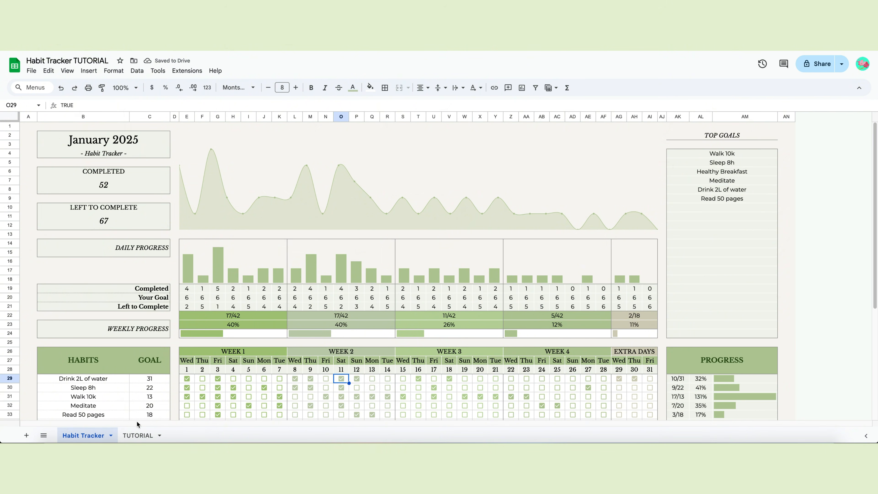
{"action": "left_click", "coordinate": [110, 435]}
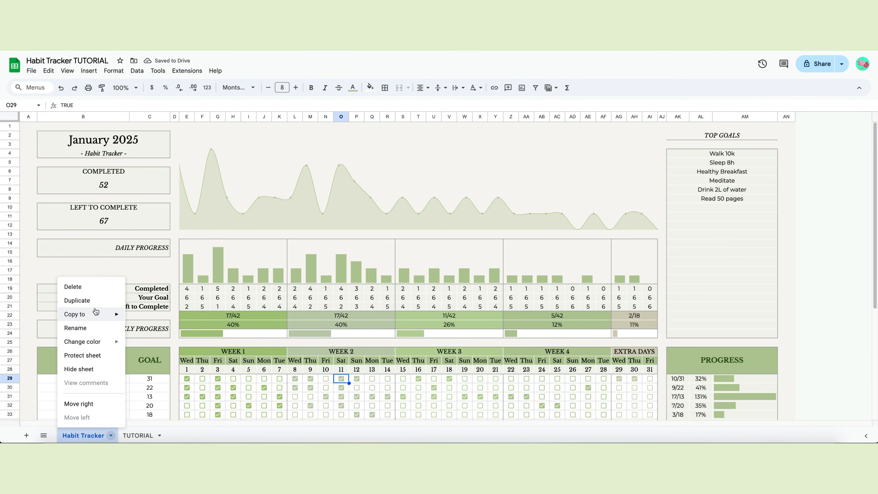
{"action": "mouse_move", "coordinate": [94, 313]}
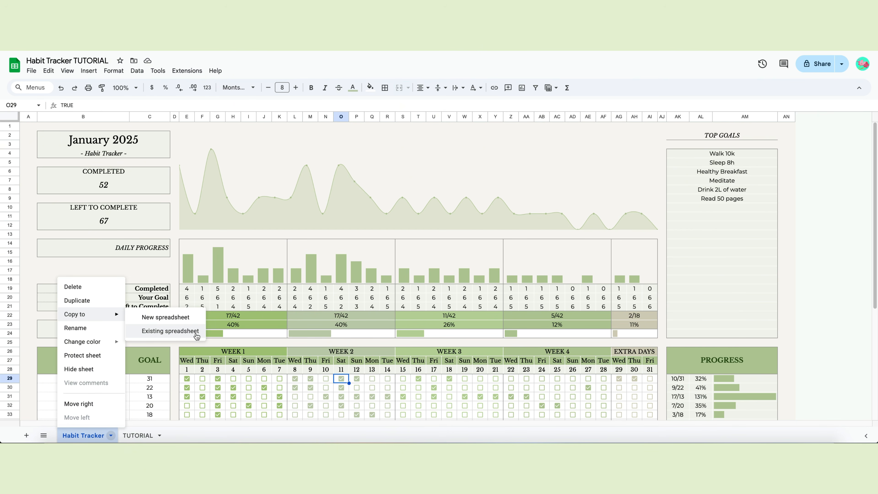
{"action": "left_click", "coordinate": [238, 339]}
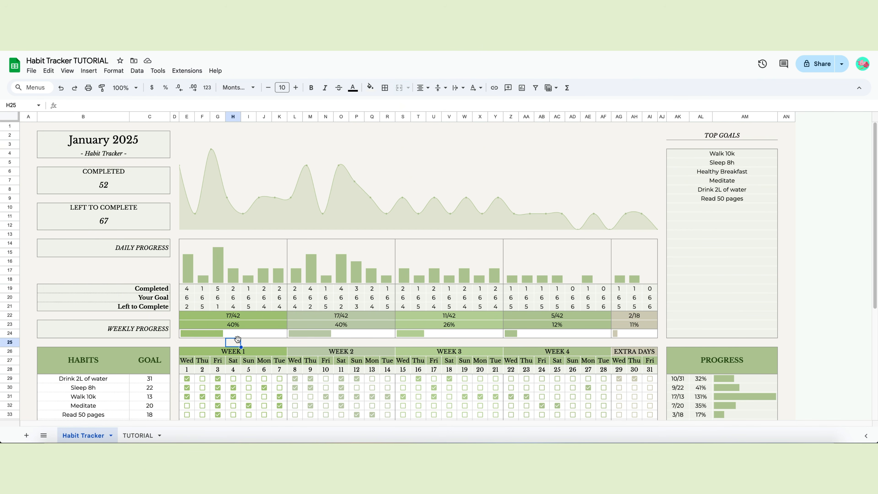
{"action": "double_click", "coordinate": [106, 140]}
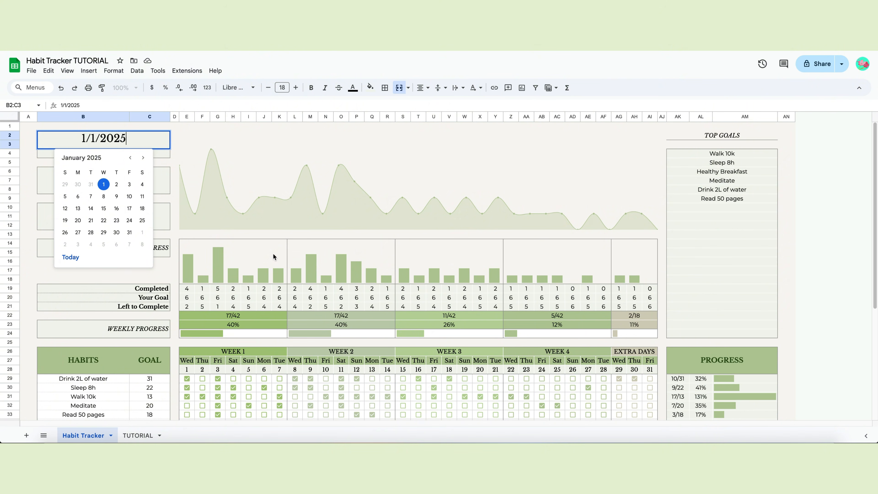
{"action": "left_click", "coordinate": [174, 180]}
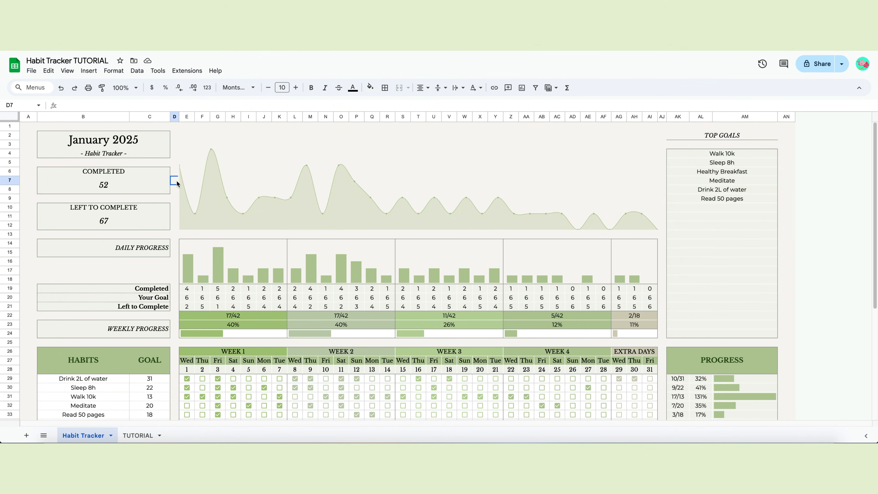
{"action": "left_click", "coordinate": [111, 437]}
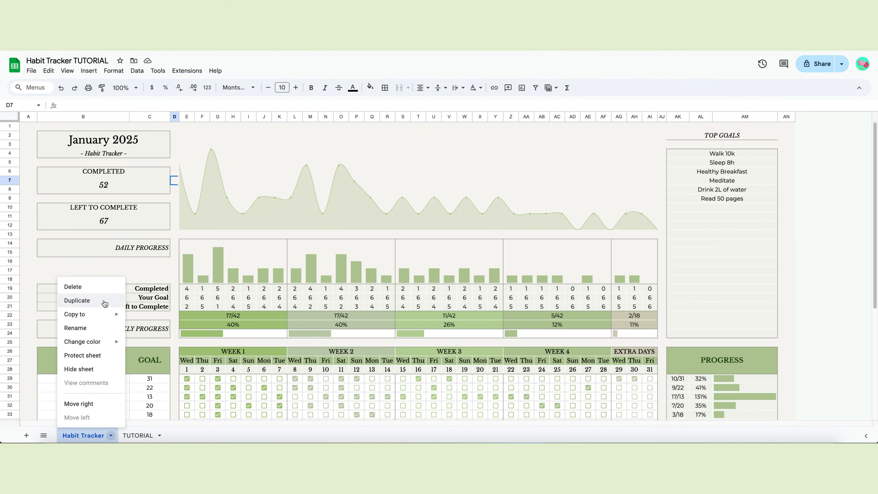
{"action": "left_click", "coordinate": [44, 274]}
Set the month title cell's date to 1/9/2025 with its calendar
{"action": "double_click", "coordinate": [117, 143]}
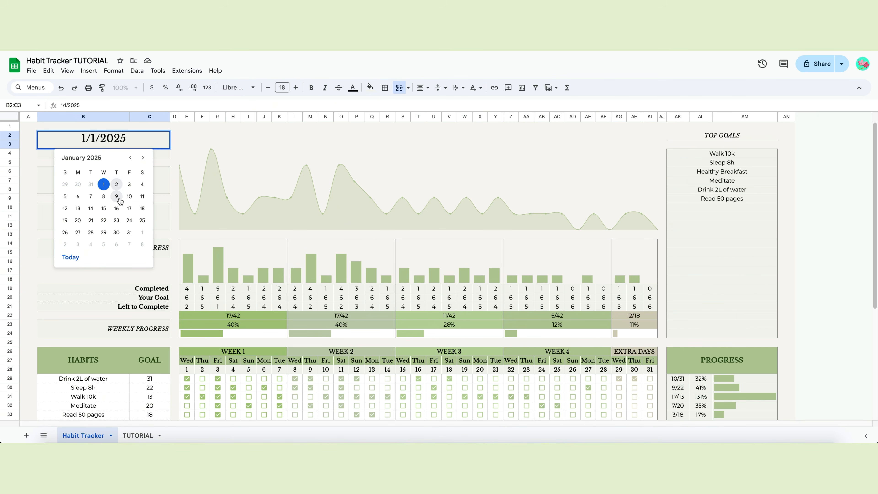
{"action": "left_click", "coordinate": [143, 158]}
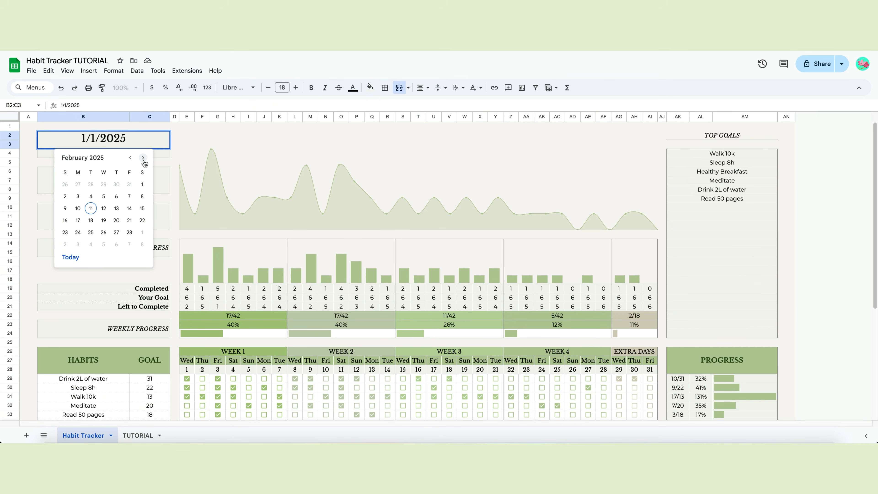
{"action": "left_click", "coordinate": [130, 159]}
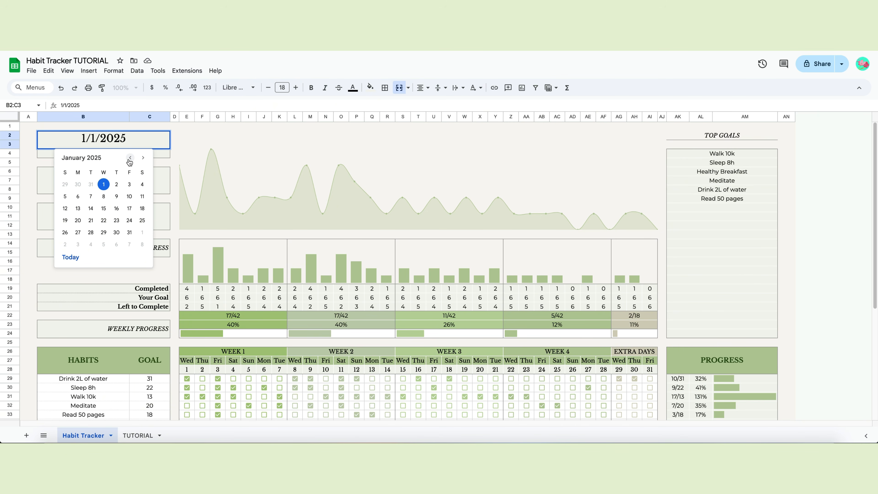
{"action": "left_click", "coordinate": [116, 196]}
{"action": "left_click", "coordinate": [181, 370]}
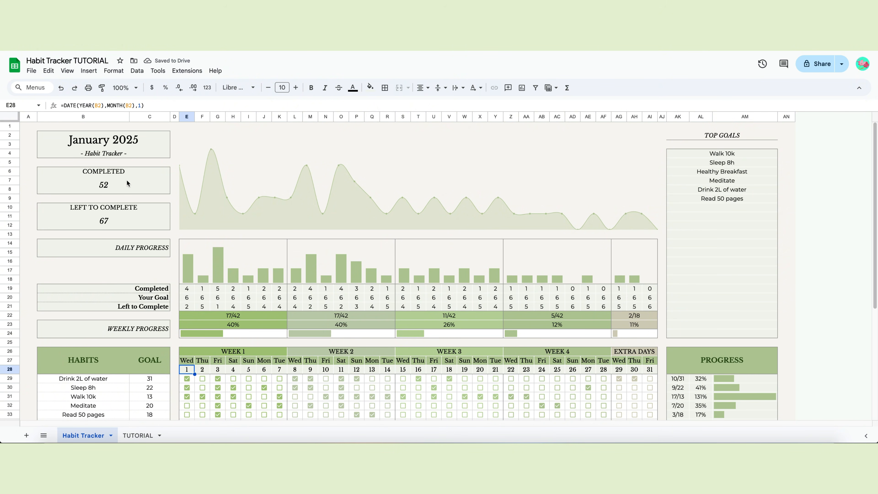
Review the listed habits and their goal values in the habits table
{"action": "scroll", "coordinate": [127, 183], "scroll_direction": "down", "scroll_amount": 3}
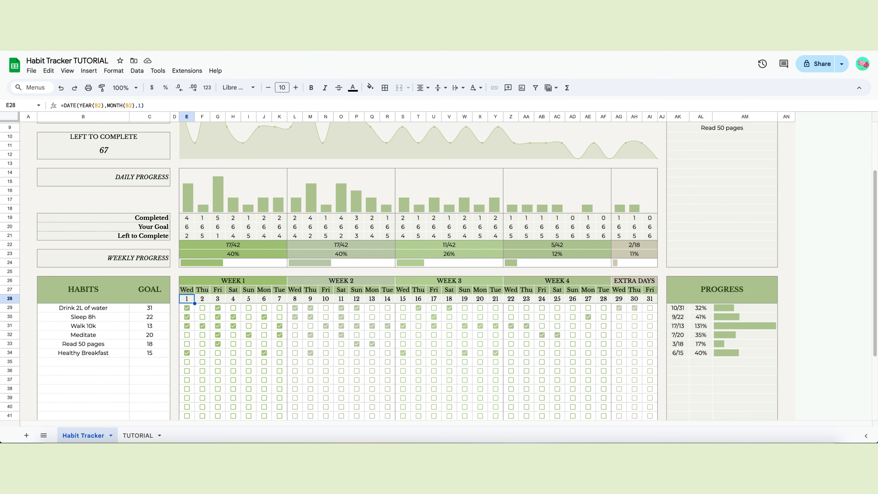
{"action": "scroll", "coordinate": [84, 331], "scroll_direction": "down", "scroll_amount": 2}
{"action": "left_click_drag", "start_coordinate": [104, 269], "coordinate": [113, 307]}
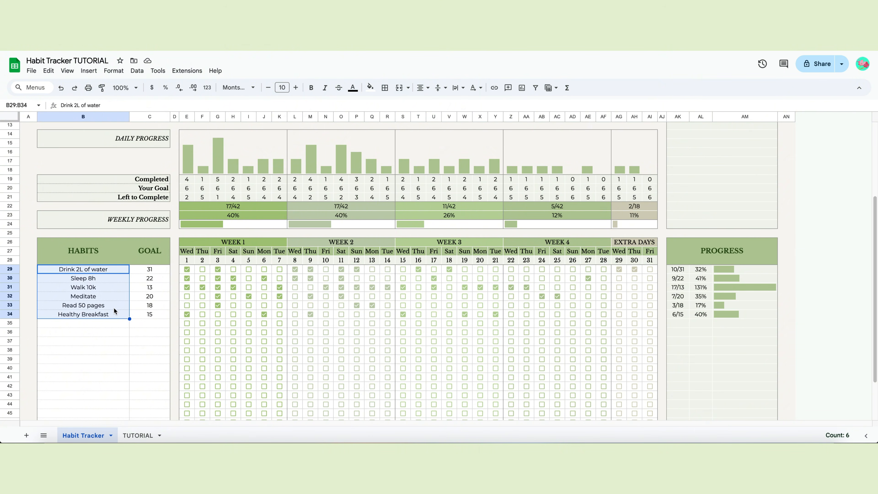
{"action": "left_click_drag", "start_coordinate": [149, 269], "coordinate": [152, 314]}
{"action": "scroll", "coordinate": [170, 332], "scroll_direction": "down", "scroll_amount": 3}
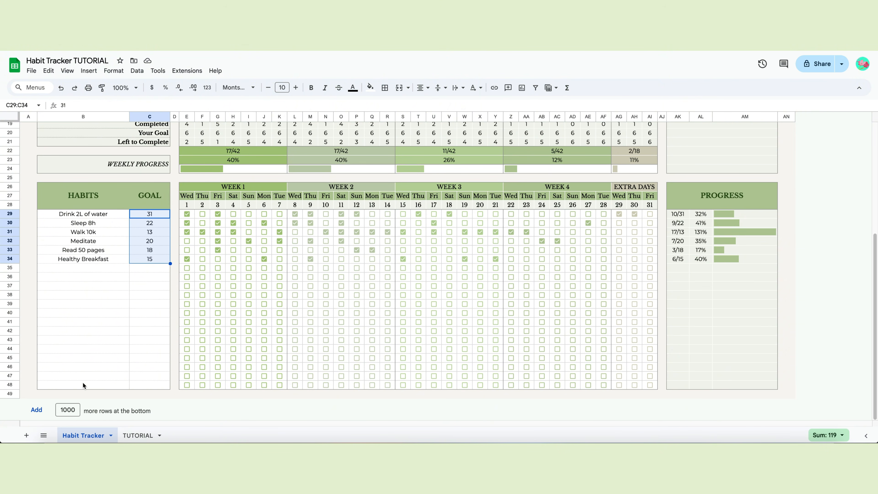
{"action": "left_click", "coordinate": [97, 216]}
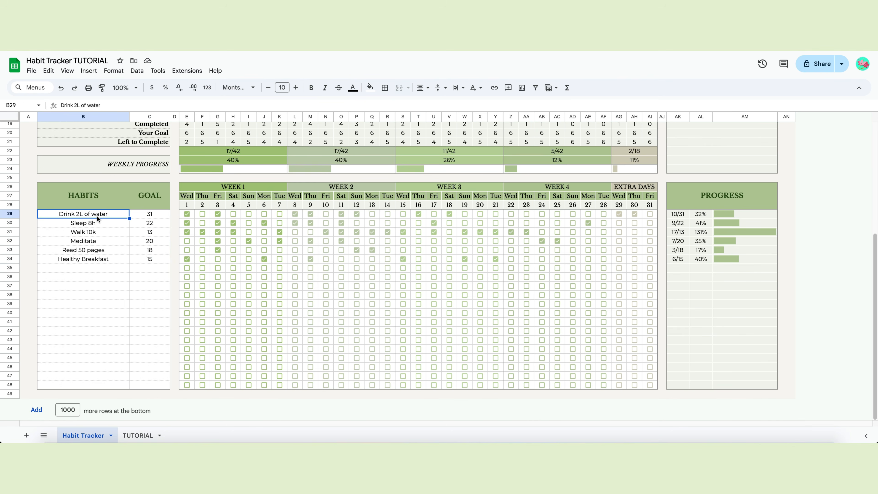
Mark the Drink 2L of water habit as done on days 2, 4, 5 and 10
{"action": "left_click", "coordinate": [202, 215]}
{"action": "left_click", "coordinate": [156, 215]}
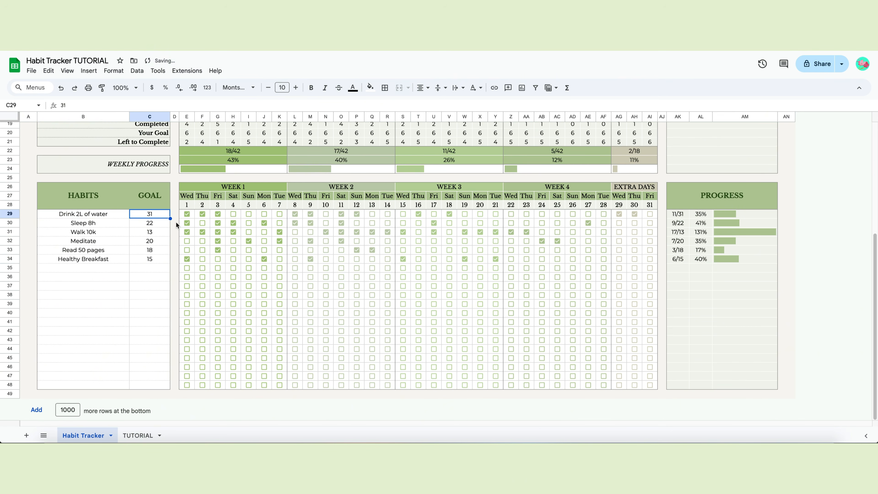
{"action": "scroll", "coordinate": [157, 265], "scroll_direction": "up", "scroll_amount": 1}
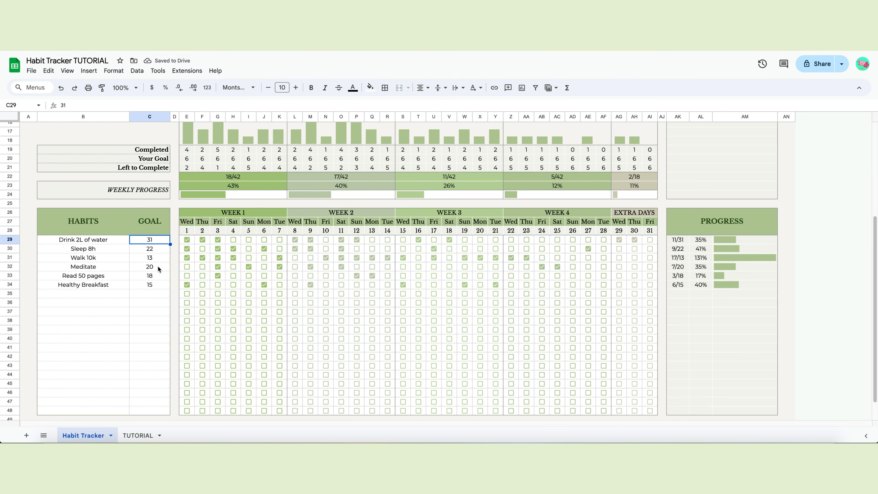
{"action": "left_click", "coordinate": [233, 239]}
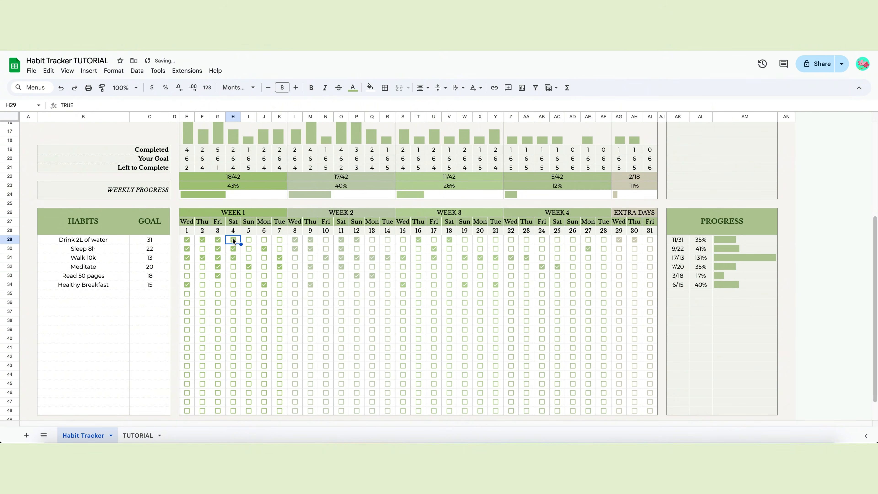
{"action": "scroll", "coordinate": [233, 239], "scroll_direction": "up", "scroll_amount": 2}
{"action": "left_click", "coordinate": [248, 304]}
{"action": "scroll", "coordinate": [256, 322], "scroll_direction": "up", "scroll_amount": 1}
{"action": "scroll", "coordinate": [262, 342], "scroll_direction": "down", "scroll_amount": 3}
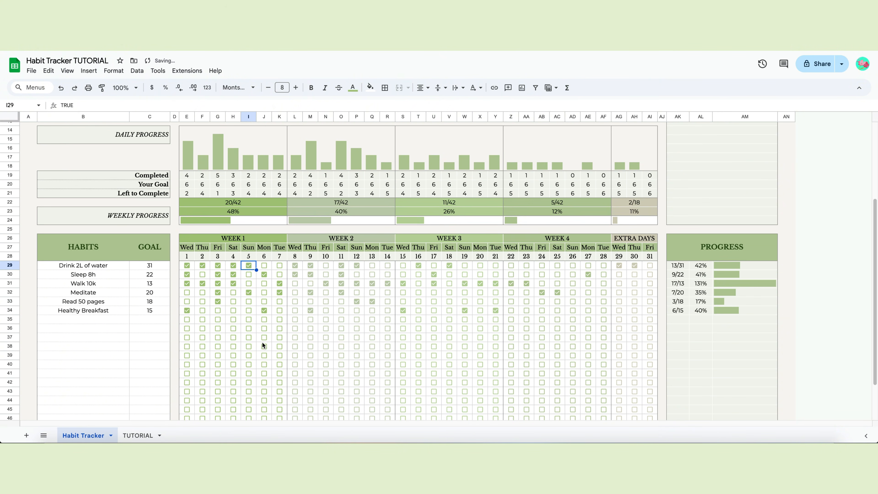
{"action": "left_click", "coordinate": [325, 265]}
{"action": "scroll", "coordinate": [544, 286], "scroll_direction": "up", "scroll_amount": 5}
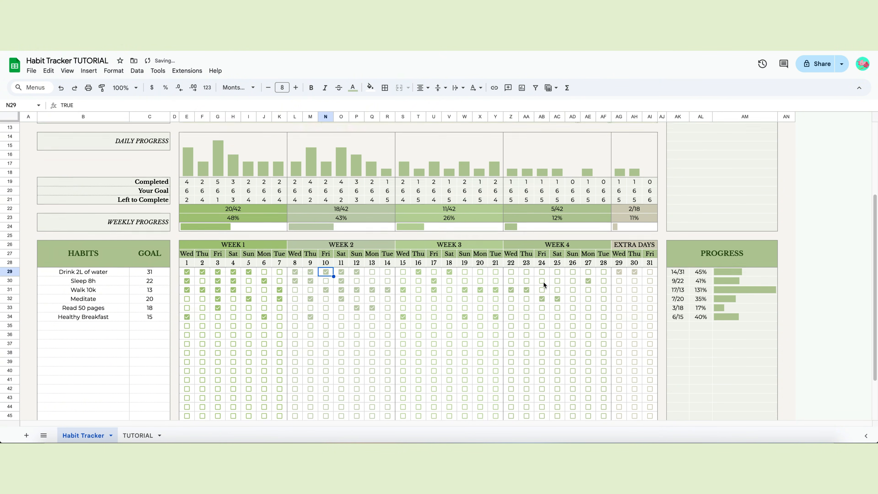
Examine the Week 1 daily totals, the Top Goals list, and the month title and completed summary
{"action": "scroll", "coordinate": [402, 323], "scroll_direction": "down", "scroll_amount": 5}
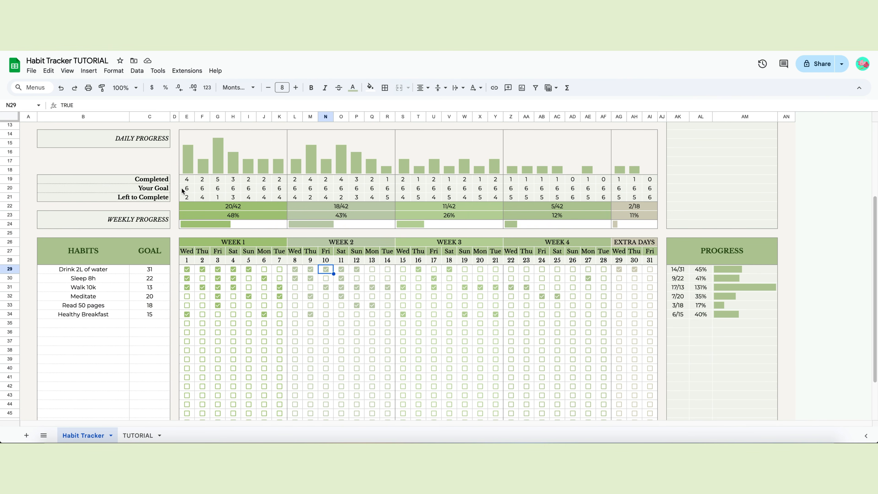
{"action": "left_click_drag", "start_coordinate": [186, 180], "coordinate": [280, 198]}
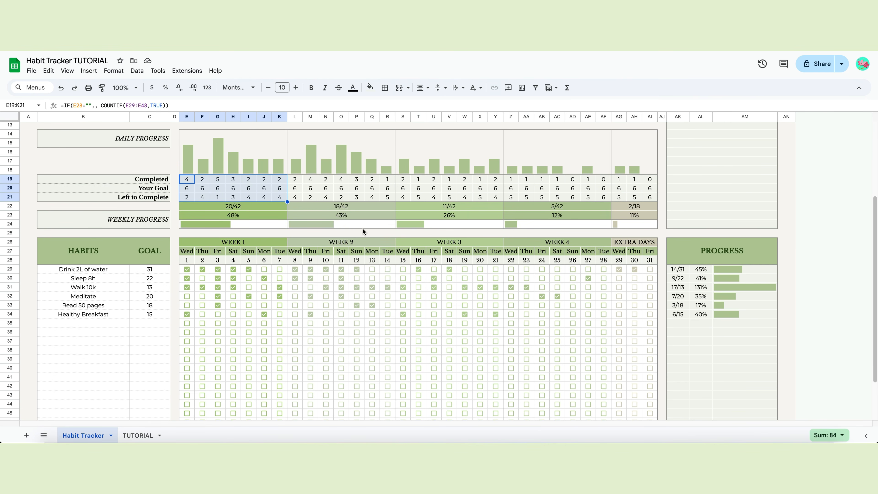
{"action": "scroll", "coordinate": [439, 297], "scroll_direction": "up", "scroll_amount": 5}
{"action": "left_click", "coordinate": [722, 154]}
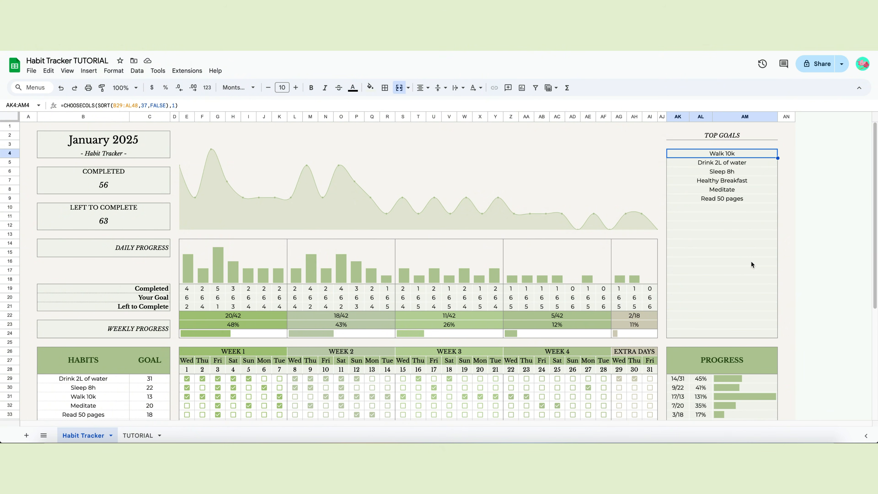
{"action": "left_click", "coordinate": [755, 299], "text": "shift"}
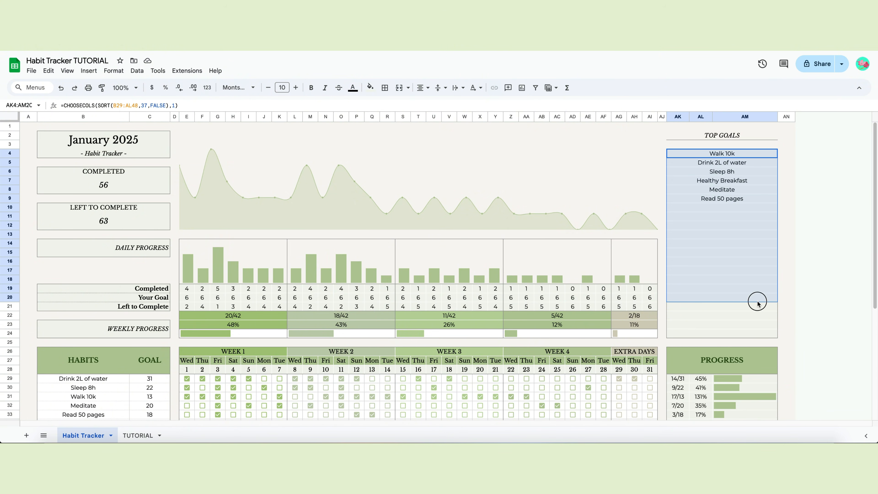
{"action": "left_click", "coordinate": [743, 313]}
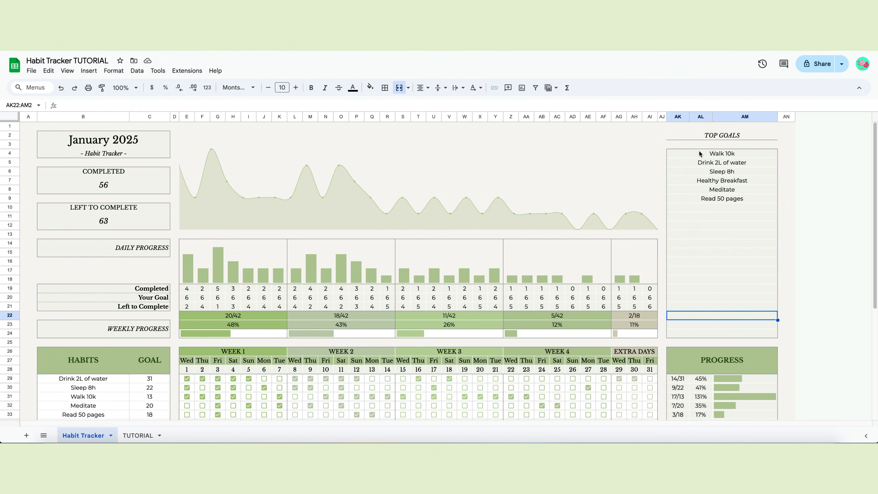
{"action": "left_click_drag", "start_coordinate": [699, 151], "coordinate": [696, 243]}
{"action": "left_click", "coordinate": [715, 293]}
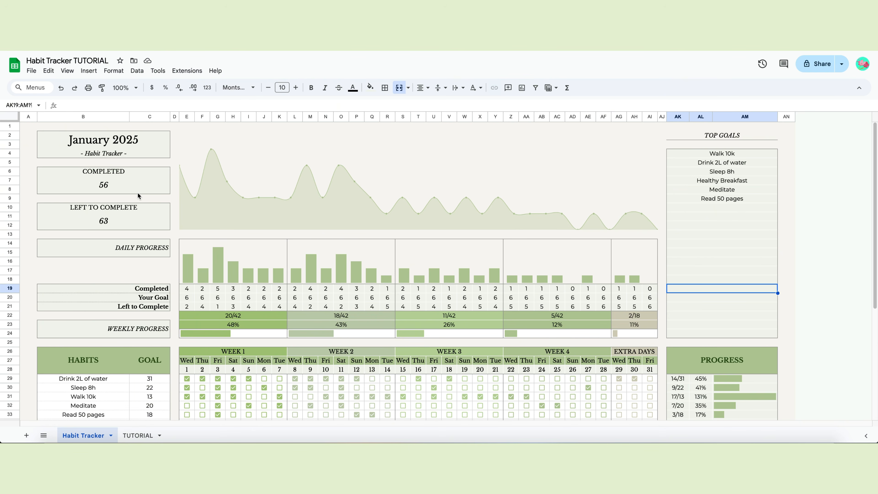
{"action": "left_click", "coordinate": [144, 147]}
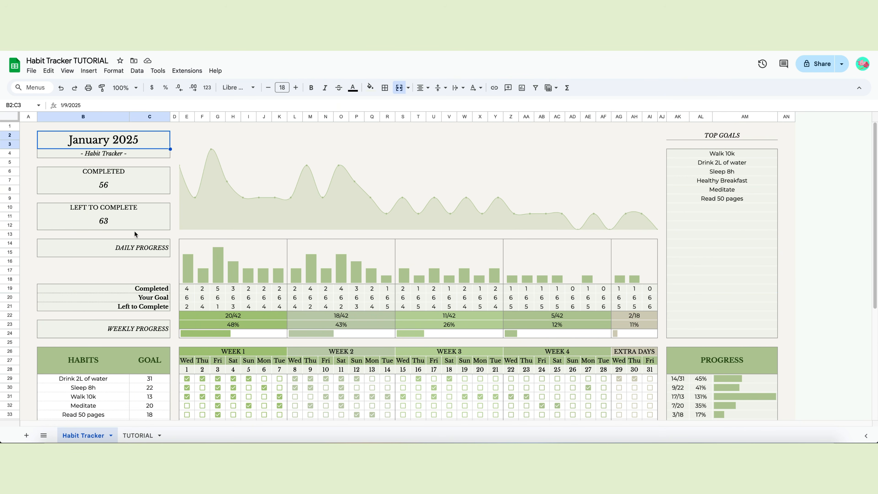
{"action": "left_click", "coordinate": [149, 172]}
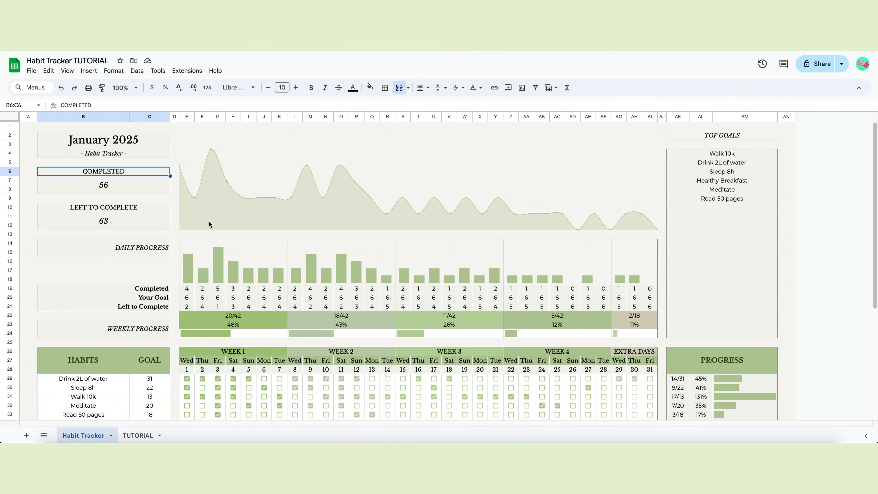
{"action": "left_click", "coordinate": [141, 141]}
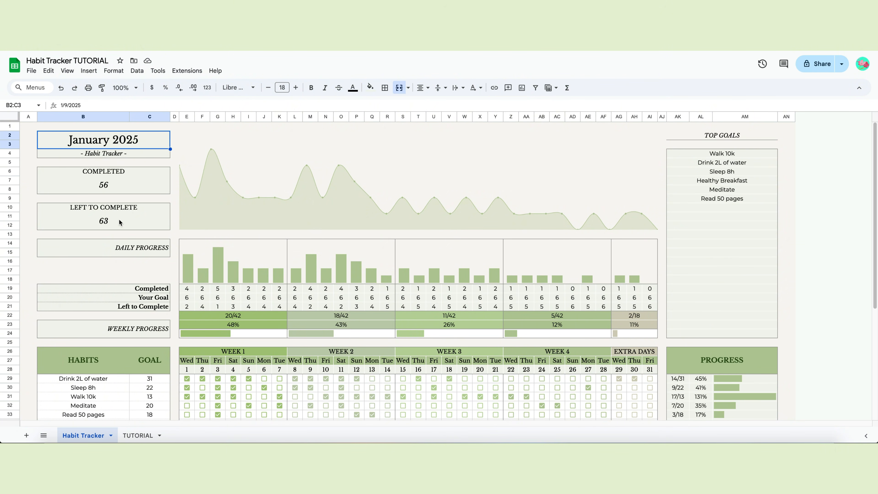
Inspect the formula behind the first day's Completed count in E19, including the help for the IF function
{"action": "scroll", "coordinate": [119, 218], "scroll_direction": "down", "scroll_amount": 2}
{"action": "scroll", "coordinate": [119, 218], "scroll_direction": "up", "scroll_amount": 1}
{"action": "left_click", "coordinate": [188, 270]}
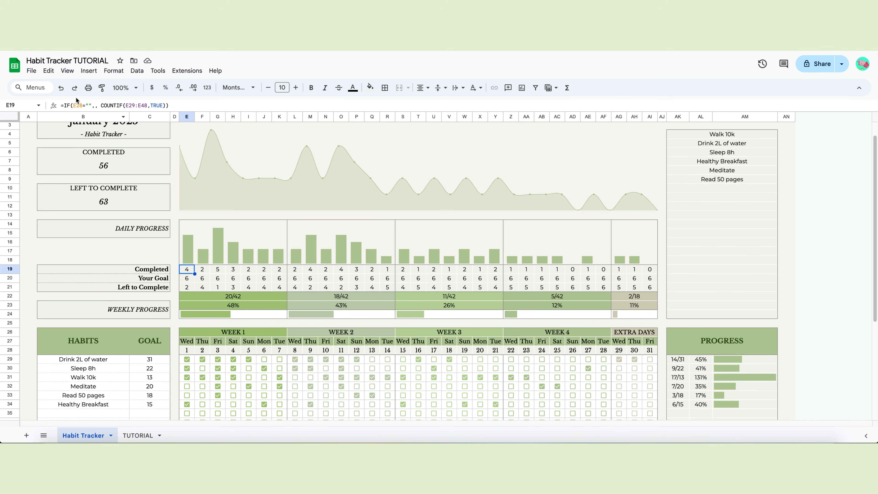
{"action": "left_click", "coordinate": [70, 105]}
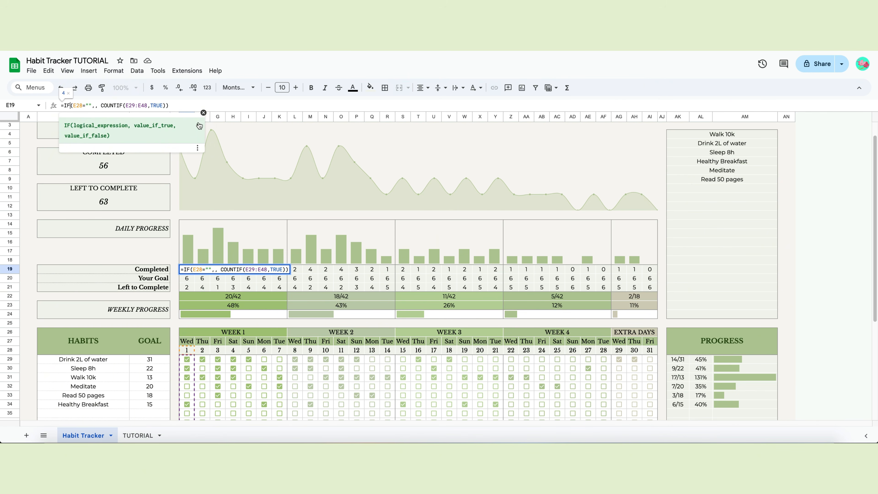
{"action": "left_click", "coordinate": [172, 127]}
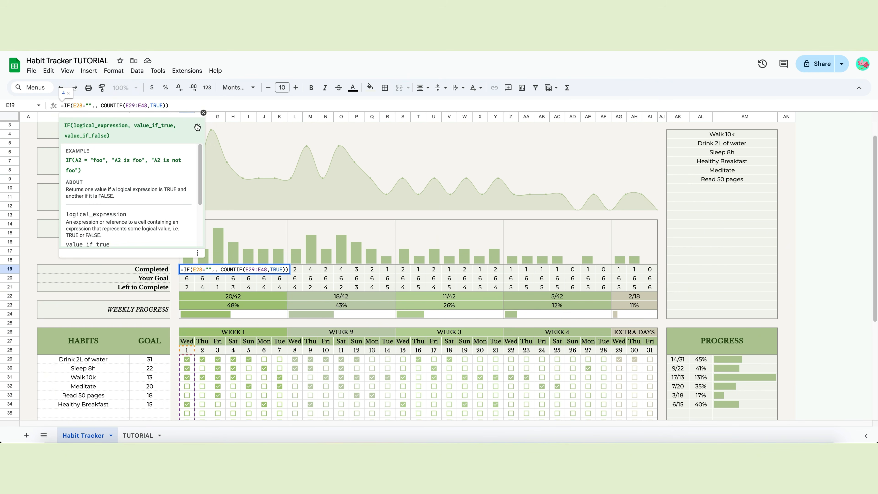
{"action": "left_click", "coordinate": [203, 112]}
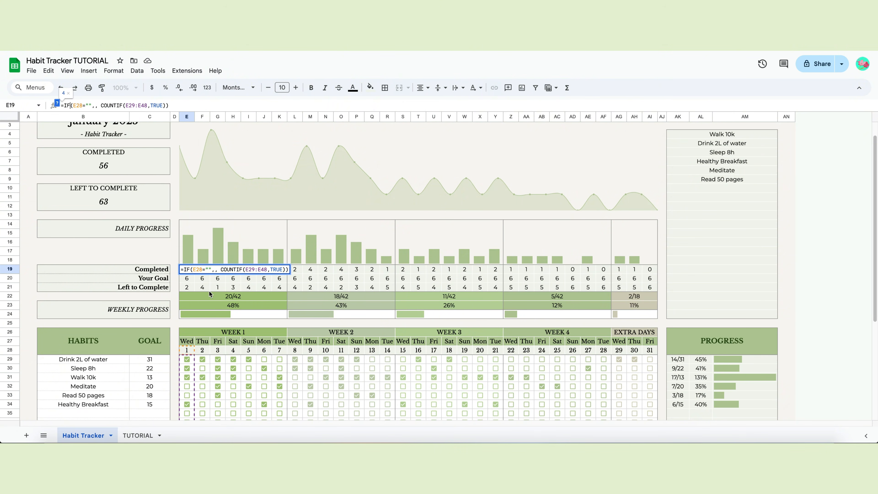
{"action": "key", "text": "Return"}
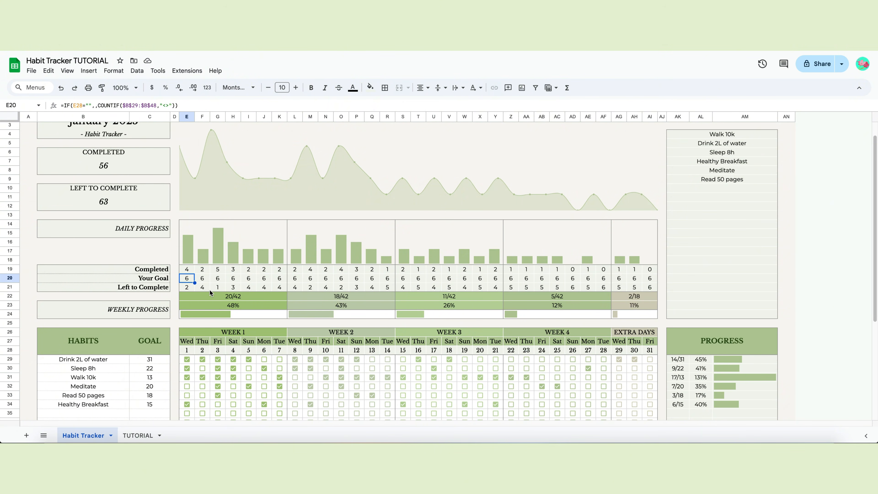
On the TUTORIAL sheet, insert 13 columns to the left of columns D–P and one more to the left of column Q
{"action": "left_click", "coordinate": [126, 435]}
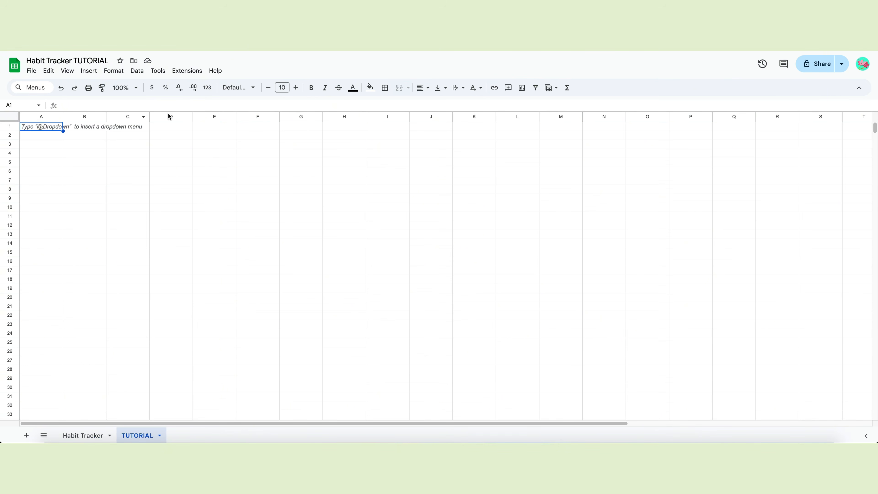
{"action": "left_click_drag", "start_coordinate": [168, 116], "coordinate": [692, 116]}
{"action": "right_click", "coordinate": [691, 119]}
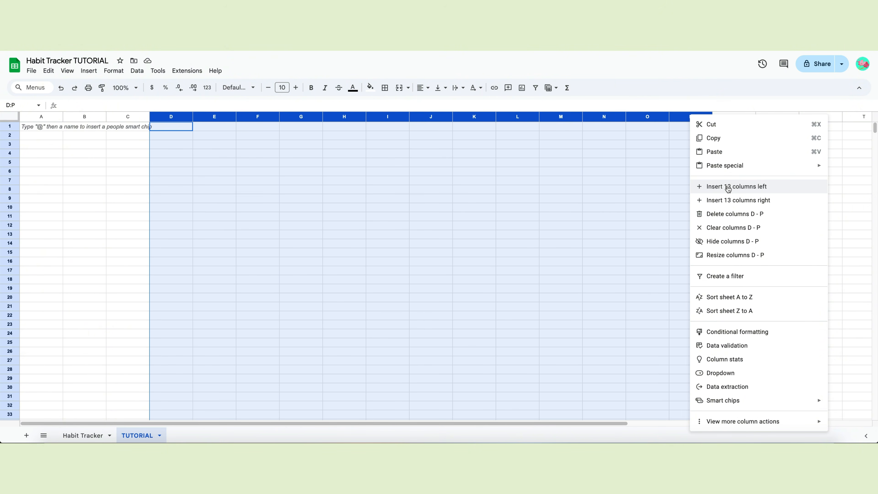
{"action": "left_click", "coordinate": [728, 187]}
{"action": "right_click", "coordinate": [689, 118]}
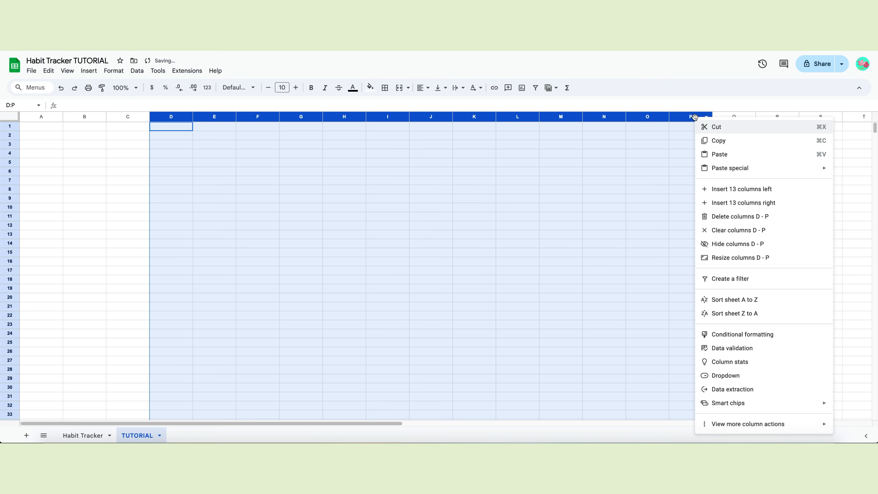
{"action": "left_click", "coordinate": [741, 117]}
{"action": "right_click", "coordinate": [741, 117]}
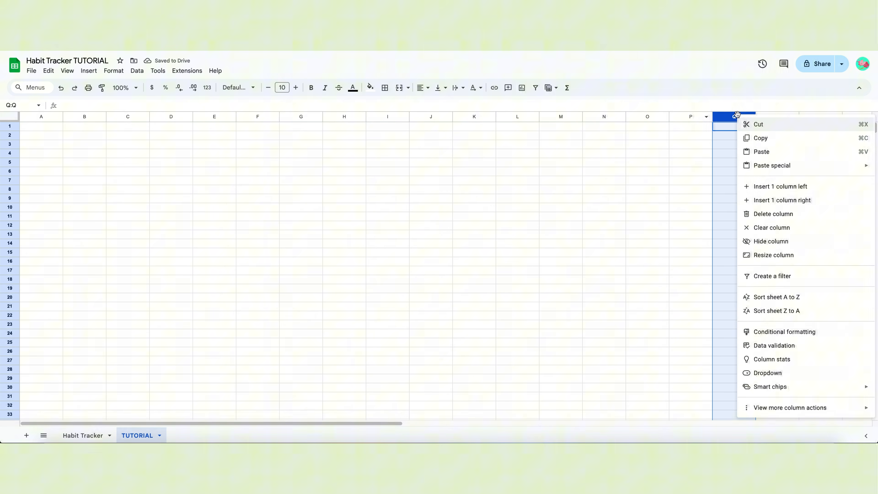
{"action": "left_click", "coordinate": [769, 192]}
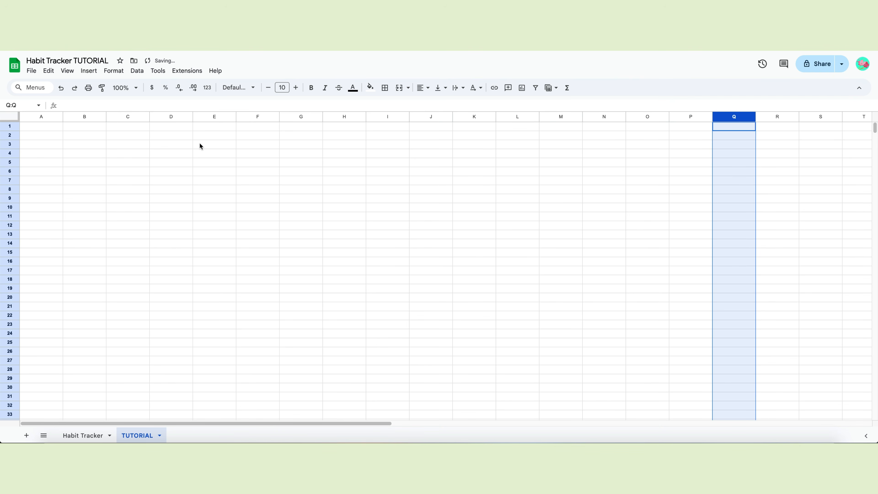
Resize columns E through AI to a width of 35 pixels
{"action": "left_click_drag", "start_coordinate": [207, 117], "coordinate": [811, 130]}
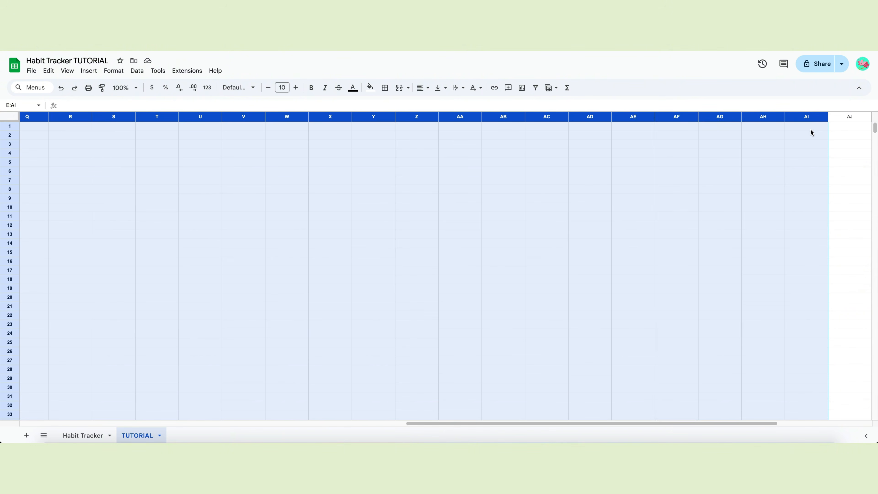
{"action": "right_click", "coordinate": [802, 117]}
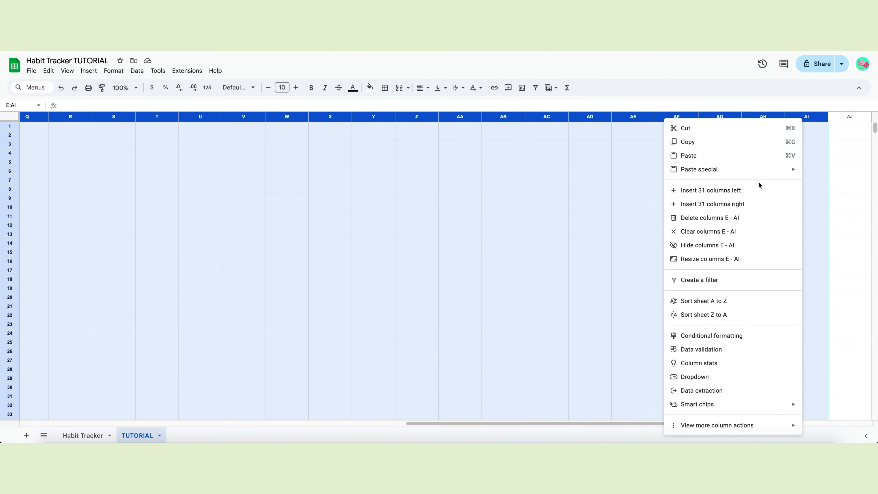
{"action": "left_click", "coordinate": [719, 259]}
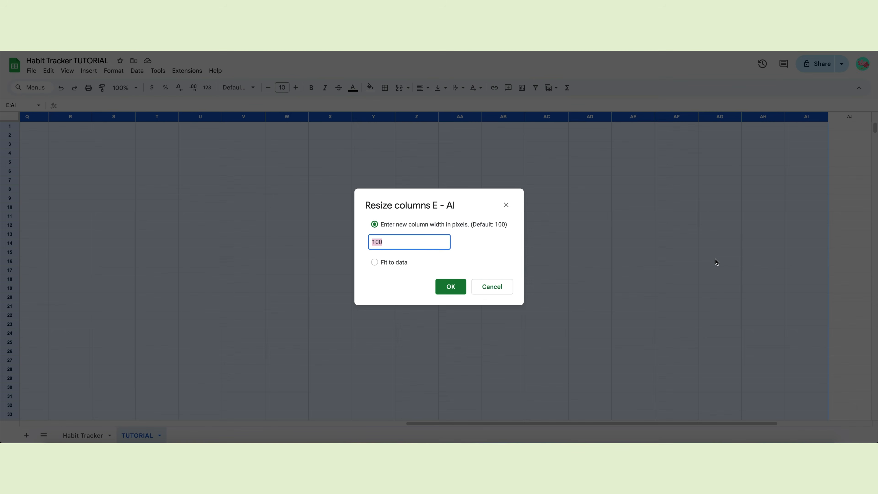
{"action": "type", "text": "35"}
{"action": "left_click", "coordinate": [445, 291]}
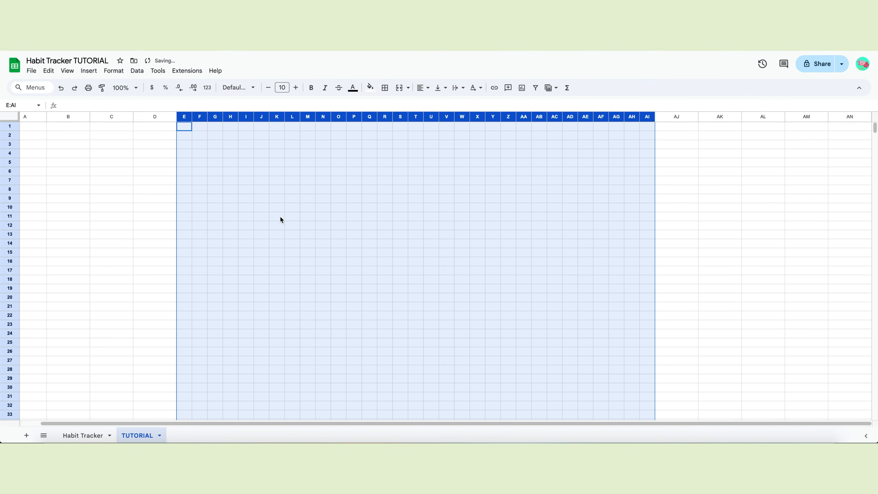
Centre all cells of the sheet horizontally and vertically and set their font to Montserrat
{"action": "left_click", "coordinate": [5, 118]}
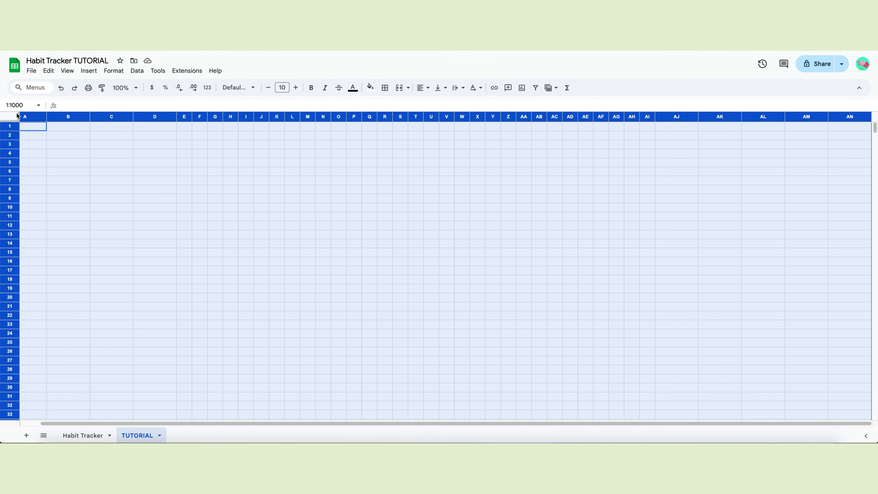
{"action": "left_click", "coordinate": [423, 88]}
{"action": "left_click", "coordinate": [438, 108]}
{"action": "left_click", "coordinate": [440, 87]}
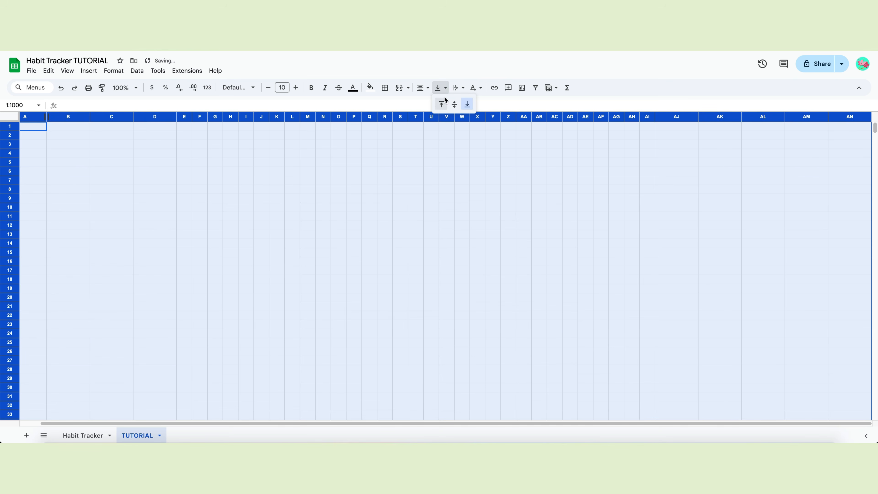
{"action": "left_click", "coordinate": [453, 105]}
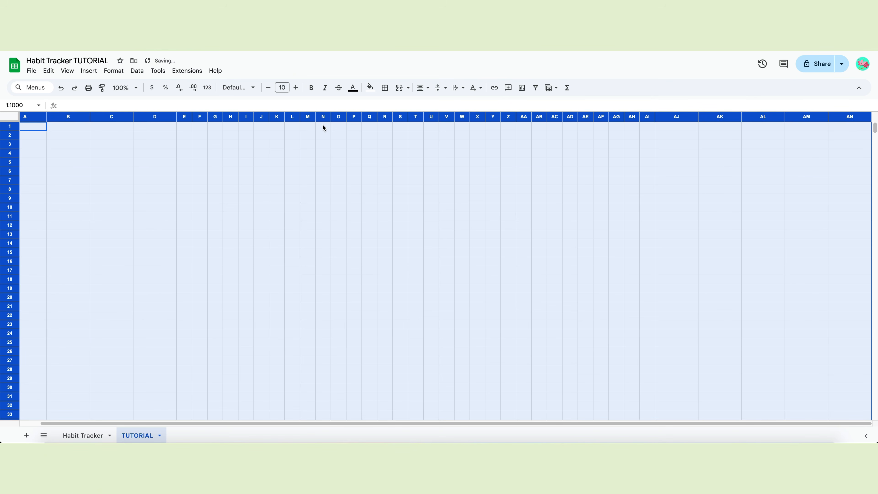
{"action": "left_click", "coordinate": [239, 88]}
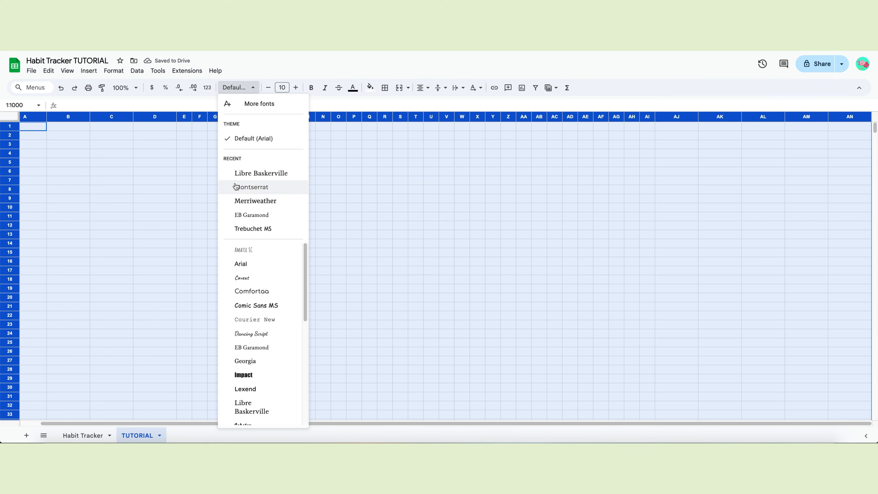
{"action": "left_click", "coordinate": [249, 186]}
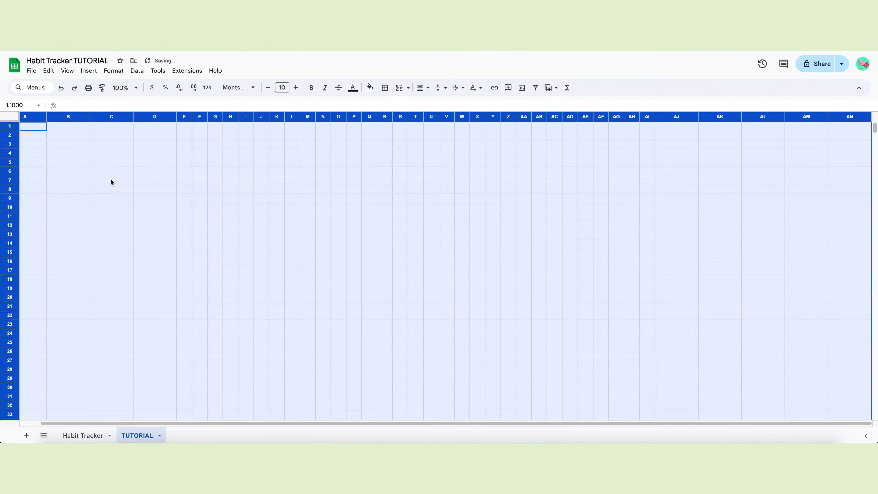
Widen column B to about twice its width and make column C slightly narrower
{"action": "left_click", "coordinate": [76, 117]}
{"action": "left_click_drag", "start_coordinate": [227, 423], "coordinate": [204, 424]}
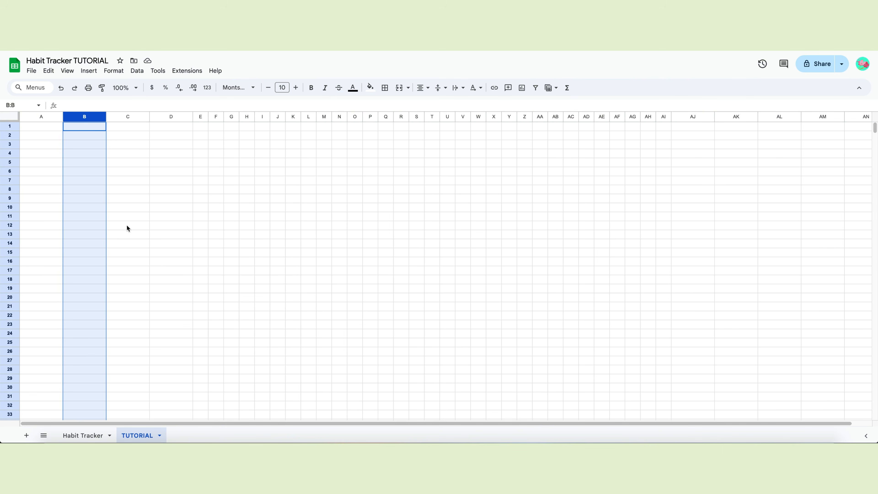
{"action": "left_click_drag", "start_coordinate": [106, 115], "coordinate": [187, 116]}
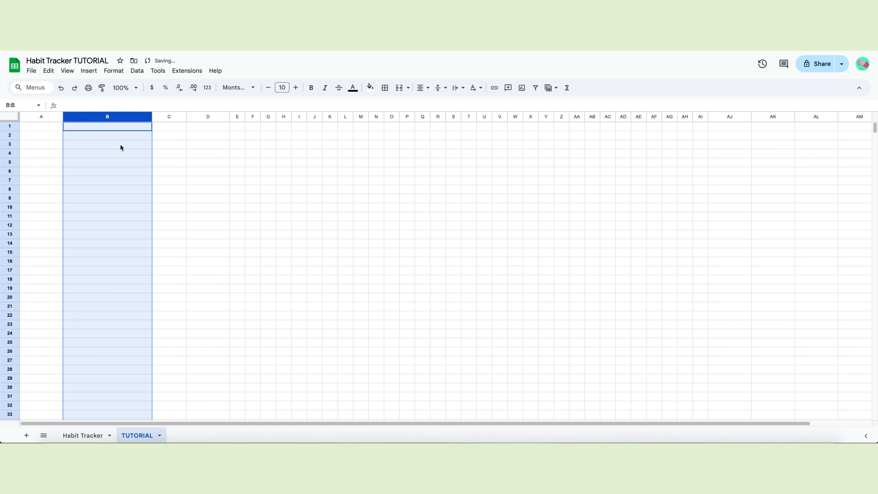
Merge B26:B28 and C26:C28 into two header cells and enter "Habits" and "Goal" in them
{"action": "scroll", "coordinate": [120, 148], "scroll_direction": "down", "scroll_amount": 8}
{"action": "left_click_drag", "start_coordinate": [124, 140], "coordinate": [125, 160]}
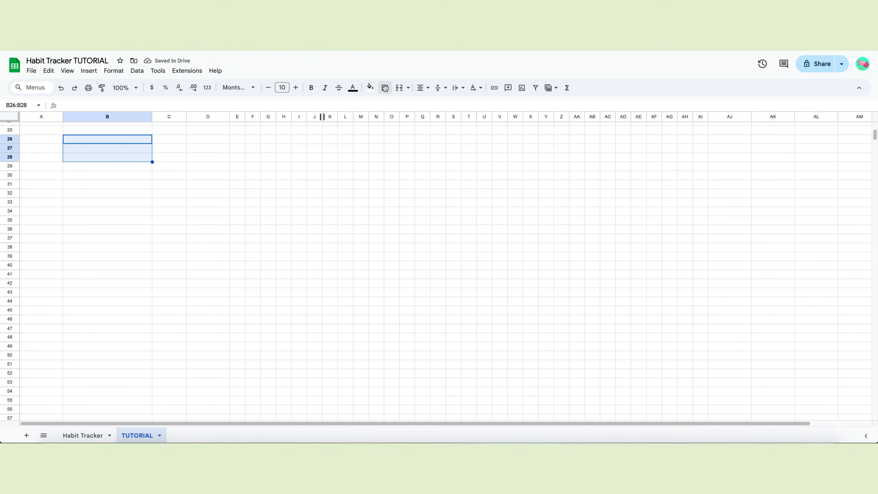
{"action": "left_click", "coordinate": [400, 88]}
{"action": "type", "text": "Habits"}
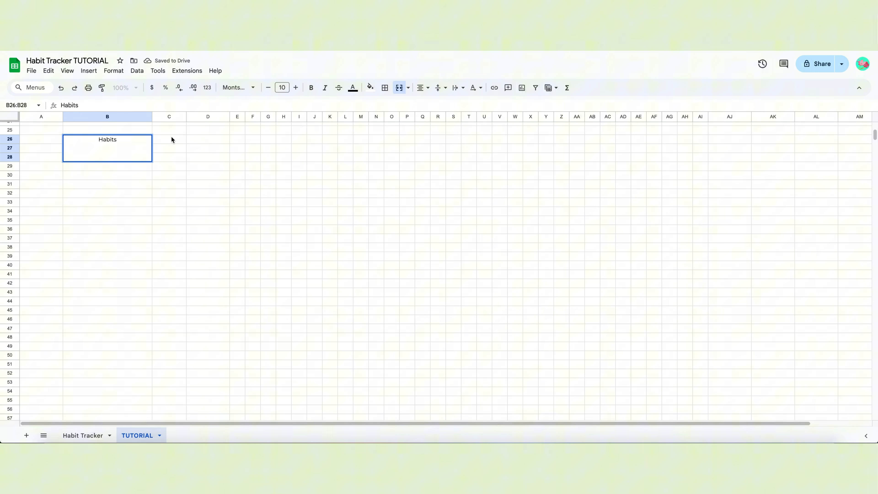
{"action": "left_click_drag", "start_coordinate": [170, 139], "coordinate": [170, 156]}
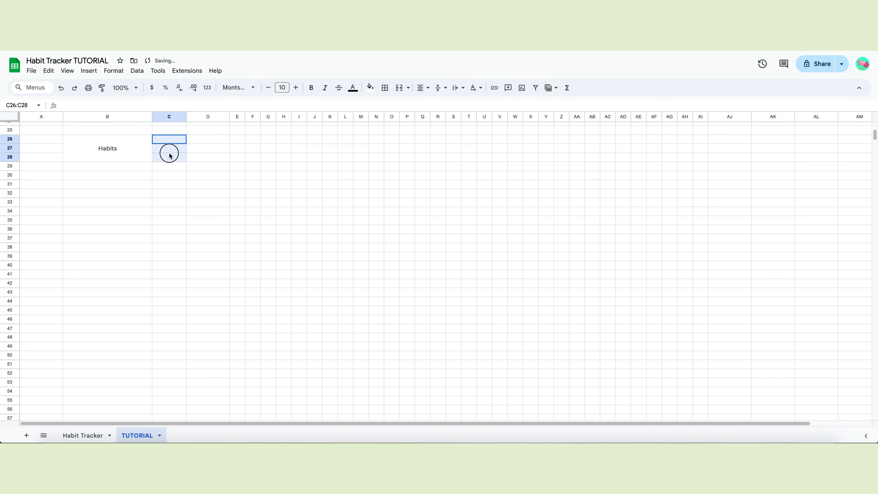
{"action": "left_click", "coordinate": [400, 88]}
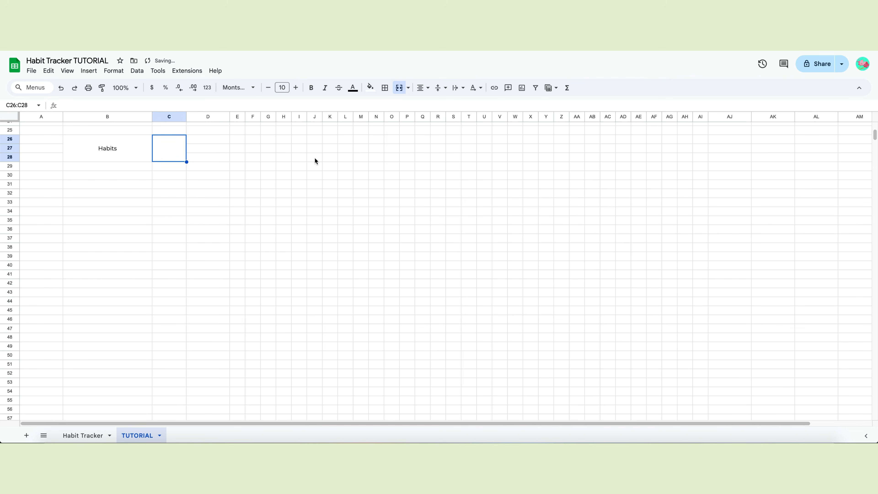
{"action": "type", "text": "Goal"}
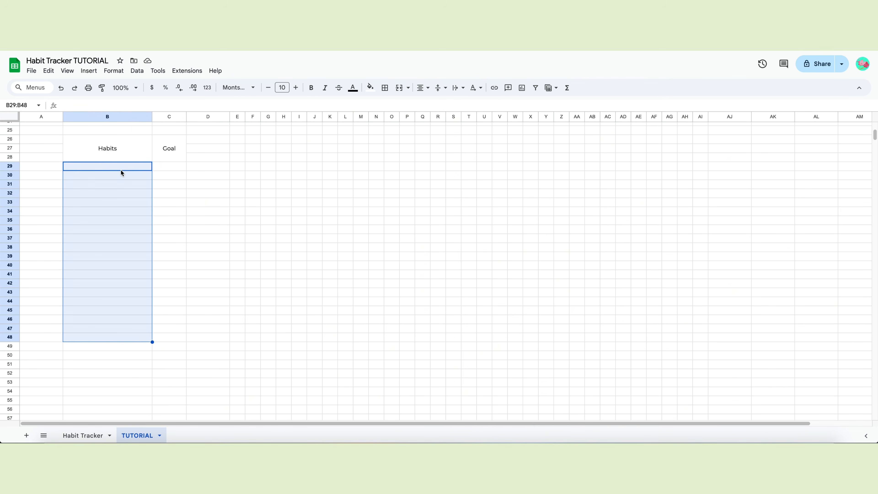
Add a gray outer border around the habits list area B29:C48
{"action": "left_click", "coordinate": [92, 163]}
{"action": "left_click_drag", "start_coordinate": [144, 167], "coordinate": [156, 336]}
{"action": "left_click", "coordinate": [384, 88]}
{"action": "left_click", "coordinate": [448, 107]}
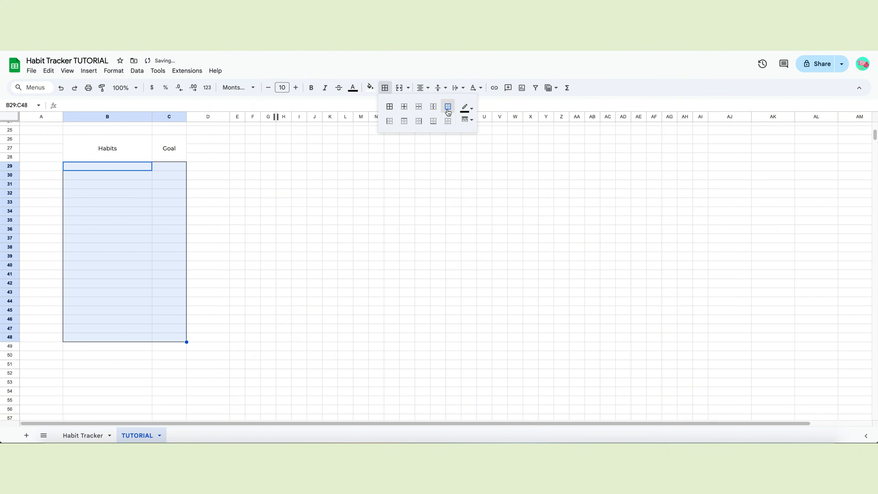
{"action": "left_click", "coordinate": [467, 108]}
{"action": "left_click", "coordinate": [492, 140]}
Add the same gray outer border around the Habits and Goal header cells
{"action": "left_click_drag", "start_coordinate": [101, 152], "coordinate": [177, 152]}
{"action": "left_click", "coordinate": [385, 87]}
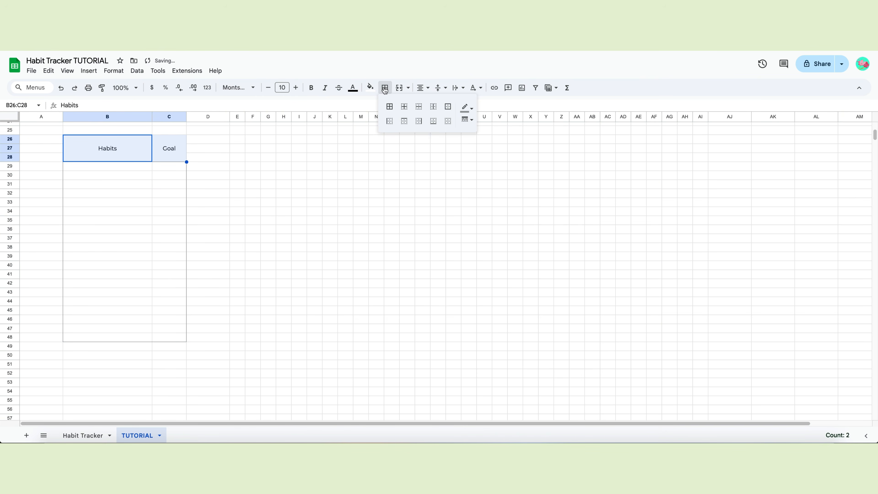
{"action": "left_click", "coordinate": [448, 107]}
{"action": "left_click", "coordinate": [166, 237]}
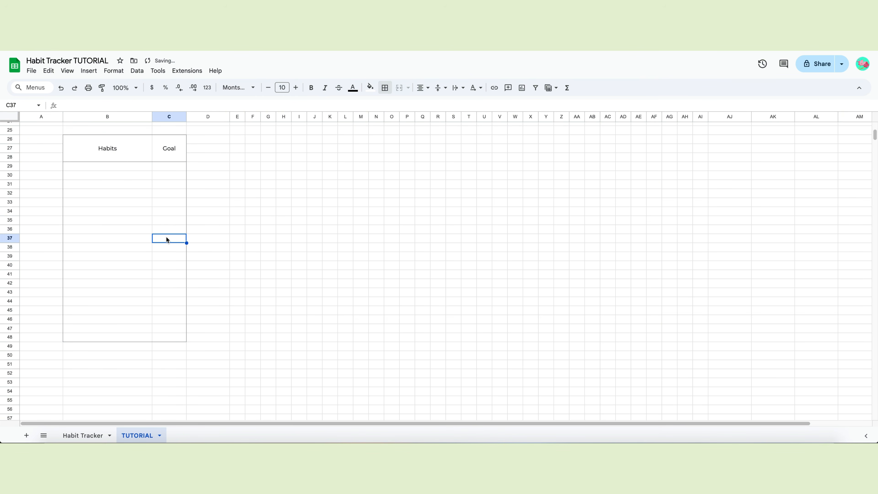
Merge cells B2:C3 above the habits table into one cell
{"action": "scroll", "coordinate": [166, 238], "scroll_direction": "up", "scroll_amount": 3}
{"action": "scroll", "coordinate": [178, 239], "scroll_direction": "up", "scroll_amount": 2}
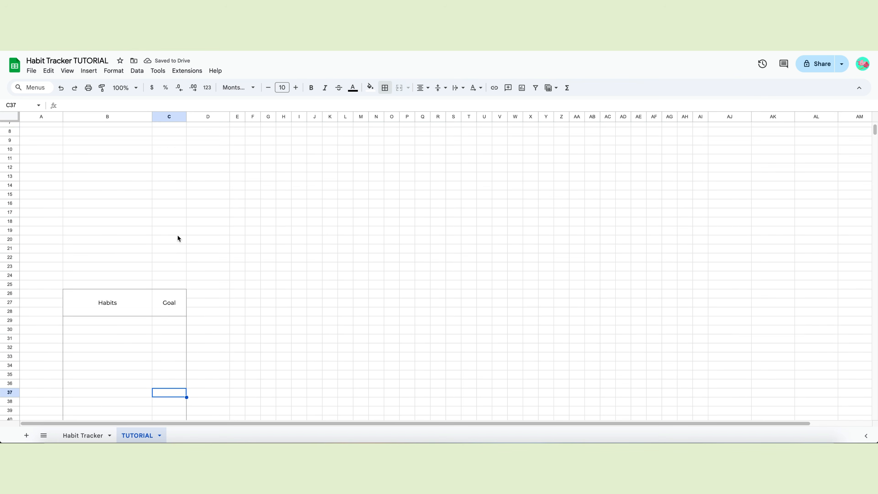
{"action": "scroll", "coordinate": [177, 238], "scroll_direction": "down", "scroll_amount": 1}
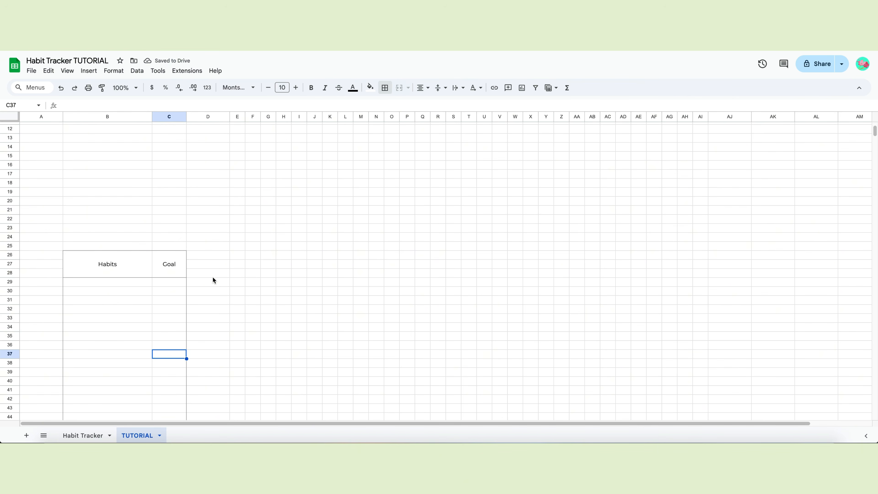
{"action": "scroll", "coordinate": [139, 199], "scroll_direction": "up", "scroll_amount": 3}
{"action": "left_click_drag", "start_coordinate": [76, 139], "coordinate": [160, 147]}
{"action": "left_click", "coordinate": [400, 90]}
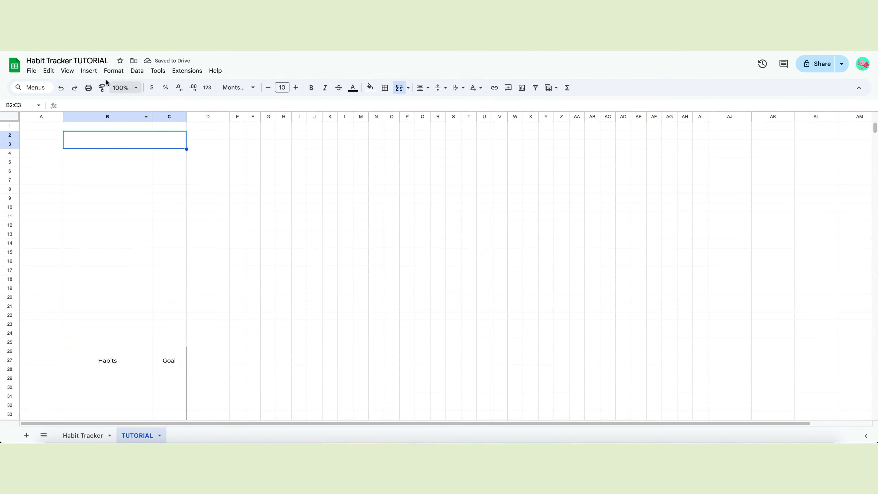
Add a data validation rule to B2:C3 requiring a valid date, with help text shown and invalid input rejected
{"action": "left_click", "coordinate": [137, 71]}
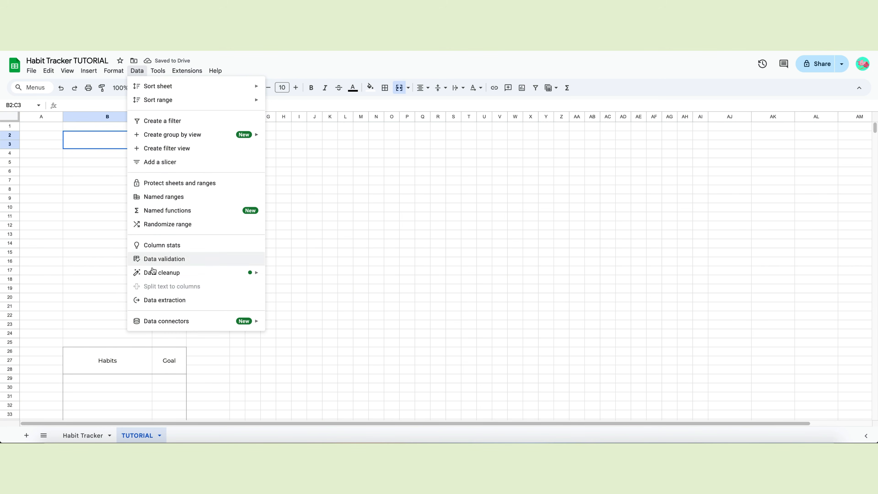
{"action": "left_click", "coordinate": [170, 259]}
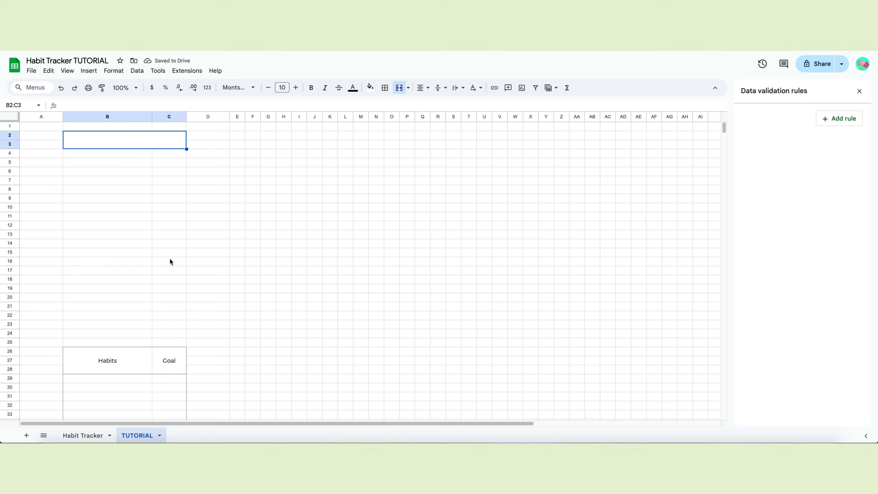
{"action": "left_click", "coordinate": [834, 117]}
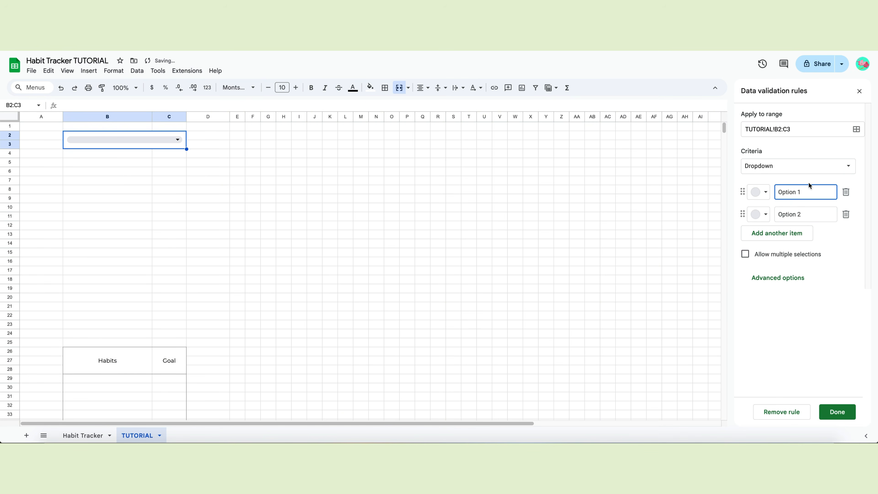
{"action": "left_click", "coordinate": [814, 168]}
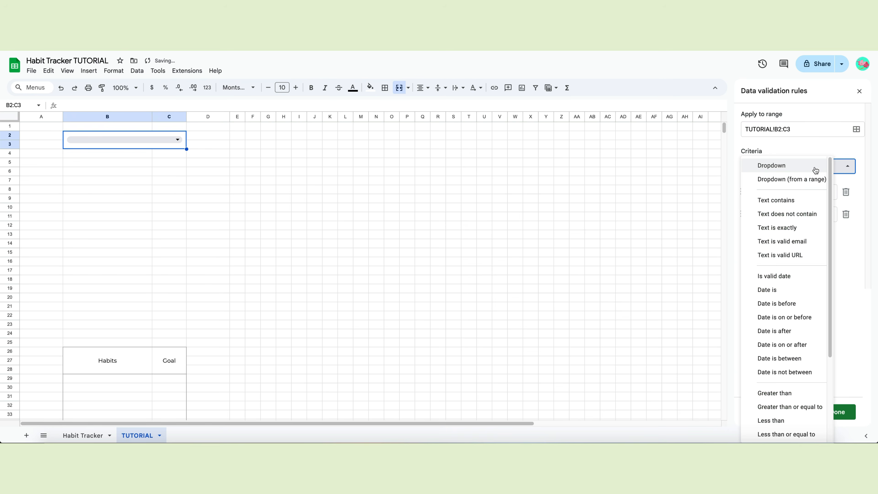
{"action": "left_click", "coordinate": [778, 276]}
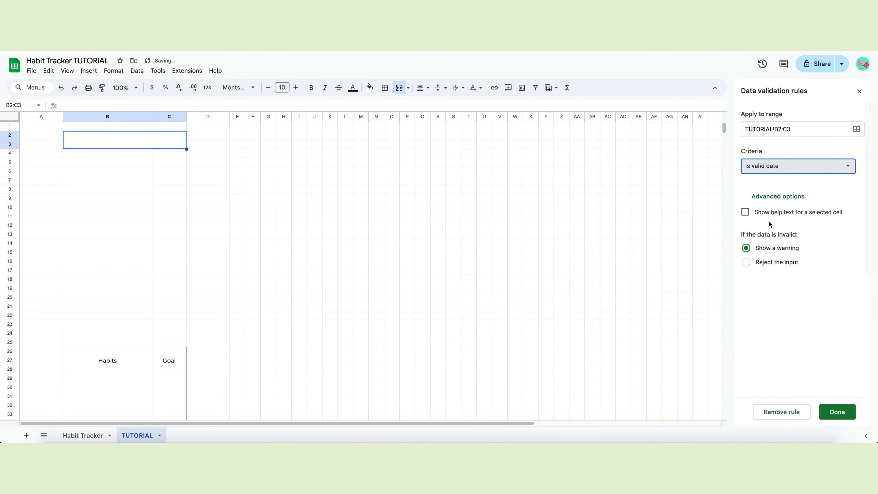
{"action": "left_click", "coordinate": [745, 212]}
{"action": "left_click", "coordinate": [761, 285]}
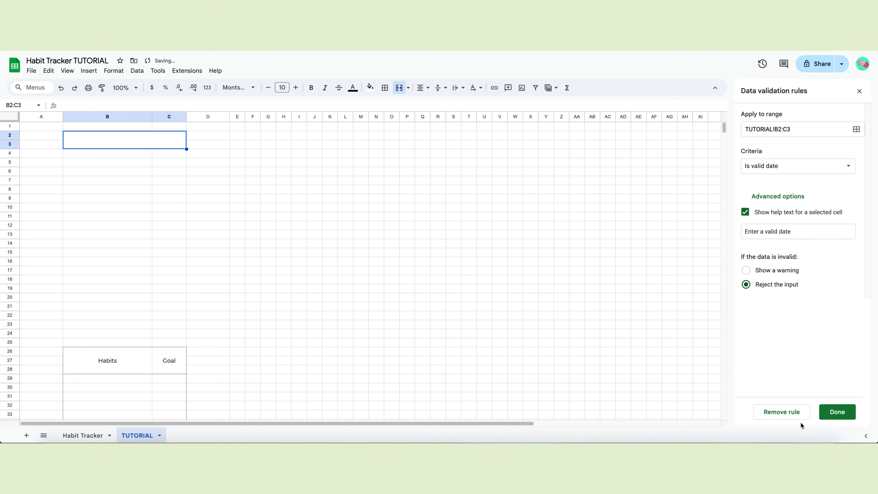
{"action": "left_click", "coordinate": [837, 417]}
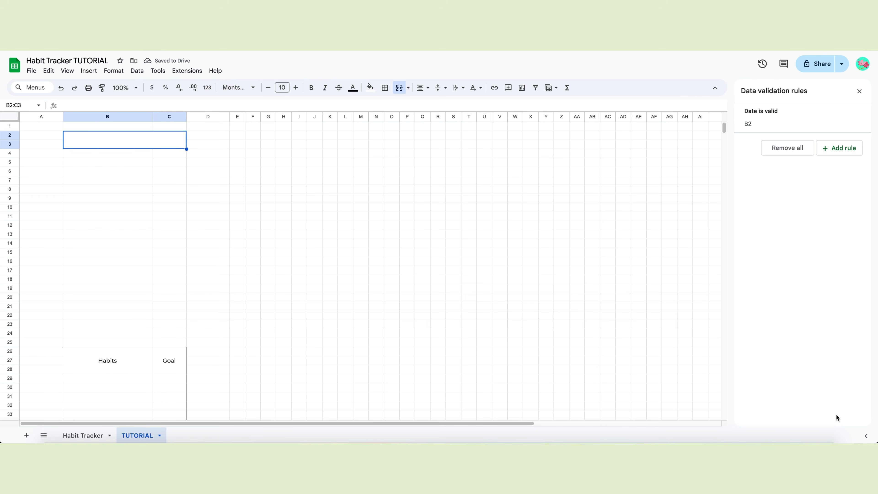
Enter the date 1/16/2025 in the merged cell B2:C3 using its date picker
{"action": "double_click", "coordinate": [106, 136]}
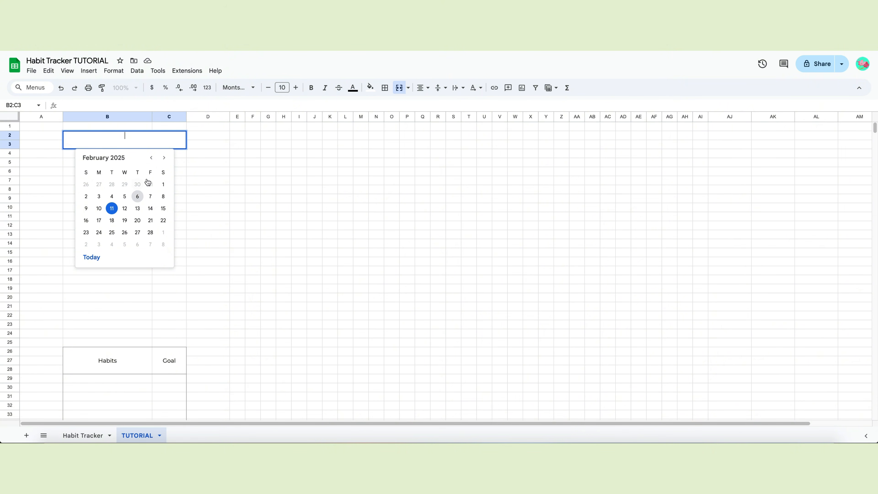
{"action": "left_click", "coordinate": [152, 158]}
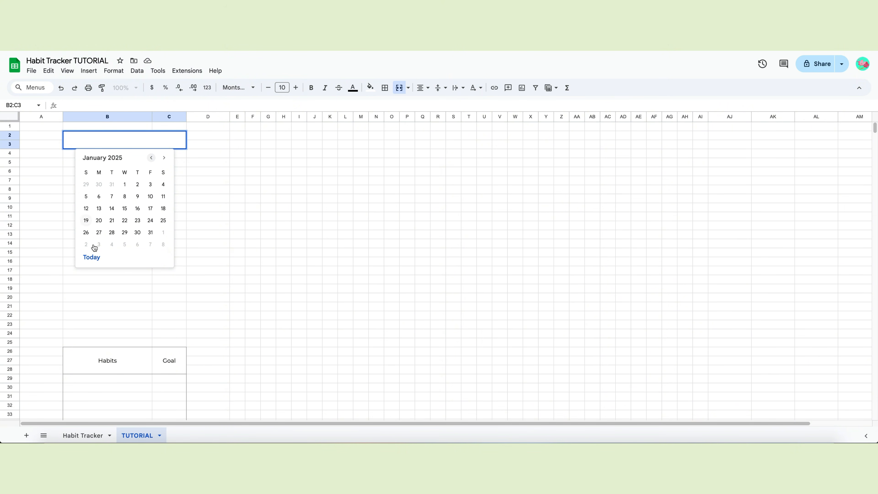
{"action": "left_click", "coordinate": [137, 208]}
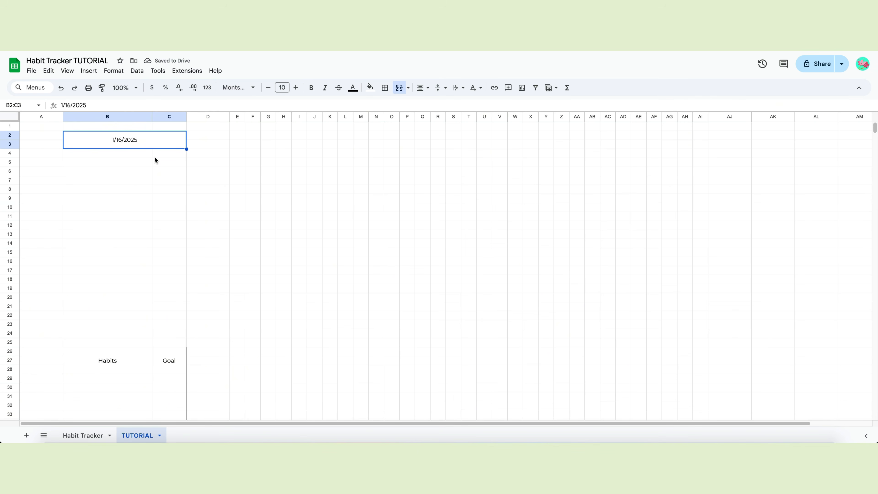
Begin a custom date format for B2:C3 and show the month as its full name
{"action": "left_click", "coordinate": [114, 73]}
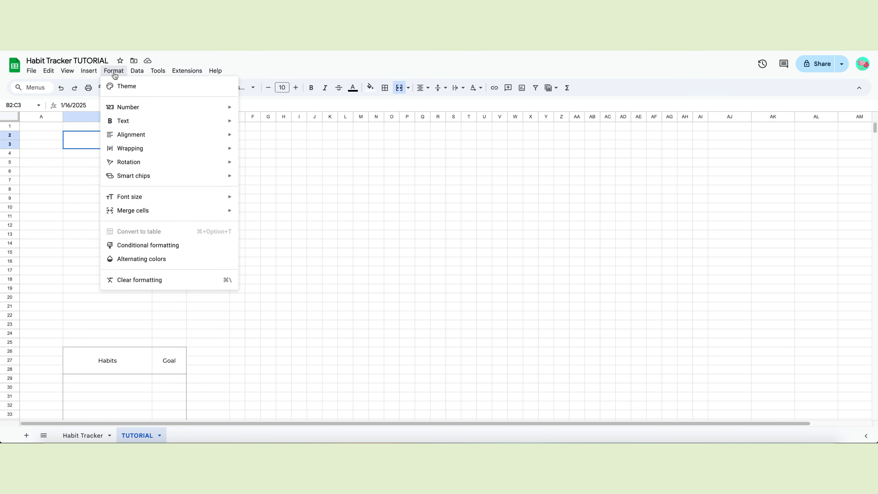
{"action": "mouse_move", "coordinate": [128, 107]}
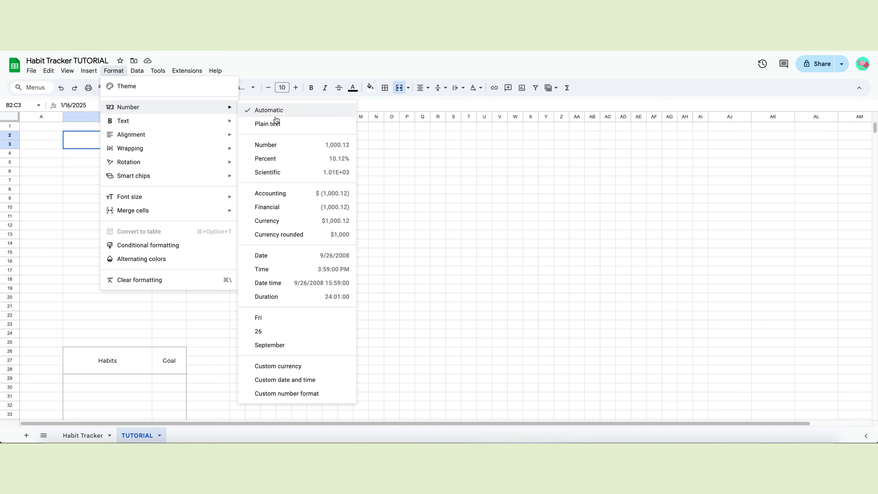
{"action": "left_click", "coordinate": [299, 381]}
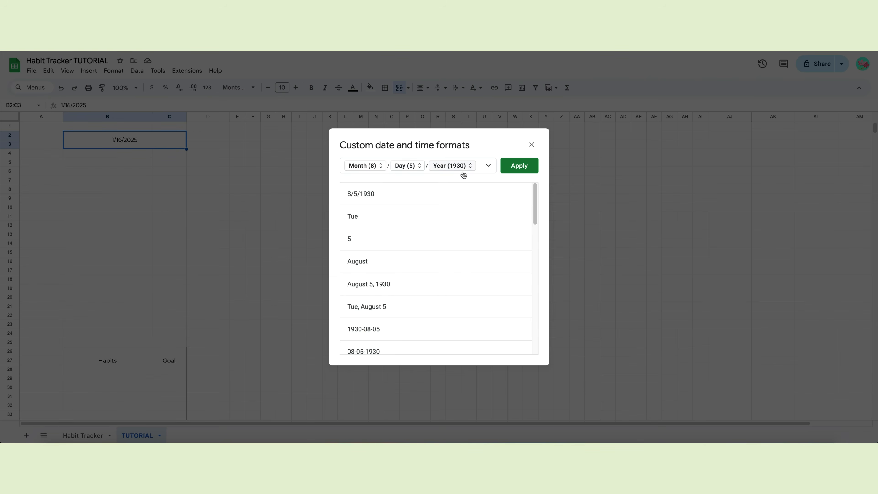
{"action": "scroll", "coordinate": [461, 249], "scroll_direction": "down", "scroll_amount": 15}
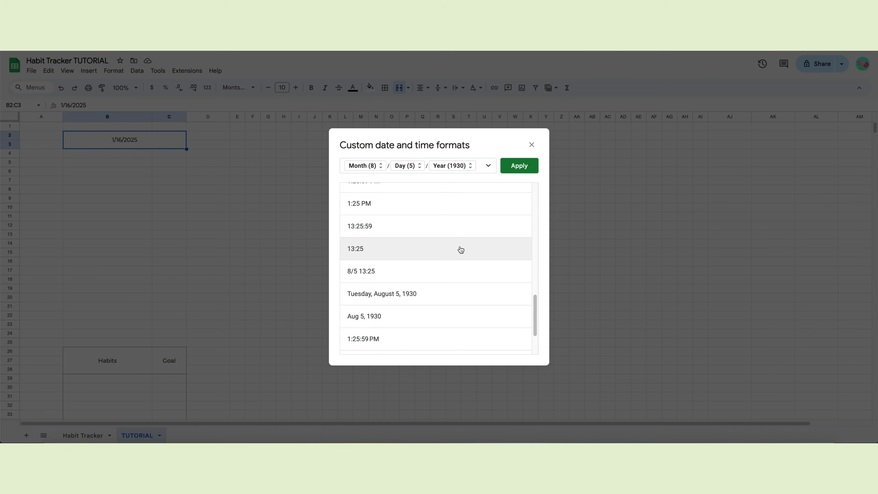
{"action": "scroll", "coordinate": [461, 249], "scroll_direction": "up", "scroll_amount": 10}
{"action": "left_click", "coordinate": [379, 166]}
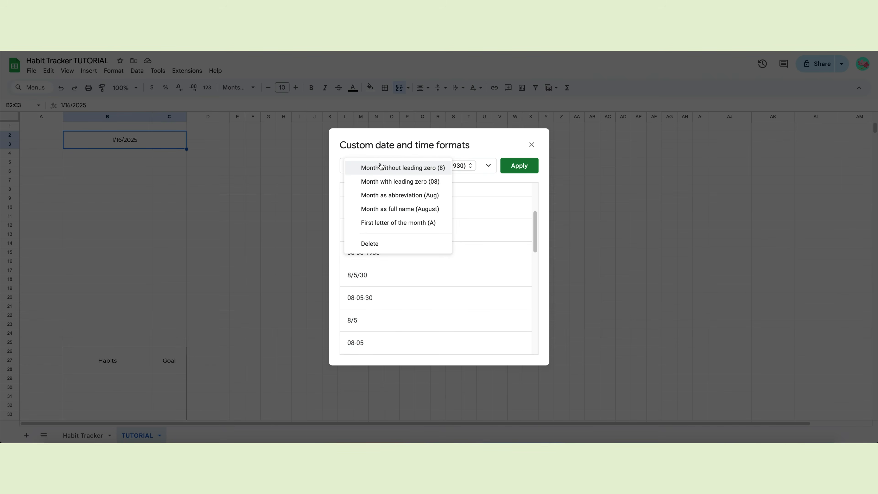
{"action": "left_click", "coordinate": [394, 210]}
Remove the day and both slashes from the custom format, keep the full numeric year, and apply it
{"action": "left_click", "coordinate": [435, 166]}
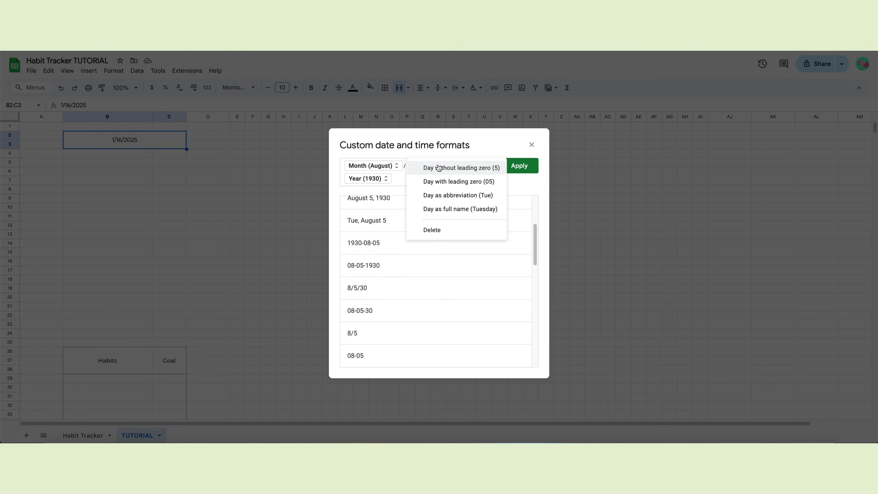
{"action": "left_click", "coordinate": [437, 230]}
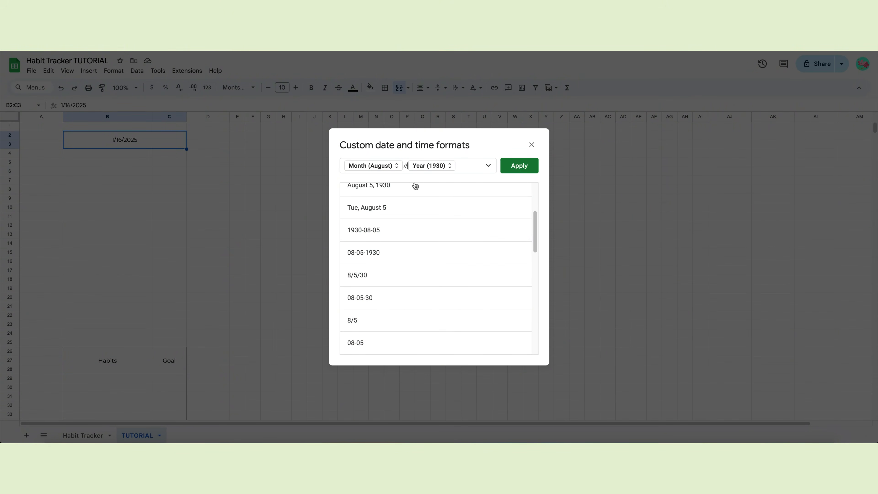
{"action": "key", "text": "BackSpace"}
{"action": "key", "text": "BackSpace"}
{"action": "left_click", "coordinate": [360, 165]}
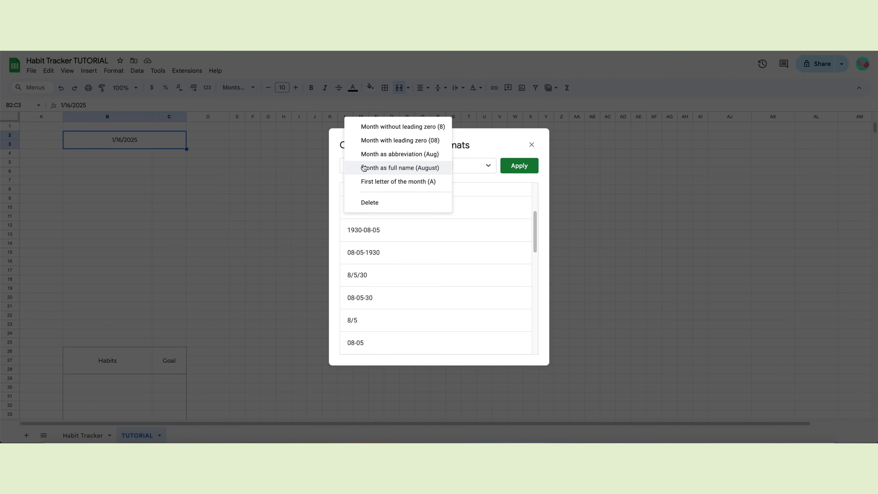
{"action": "left_click", "coordinate": [368, 167]}
{"action": "left_click", "coordinate": [430, 166]}
{"action": "left_click", "coordinate": [435, 168]}
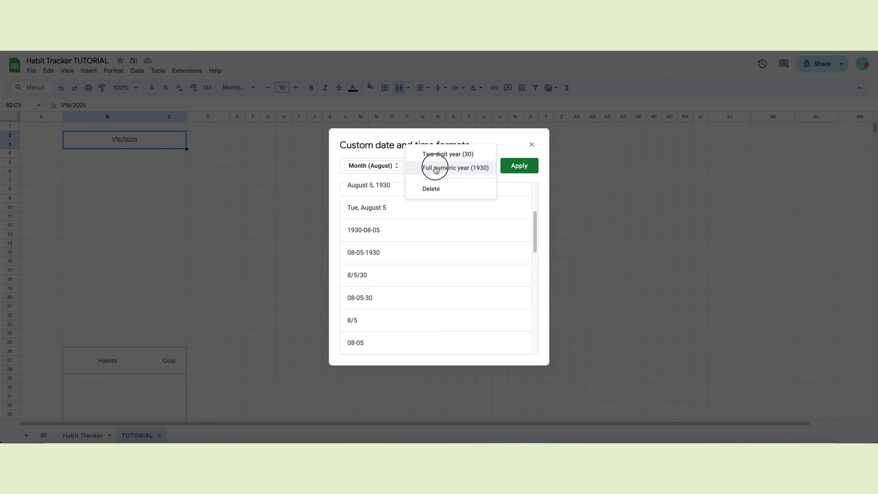
{"action": "left_click", "coordinate": [519, 166]}
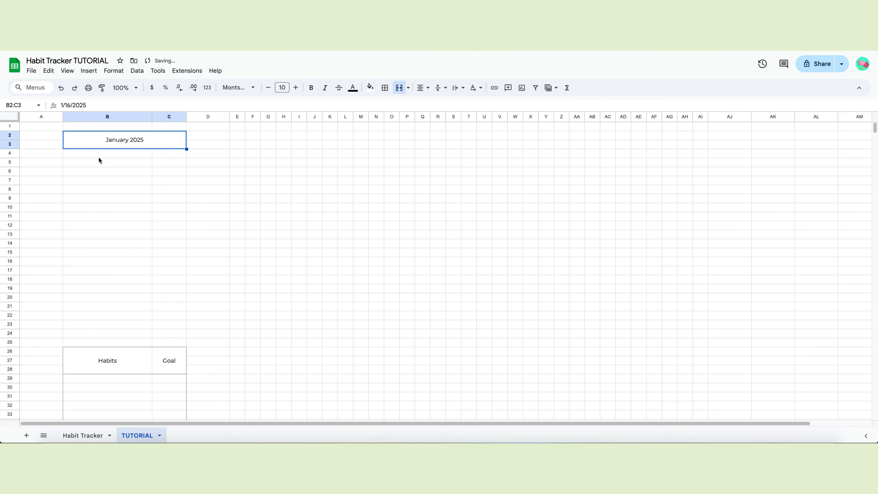
Merge cells B4:C4 below the month cell and enter "- Habit Tracker -" as the subtitle
{"action": "left_click_drag", "start_coordinate": [85, 154], "coordinate": [169, 153]}
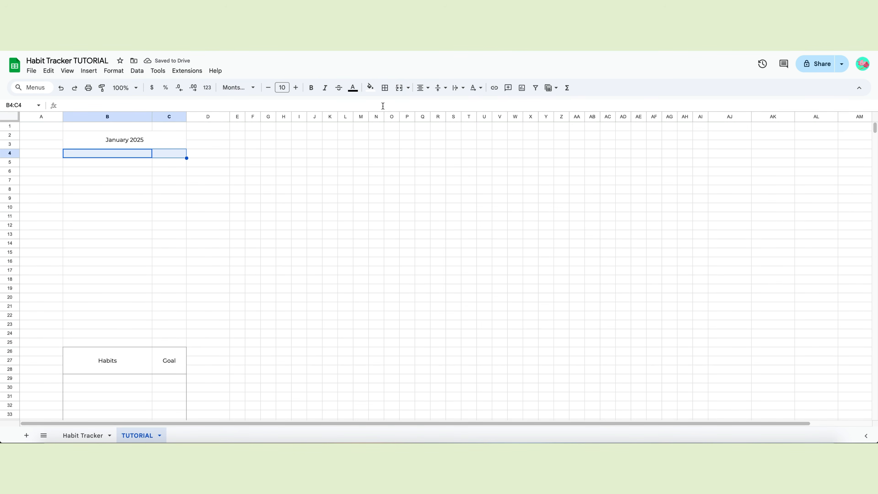
{"action": "left_click", "coordinate": [400, 88]}
{"action": "type", "text": "Habit Tracker -"}
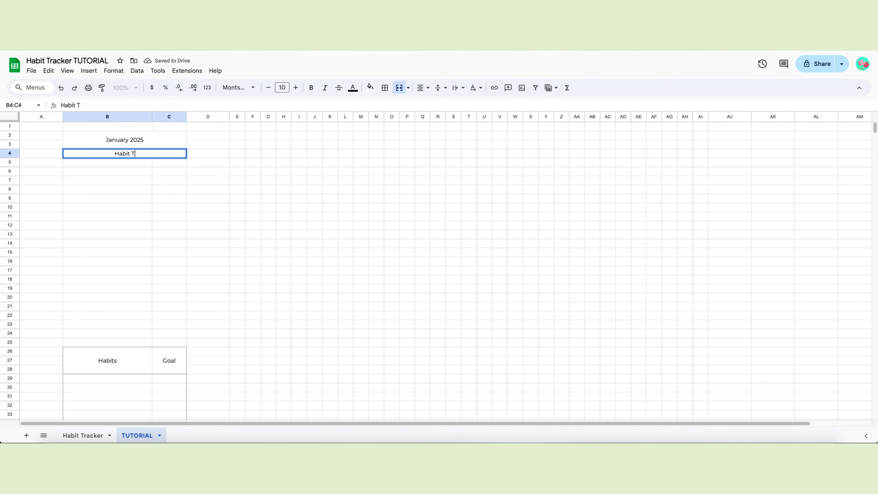
{"action": "left_click", "coordinate": [104, 154]}
{"action": "type", "text": "-"}
{"action": "left_click", "coordinate": [143, 182]}
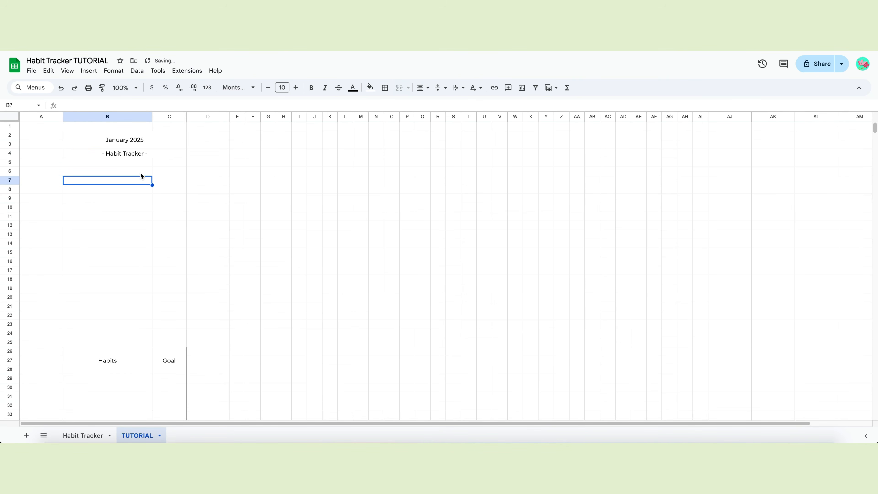
Add an outer border around the month and subtitle cells B2:C4
{"action": "left_click_drag", "start_coordinate": [141, 140], "coordinate": [149, 154]}
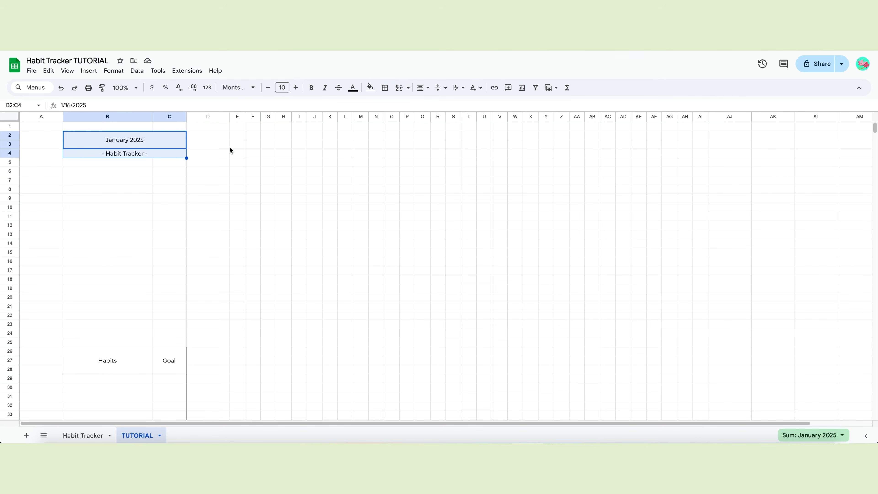
{"action": "left_click", "coordinate": [384, 88]}
{"action": "left_click", "coordinate": [448, 106]}
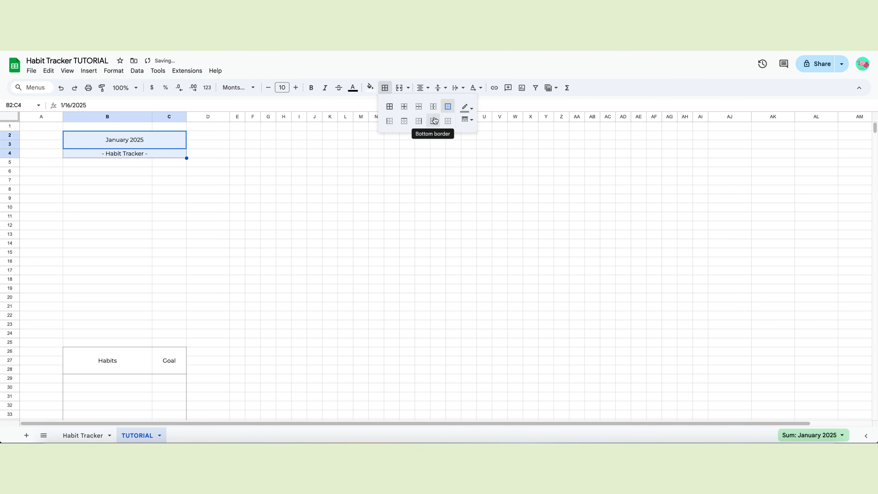
Format the month cell B2:C3 with font size 16 and the Libre Baskerville font
{"action": "left_click", "coordinate": [129, 143]}
{"action": "left_click", "coordinate": [295, 88]}
{"action": "left_click", "coordinate": [295, 87]}
{"action": "left_click", "coordinate": [295, 88]}
{"action": "left_click", "coordinate": [295, 87]}
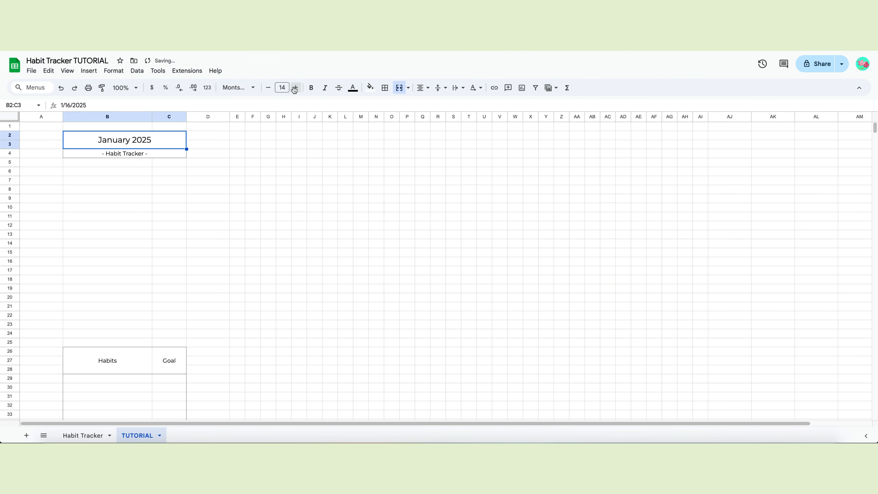
{"action": "left_click", "coordinate": [295, 88]}
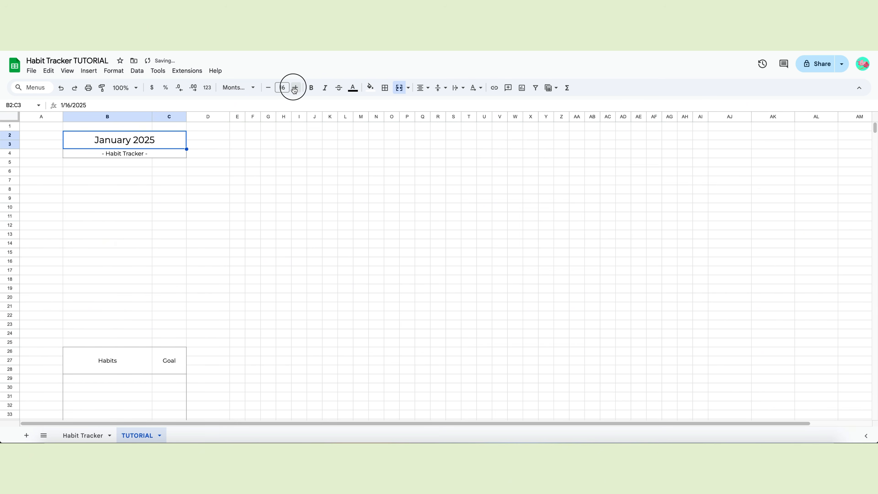
{"action": "left_click", "coordinate": [238, 87]}
{"action": "left_click", "coordinate": [232, 187]}
Set the "- Habit Tracker -" subtitle to Libre Baskerville in italics
{"action": "left_click", "coordinate": [159, 156]}
{"action": "left_click", "coordinate": [237, 87]}
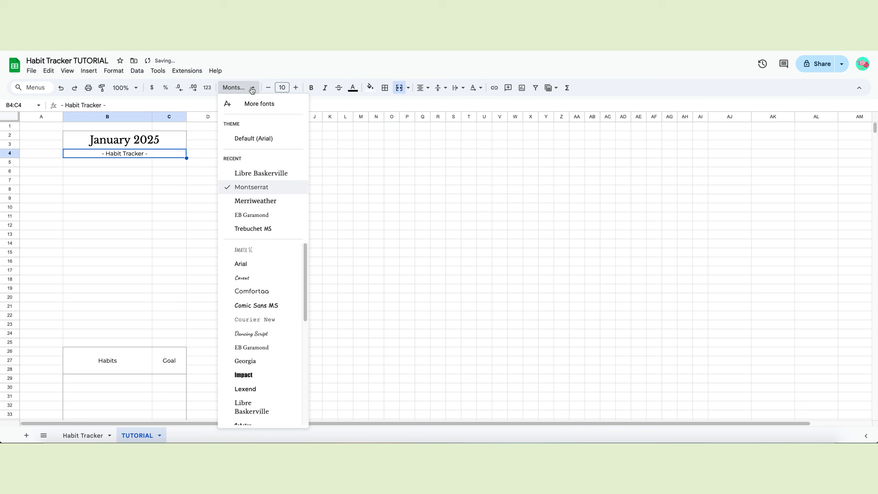
{"action": "left_click", "coordinate": [253, 171]}
{"action": "key", "text": "ctrl+i"}
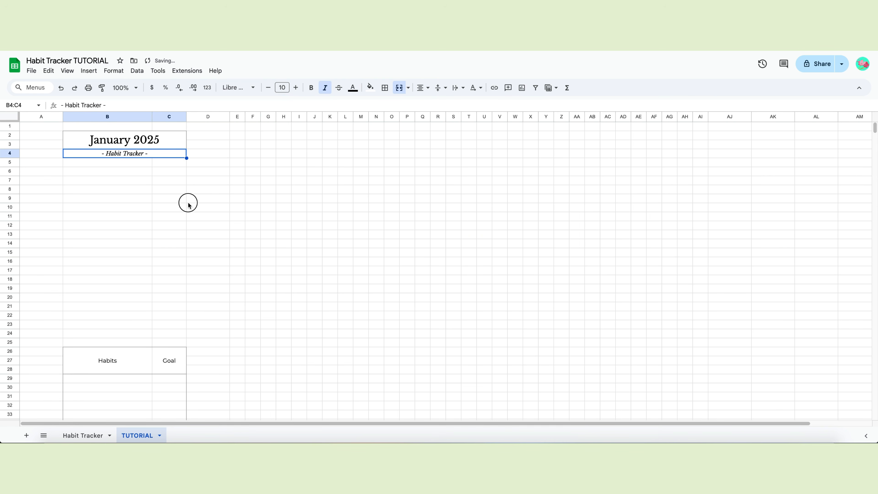
Narrow column D to a slim spacer between the Goal column and the day columns
{"action": "left_click", "coordinate": [198, 200]}
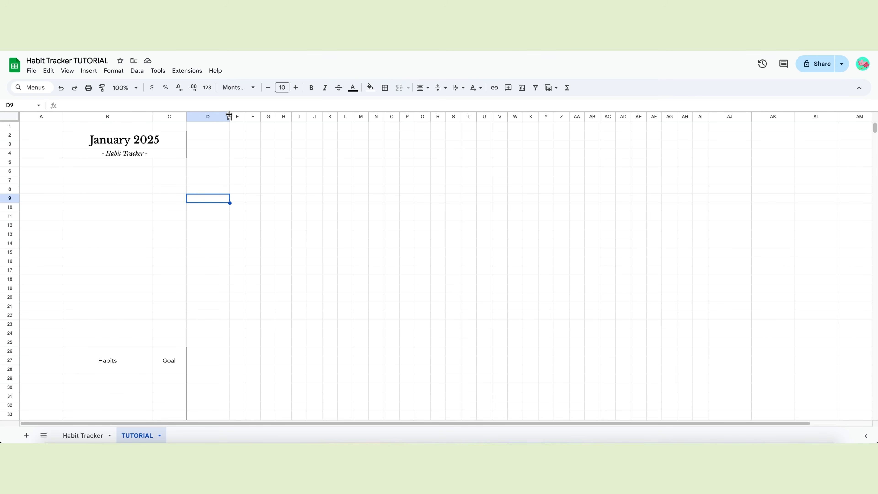
{"action": "left_click_drag", "start_coordinate": [229, 116], "coordinate": [196, 116]}
Enter 1 in E28 and 2 in F28, and extend the series across row 28 to 31 in AI28
{"action": "scroll", "coordinate": [231, 270], "scroll_direction": "down", "scroll_amount": 2}
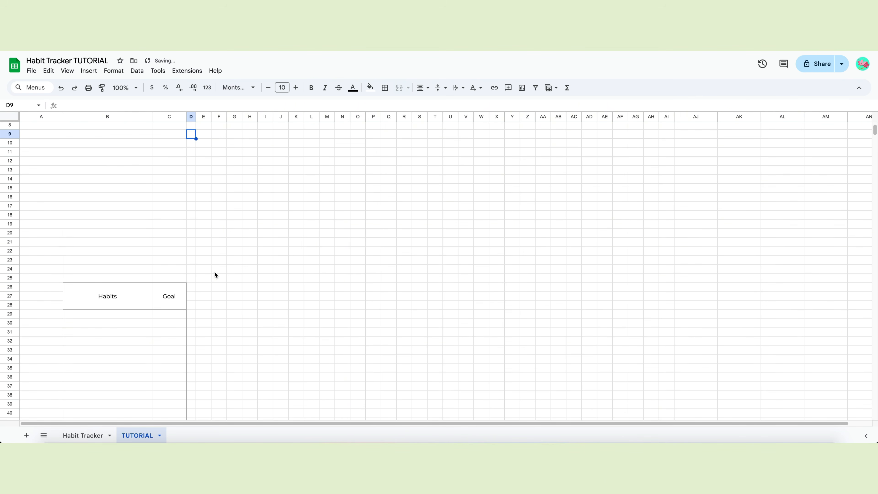
{"action": "left_click", "coordinate": [204, 307]}
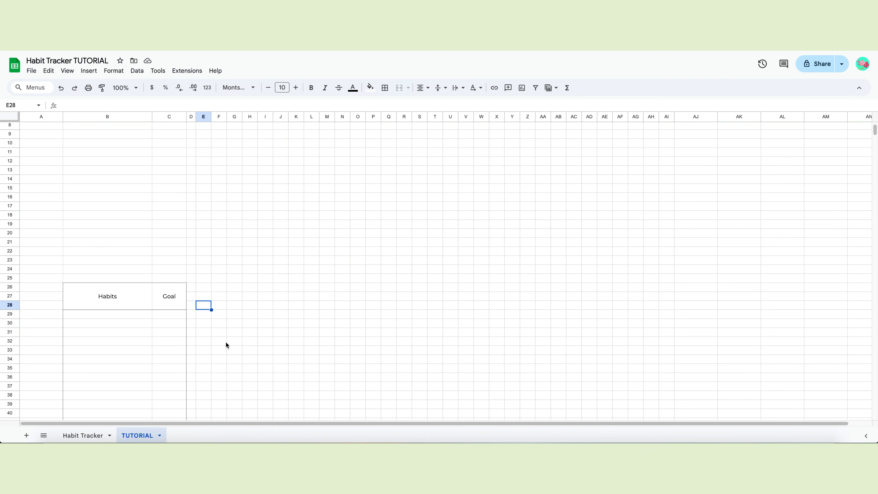
{"action": "type", "text": "1"}
{"action": "key", "text": "Tab"}
{"action": "type", "text": "2"}
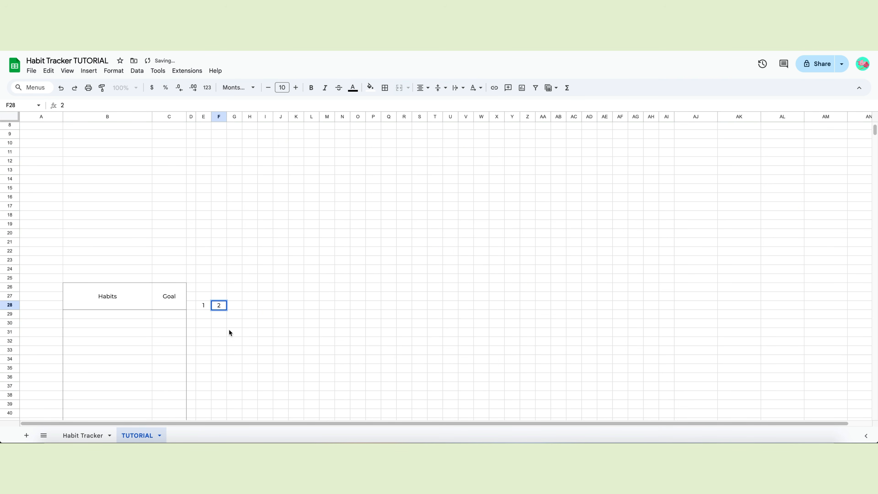
{"action": "left_click_drag", "start_coordinate": [201, 307], "coordinate": [663, 311]}
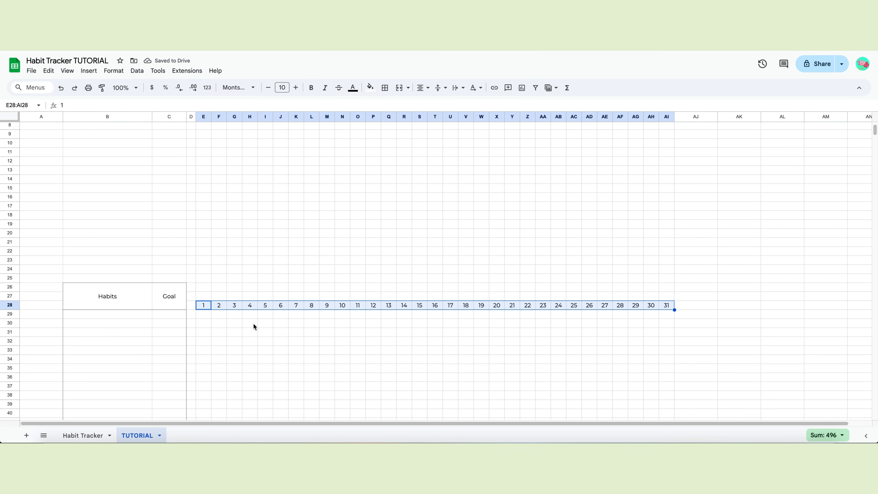
Replace the 1 in E28 with the formula =DATE(YEAR(B2),MONTH(B2),1), referencing the month title cell
{"action": "scroll", "coordinate": [252, 328], "scroll_direction": "down", "scroll_amount": 4}
{"action": "scroll", "coordinate": [250, 329], "scroll_direction": "up", "scroll_amount": 6}
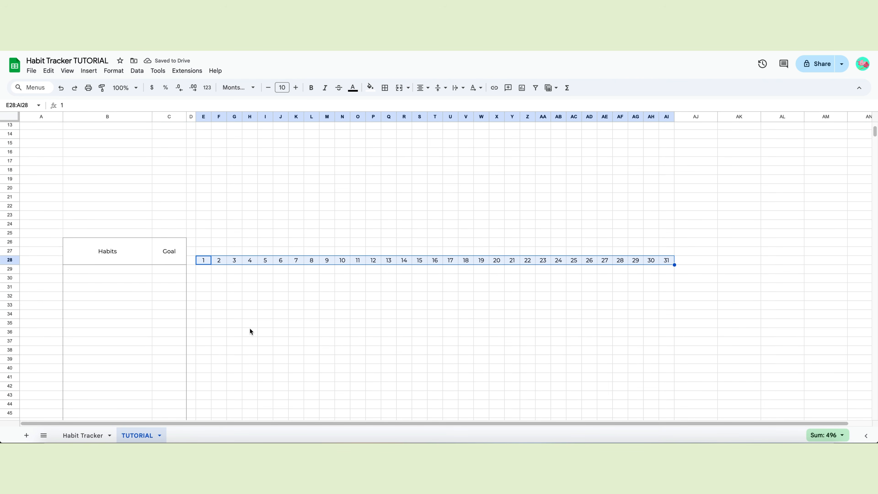
{"action": "scroll", "coordinate": [250, 330], "scroll_direction": "down", "scroll_amount": 1}
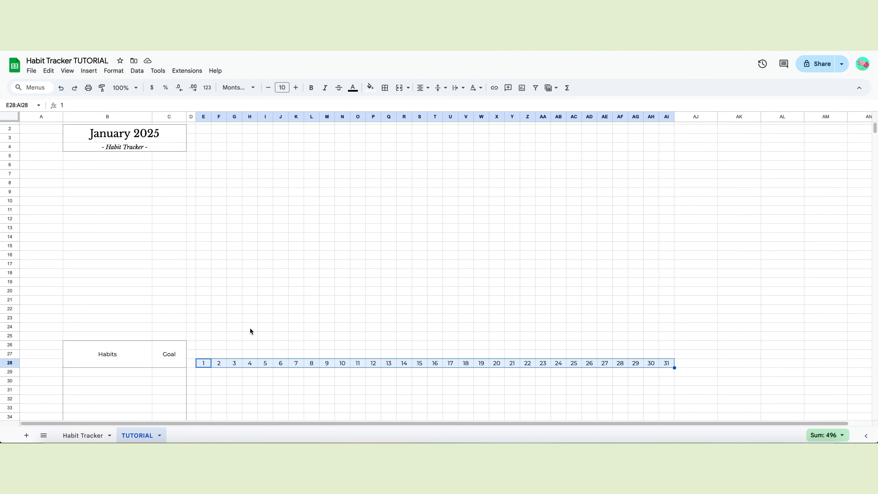
{"action": "left_click", "coordinate": [208, 363]}
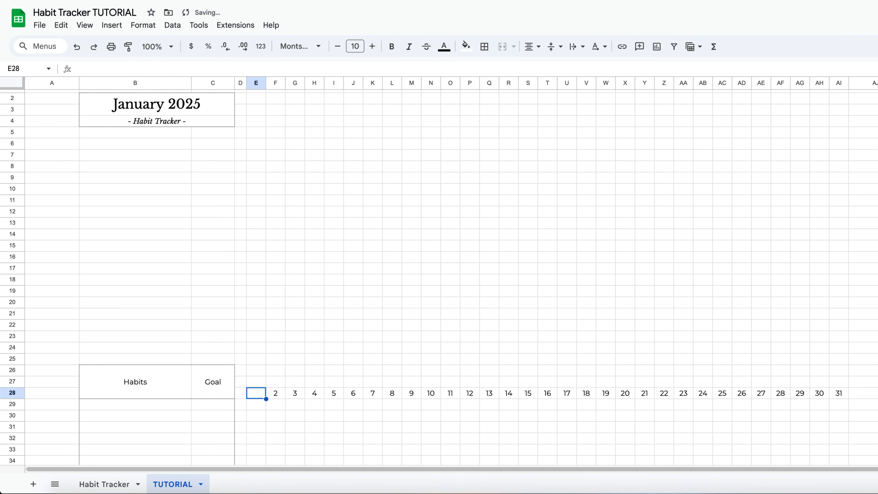
{"action": "type", "text": "=date"}
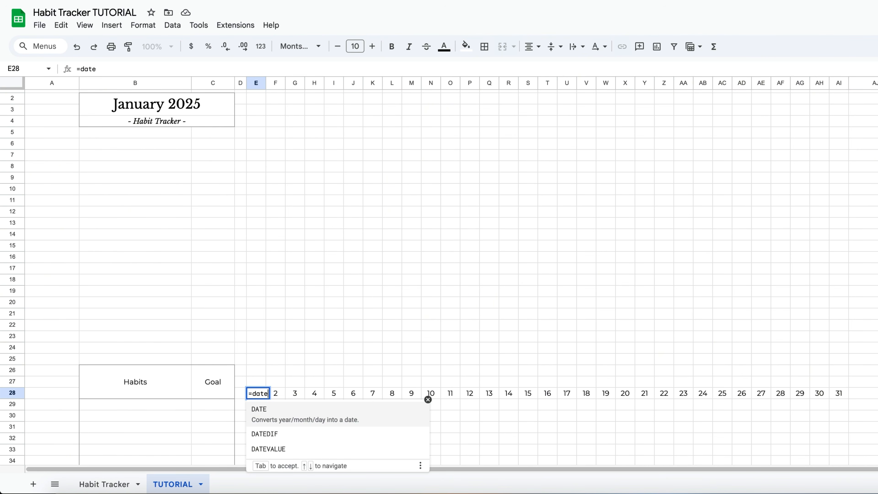
{"action": "key", "text": "Tab"}
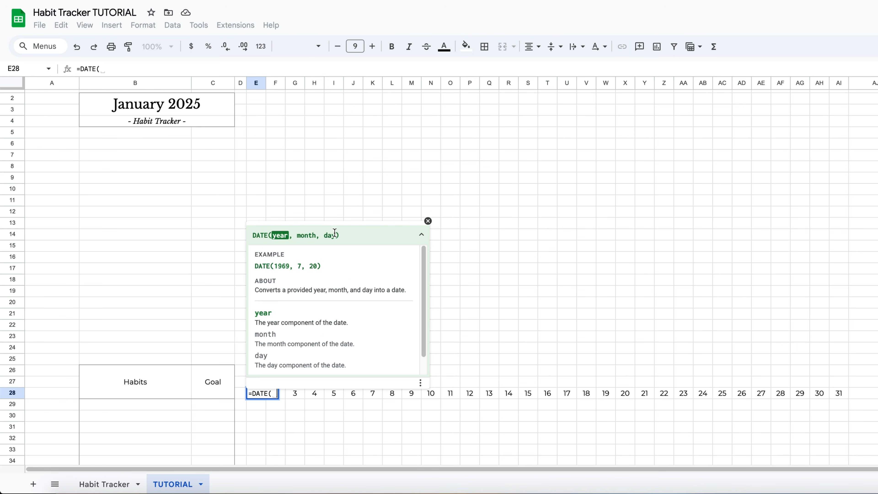
{"action": "type", "text": "yea"}
{"action": "key", "text": "Tab"}
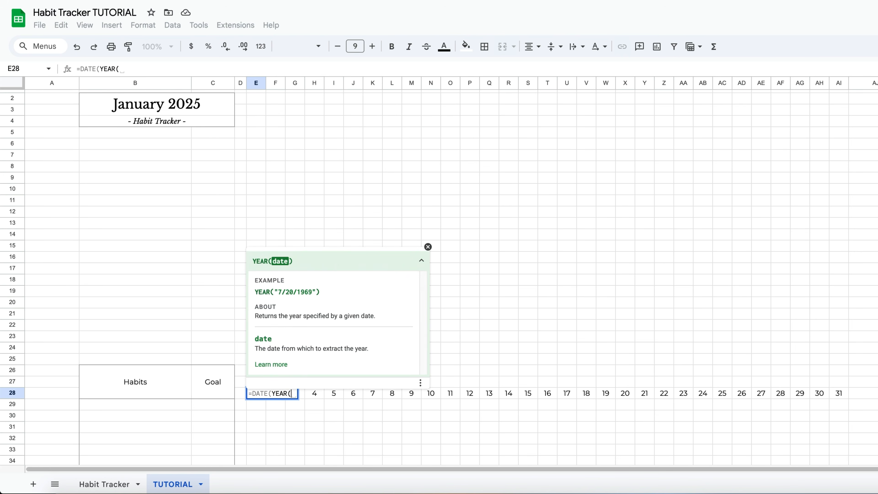
{"action": "left_click", "coordinate": [145, 106]}
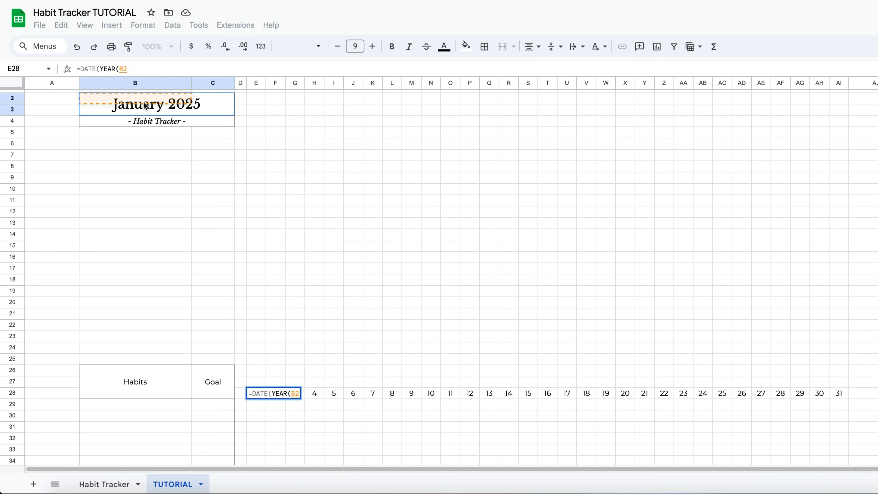
{"action": "type", "text": "),"}
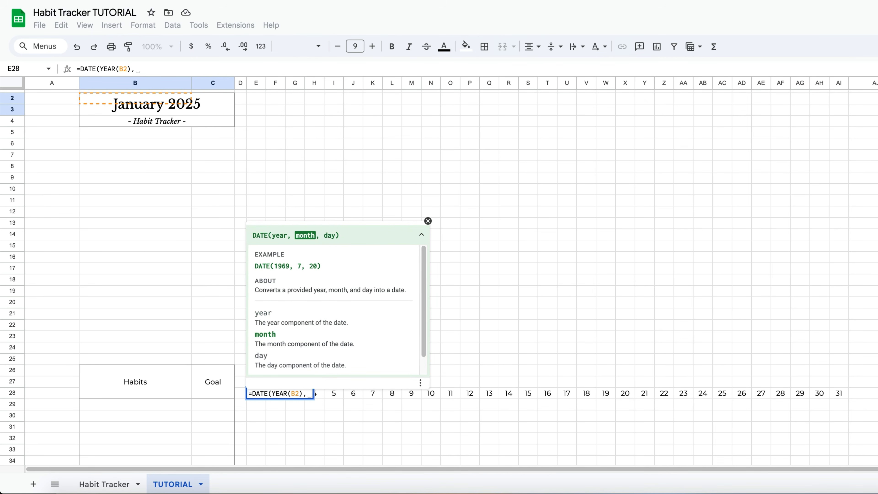
{"action": "type", "text": "Month"}
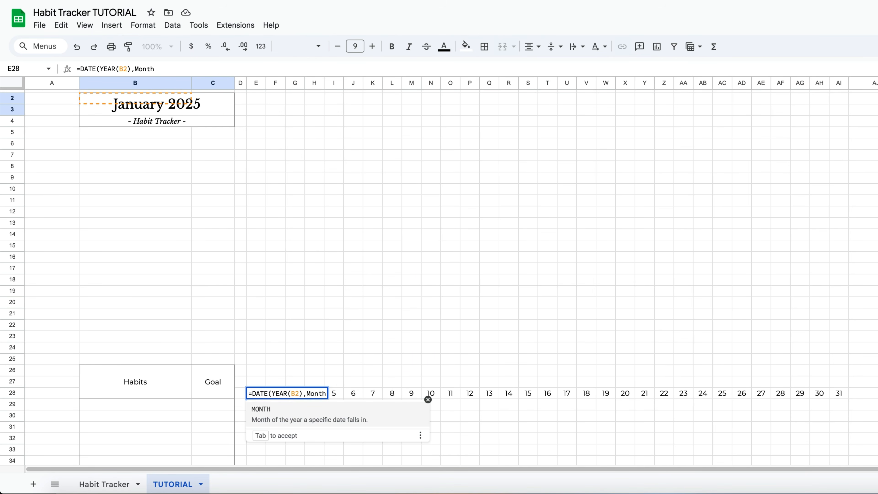
{"action": "key", "text": "Tab"}
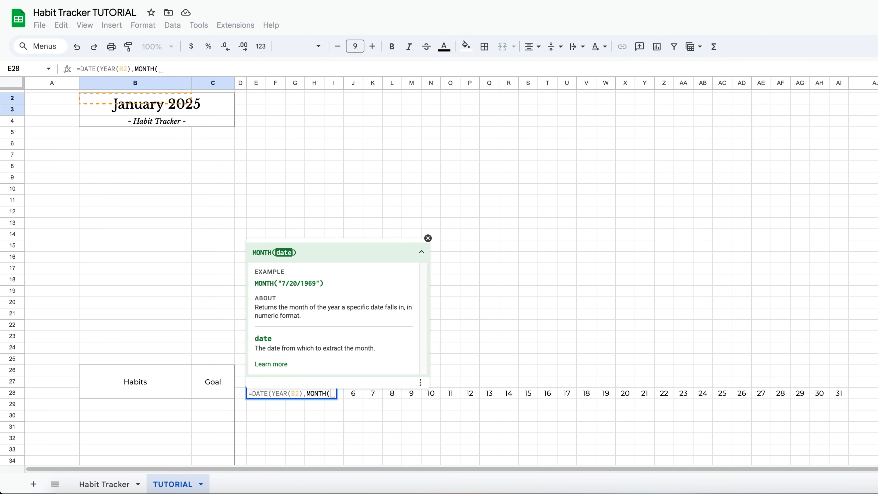
{"action": "left_click", "coordinate": [149, 101]}
{"action": "type", "text": "),"}
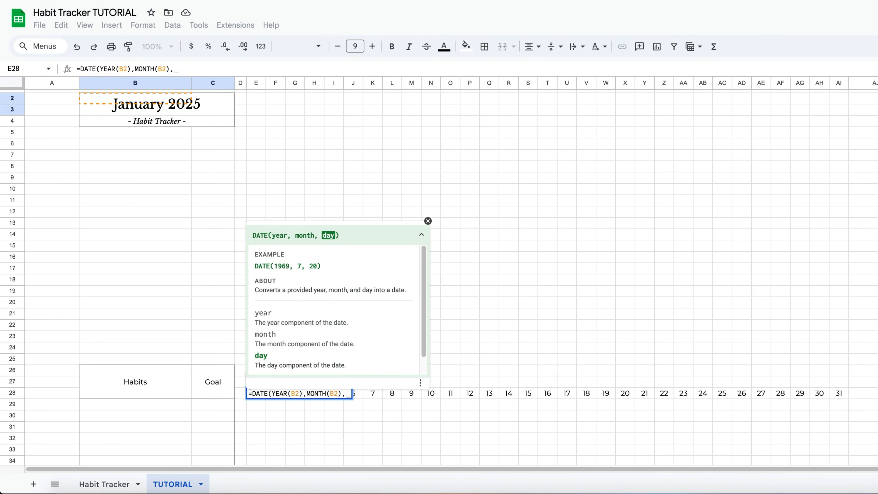
{"action": "type", "text": "1"}
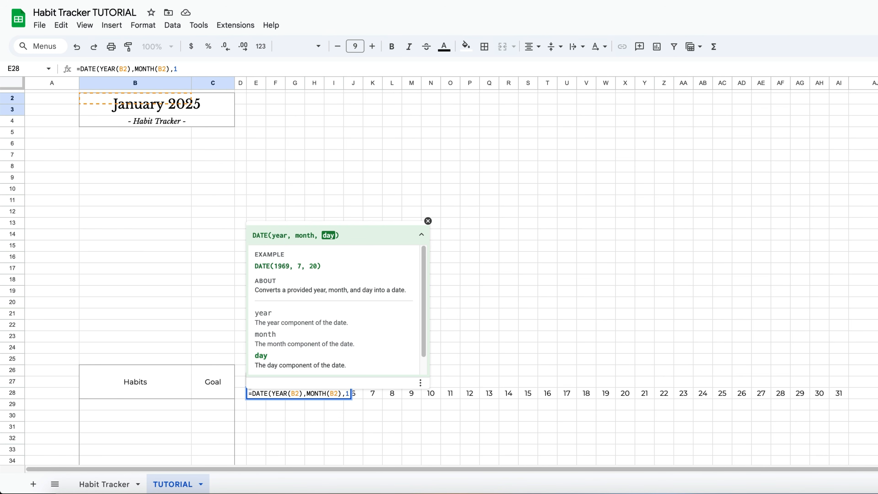
{"action": "type", "text": ")"}
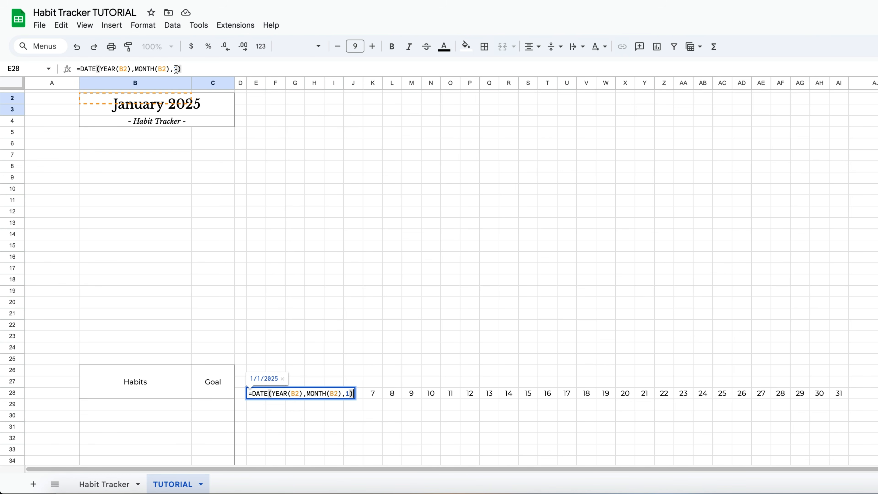
{"action": "key", "text": "Return"}
Apply a custom date format to E28 that shows only the day without a leading zero
{"action": "scroll", "coordinate": [313, 294], "scroll_direction": "down", "scroll_amount": 2}
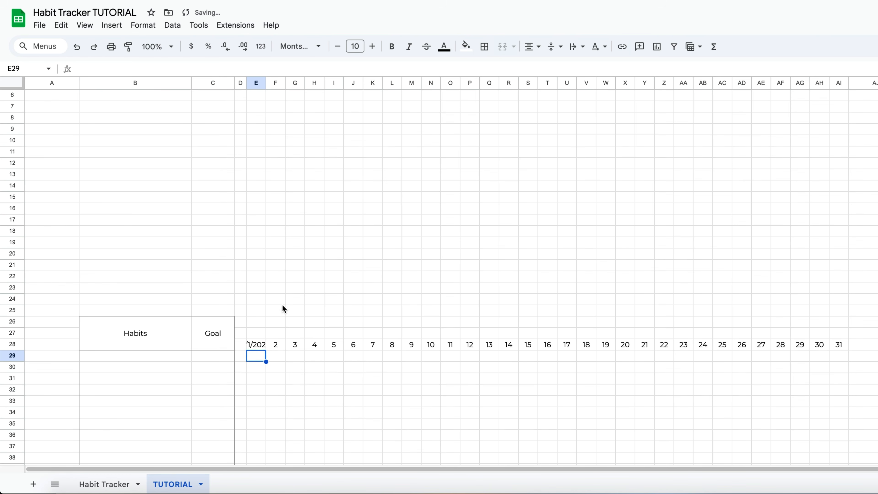
{"action": "left_click", "coordinate": [261, 346]}
{"action": "left_click", "coordinate": [142, 25]}
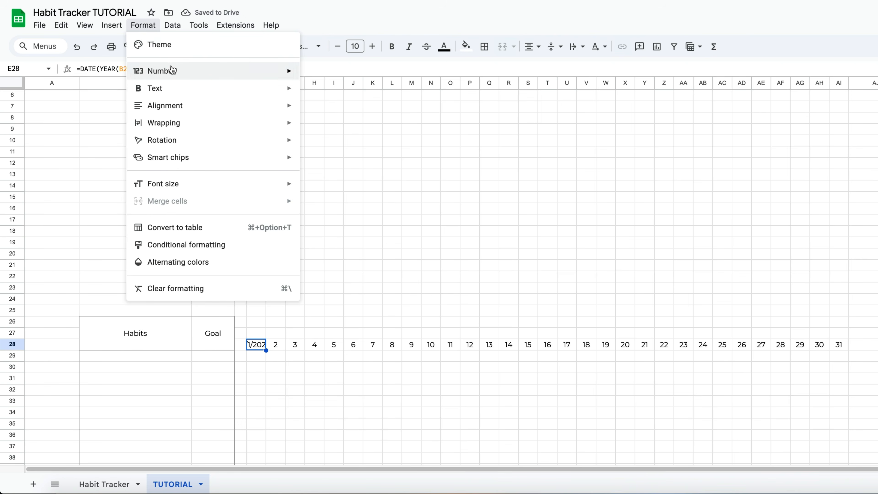
{"action": "mouse_move", "coordinate": [290, 76]}
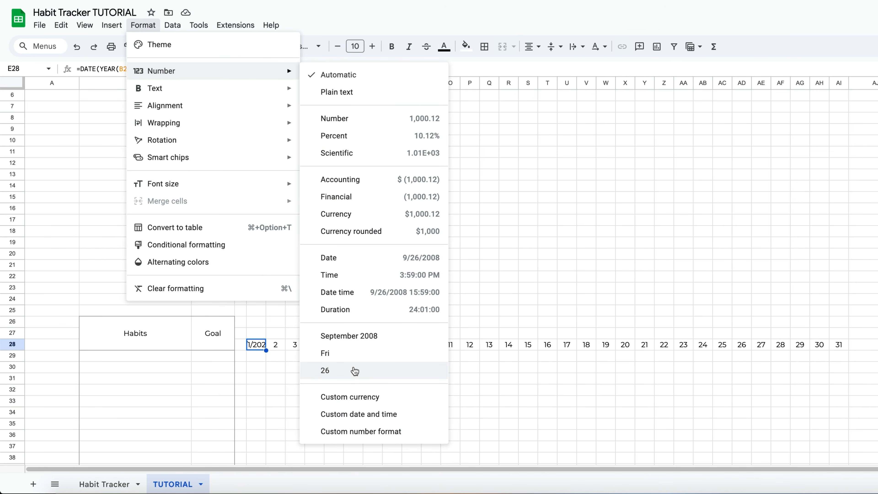
{"action": "left_click", "coordinate": [356, 414]}
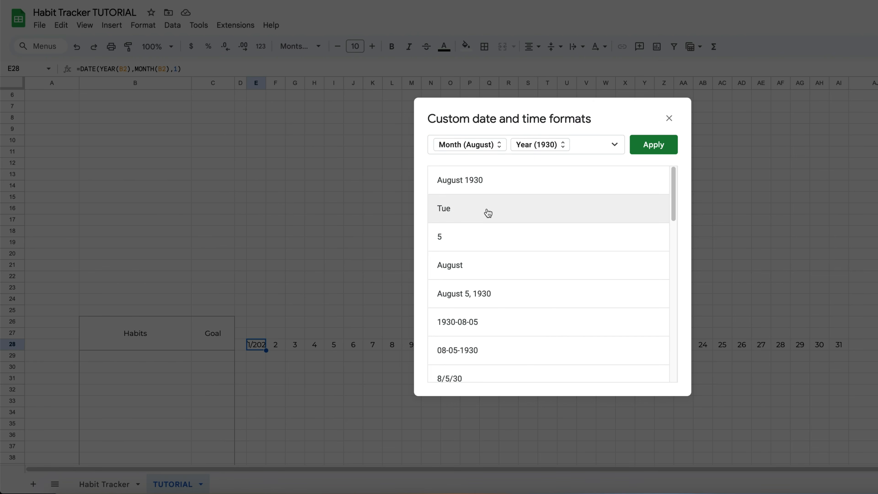
{"action": "left_click", "coordinate": [464, 244]}
{"action": "left_click", "coordinate": [472, 145]}
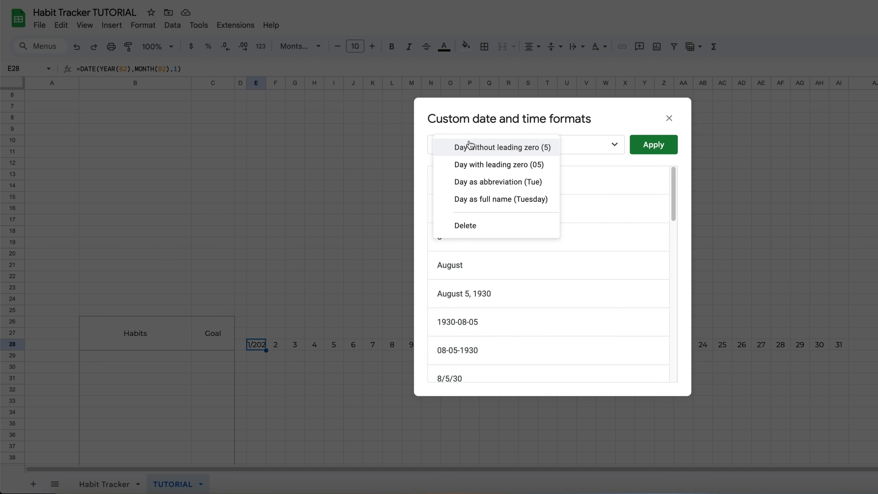
{"action": "left_click", "coordinate": [475, 152]}
{"action": "left_click", "coordinate": [659, 150]}
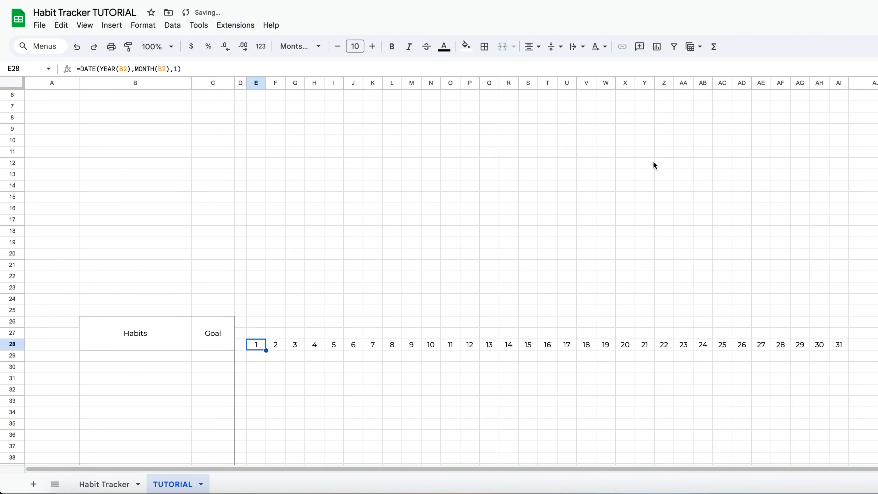
Replace the 2 in F28 with the formula =E28+1 and fill it across row 28 through AI28
{"action": "scroll", "coordinate": [530, 245], "scroll_direction": "down", "scroll_amount": 4}
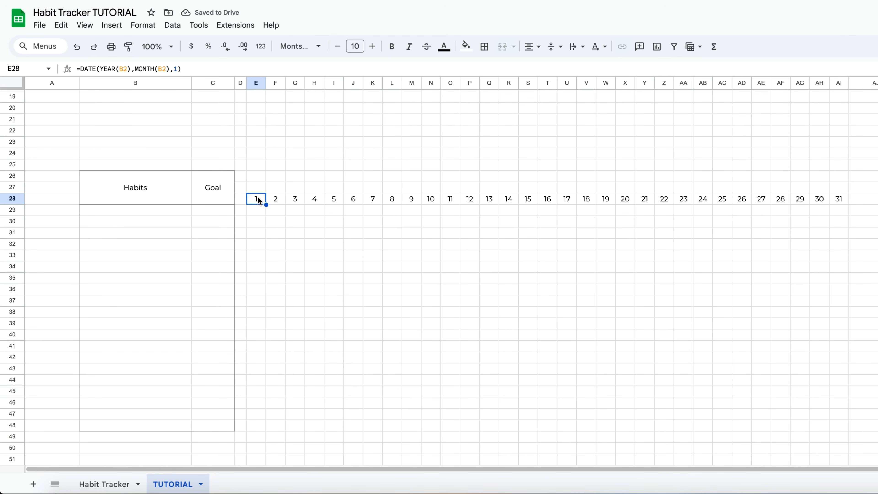
{"action": "left_click", "coordinate": [277, 200]}
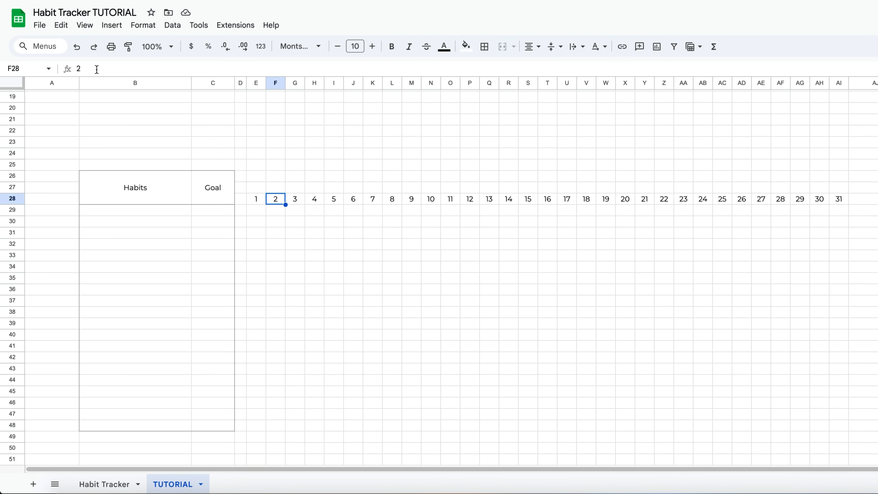
{"action": "key", "text": "Delete"}
{"action": "type", "text": "="}
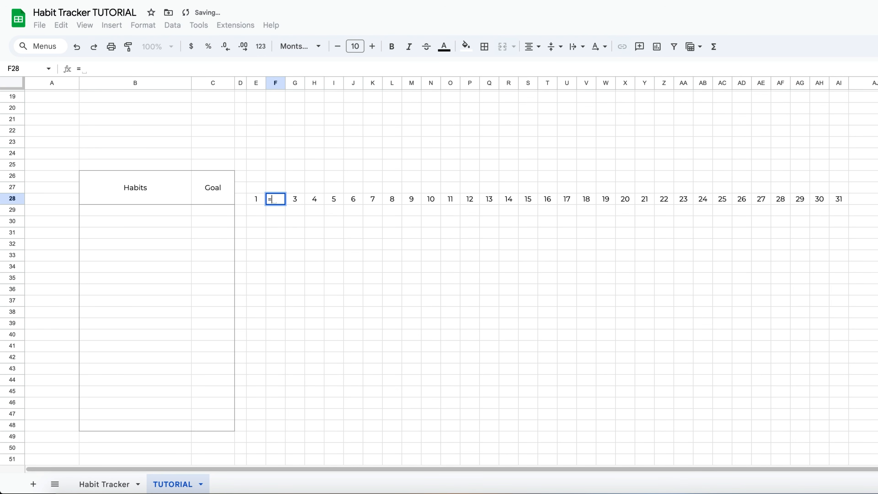
{"action": "left_click", "coordinate": [254, 199]}
{"action": "type", "text": "+1"}
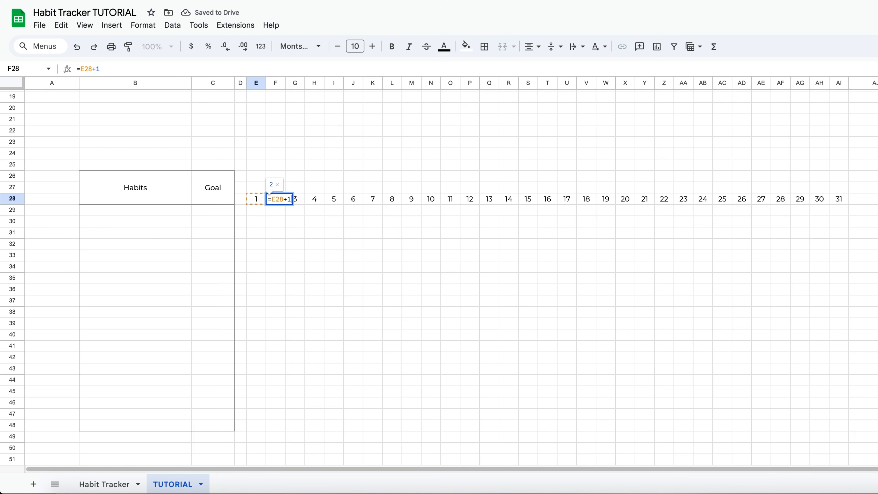
{"action": "key", "text": "Return"}
{"action": "left_click", "coordinate": [284, 202]}
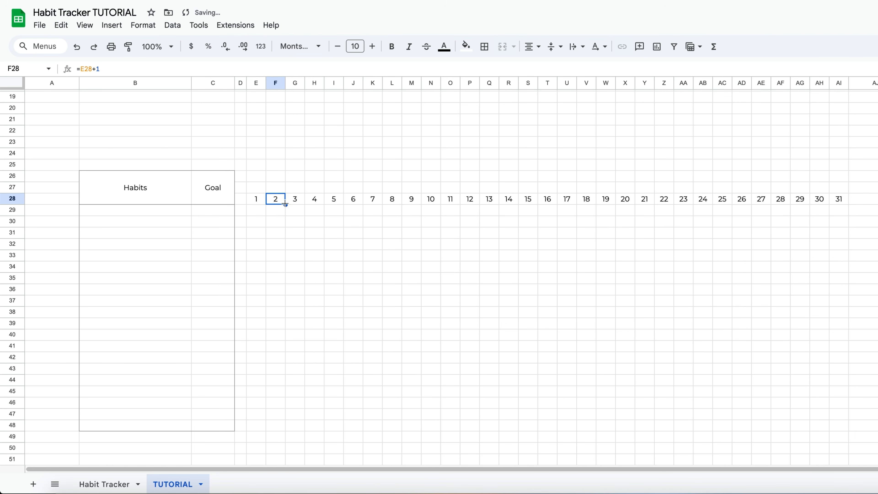
{"action": "left_click_drag", "start_coordinate": [285, 204], "coordinate": [836, 204]}
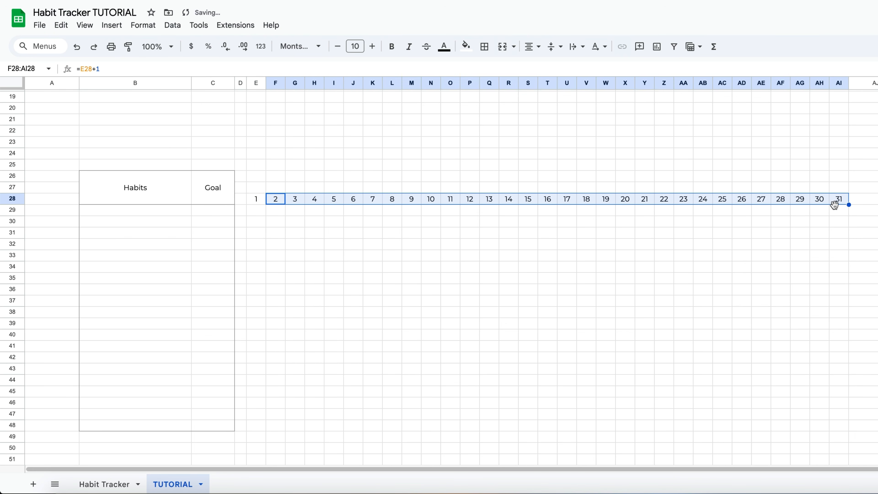
Change the month title date in B2:C3 to 2/1/2025
{"action": "scroll", "coordinate": [553, 236], "scroll_direction": "up", "scroll_amount": 6}
{"action": "left_click", "coordinate": [165, 110]}
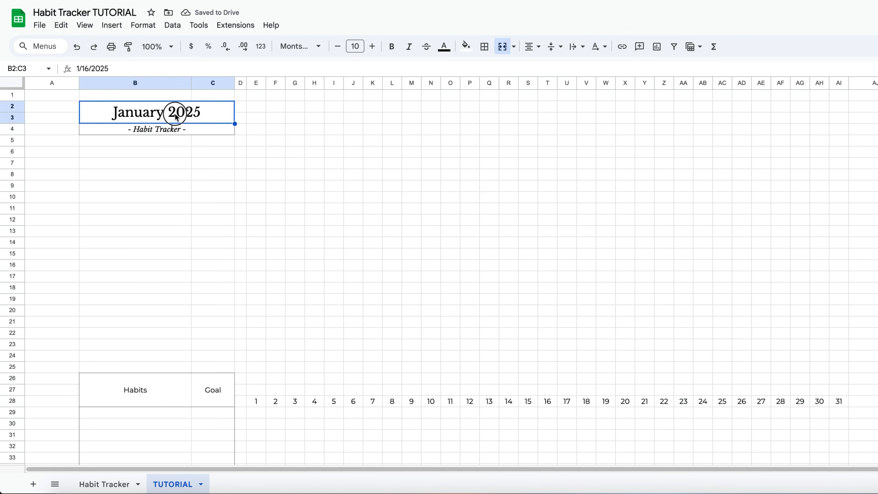
{"action": "double_click", "coordinate": [165, 110]}
{"action": "left_click", "coordinate": [206, 134]}
{"action": "left_click", "coordinate": [205, 168]}
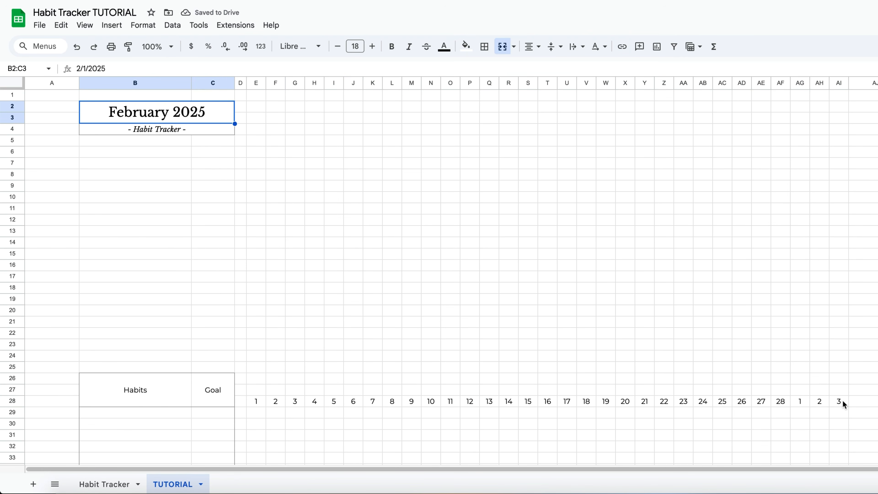
Rewrite the formula in F28 as =IF(MONTH(E28+1)=MONTH(E28),E28+1,"")
{"action": "scroll", "coordinate": [844, 404], "scroll_direction": "down", "scroll_amount": 2}
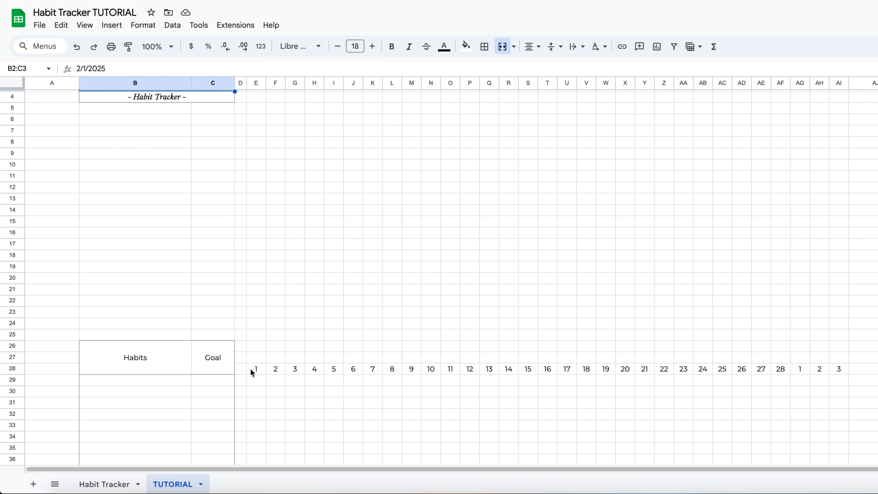
{"action": "left_click", "coordinate": [251, 369]}
{"action": "left_click", "coordinate": [276, 369]}
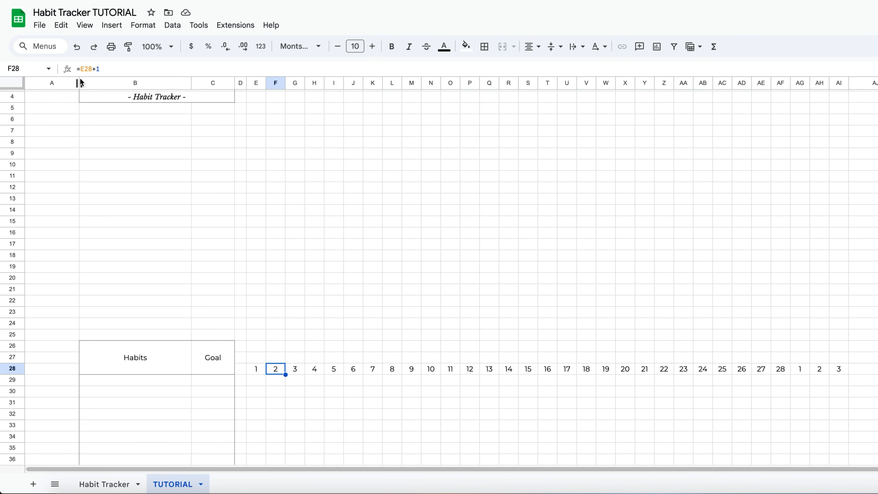
{"action": "left_click", "coordinate": [84, 69]}
{"action": "type", "text": "="}
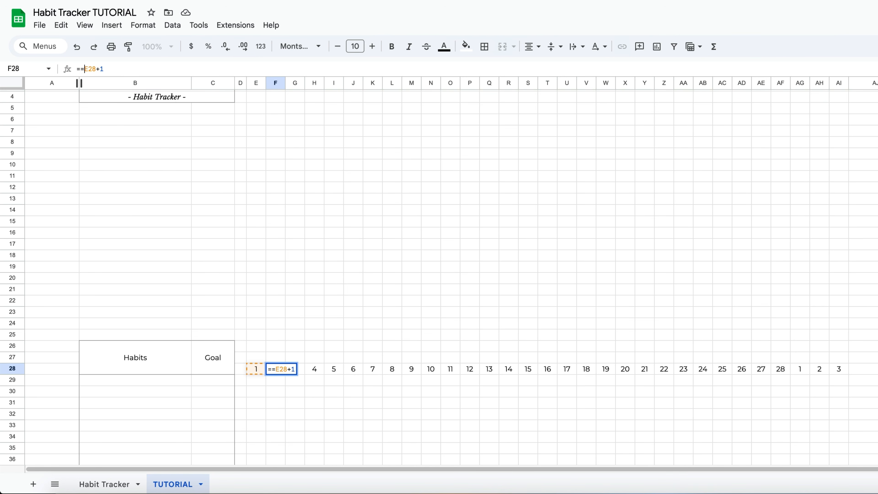
{"action": "key", "text": "BackSpace"}
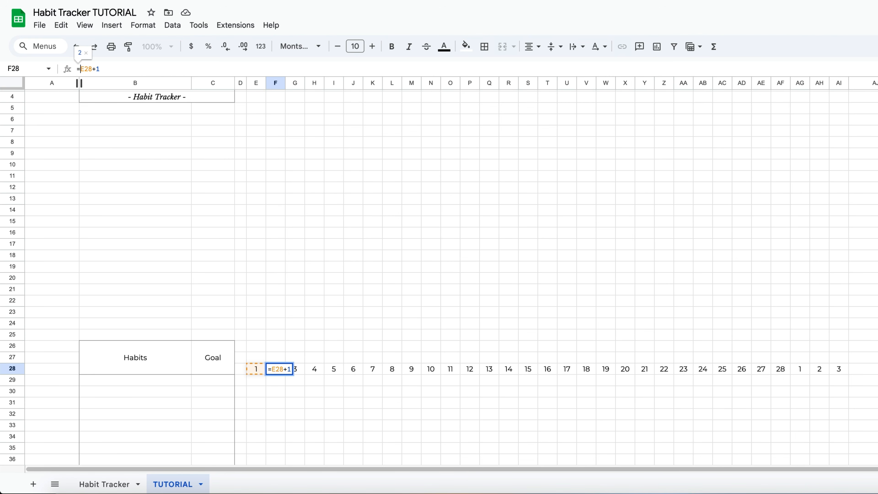
{"action": "type", "text": "IF"}
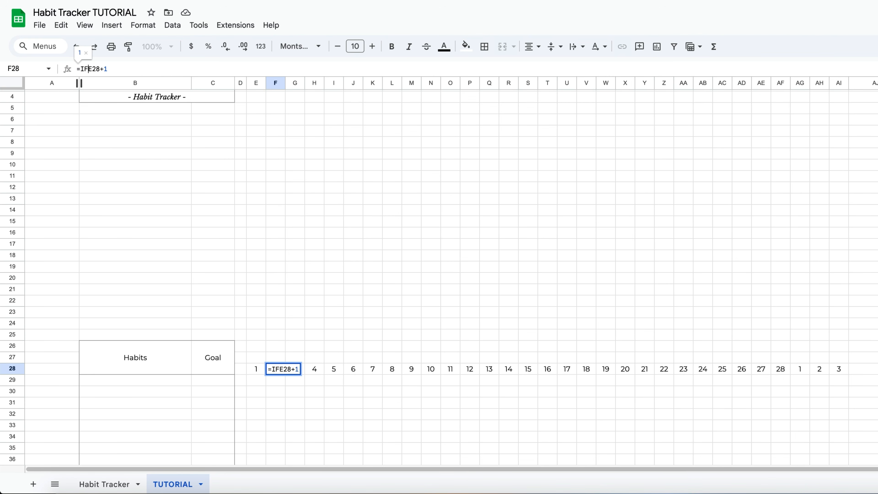
{"action": "type", "text": "("}
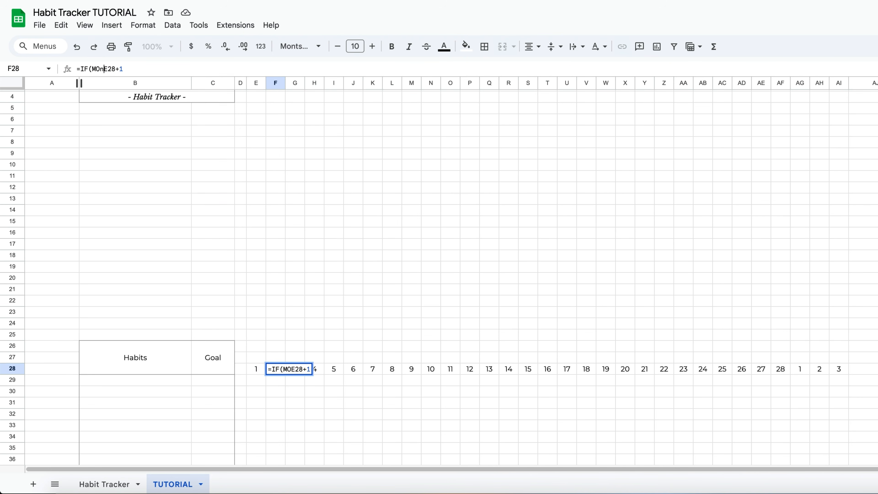
{"action": "type", "text": "MONTH(E28+1"}
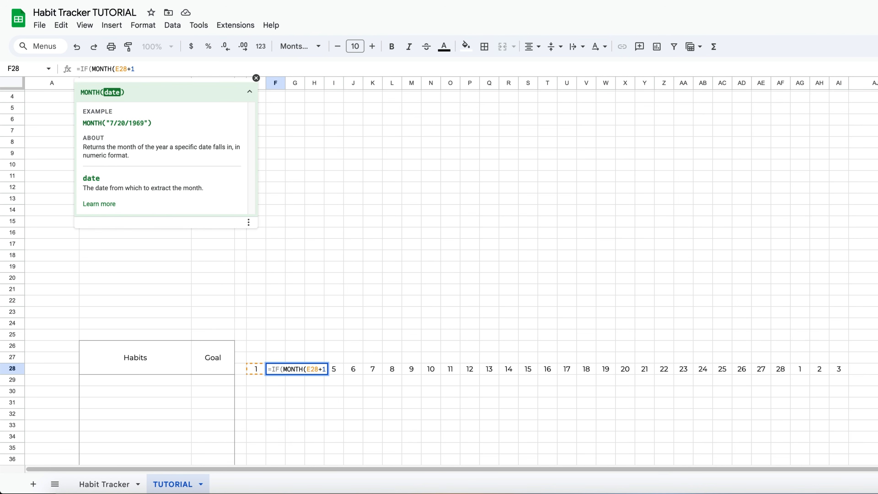
{"action": "type", "text": ")="}
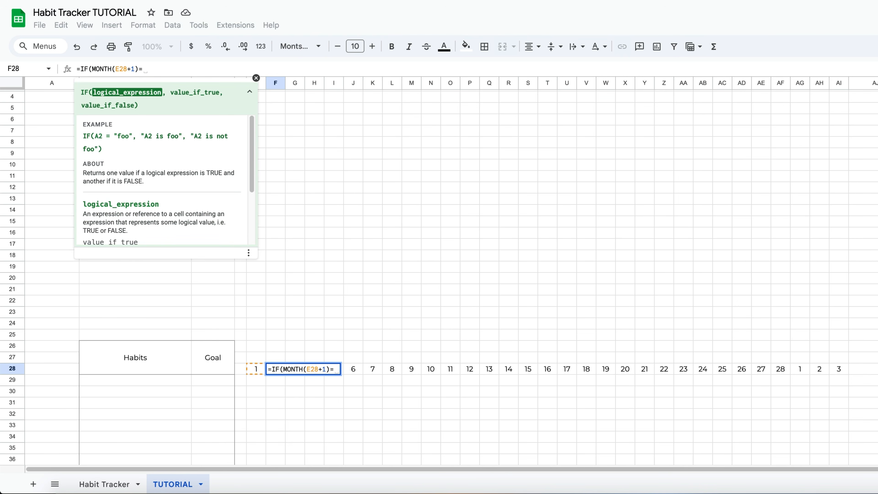
{"action": "type", "text": "MONTH(E"}
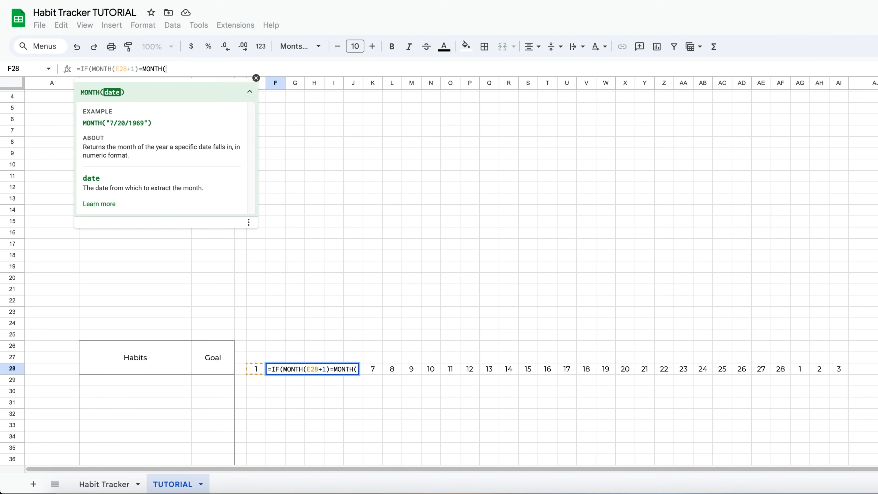
{"action": "type", "text": "28"}
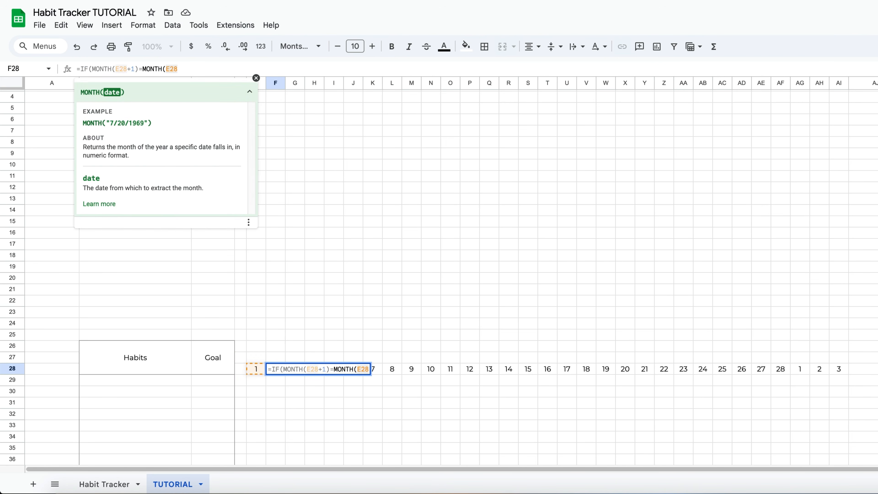
{"action": "type", "text": "),"}
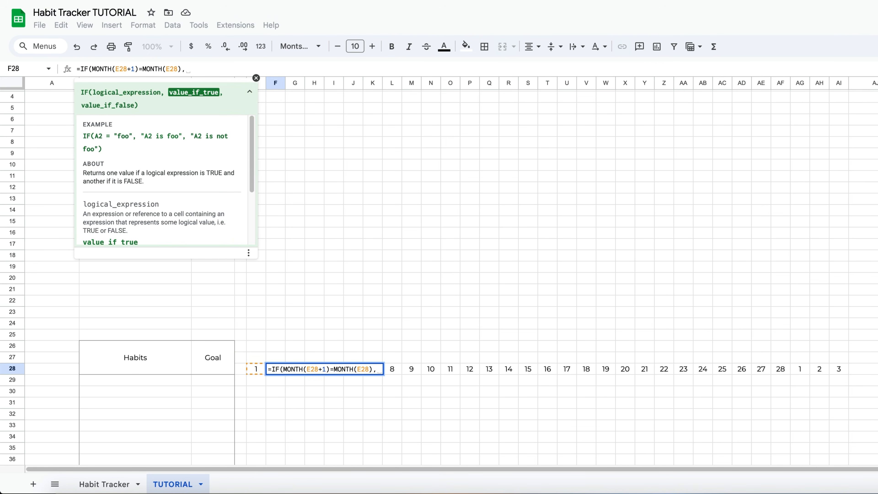
{"action": "type", "text": "E28+1"}
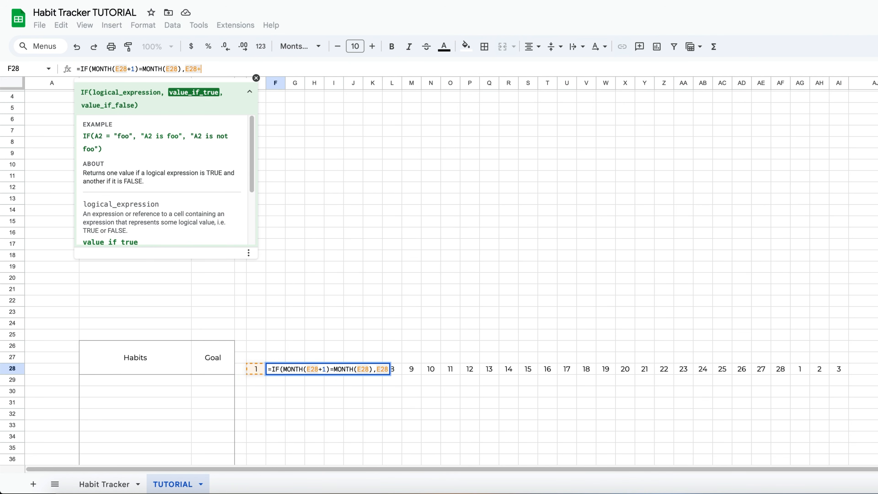
{"action": "type", "text": ",\"\""}
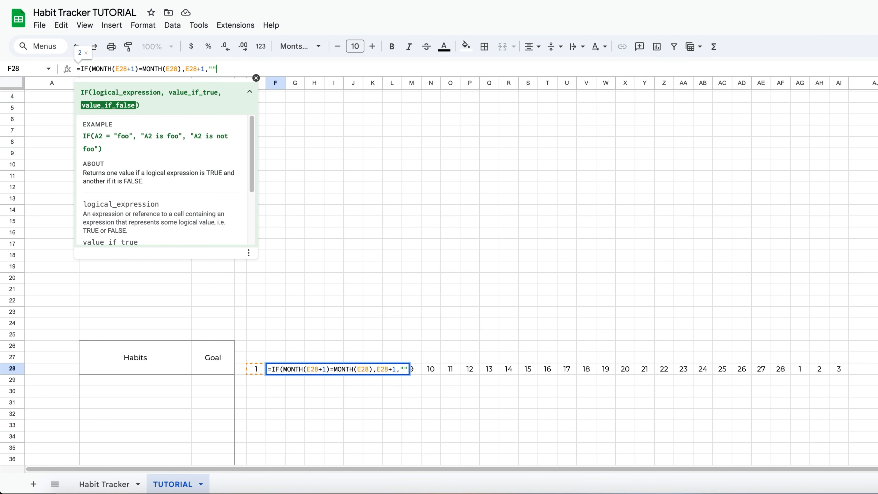
{"action": "type", "text": ")"}
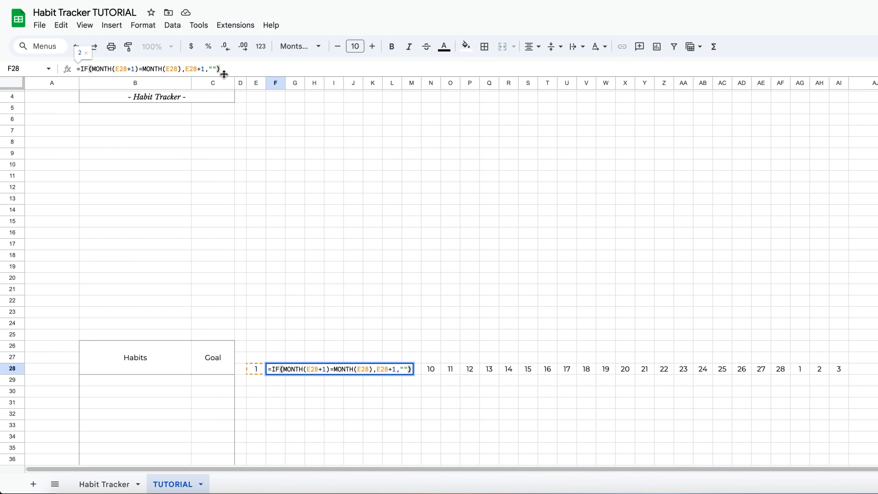
Make the E28 reference in the second MONTH function of F28 absolute as $E$28 and commit the formula
{"action": "left_click", "coordinate": [173, 68]}
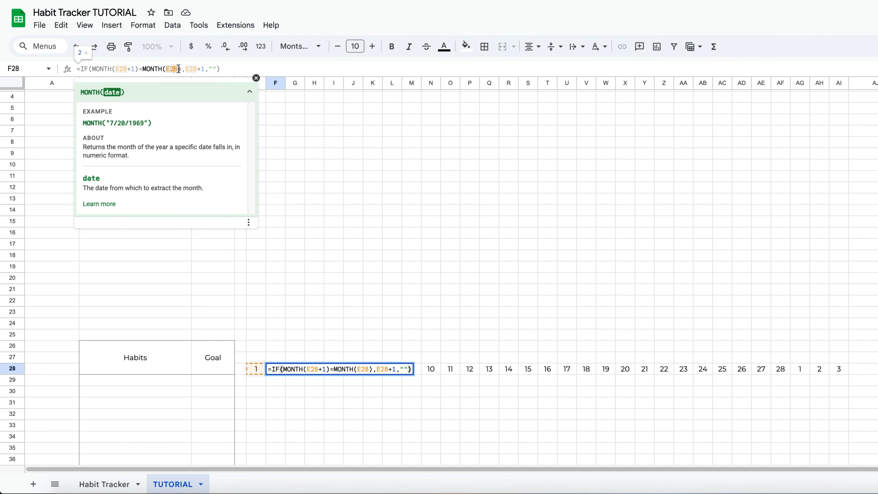
{"action": "key", "text": "F4"}
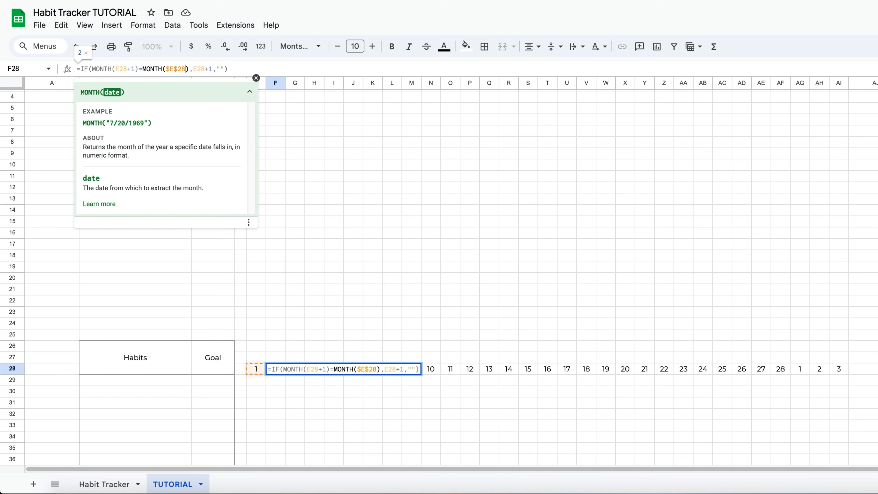
{"action": "left_click_drag", "start_coordinate": [165, 70], "coordinate": [178, 69]}
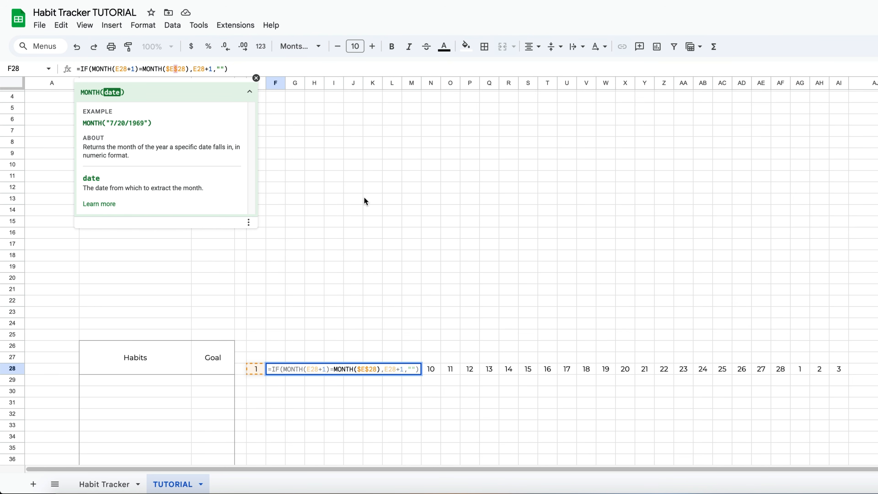
{"action": "left_click", "coordinate": [256, 78]}
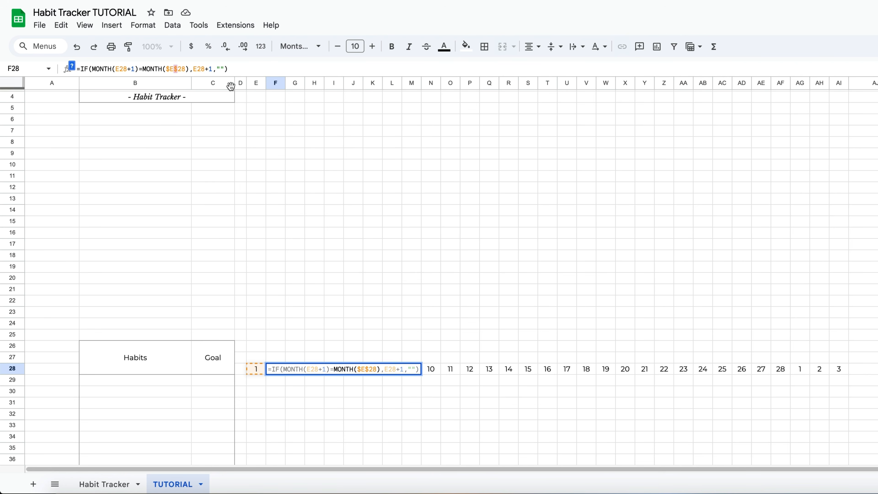
{"action": "left_click", "coordinate": [234, 68]}
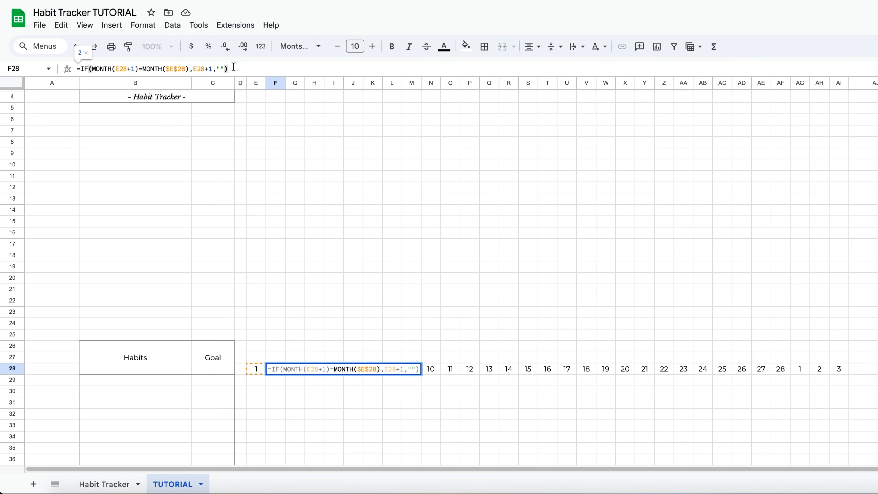
{"action": "key", "text": "Return"}
Fill the month-checking formula from F28 across row 28 through AI28
{"action": "left_click", "coordinate": [274, 369]}
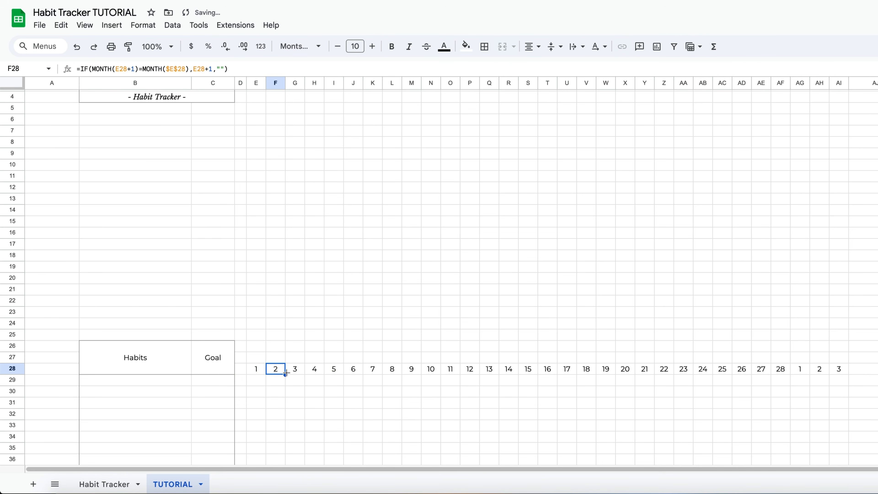
{"action": "left_click_drag", "start_coordinate": [285, 374], "coordinate": [840, 374]}
{"action": "left_click", "coordinate": [299, 373]}
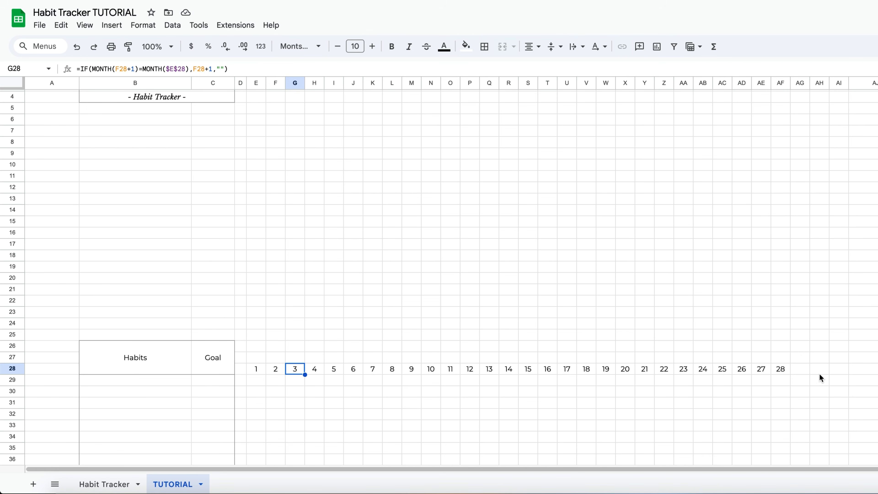
Enter the formula =E28 in E27, above the first day number
{"action": "left_click", "coordinate": [258, 359]}
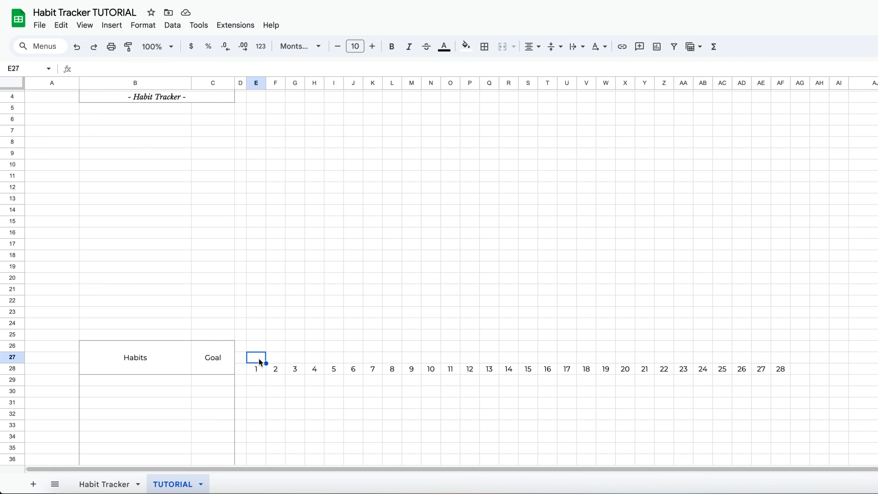
{"action": "type", "text": "="}
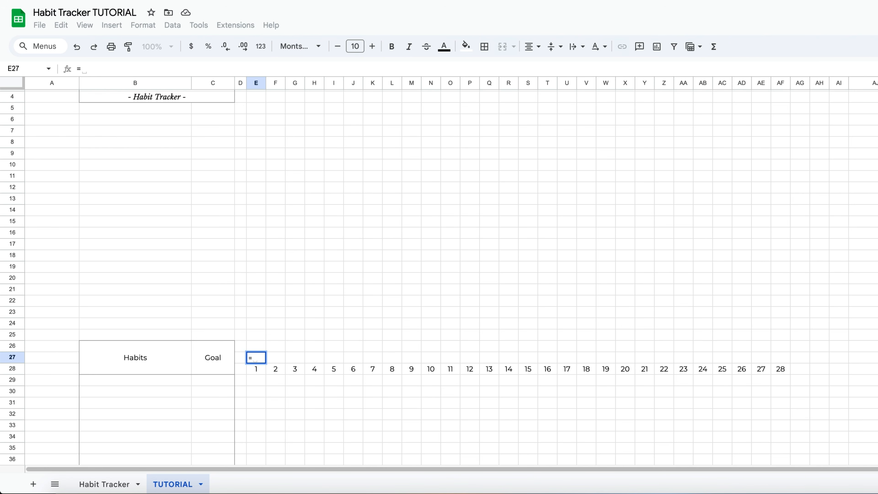
{"action": "left_click", "coordinate": [265, 370]}
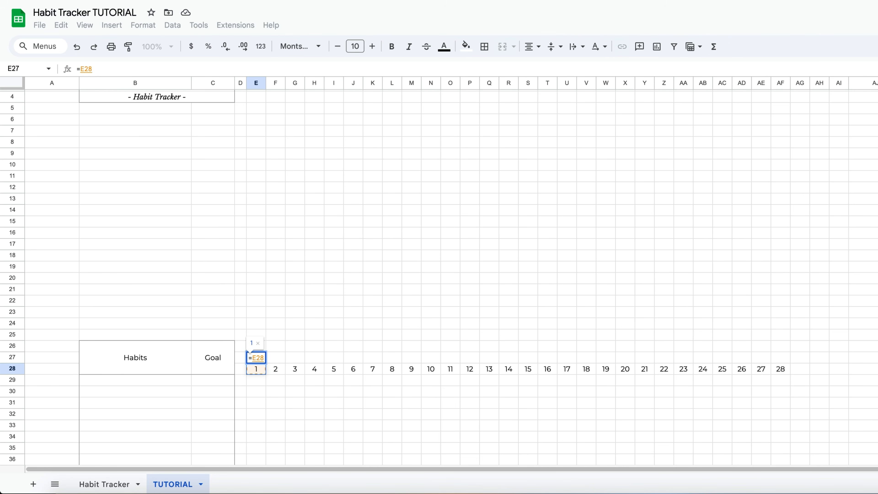
{"action": "key", "text": "Return"}
Format E27 with a custom date format showing the day as an abbreviation, and fill it across row 27 through AF27
{"action": "left_click", "coordinate": [257, 358]}
{"action": "left_click", "coordinate": [143, 24]}
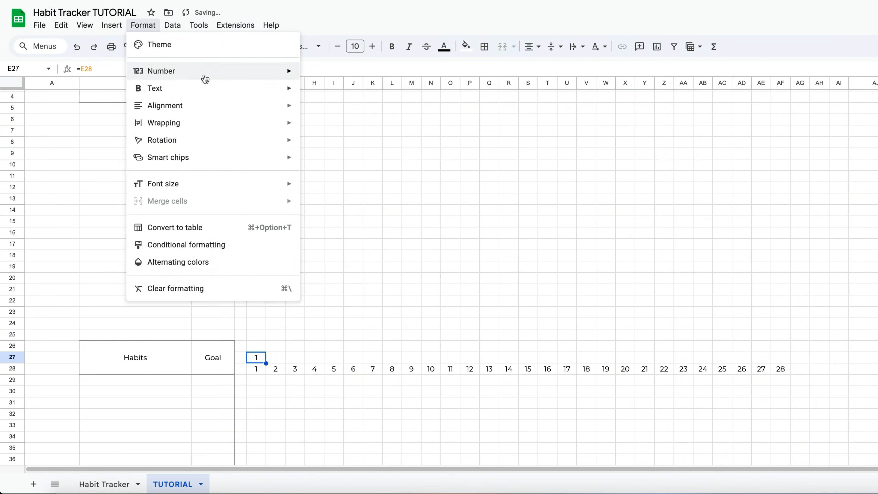
{"action": "mouse_move", "coordinate": [205, 79]}
{"action": "left_click", "coordinate": [385, 419]}
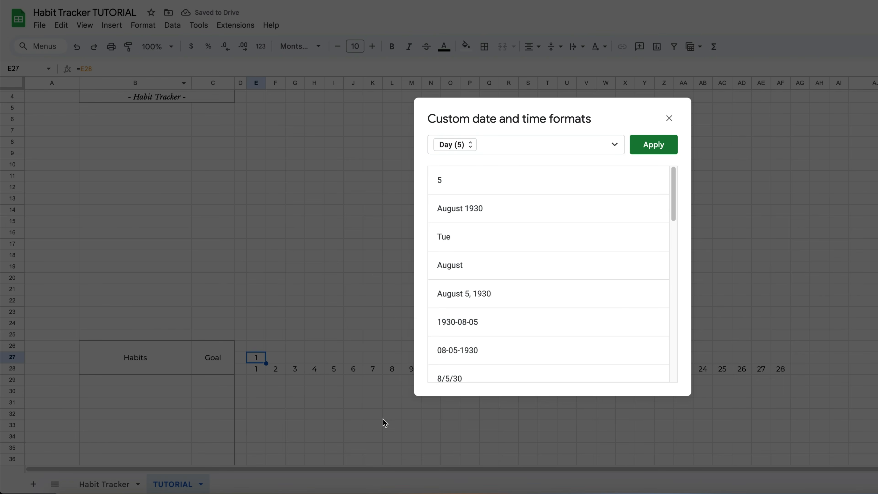
{"action": "left_click", "coordinate": [471, 146]}
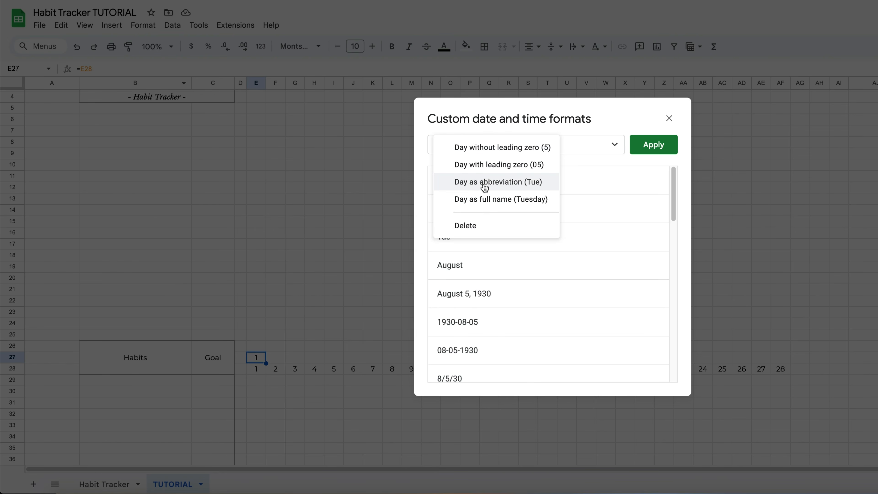
{"action": "left_click", "coordinate": [550, 187]}
{"action": "left_click", "coordinate": [654, 145]}
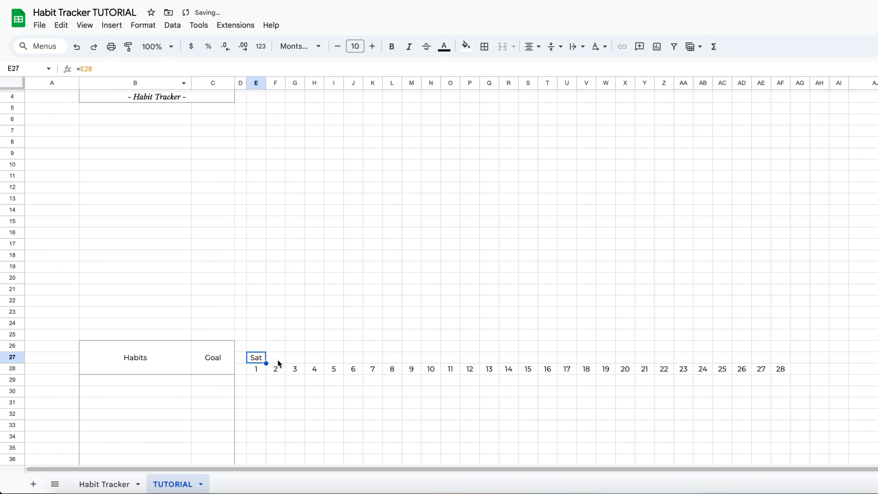
{"action": "left_click_drag", "start_coordinate": [267, 364], "coordinate": [786, 375]}
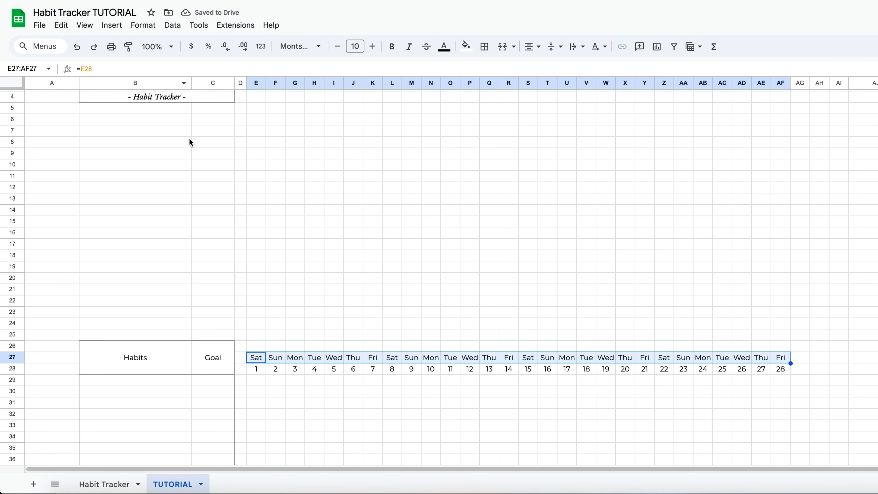
Change the month title date in B2:C3 to 1/15/2025
{"action": "scroll", "coordinate": [191, 142], "scroll_direction": "up", "scroll_amount": 1}
{"action": "double_click", "coordinate": [195, 114]}
{"action": "left_click", "coordinate": [190, 135]}
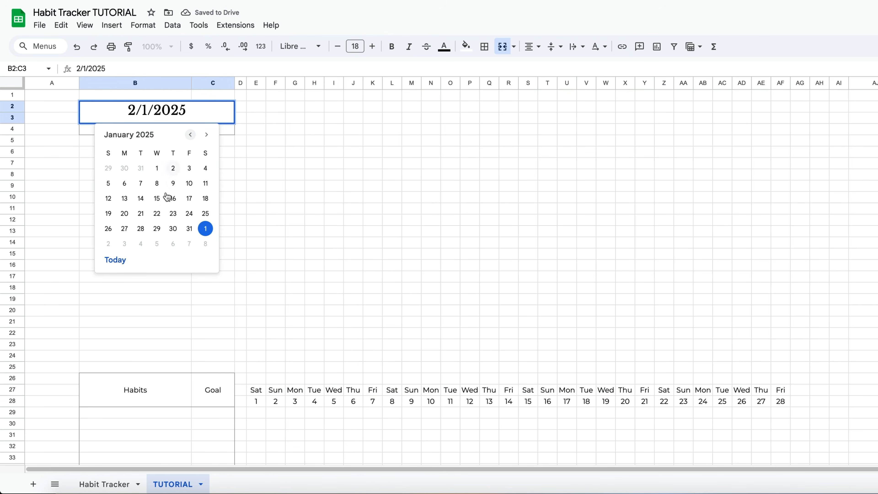
{"action": "left_click", "coordinate": [168, 196]}
Extend the weekday formula from AF27 through AI27 to cover days 29 to 31
{"action": "scroll", "coordinate": [610, 289], "scroll_direction": "down", "scroll_amount": 1}
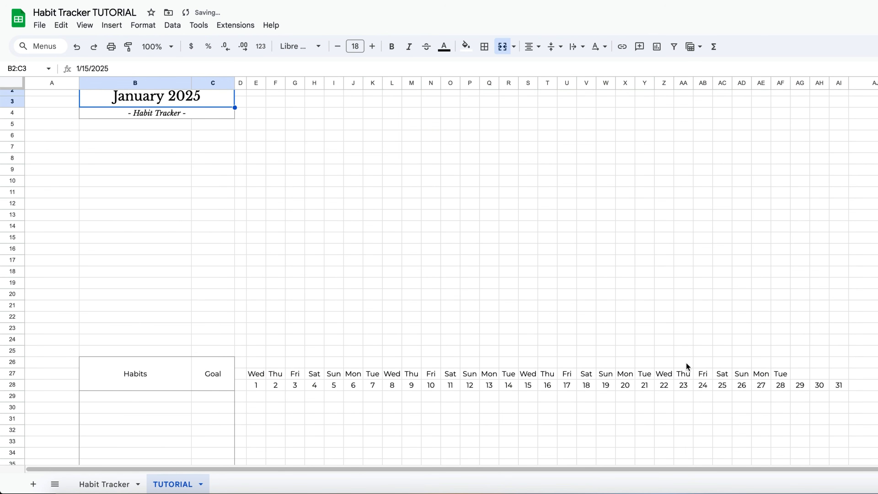
{"action": "left_click", "coordinate": [781, 375]}
{"action": "left_click_drag", "start_coordinate": [791, 380], "coordinate": [841, 379]}
{"action": "left_click", "coordinate": [723, 442]}
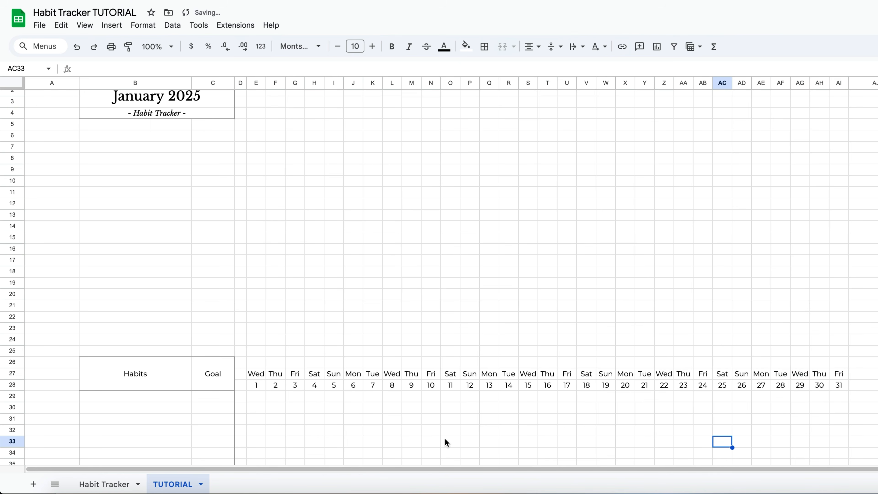
Insert checkboxes below the day headers, from E29 across to column AI and down to the last row of the Habits table
{"action": "scroll", "coordinate": [445, 438], "scroll_direction": "down", "scroll_amount": 2}
{"action": "scroll", "coordinate": [443, 377], "scroll_direction": "down", "scroll_amount": 5}
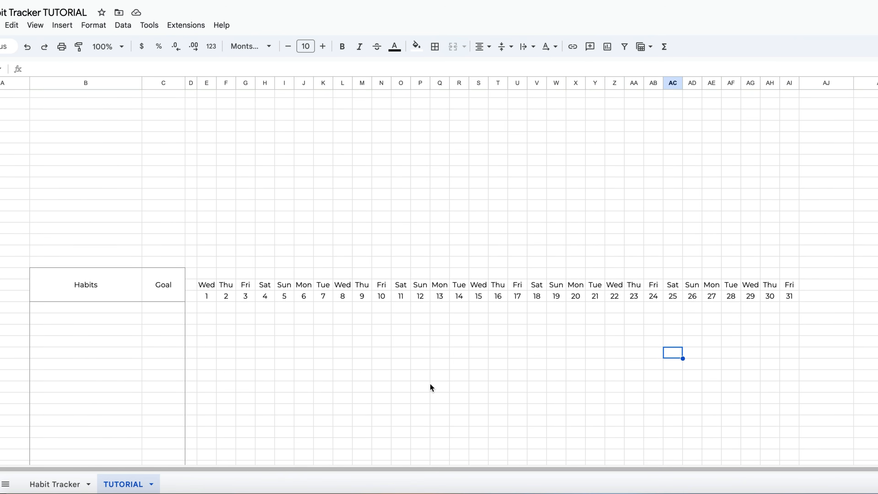
{"action": "left_click_drag", "start_coordinate": [201, 219], "coordinate": [795, 436]}
{"action": "left_click", "coordinate": [70, 27]}
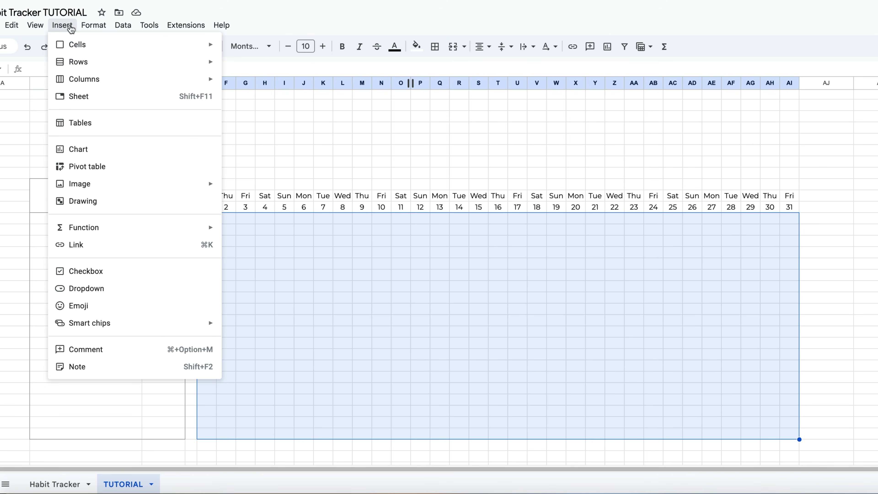
{"action": "left_click", "coordinate": [118, 271]}
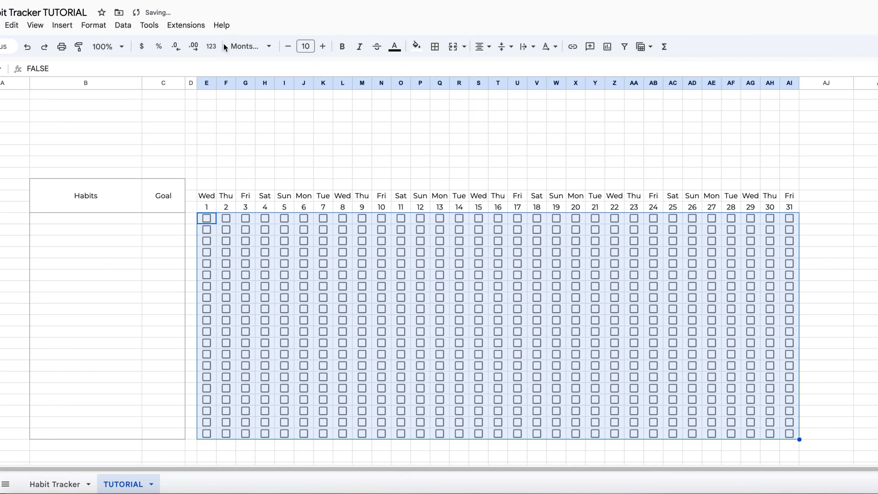
Reduce the font size of the daily checkboxes in the grid to 8
{"action": "left_click", "coordinate": [288, 47]}
{"action": "left_click", "coordinate": [288, 46]}
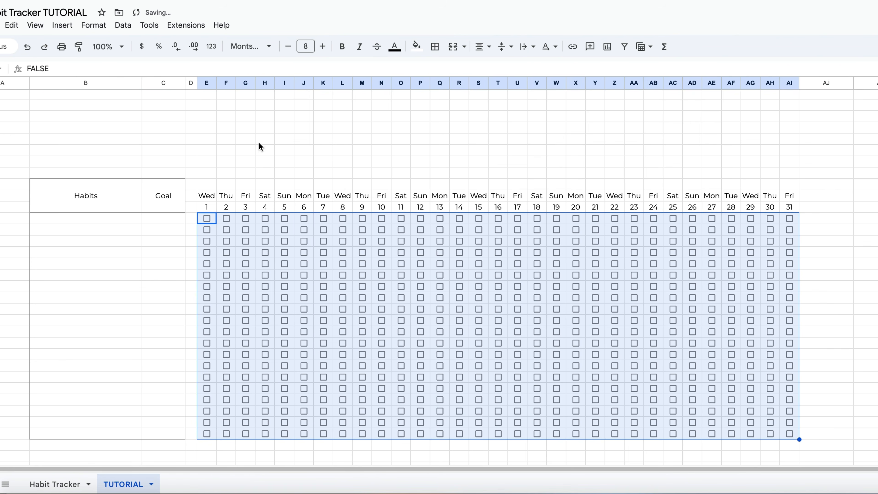
Merge E26:K26 above the weekdays, title it Week 1, and extend the merged header across to AF26 for Weeks 2 to 4
{"action": "scroll", "coordinate": [260, 146], "scroll_direction": "down", "scroll_amount": 2}
{"action": "left_click_drag", "start_coordinate": [208, 152], "coordinate": [321, 157]}
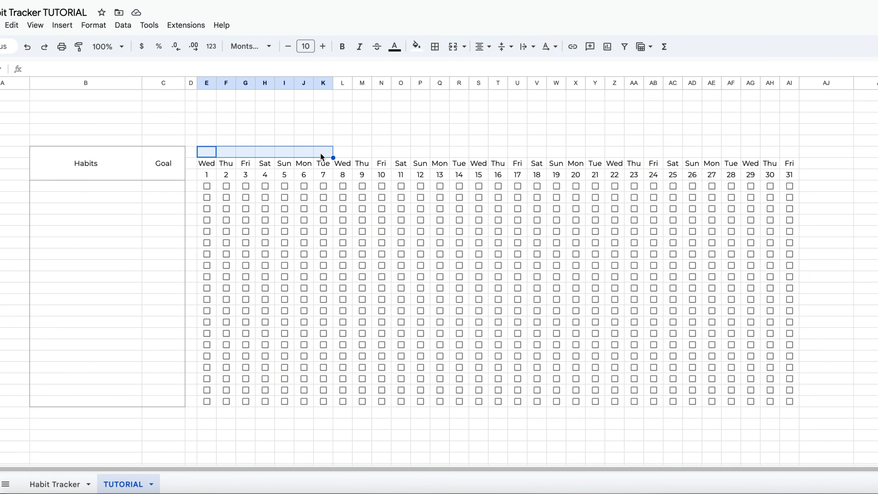
{"action": "left_click", "coordinate": [451, 47]}
{"action": "type", "text": "Wee"}
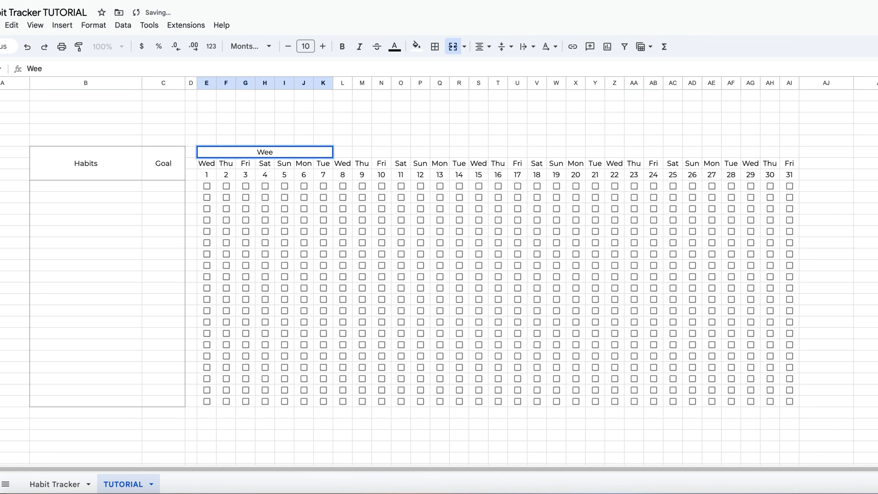
{"action": "type", "text": "k 1"}
{"action": "key", "text": "Return"}
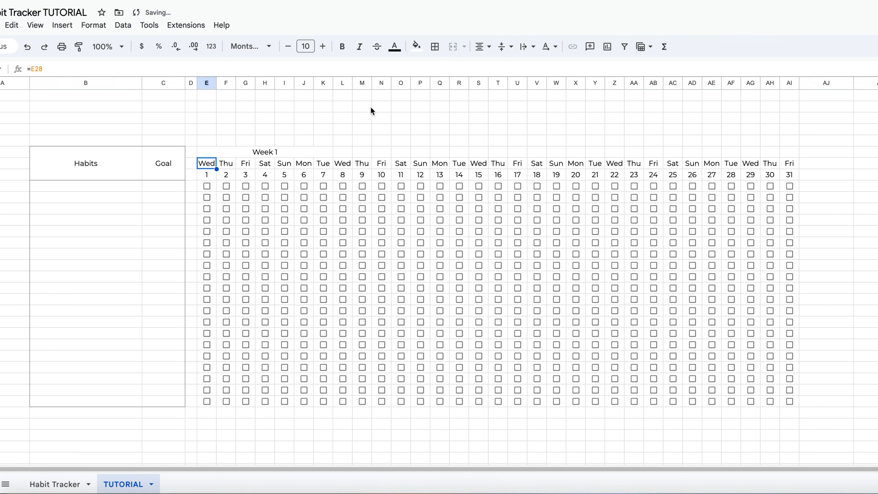
{"action": "left_click", "coordinate": [318, 154]}
{"action": "left_click_drag", "start_coordinate": [333, 157], "coordinate": [786, 154]}
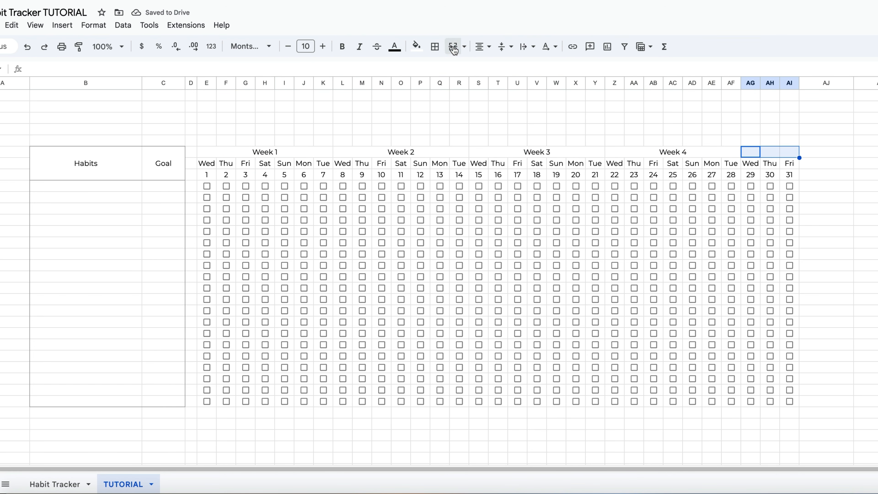
Merge AG26:AI26 above days 29 to 31 and title it Extra Days
{"action": "left_click", "coordinate": [453, 48]}
{"action": "type", "text": "E"}
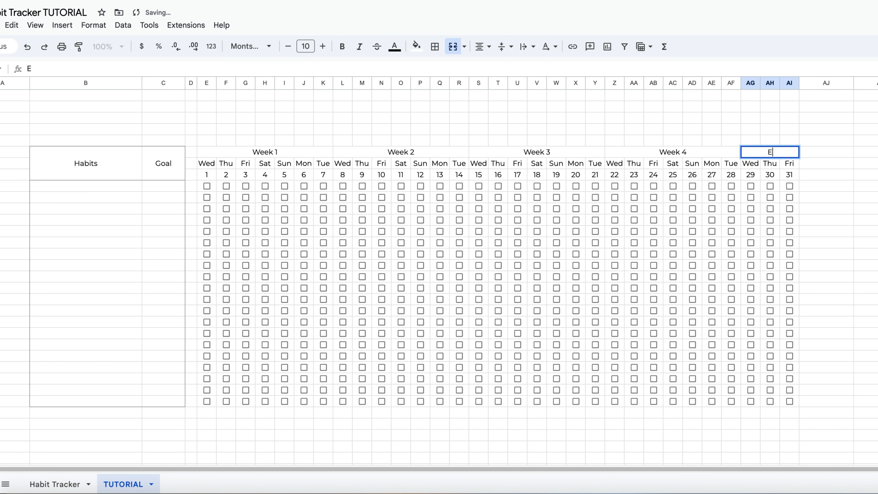
{"action": "type", "text": "xtra Da"}
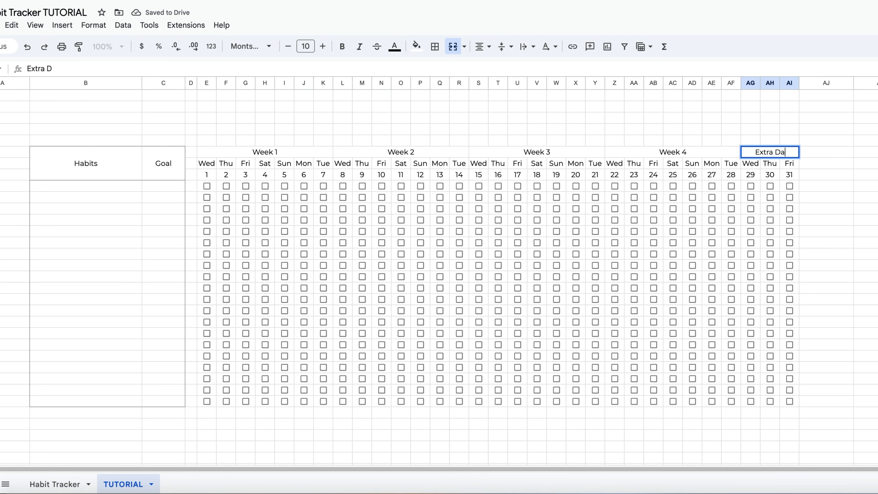
{"action": "type", "text": "ys"}
{"action": "key", "text": "Return"}
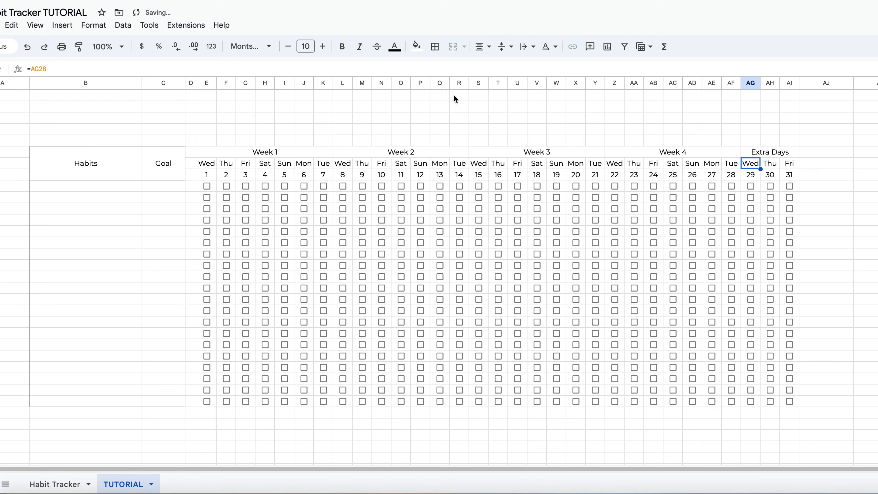
Add an outer border around the whole calendar block, from the Week 1 header to the last checkbox in column AI
{"action": "left_click_drag", "start_coordinate": [248, 152], "coordinate": [790, 401]}
{"action": "left_click", "coordinate": [435, 46]}
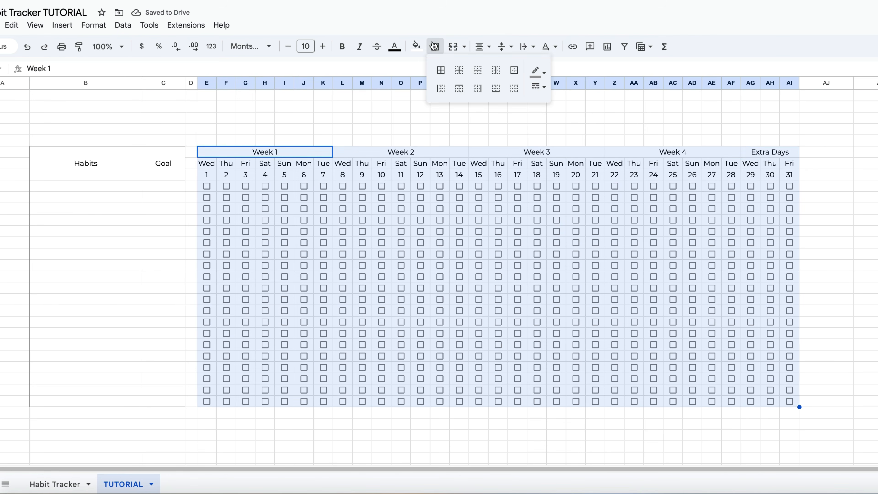
{"action": "left_click", "coordinate": [513, 71]}
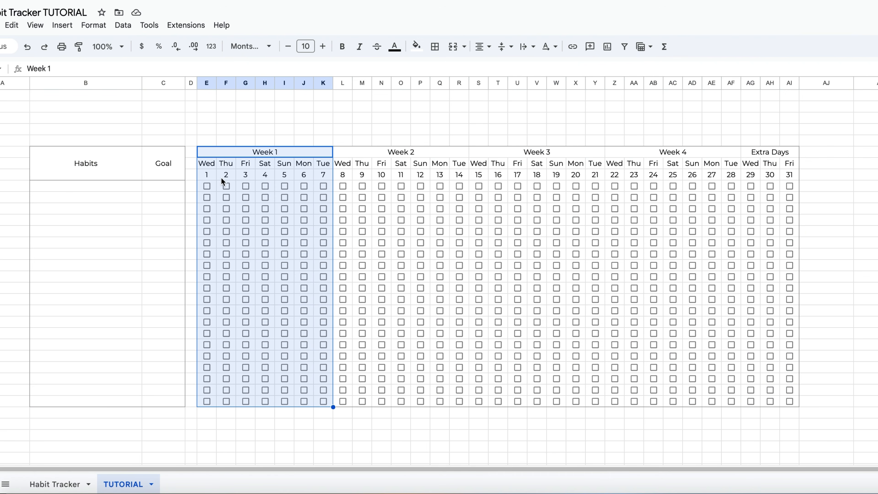
Add light grey vertical inner borders between the day columns of the checkbox grid
{"action": "left_click_drag", "start_coordinate": [205, 184], "coordinate": [790, 402]}
{"action": "left_click", "coordinate": [417, 46]}
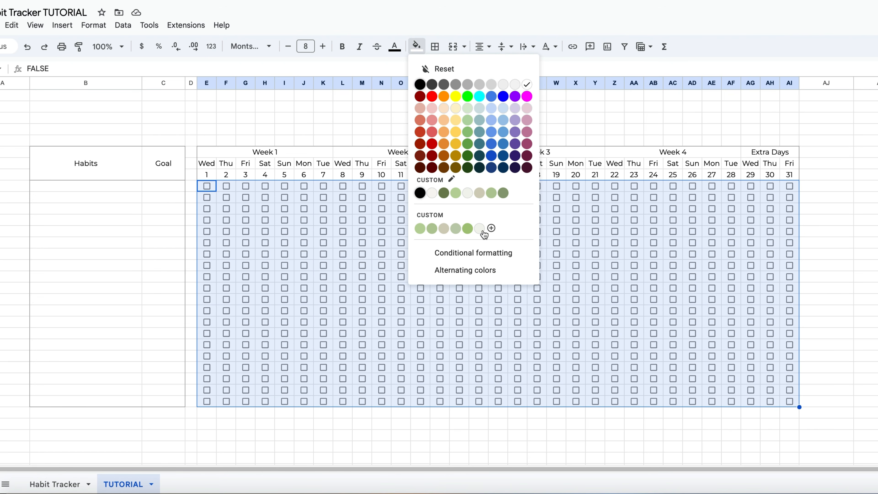
{"action": "left_click", "coordinate": [435, 47]}
{"action": "left_click", "coordinate": [537, 72]}
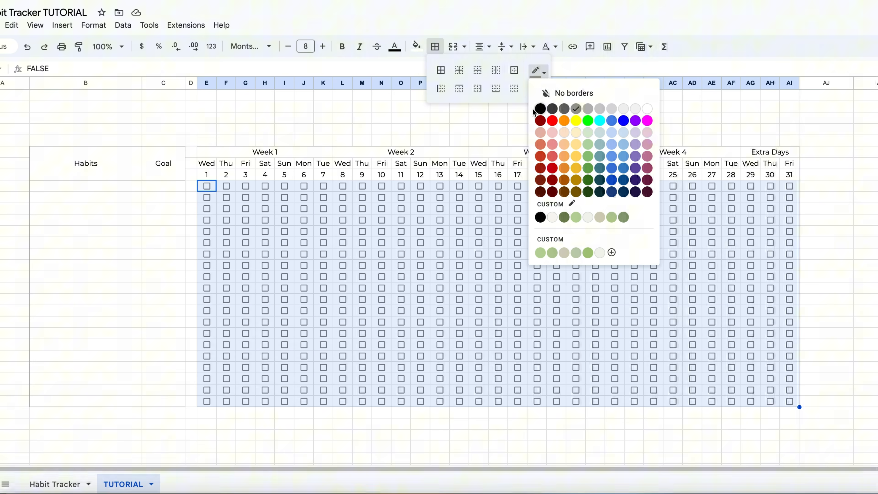
{"action": "left_click", "coordinate": [614, 109]}
{"action": "left_click", "coordinate": [496, 71]}
{"action": "left_click", "coordinate": [464, 276]}
Add a grey outer border around the Week 1 block, from its header down to the last checkbox row
{"action": "left_click_drag", "start_coordinate": [265, 152], "coordinate": [251, 397]}
{"action": "left_click", "coordinate": [435, 46]}
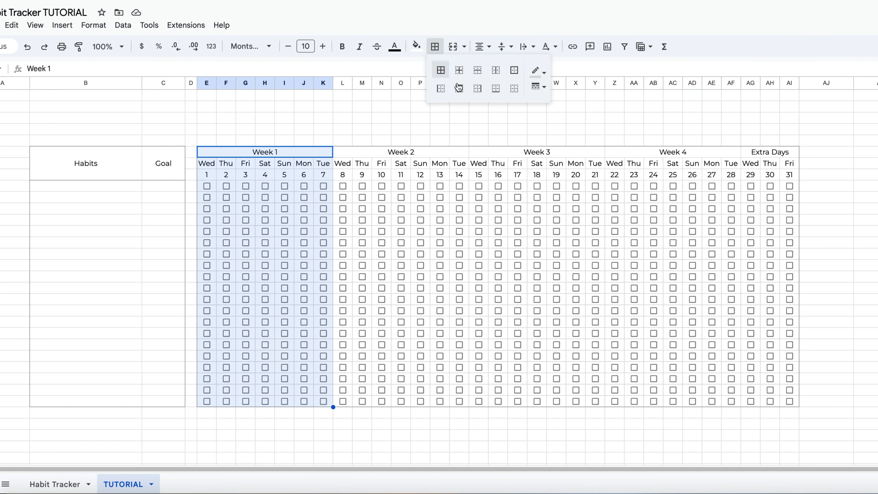
{"action": "left_click", "coordinate": [537, 72]}
{"action": "left_click", "coordinate": [633, 208]}
{"action": "left_click", "coordinate": [514, 70]}
Add the same outer border around each of the Week 2, Week 3 and Week 4 blocks
{"action": "left_click_drag", "start_coordinate": [401, 153], "coordinate": [378, 401]}
{"action": "left_click", "coordinate": [435, 47]}
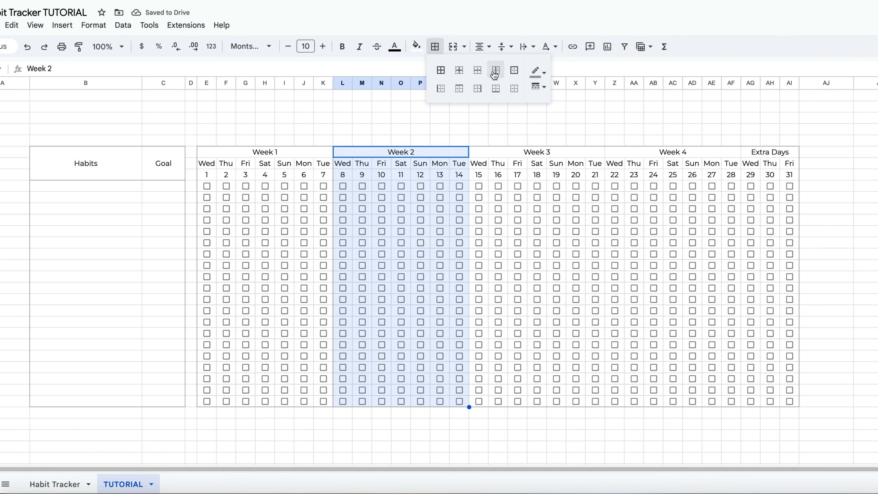
{"action": "left_click", "coordinate": [514, 70]}
{"action": "left_click_drag", "start_coordinate": [536, 153], "coordinate": [499, 402]}
{"action": "left_click", "coordinate": [435, 47]}
{"action": "left_click", "coordinate": [515, 70]}
{"action": "left_click_drag", "start_coordinate": [673, 152], "coordinate": [731, 401]}
{"action": "left_click", "coordinate": [435, 46]}
Fill the Week 1 header with the custom medium green and colour its checkboxes the same green
{"action": "left_click", "coordinate": [296, 153]}
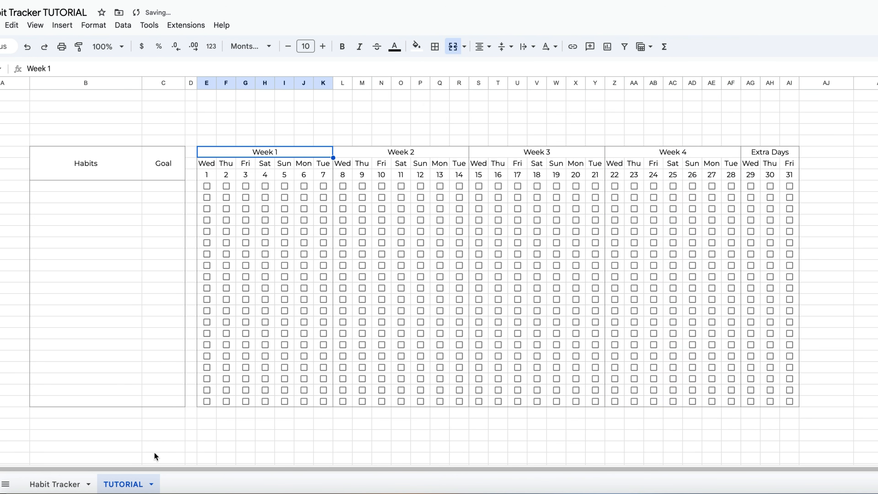
{"action": "left_click", "coordinate": [416, 46]}
{"action": "left_click", "coordinate": [468, 228]}
{"action": "left_click_drag", "start_coordinate": [206, 186], "coordinate": [324, 402]}
{"action": "left_click", "coordinate": [395, 47]}
{"action": "left_click", "coordinate": [445, 229]}
Fill the Week 2 header with the custom greyish green and colour its checkboxes to match
{"action": "left_click", "coordinate": [398, 152]}
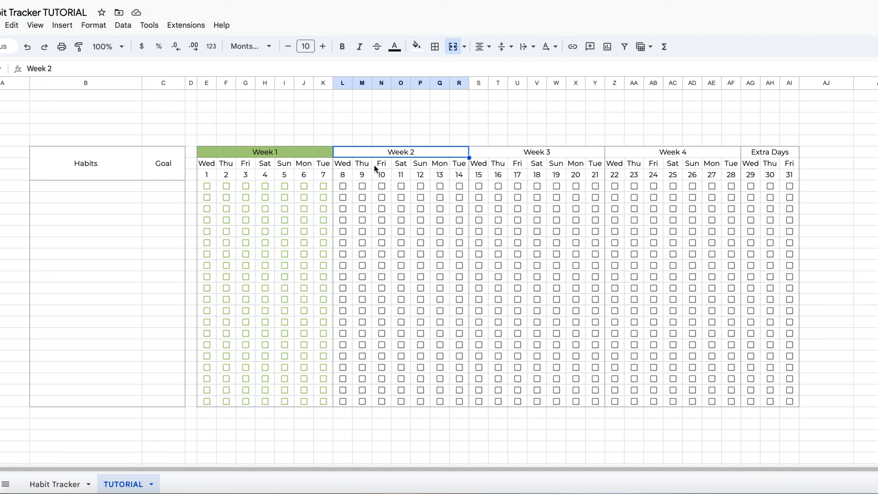
{"action": "left_click", "coordinate": [416, 46]}
{"action": "left_click", "coordinate": [456, 229]}
{"action": "left_click_drag", "start_coordinate": [343, 186], "coordinate": [459, 401]}
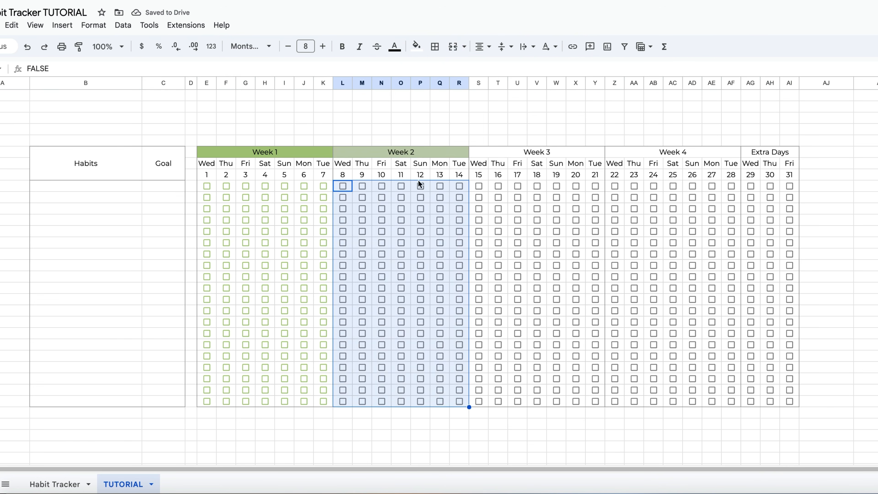
{"action": "left_click", "coordinate": [394, 46]}
{"action": "left_click", "coordinate": [436, 229]}
Fill the Week 3 header with the custom light green and colour its checkboxes to match
{"action": "left_click", "coordinate": [537, 153]}
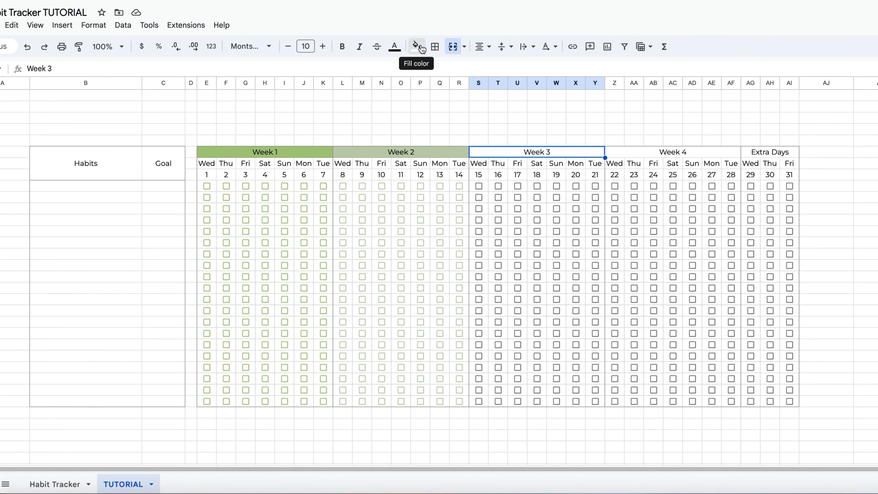
{"action": "left_click", "coordinate": [416, 46]}
{"action": "left_click", "coordinate": [468, 228]}
{"action": "left_click_drag", "start_coordinate": [479, 185], "coordinate": [595, 401]}
{"action": "left_click", "coordinate": [395, 47]}
{"action": "left_click", "coordinate": [400, 231]}
Fill the Week 4 header with the custom muted green and colour its checkboxes to match
{"action": "left_click", "coordinate": [673, 152]}
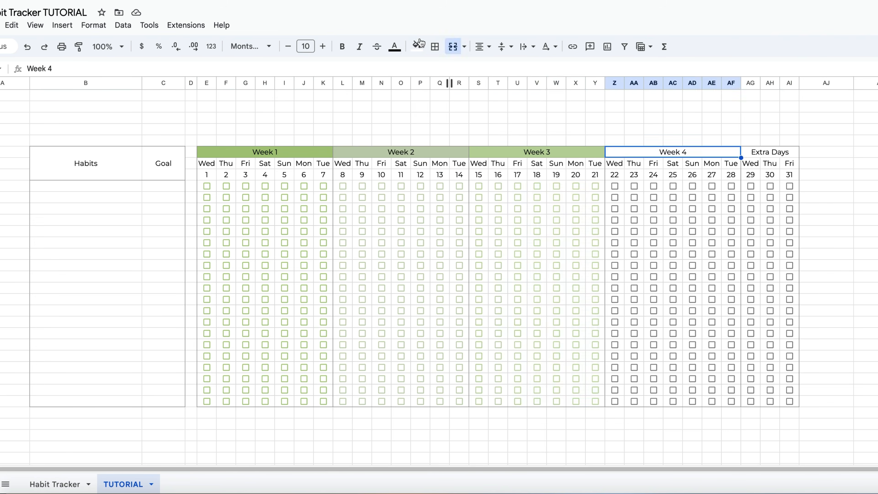
{"action": "left_click", "coordinate": [416, 46]}
{"action": "left_click", "coordinate": [518, 223]}
{"action": "left_click_drag", "start_coordinate": [614, 186], "coordinate": [731, 401]}
{"action": "left_click", "coordinate": [395, 47]}
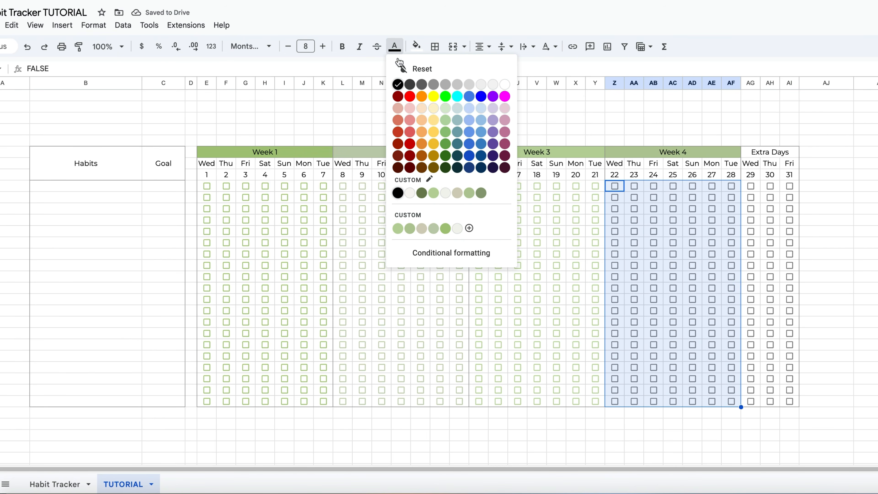
{"action": "left_click", "coordinate": [400, 229]}
Fill the Extra Days header with the custom beige and colour its checkboxes beige
{"action": "left_click", "coordinate": [770, 153]}
{"action": "left_click", "coordinate": [416, 46]}
{"action": "left_click", "coordinate": [493, 204]}
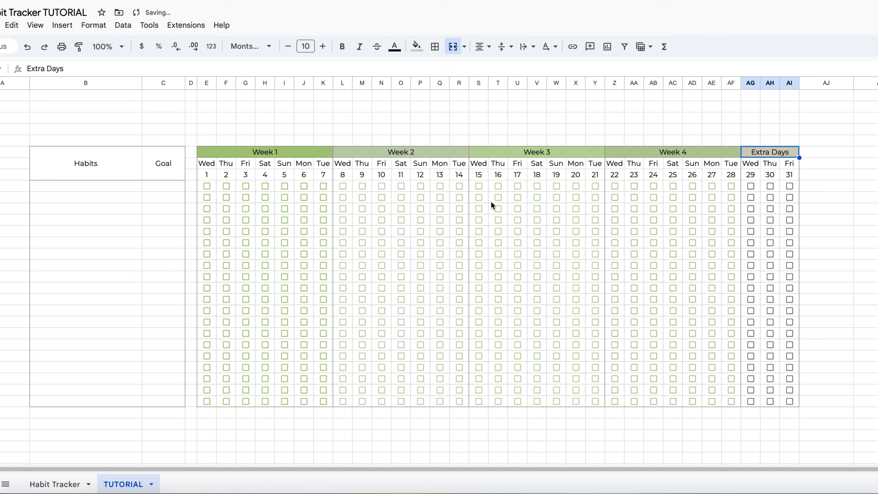
{"action": "left_click_drag", "start_coordinate": [751, 186], "coordinate": [789, 401]}
{"action": "left_click", "coordinate": [394, 47]}
{"action": "left_click", "coordinate": [419, 231]}
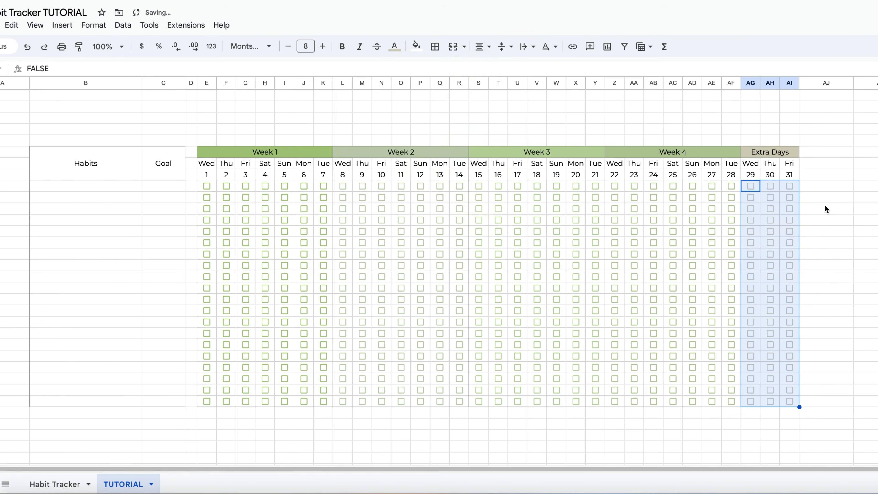
Fill the weekday row E27:AI27 with the custom muted green and the day number row below with the custom off-white
{"action": "left_click_drag", "start_coordinate": [199, 166], "coordinate": [791, 166]}
{"action": "left_click", "coordinate": [416, 46]}
{"action": "left_click", "coordinate": [432, 228]}
{"action": "left_click_drag", "start_coordinate": [207, 175], "coordinate": [790, 174]}
{"action": "left_click", "coordinate": [416, 46]}
{"action": "left_click", "coordinate": [439, 194]}
Add inner horizontal and vertical borders to the three header rows of Week 1 and Week 2
{"action": "left_click", "coordinate": [265, 152]}
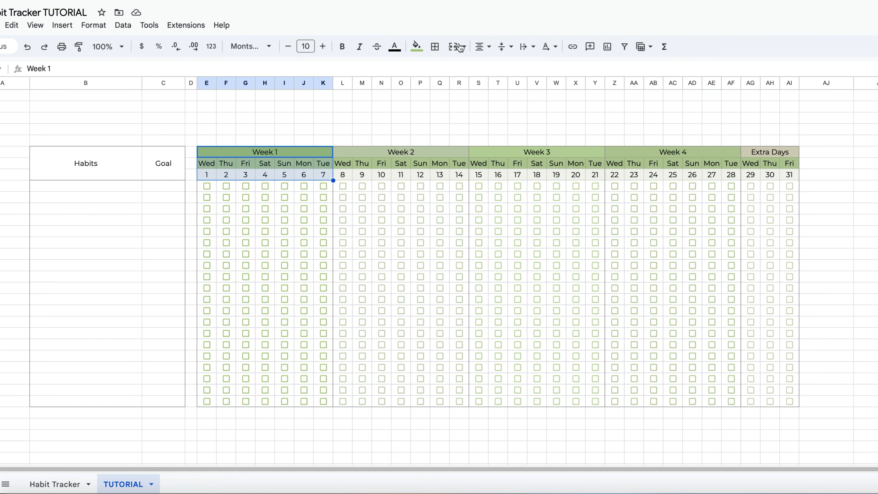
{"action": "left_click", "coordinate": [435, 47]}
{"action": "left_click", "coordinate": [476, 71]}
{"action": "left_click", "coordinate": [401, 151]}
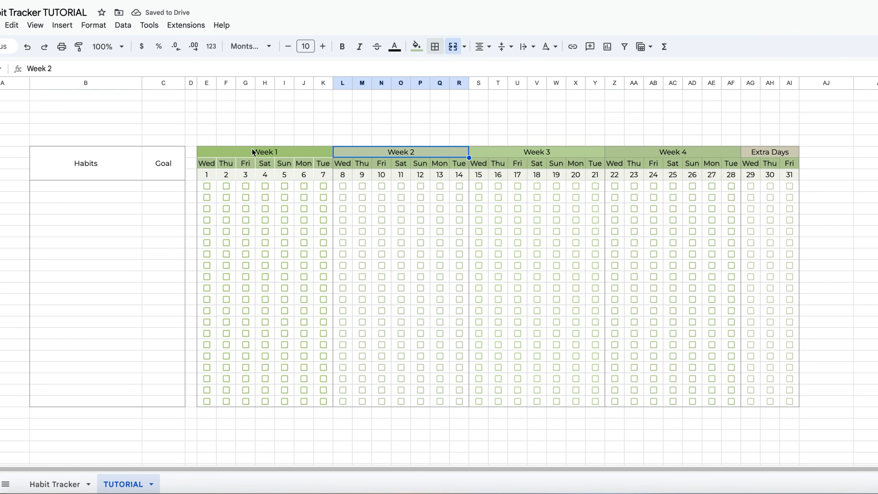
{"action": "left_click", "coordinate": [434, 47]}
{"action": "left_click", "coordinate": [477, 72]}
{"action": "left_click", "coordinate": [496, 72]}
Add inner horizontal and vertical borders to the three header rows of Week 3, Week 4 and Extra Days
{"action": "left_click_drag", "start_coordinate": [495, 152], "coordinate": [780, 172]}
{"action": "left_click", "coordinate": [434, 46]}
{"action": "left_click", "coordinate": [478, 72]}
{"action": "left_click", "coordinate": [496, 72]}
{"action": "left_click", "coordinate": [435, 46]}
{"action": "left_click", "coordinate": [479, 73]}
{"action": "left_click", "coordinate": [496, 71]}
{"action": "left_click", "coordinate": [435, 47]}
{"action": "left_click", "coordinate": [478, 72]}
{"action": "left_click", "coordinate": [496, 72]}
{"action": "left_click", "coordinate": [324, 209]}
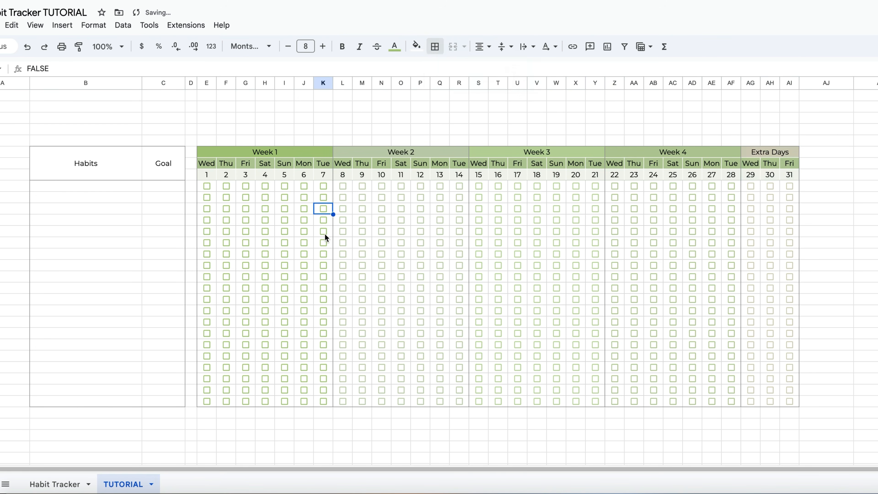
Add a bottom border under the day number row E28:AI28
{"action": "left_click_drag", "start_coordinate": [207, 174], "coordinate": [789, 175]}
{"action": "left_click", "coordinate": [435, 46]}
{"action": "left_click", "coordinate": [496, 87]}
{"action": "left_click", "coordinate": [382, 206]}
Change the font of the week, weekday and day number headers in E26:AI28 to a serif font
{"action": "left_click_drag", "start_coordinate": [242, 153], "coordinate": [789, 174]}
{"action": "left_click", "coordinate": [249, 45]}
{"action": "left_click", "coordinate": [275, 129]}
{"action": "left_click", "coordinate": [459, 243]}
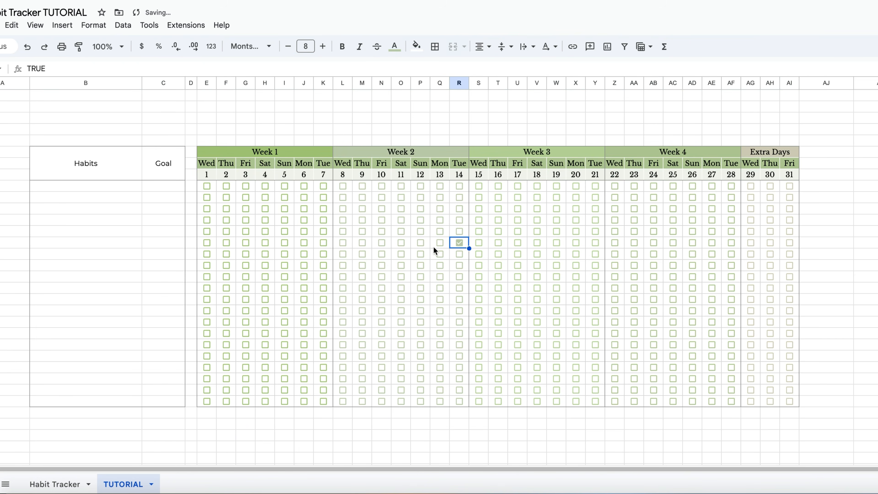
Change the Habits and Goal headings to the same serif font as the calendar headers
{"action": "left_click_drag", "start_coordinate": [92, 166], "coordinate": [170, 163]}
{"action": "left_click", "coordinate": [249, 46]}
{"action": "left_click", "coordinate": [284, 153]}
{"action": "left_click", "coordinate": [460, 250]}
Enter the habits with goals: Drink 2L of water 31, Sleep 8h 22, Walk 10k 13, Meditate 20, Read 50 pages 18, Healthy Breakfast 15
{"action": "left_click", "coordinate": [77, 196]}
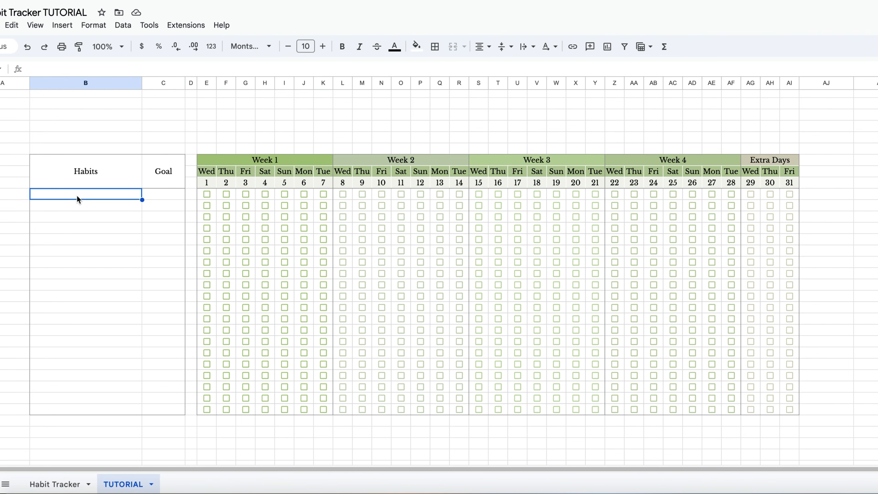
{"action": "type", "text": "Drink 2L of water\t31 Sleep 8h\t22 Walk 10k\t13 Meditate\t20 Read 50 pages\t18 Healthy Breakfast\t15"}
{"action": "left_click", "coordinate": [132, 313]}
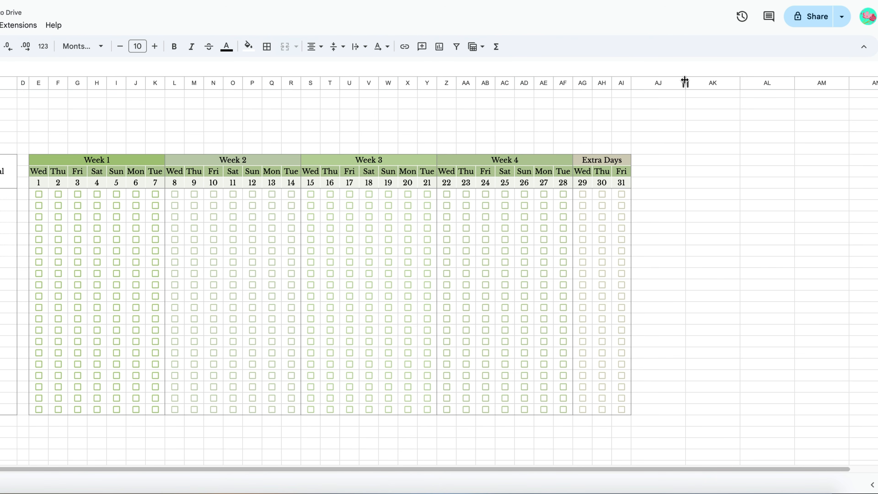
Narrow column AJ to a thin spacer and merge AK26:AM28 beside the calendar headers
{"action": "left_click_drag", "start_coordinate": [685, 83], "coordinate": [639, 82]}
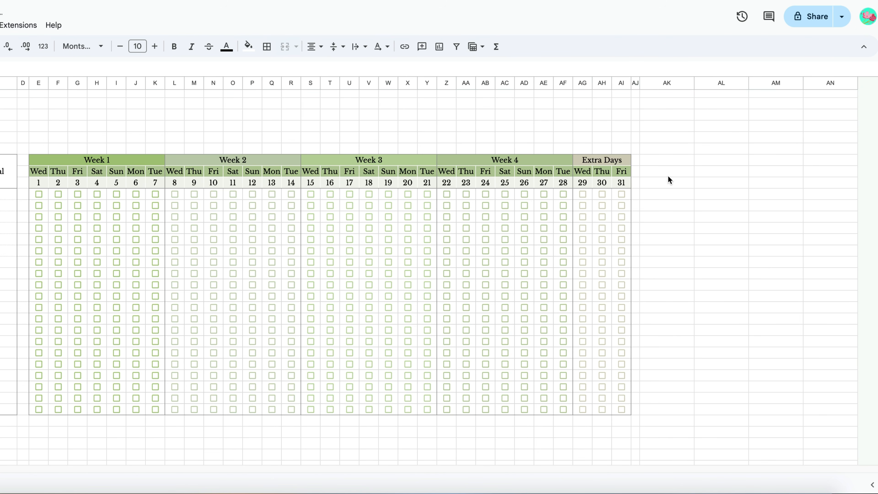
{"action": "left_click", "coordinate": [662, 163]}
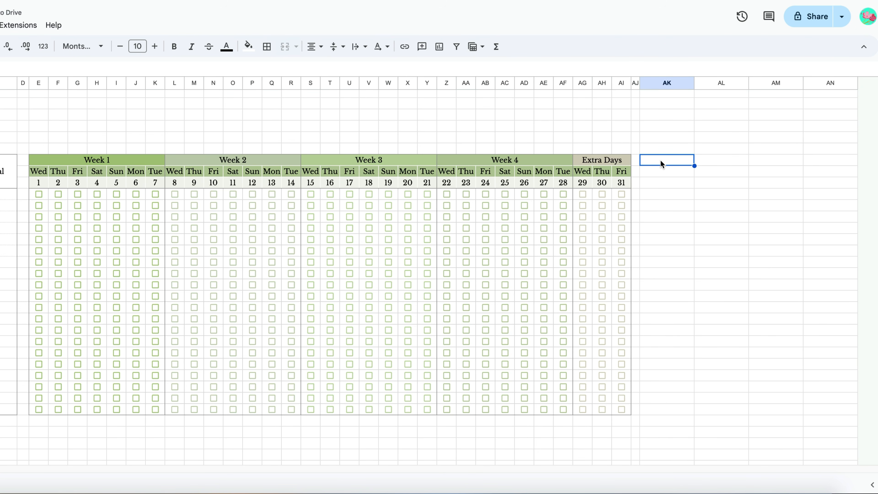
{"action": "left_click_drag", "start_coordinate": [661, 164], "coordinate": [777, 189]}
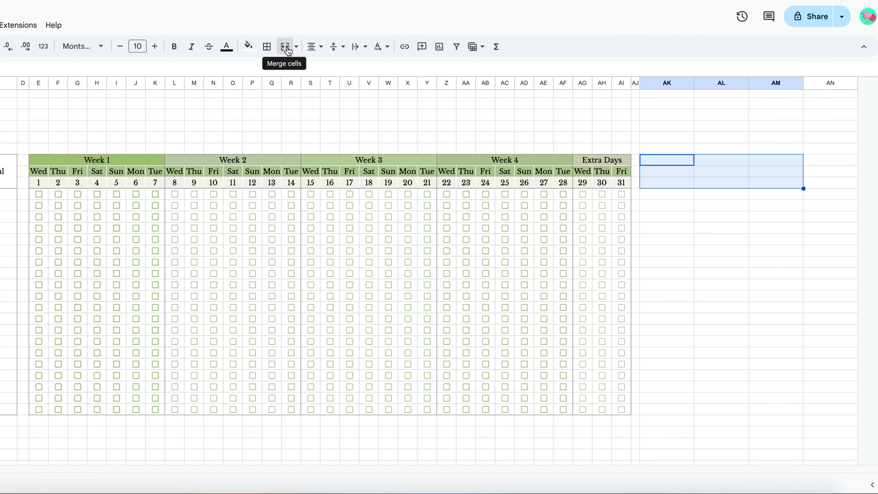
{"action": "left_click", "coordinate": [284, 46]}
Narrow columns AK and AL to equal small widths and make column AM about twice as wide
{"action": "left_click_drag", "start_coordinate": [690, 84], "coordinate": [673, 83]}
{"action": "left_click_drag", "start_coordinate": [727, 83], "coordinate": [706, 83]}
{"action": "left_click_drag", "start_coordinate": [760, 83], "coordinate": [778, 82]}
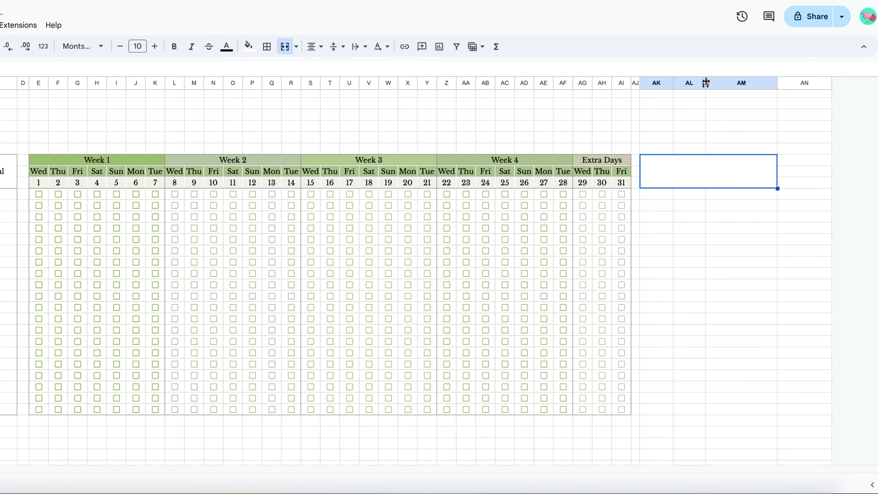
Title the merged header block over columns AK to AM Progress
{"action": "double_click", "coordinate": [680, 167]}
{"action": "type", "text": "Progress"}
{"action": "key", "text": "super+Return"}
Enter =COUNTIF(E29:AI29,true) in AK29 to count the ticked checkboxes for the first habit
{"action": "left_click", "coordinate": [652, 193]}
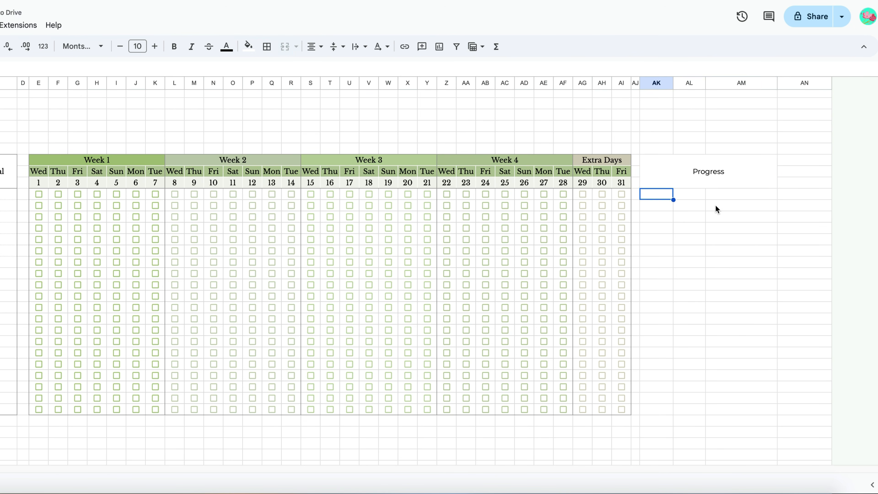
{"action": "type", "text": "="}
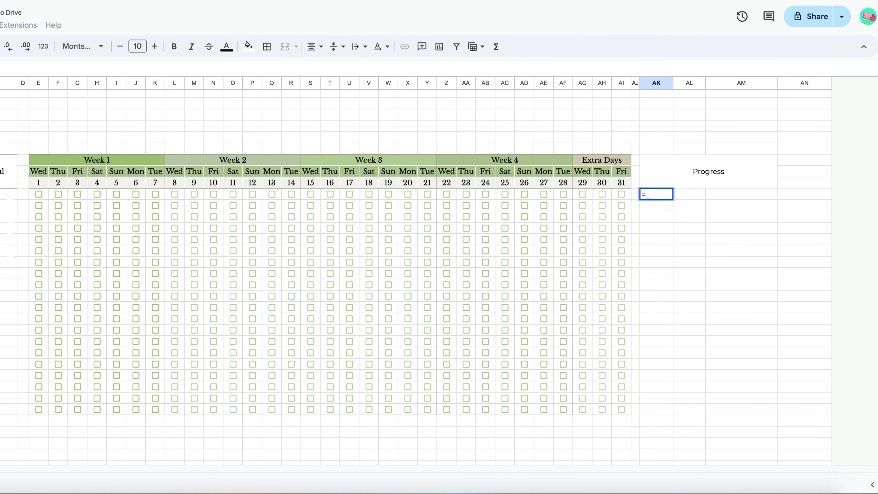
{"action": "type", "text": "COUNTIF("}
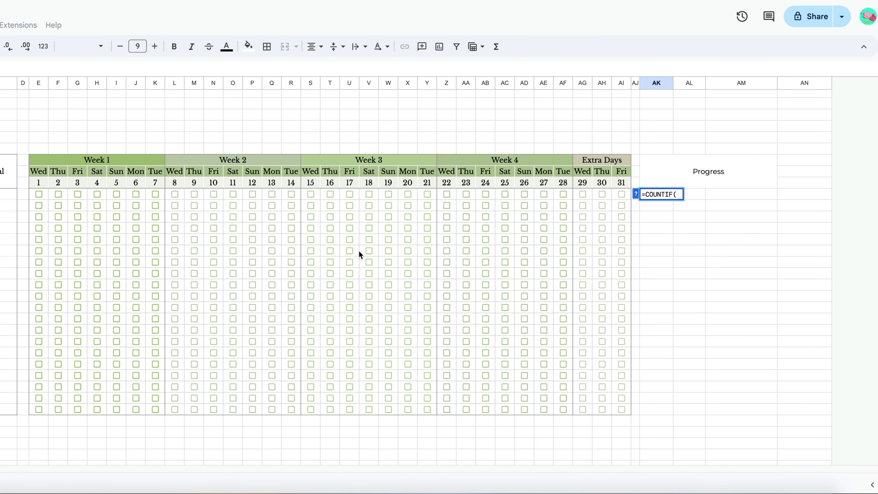
{"action": "left_click_drag", "start_coordinate": [33, 193], "coordinate": [620, 198]}
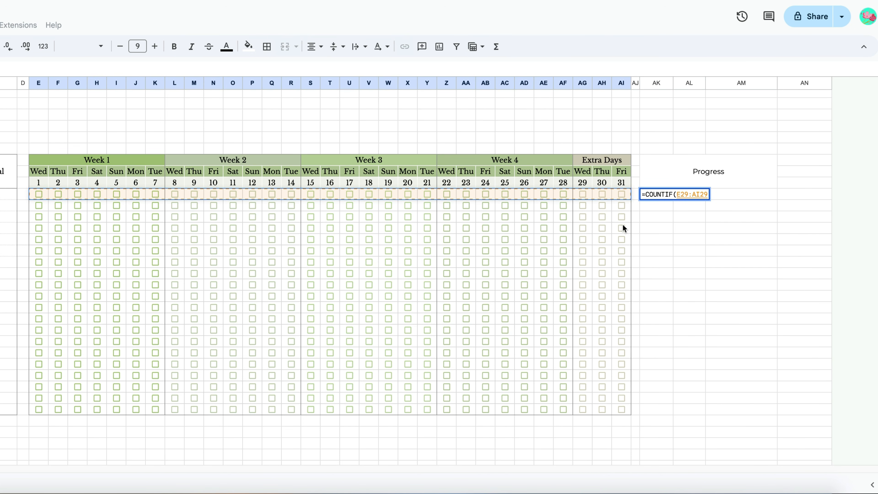
{"action": "type", "text": ",true"}
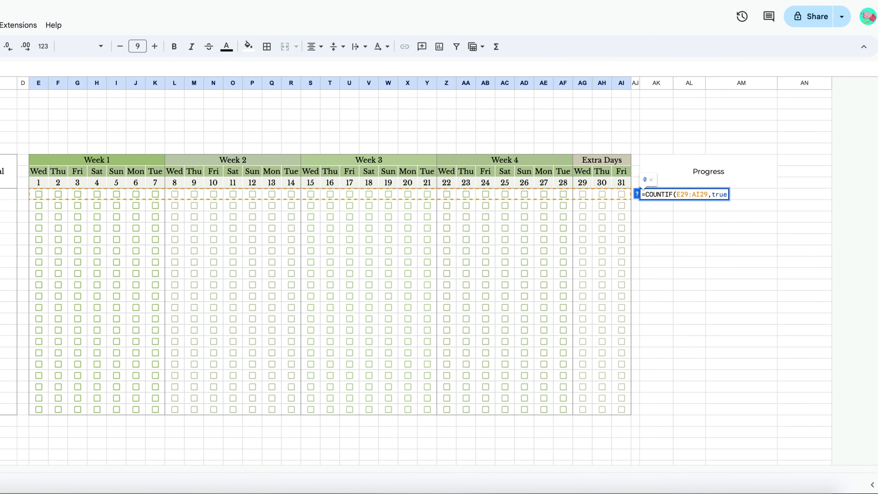
{"action": "type", "text": ")"}
{"action": "key", "text": "Return"}
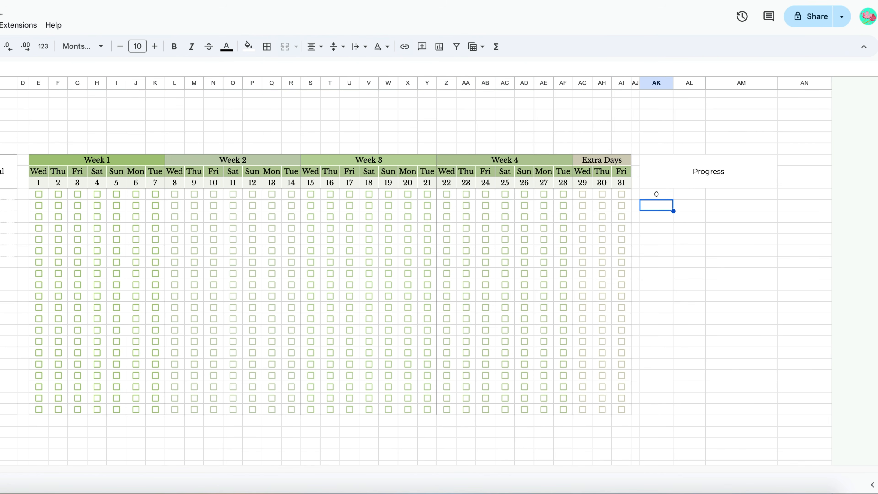
Tick sample Week 1 checkboxes: days 1, 4 and 5 in the water row, days 2 and 3 in the sleep row
{"action": "left_click", "coordinate": [38, 194]}
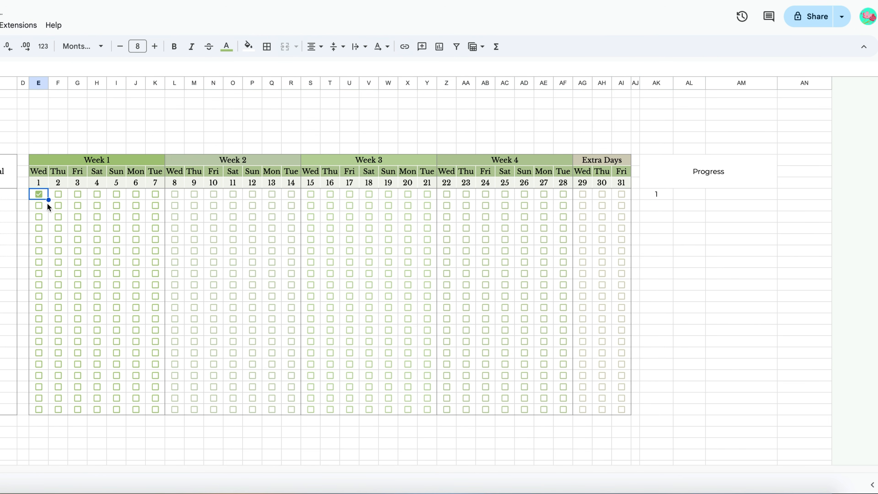
{"action": "left_click", "coordinate": [58, 206]}
{"action": "left_click", "coordinate": [77, 205]}
{"action": "left_click", "coordinate": [104, 195]}
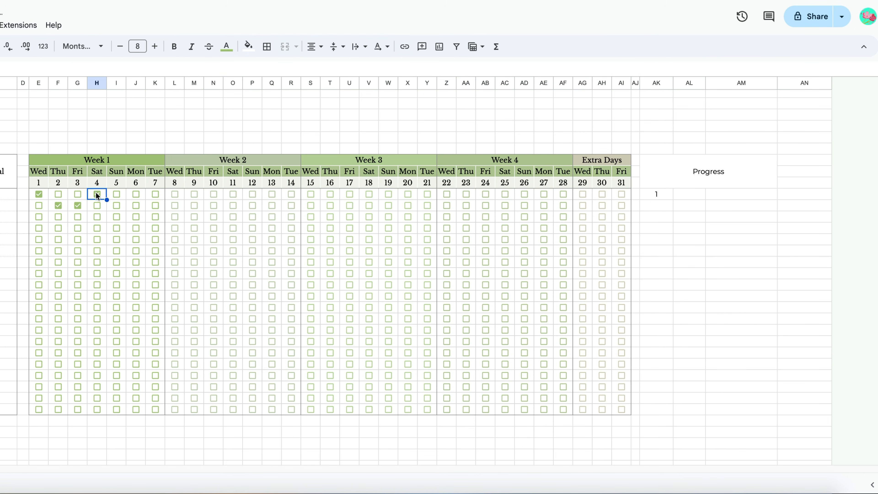
{"action": "left_click", "coordinate": [98, 196]}
{"action": "left_click", "coordinate": [116, 195]}
Tick sample Week 2 checkboxes: day 9 in the walking row, days 10 and 11 in the meditation row
{"action": "left_click", "coordinate": [194, 216]}
{"action": "left_click", "coordinate": [213, 228]}
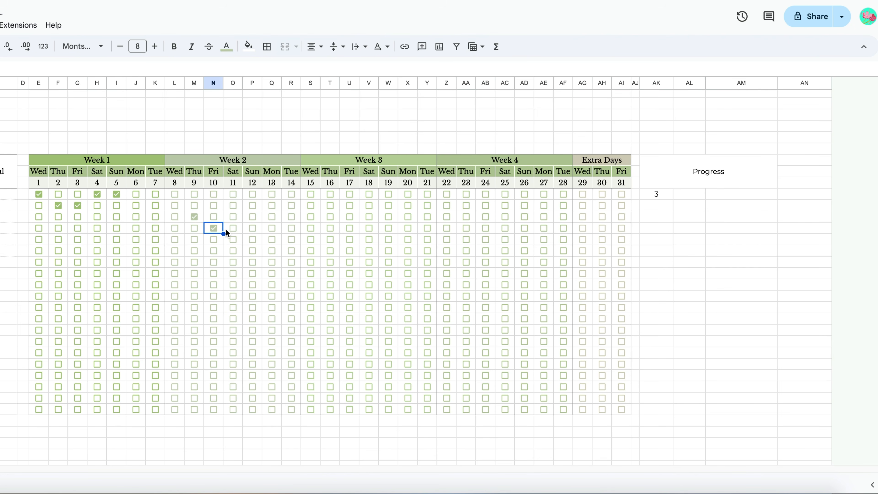
{"action": "left_click", "coordinate": [233, 228]}
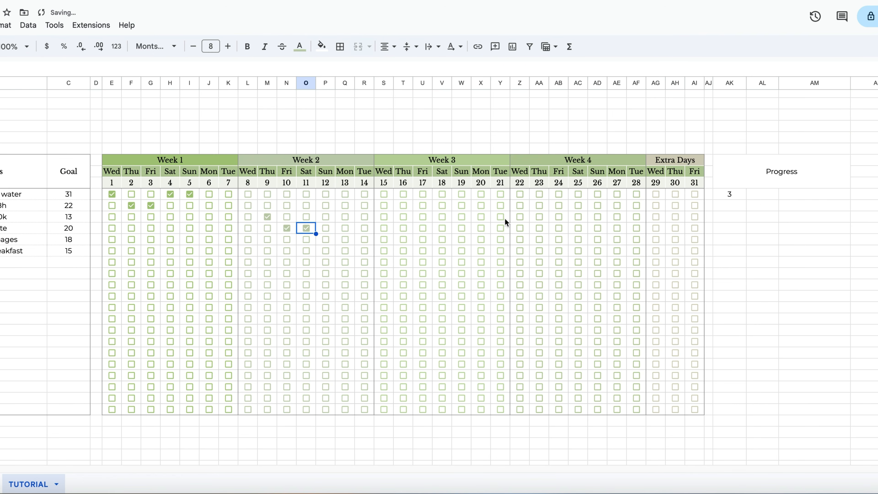
Tick sample Week 3 checkboxes: reading day 16, meditation 17, walking 18, sleep 19 and 20, and water 20
{"action": "left_click", "coordinate": [330, 239]}
{"action": "left_click", "coordinate": [349, 228]}
{"action": "left_click", "coordinate": [444, 216]}
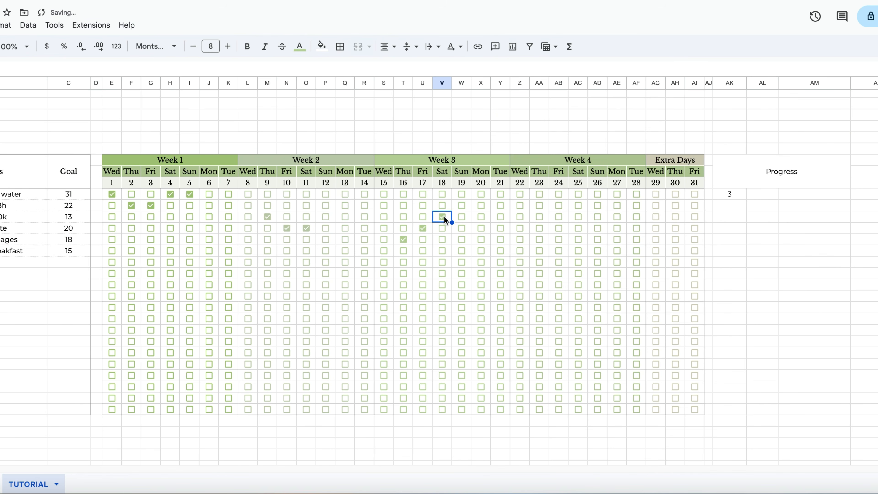
{"action": "left_click", "coordinate": [465, 205]}
{"action": "left_click", "coordinate": [481, 205]}
{"action": "left_click", "coordinate": [482, 194]}
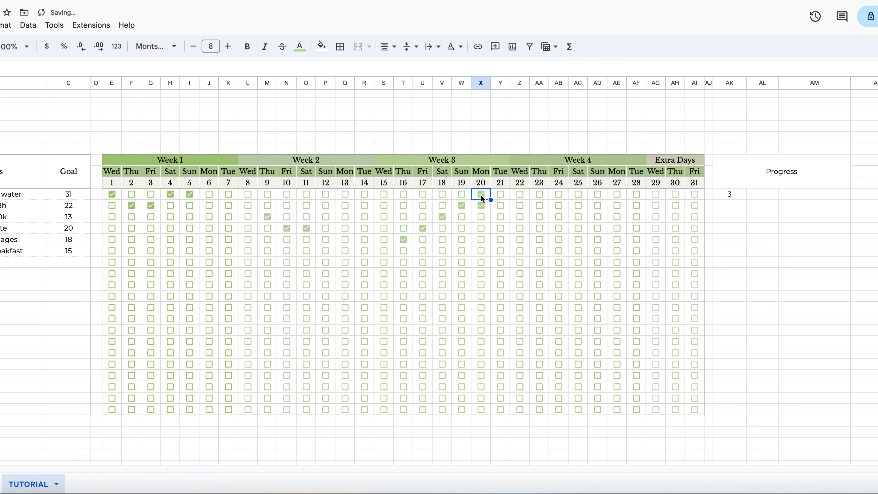
Append &"/"&C29 to the COUNTIF formula in AK29 to show the count against the goal
{"action": "left_click", "coordinate": [743, 197]}
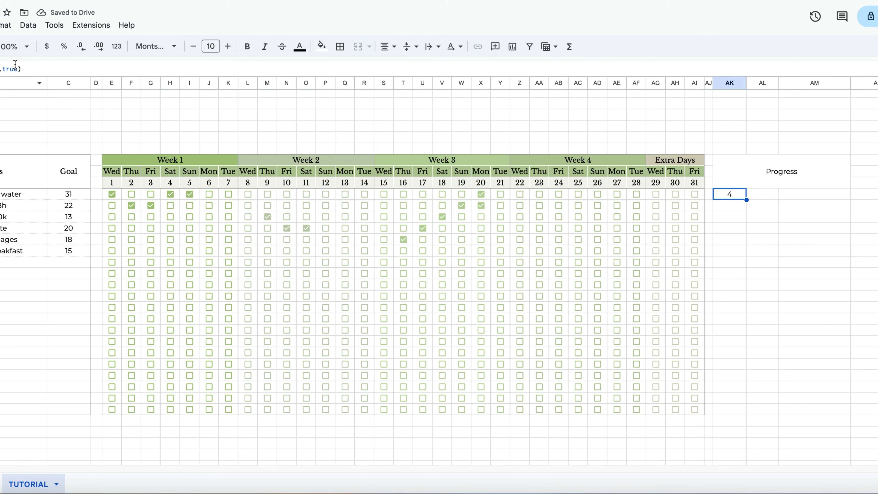
{"action": "left_click", "coordinate": [28, 67]}
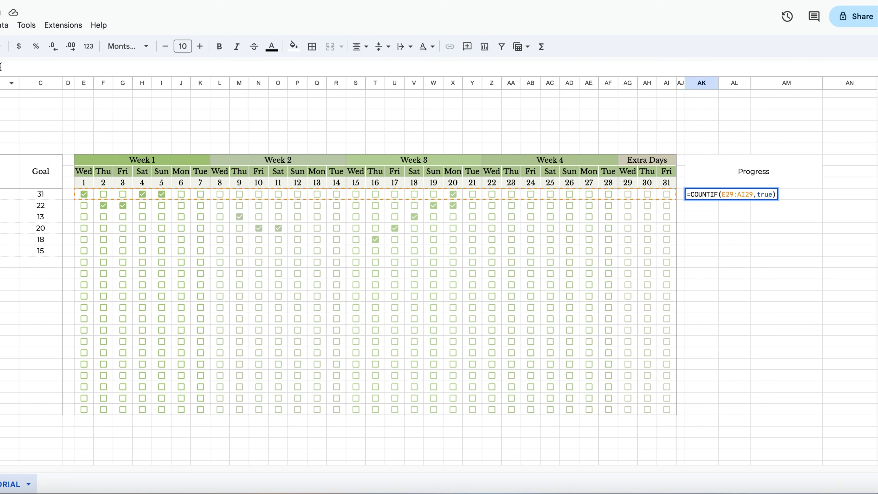
{"action": "type", "text": "&\"/\"&"}
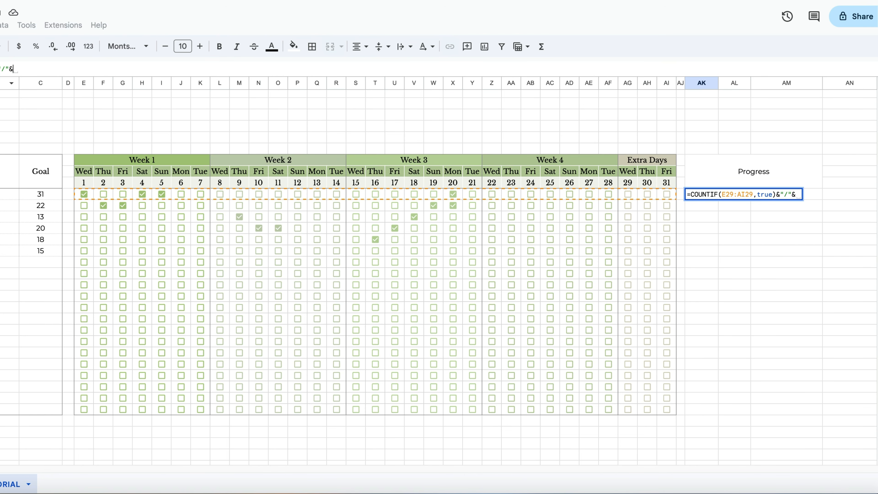
{"action": "type", "text": "C29"}
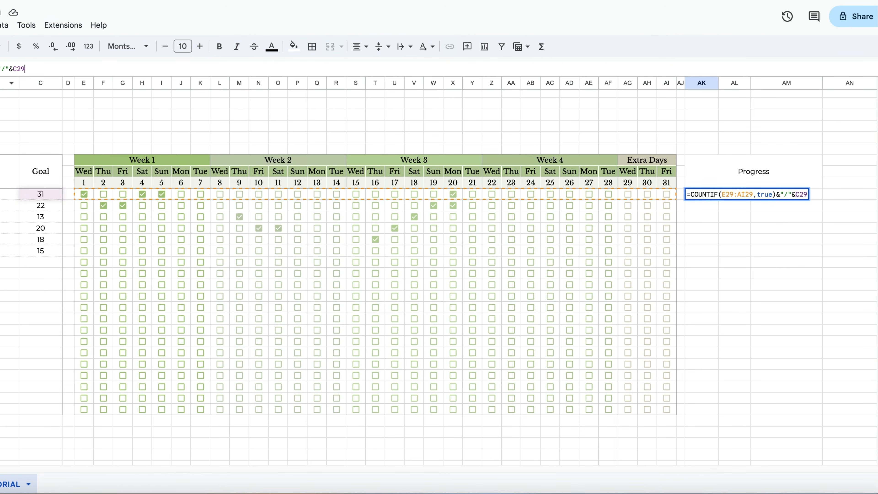
{"action": "key", "text": "Return"}
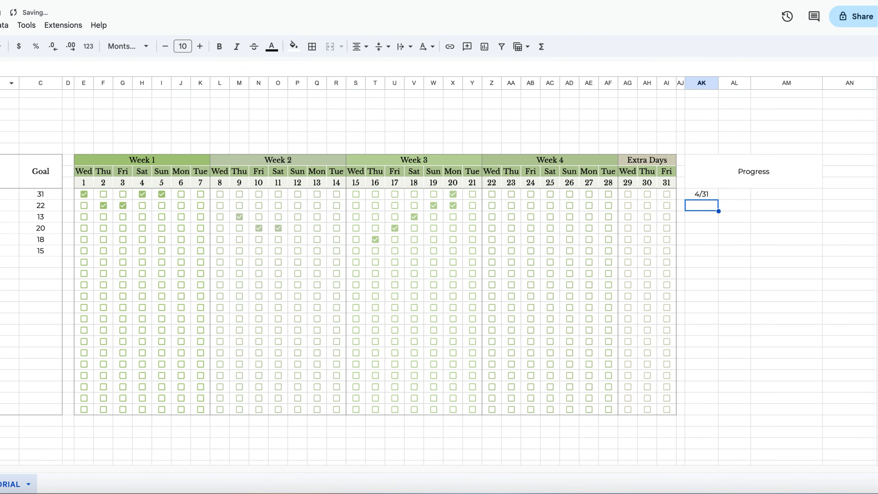
Wrap the AK29 formula in an IF with the condition B29="" and an empty true result, keeping the count-and-goal expression as the false result
{"action": "left_click", "coordinate": [698, 194]}
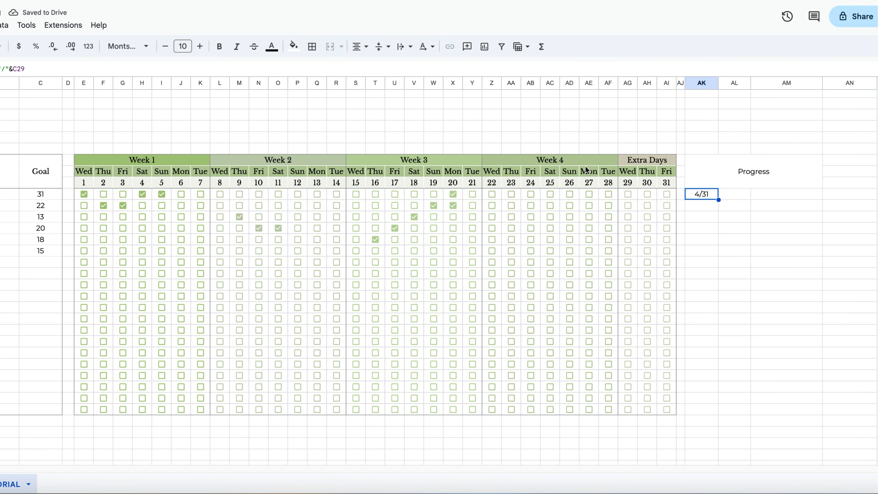
{"action": "key", "text": "Return"}
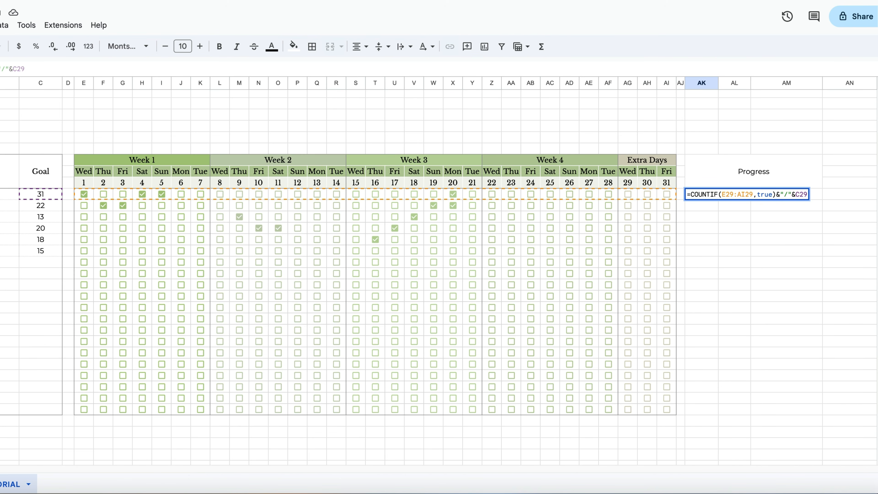
{"action": "key", "text": "Home"}
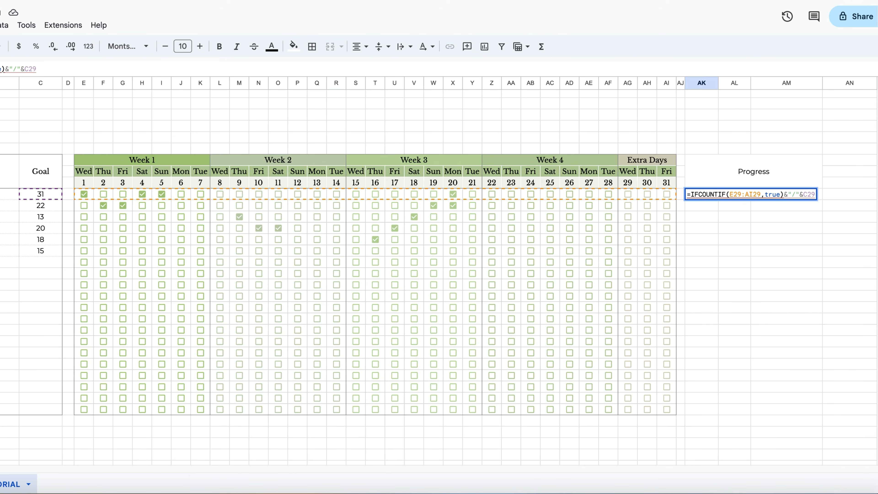
{"action": "type", "text": "IF(B29"}
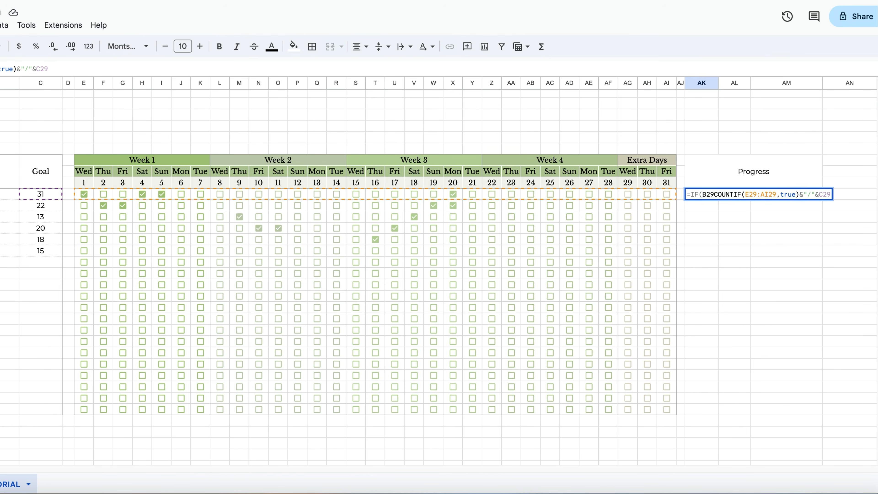
{"action": "type", "text": "=\"\""}
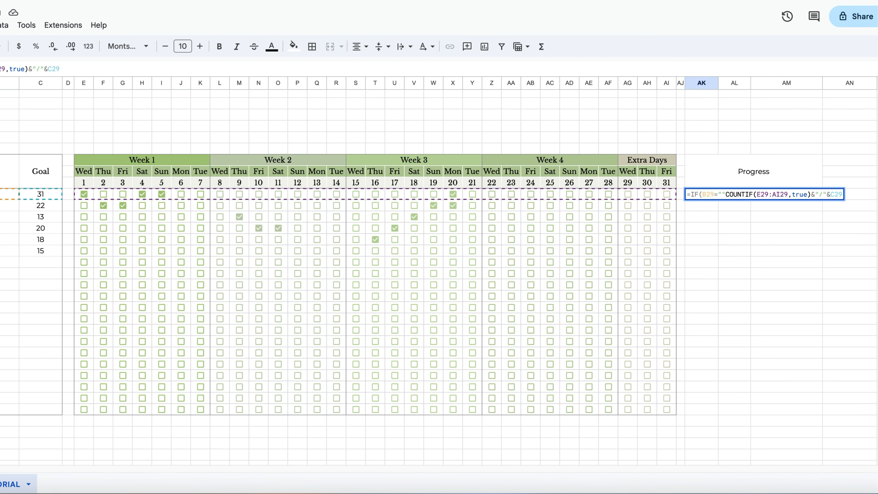
{"action": "type", "text": ",,"}
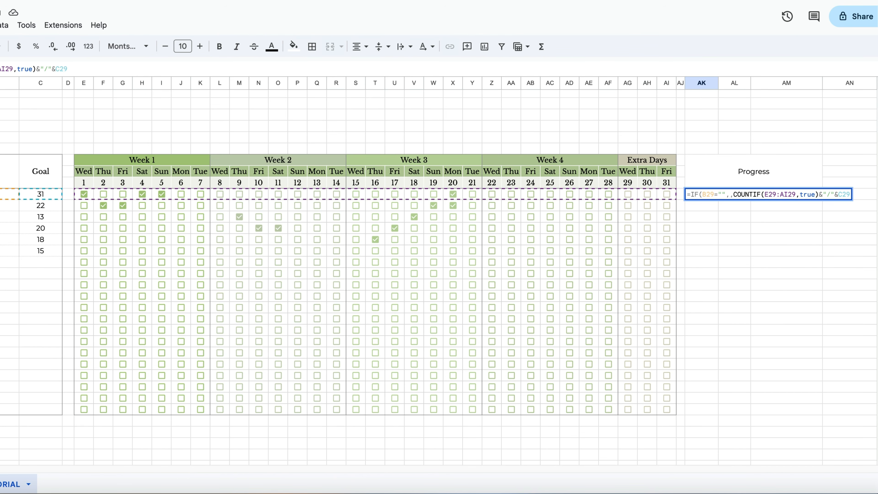
{"action": "key", "text": "Return"}
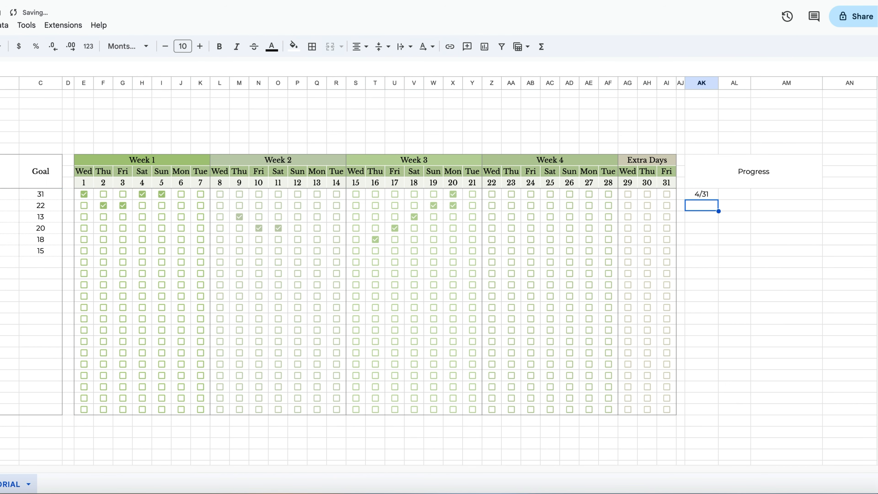
Fill the AK29 formula down to the last habit row, AK48, and make column AK slightly narrower
{"action": "left_click", "coordinate": [698, 196]}
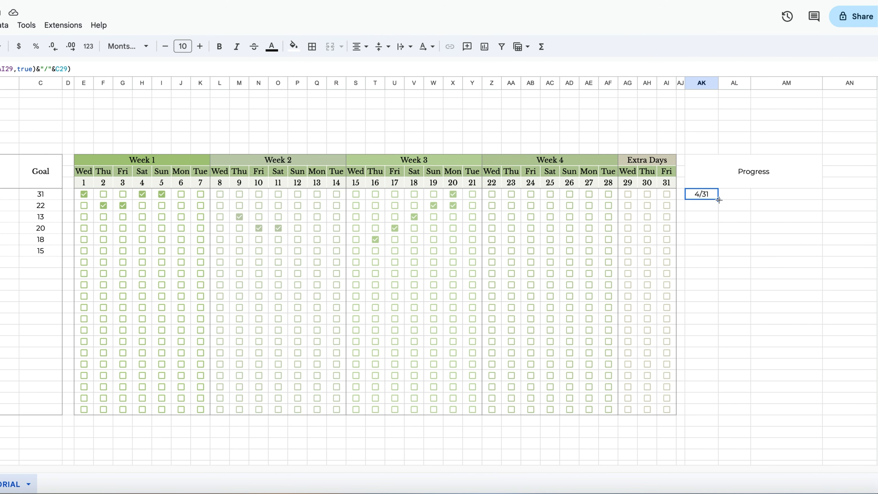
{"action": "left_click_drag", "start_coordinate": [718, 200], "coordinate": [699, 411]}
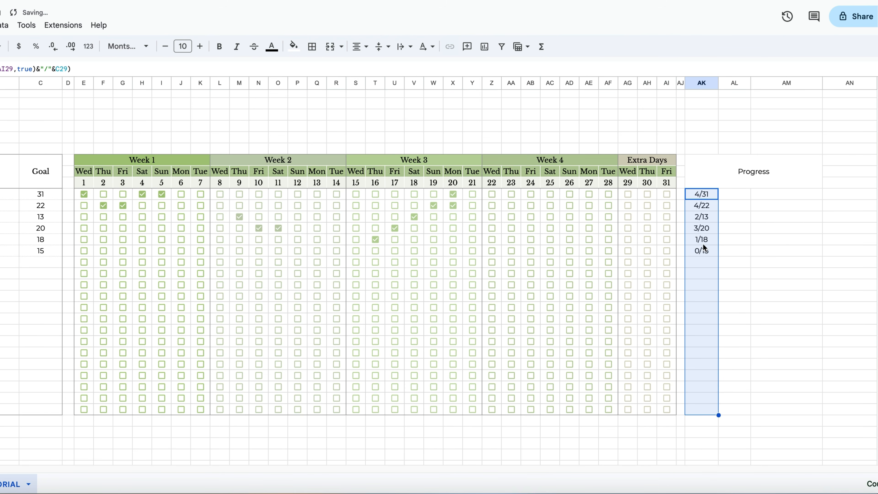
{"action": "left_click", "coordinate": [740, 195]}
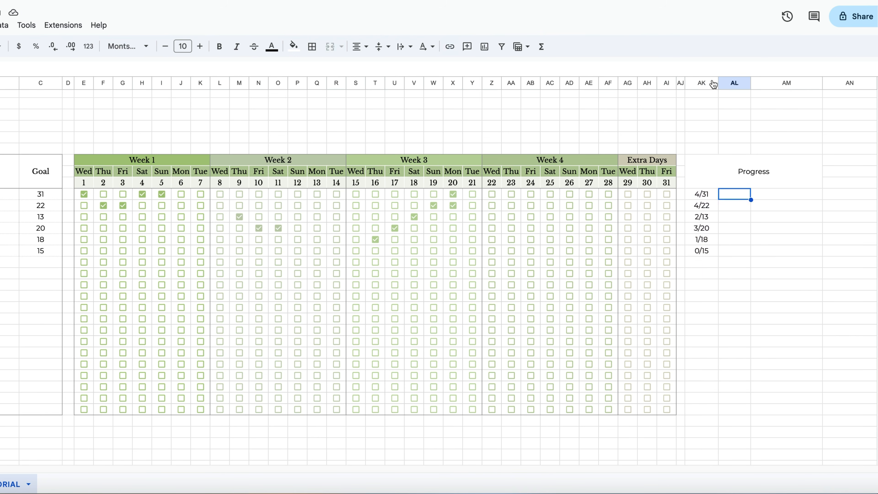
{"action": "left_click_drag", "start_coordinate": [713, 80], "coordinate": [715, 80]}
Enter a formula in AL29 that counts the ticked boxes in E29:AI29 and divides by the goal: =COUNTIF(E29:AI29,true)/C29
{"action": "type", "text": "="}
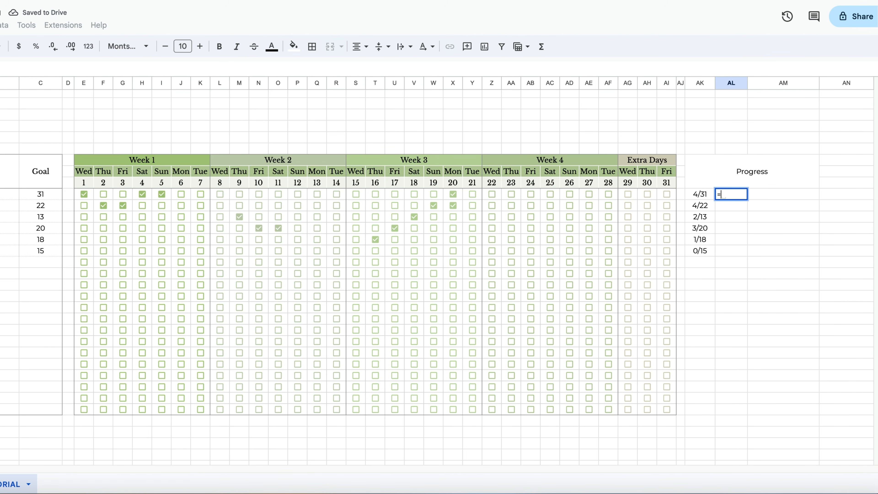
{"action": "type", "text": "count"}
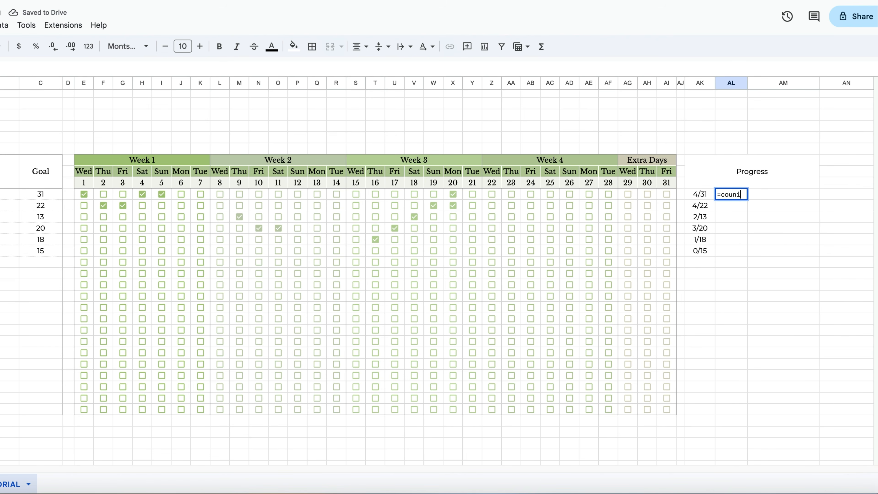
{"action": "key", "text": "Down"}
{"action": "key", "text": "Down"}
{"action": "key", "text": "Down"}
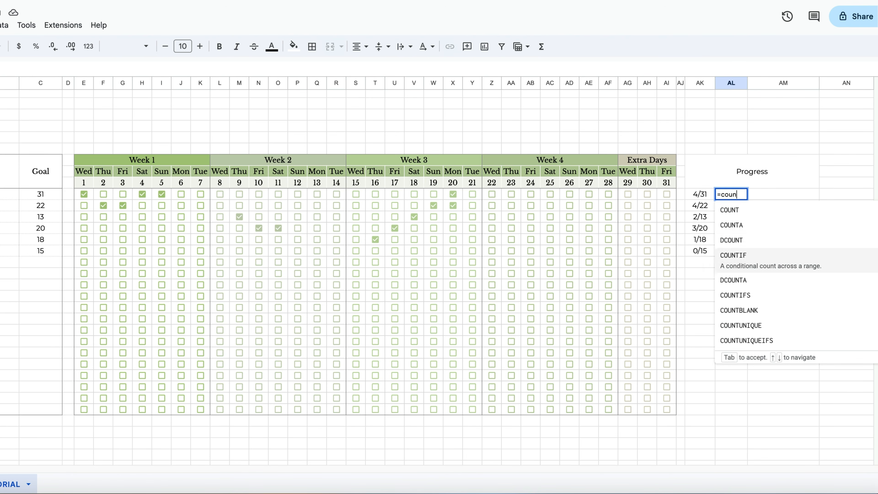
{"action": "key", "text": "Tab"}
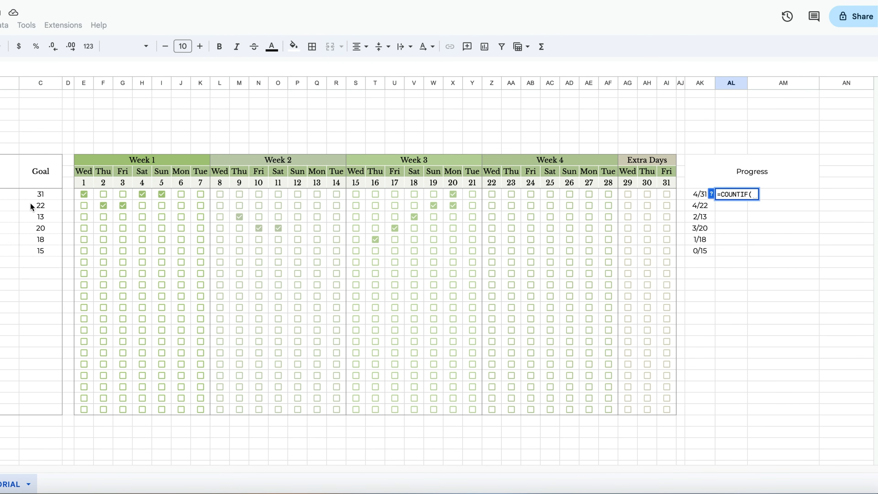
{"action": "left_click_drag", "start_coordinate": [84, 194], "coordinate": [666, 194]}
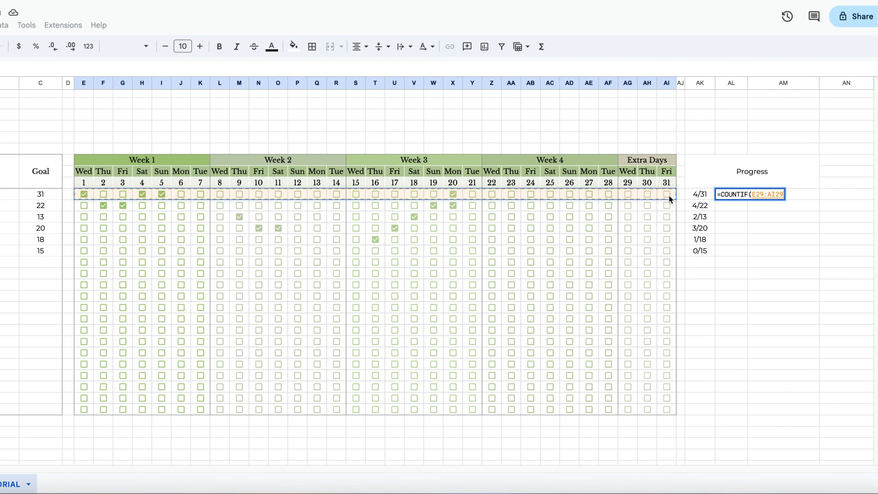
{"action": "type", "text": ","}
{"action": "type", "text": "tru"}
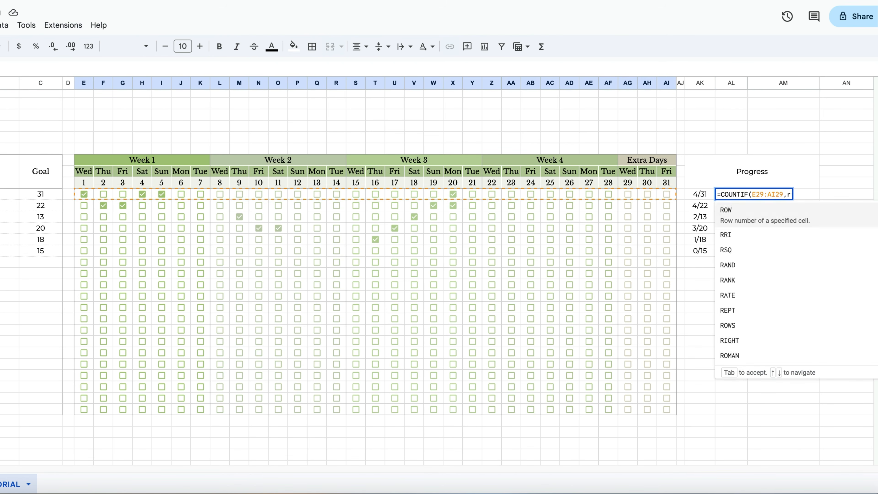
{"action": "type", "text": "e)"}
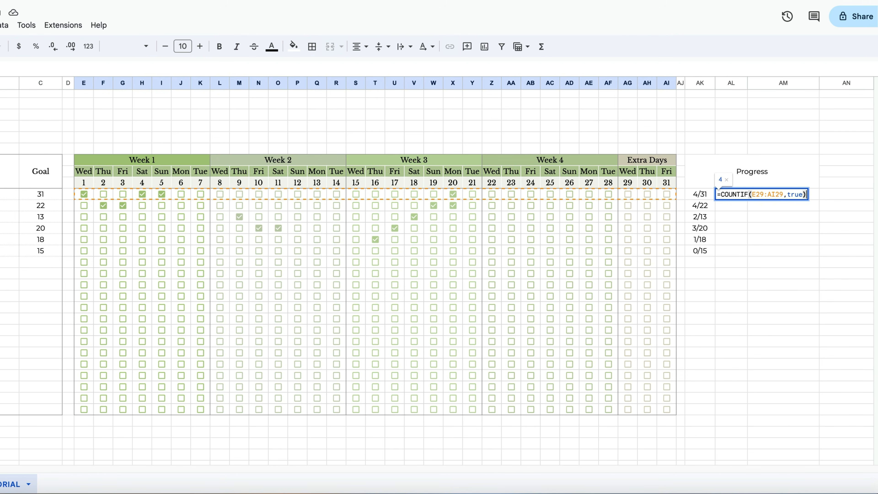
{"action": "type", "text": "/C"}
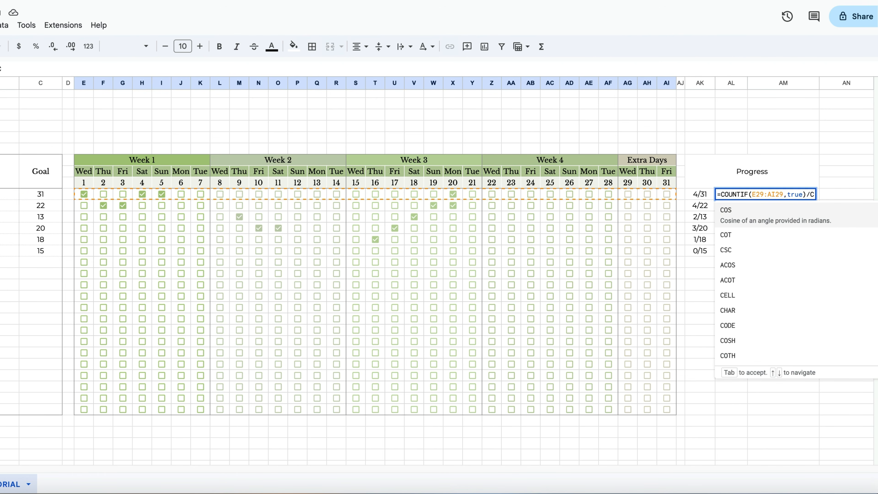
{"action": "type", "text": "29"}
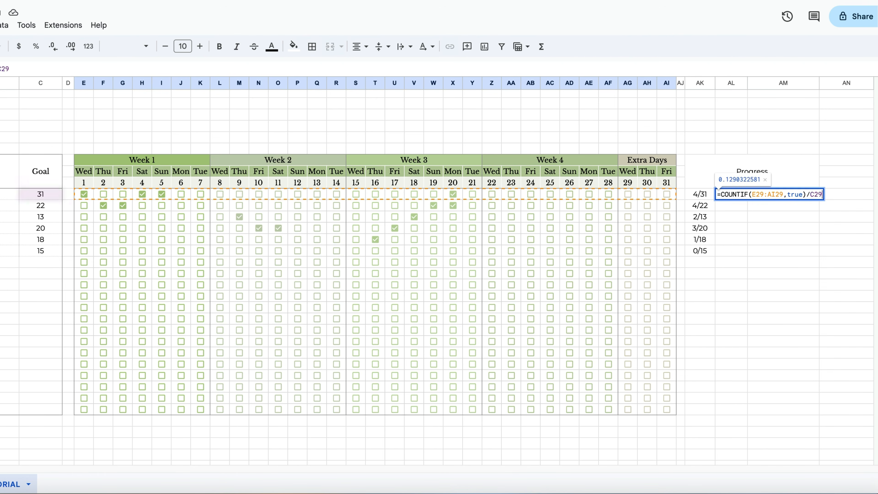
{"action": "key", "text": "Return"}
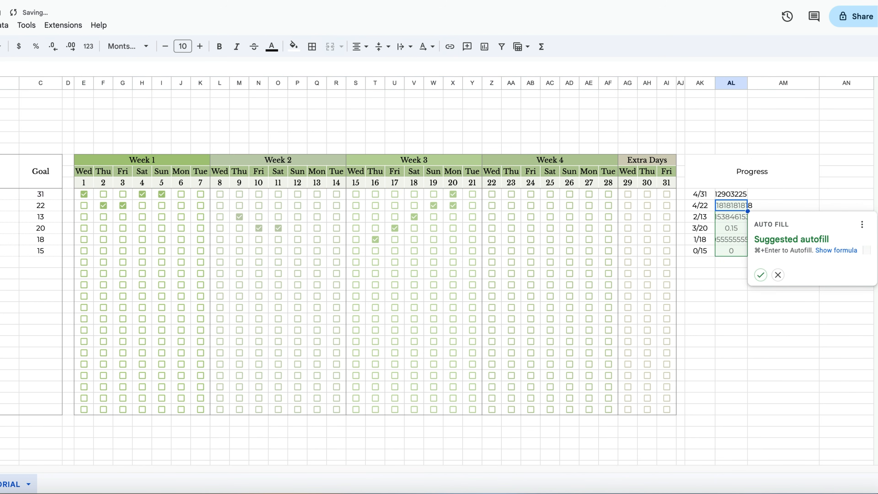
Wrap the AL29 formula in IFERROR with an empty fallback value
{"action": "left_click", "coordinate": [736, 193]}
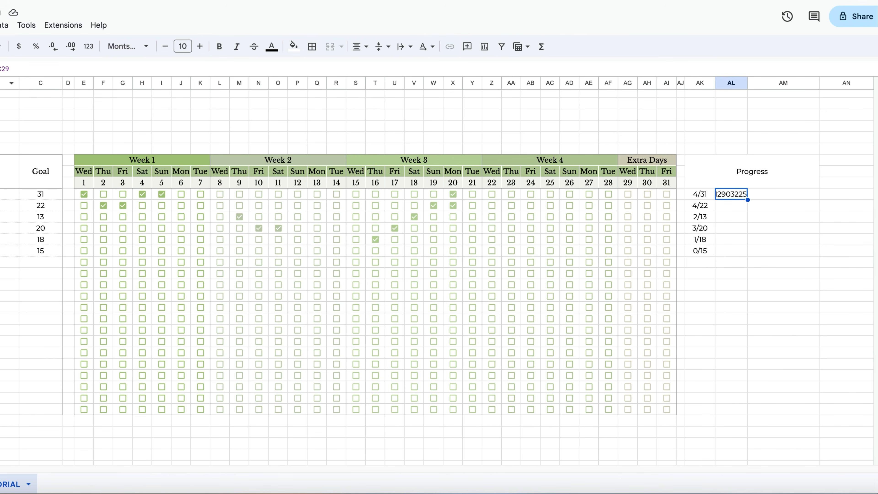
{"action": "key", "text": "Return"}
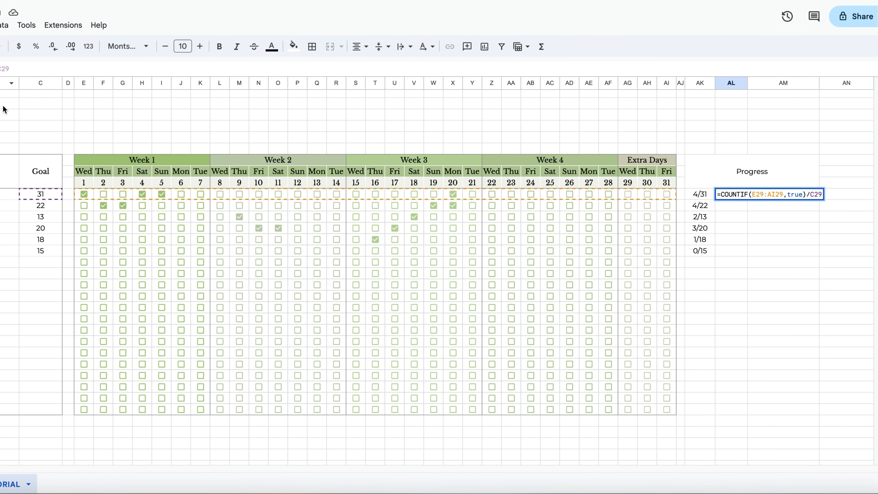
{"action": "type", "text": "I"}
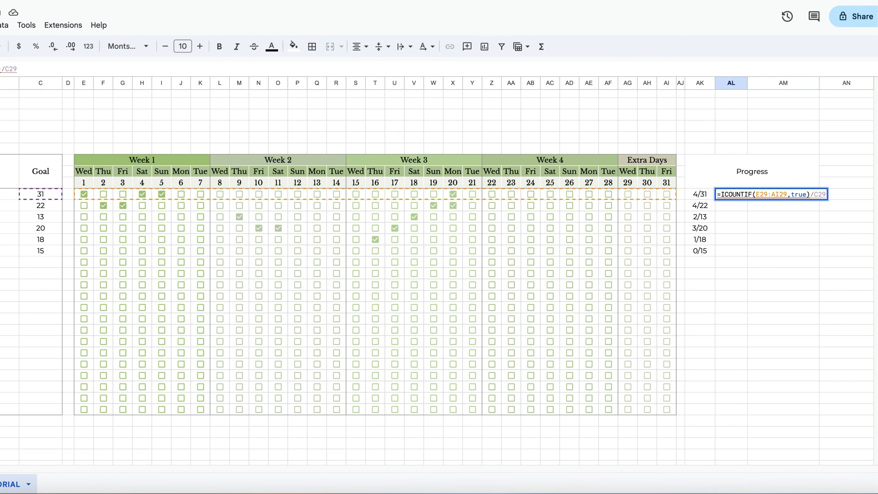
{"action": "type", "text": "FERROR"}
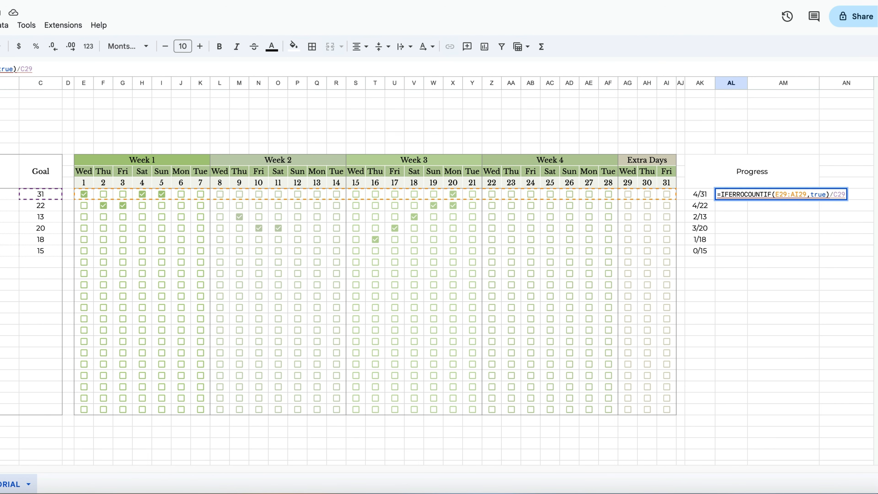
{"action": "type", "text": "("}
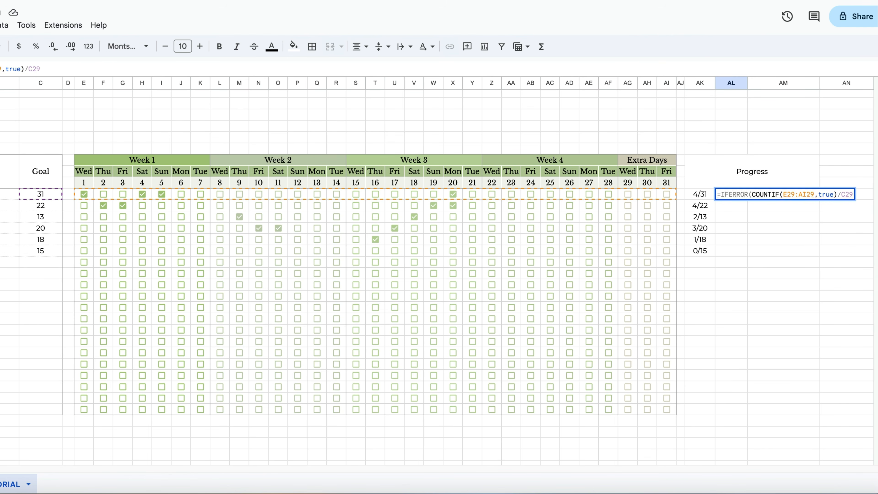
{"action": "left_click", "coordinate": [44, 68]}
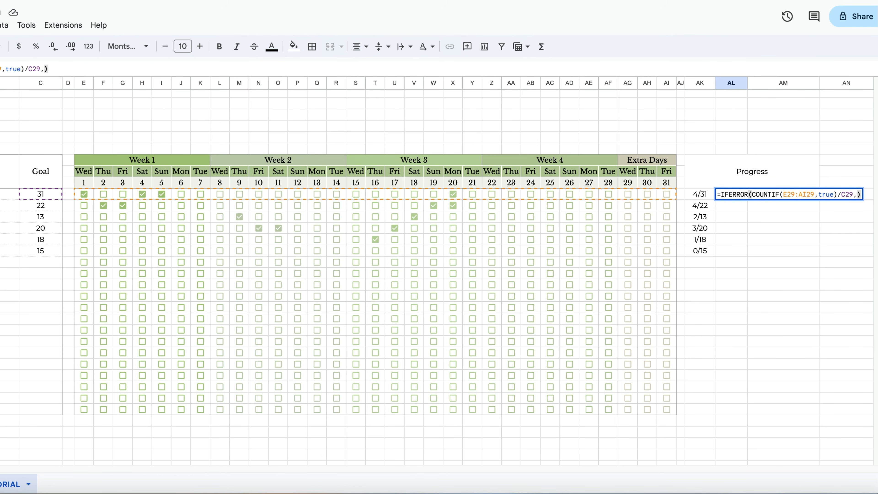
{"action": "key", "text": "Return"}
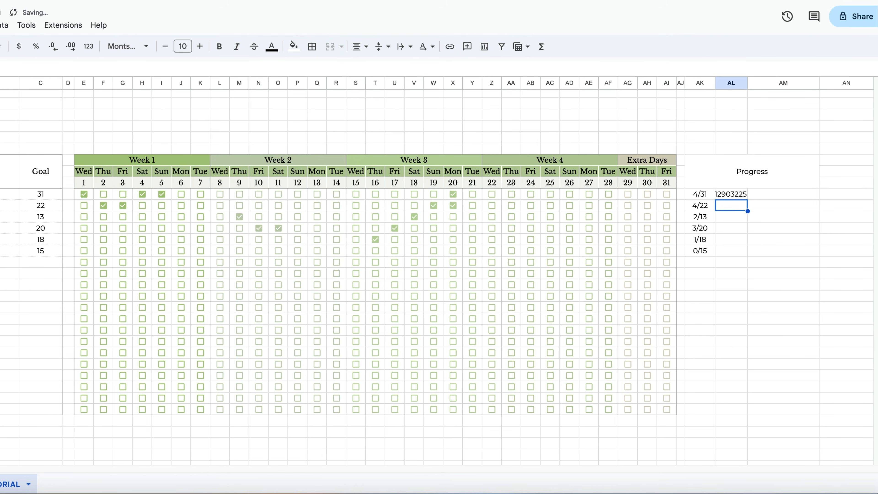
Wrap the AL29 formula in an IF with the condition B29="" and an empty true result, keeping the IFERROR expression as the false result
{"action": "left_click", "coordinate": [733, 196]}
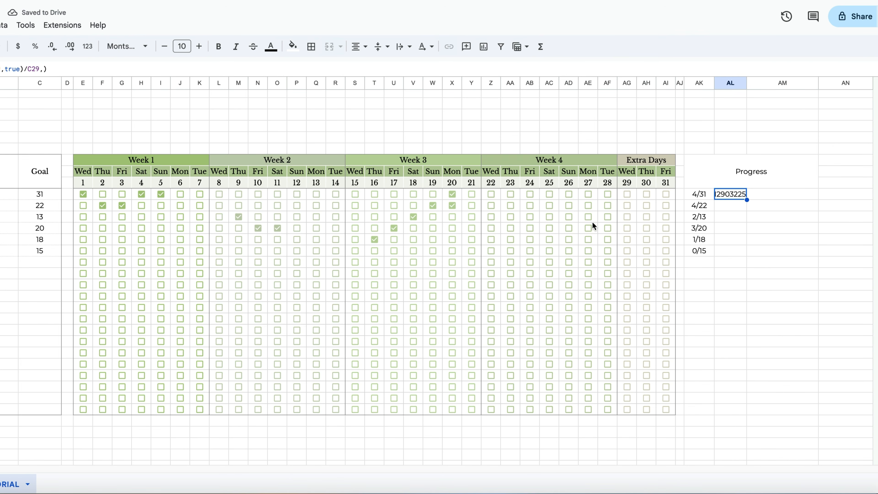
{"action": "double_click", "coordinate": [715, 194]}
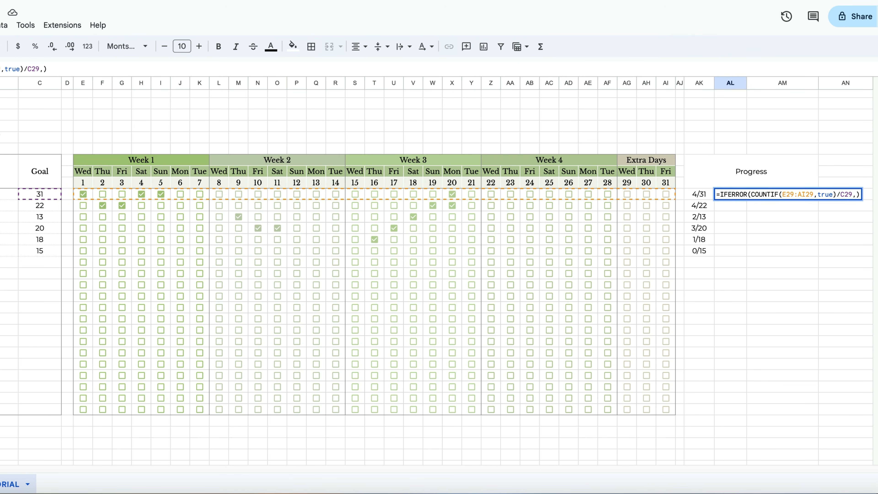
{"action": "type", "text": "IF("}
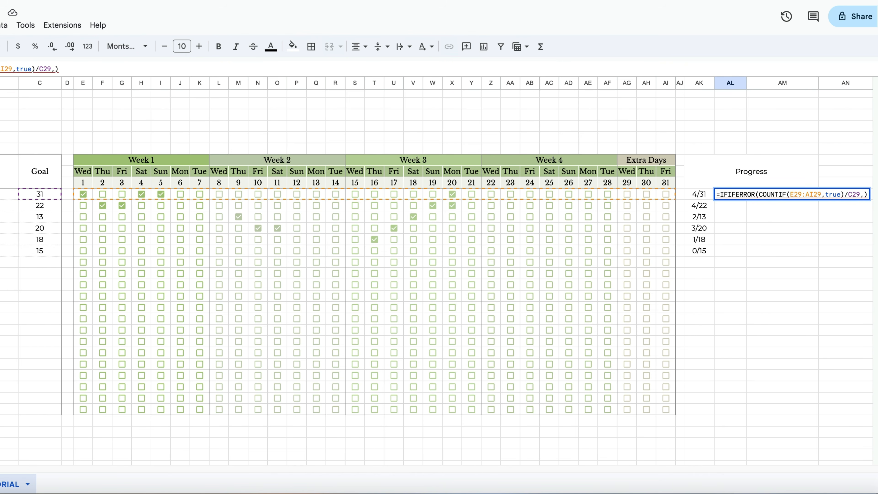
{"action": "type", "text": "B29"}
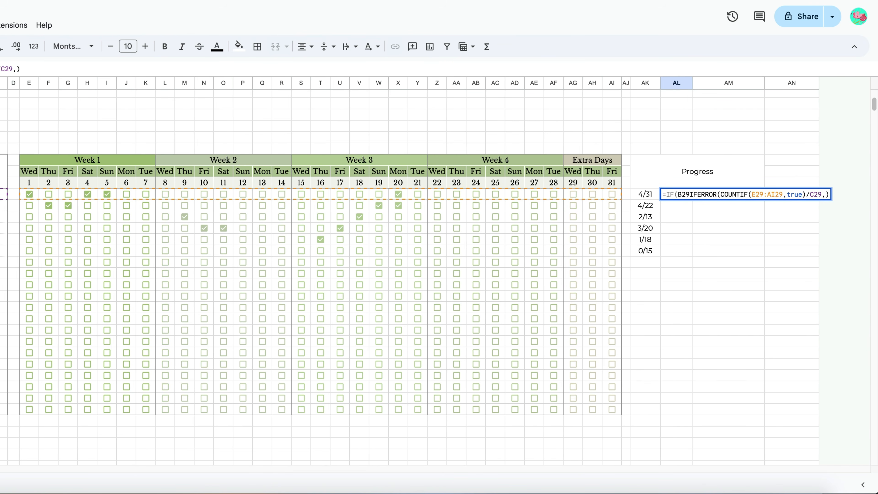
{"action": "type", "text": "=\"\",,"}
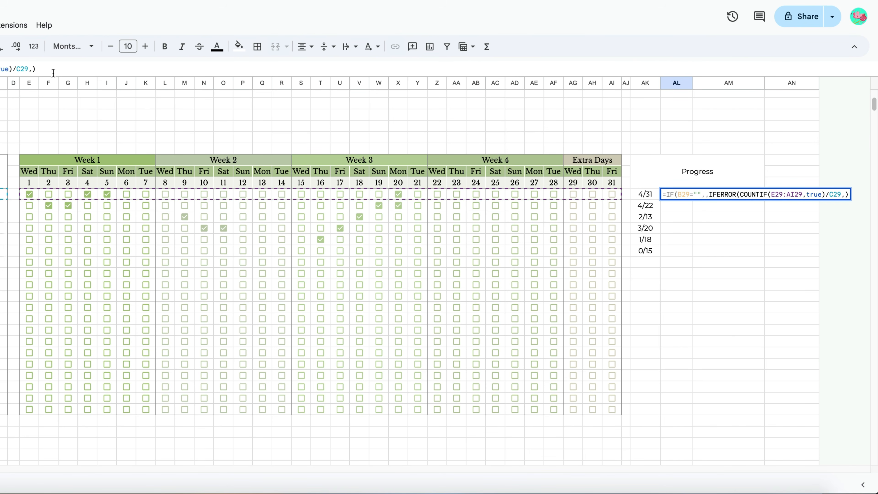
{"action": "key", "text": "Return"}
Format AL29 as a percentage with no decimals and fill it down to the last habit row, AL48
{"action": "left_click", "coordinate": [789, 194]}
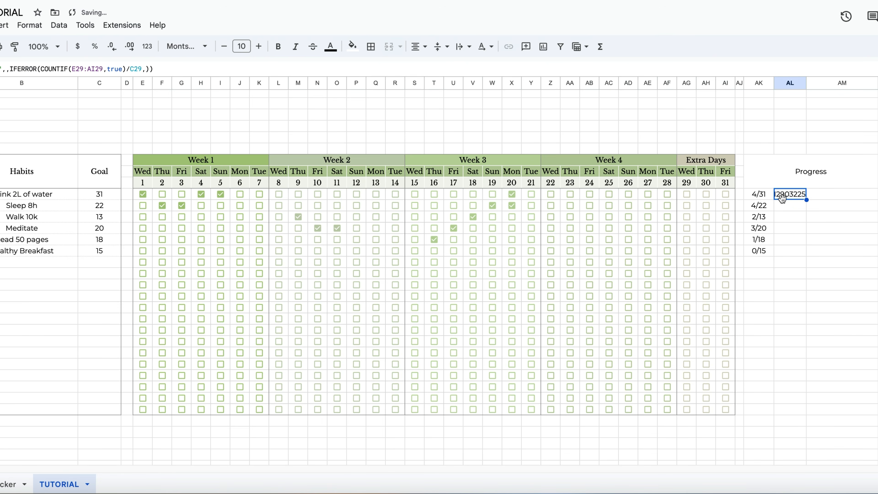
{"action": "left_click", "coordinate": [94, 46]}
{"action": "left_click", "coordinate": [112, 47]}
{"action": "left_click", "coordinate": [112, 48]}
{"action": "left_click_drag", "start_coordinate": [807, 200], "coordinate": [783, 410]}
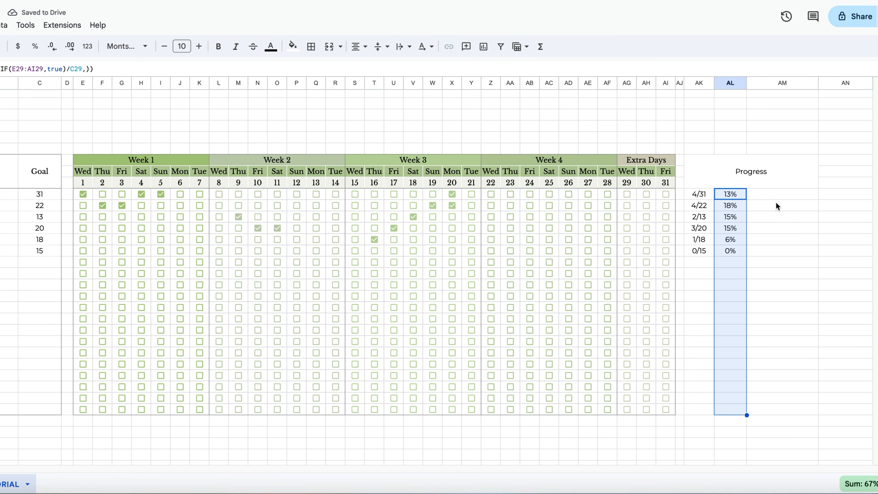
Start a SPARKLINE formula in AM29 with AL29 as its data
{"action": "left_click", "coordinate": [769, 199]}
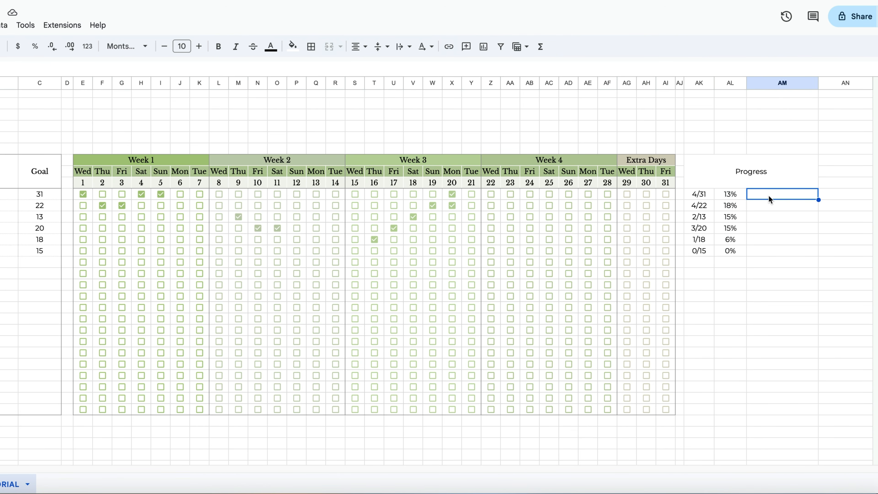
{"action": "type", "text": "=spa"}
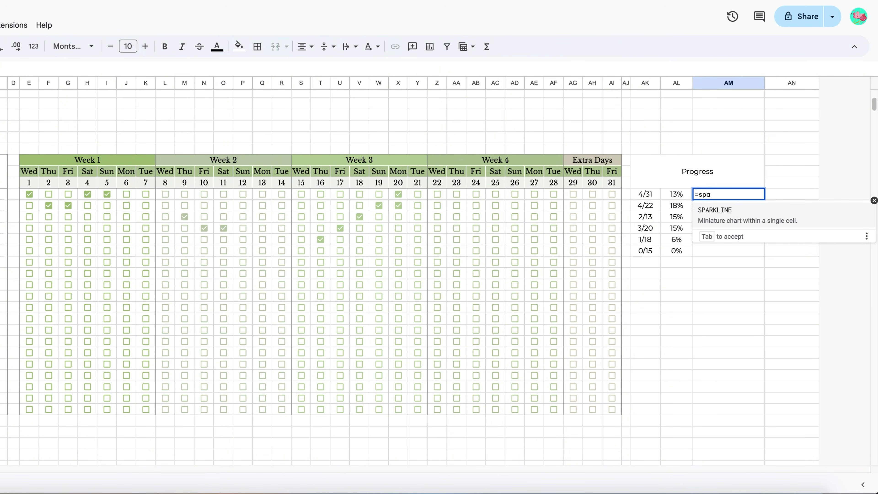
{"action": "key", "text": "Tab"}
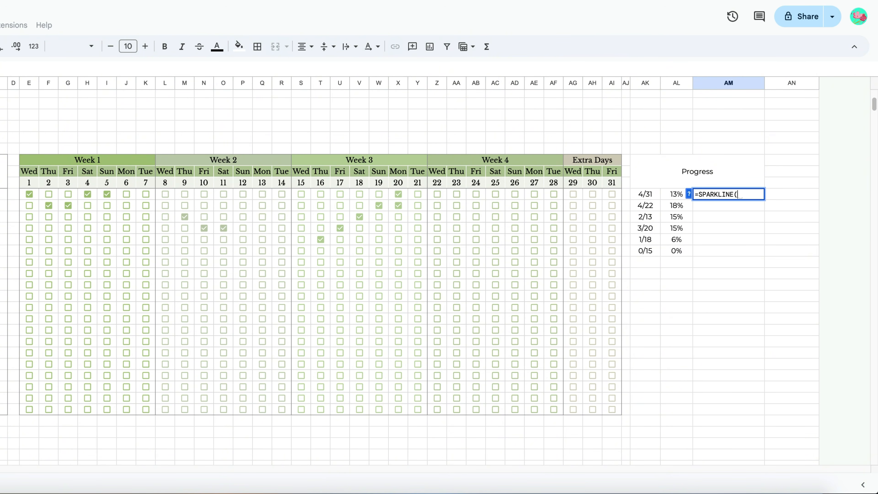
{"action": "left_click", "coordinate": [670, 199]}
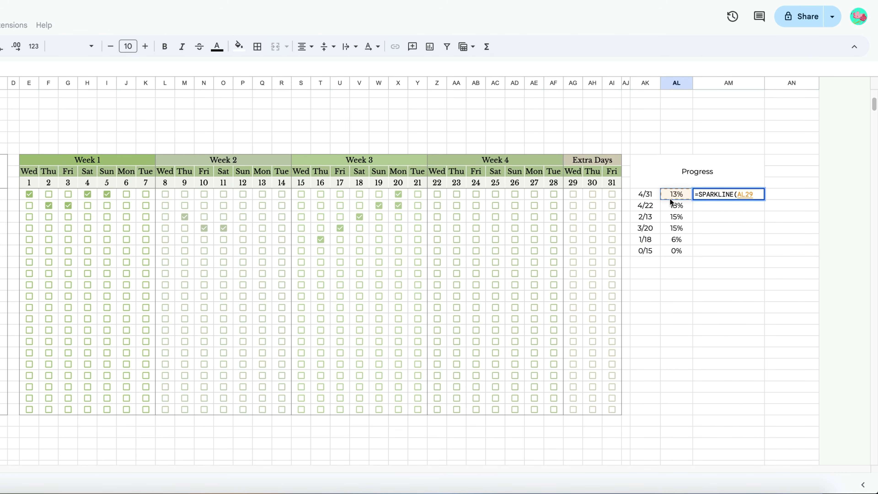
{"action": "type", "text": ","}
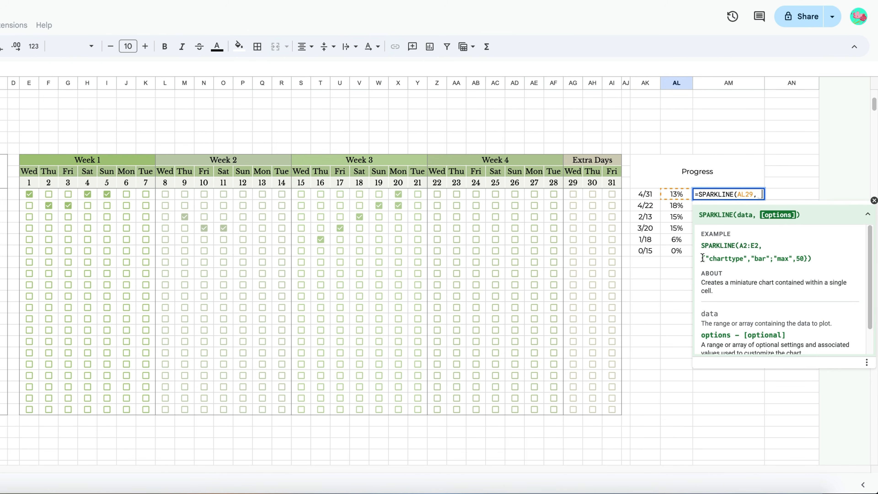
Copy the example options {"charttype","bar";"max",50}) from the SPARKLINE help and paste them into the AM29 formula as the options argument
{"action": "scroll", "coordinate": [814, 275], "scroll_direction": "down", "scroll_amount": 1}
{"action": "scroll", "coordinate": [814, 276], "scroll_direction": "up", "scroll_amount": 1}
{"action": "left_click_drag", "start_coordinate": [704, 258], "coordinate": [815, 261]}
{"action": "key", "text": "ctrl+c"}
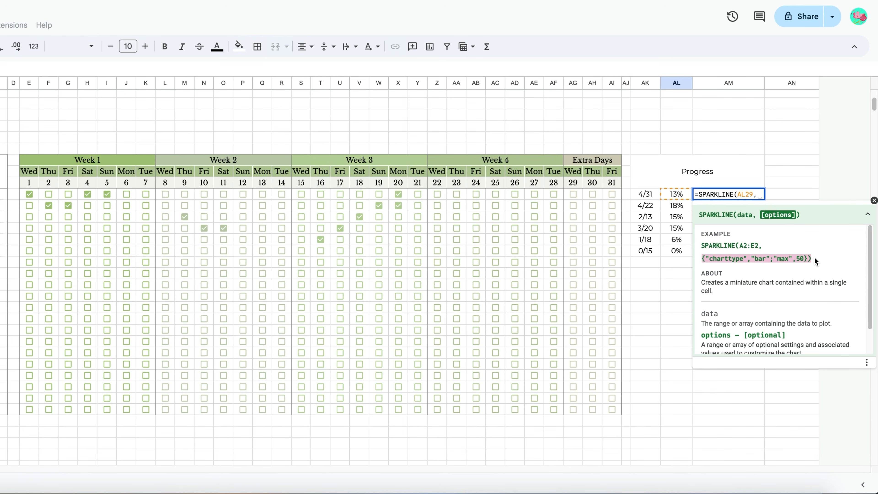
{"action": "left_click", "coordinate": [755, 195]}
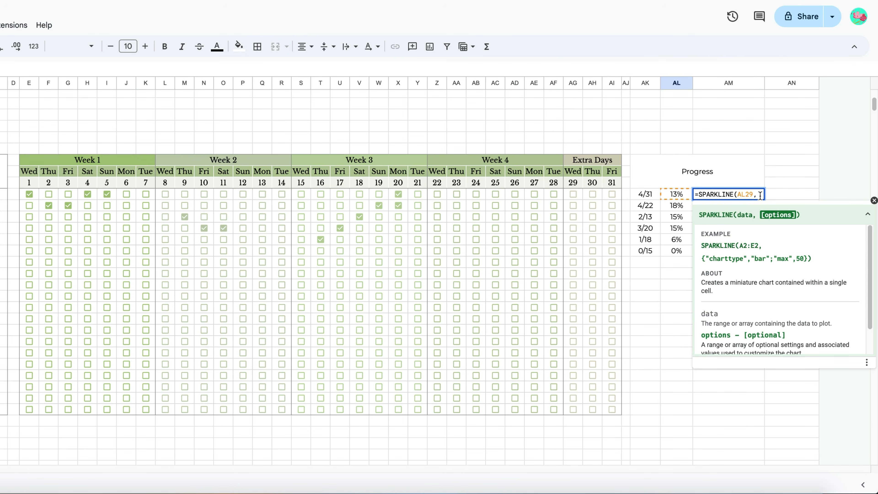
{"action": "key", "text": "ctrl+v"}
Set the max option in the AM29 SPARKLINE formula to 100 and add a "color1" option with the value "b5c99a"
{"action": "double_click", "coordinate": [798, 202]}
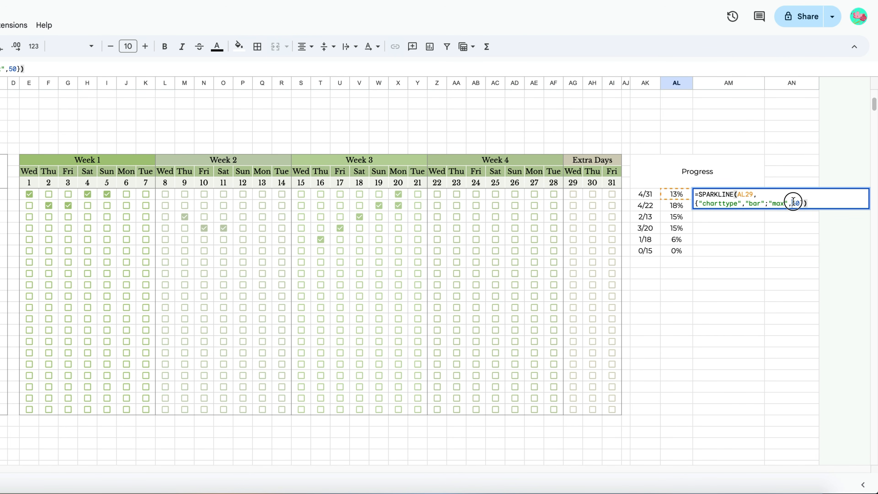
{"action": "type", "text": "100"}
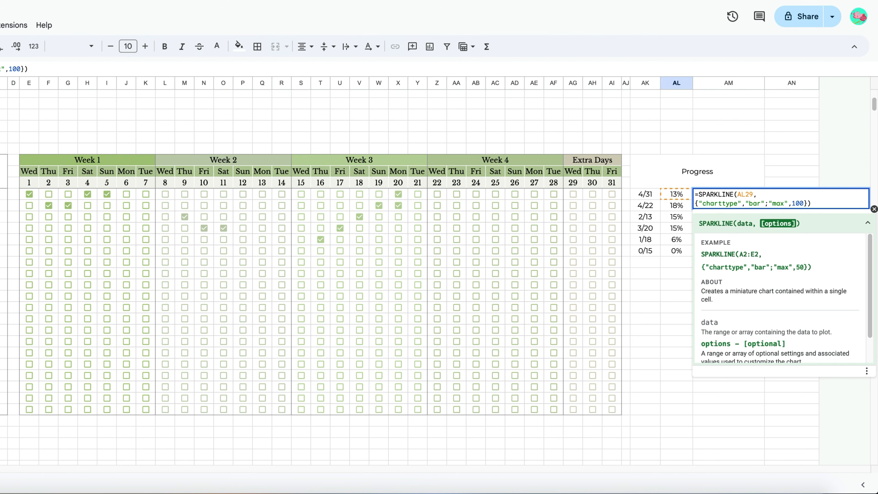
{"action": "type", "text": "; \"color1\","}
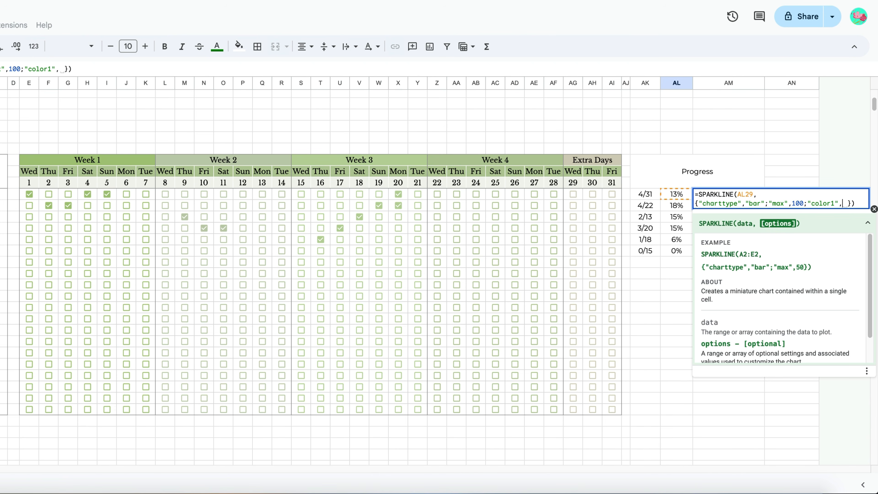
{"action": "key", "text": "BackSpace"}
{"action": "type", "text": "\""}
{"action": "type", "text": "b5c99a"}
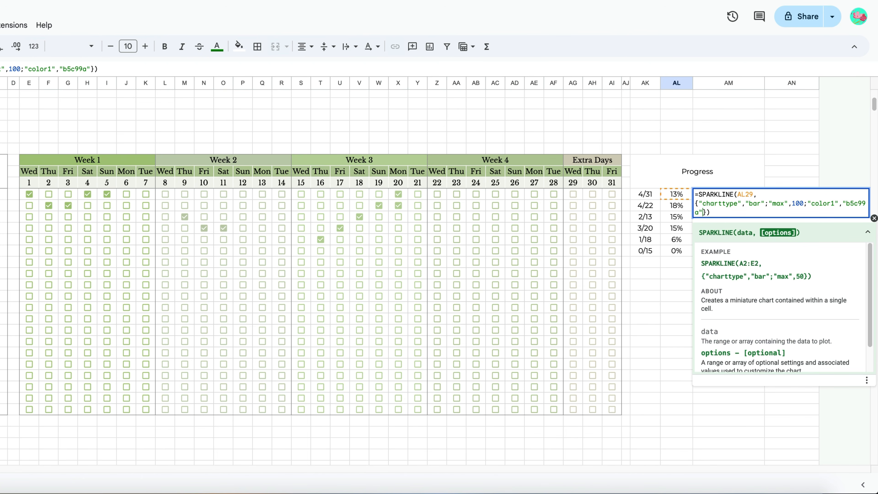
{"action": "key", "text": "Return"}
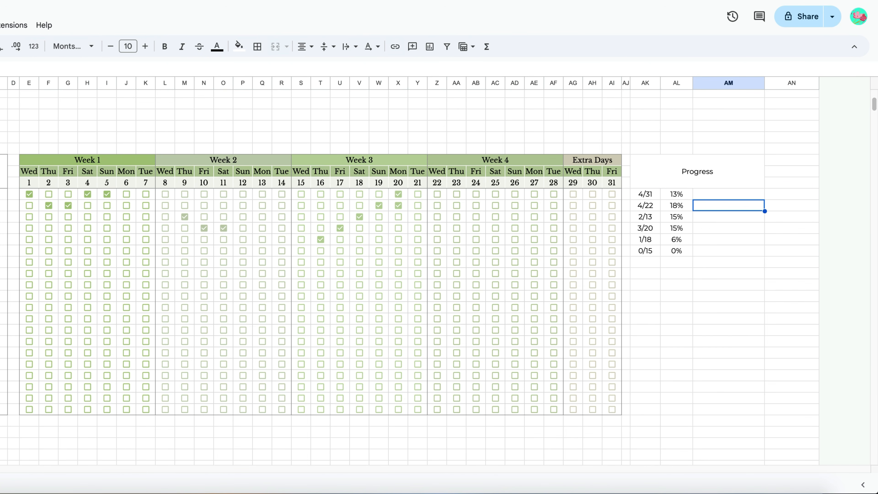
Correct the AM29 formula by changing the color to "#b5c99a" and the max value to 100%
{"action": "left_click", "coordinate": [712, 199]}
{"action": "left_click", "coordinate": [63, 68]}
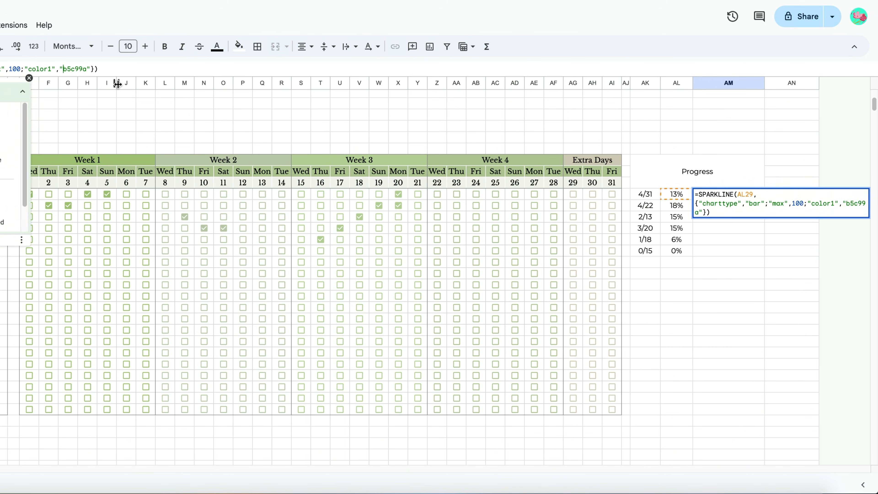
{"action": "left_click", "coordinate": [770, 197]}
{"action": "double_click", "coordinate": [771, 197]}
{"action": "key", "text": "Return"}
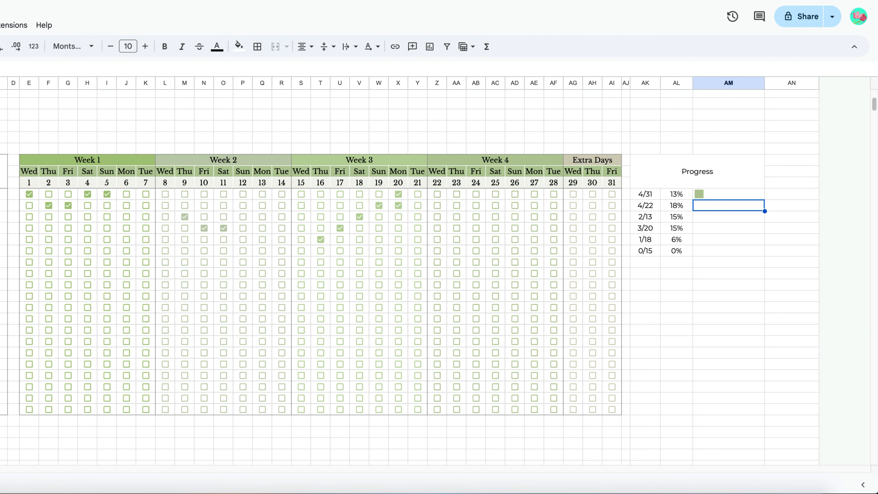
Wrap the AM29 SPARKLINE in an IFERROR with an empty fallback and fill it down to AM48
{"action": "left_click", "coordinate": [704, 197]}
{"action": "double_click", "coordinate": [703, 198]}
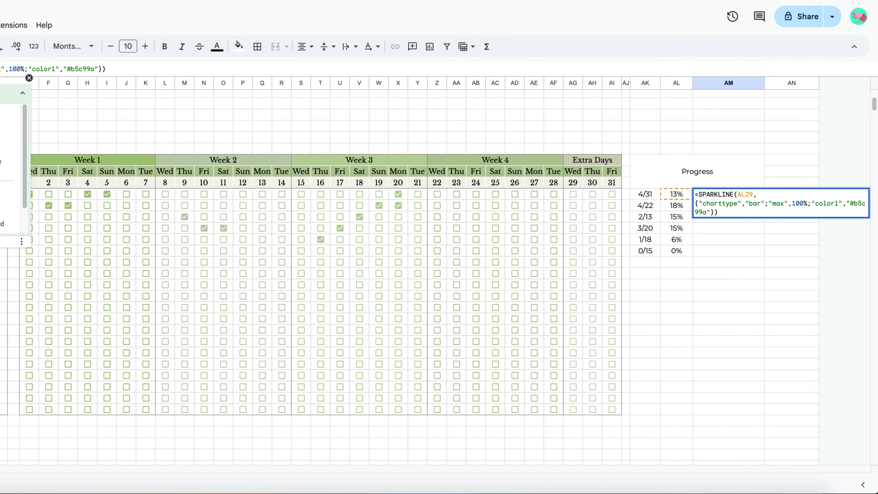
{"action": "type", "text": "IFERROR"}
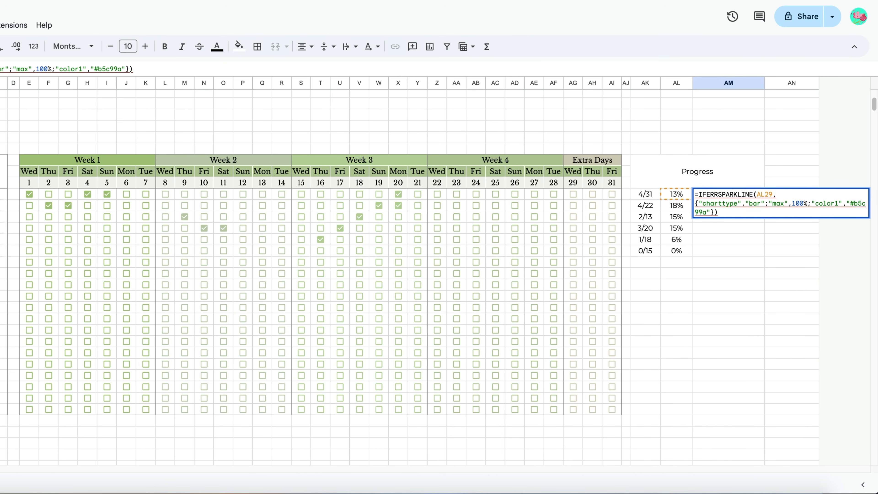
{"action": "type", "text": "("}
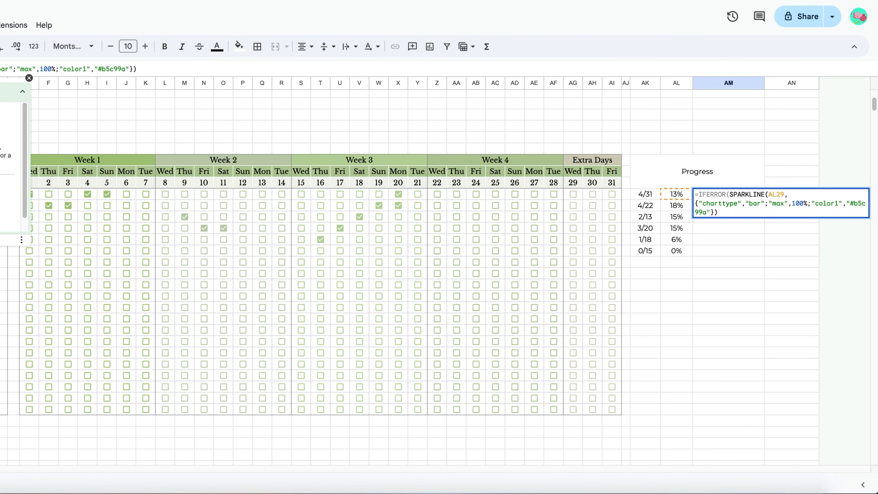
{"action": "left_click", "coordinate": [140, 68]}
{"action": "type", "text": ","}
{"action": "key", "text": "Return"}
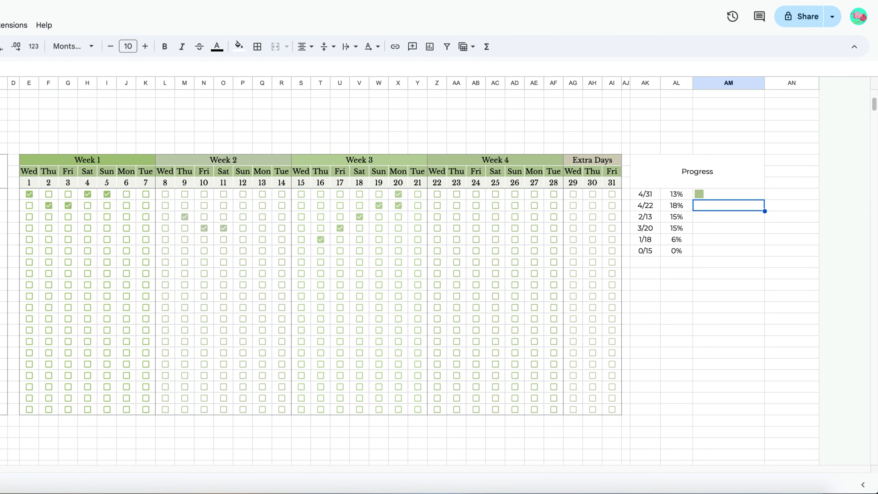
{"action": "left_click", "coordinate": [740, 196]}
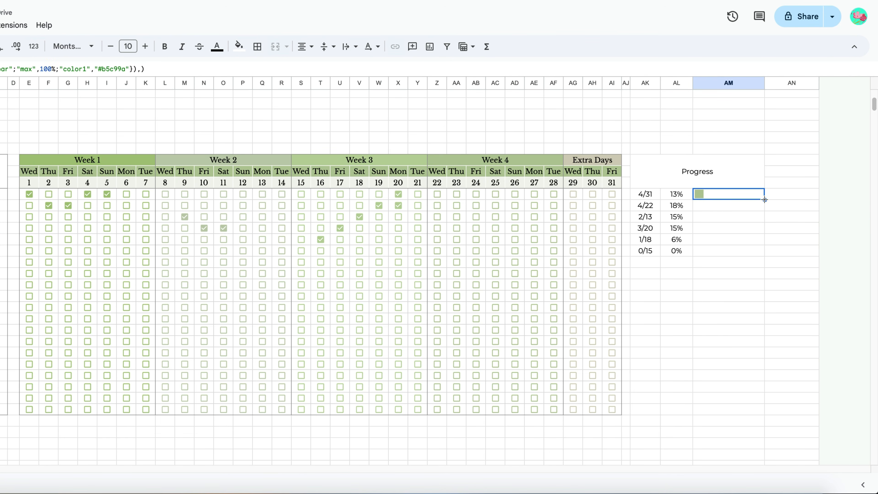
{"action": "left_click_drag", "start_coordinate": [764, 199], "coordinate": [754, 412]}
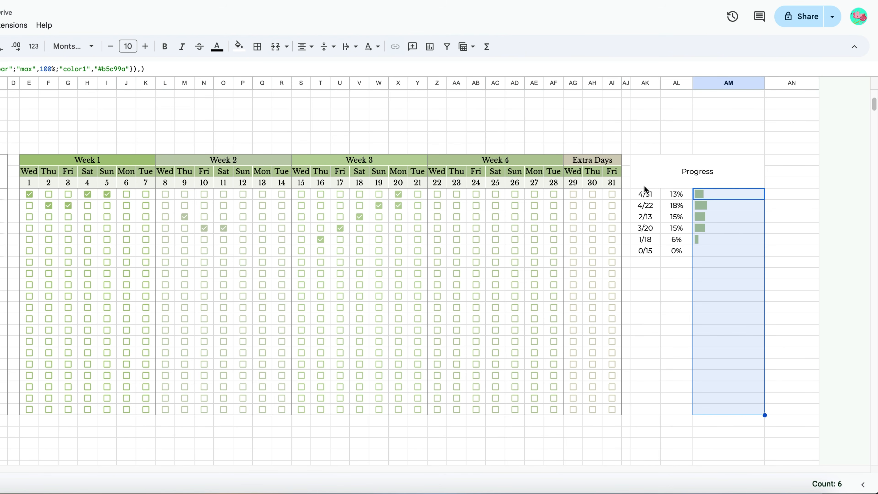
Put a gray outer border around the whole Progress block, AK26:AM48, and another around its merged heading cell
{"action": "left_click_drag", "start_coordinate": [645, 189], "coordinate": [743, 410]}
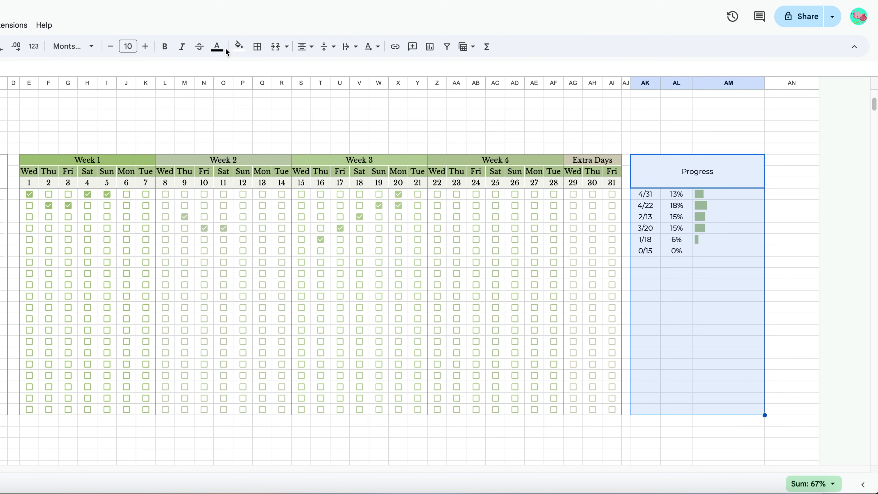
{"action": "left_click", "coordinate": [217, 46]}
{"action": "left_click", "coordinate": [257, 46]}
{"action": "left_click", "coordinate": [360, 71]}
{"action": "left_click", "coordinate": [337, 71]}
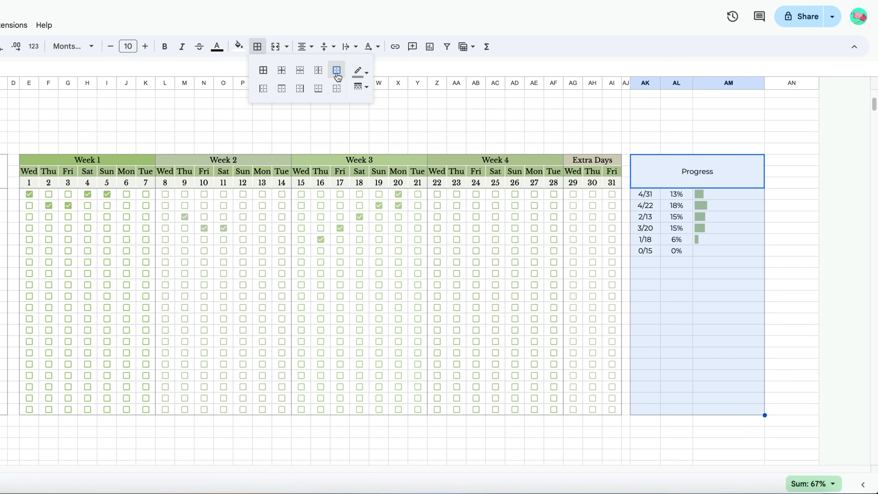
{"action": "left_click", "coordinate": [718, 186]}
{"action": "left_click", "coordinate": [258, 46]}
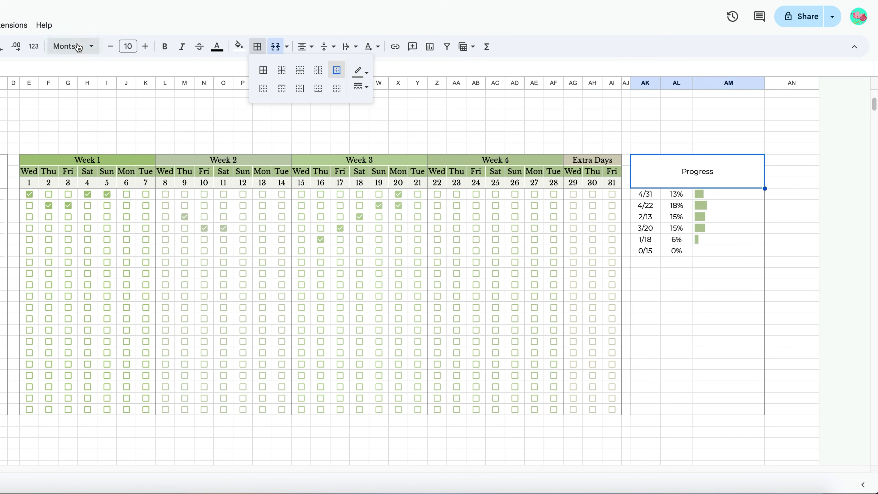
Set the Progress heading in the same Libre font as the Habits heading, at size 13
{"action": "left_click", "coordinate": [74, 46]}
{"action": "left_click", "coordinate": [114, 156]}
{"action": "left_click", "coordinate": [145, 46]}
{"action": "left_click", "coordinate": [145, 47]}
{"action": "left_click", "coordinate": [145, 47]}
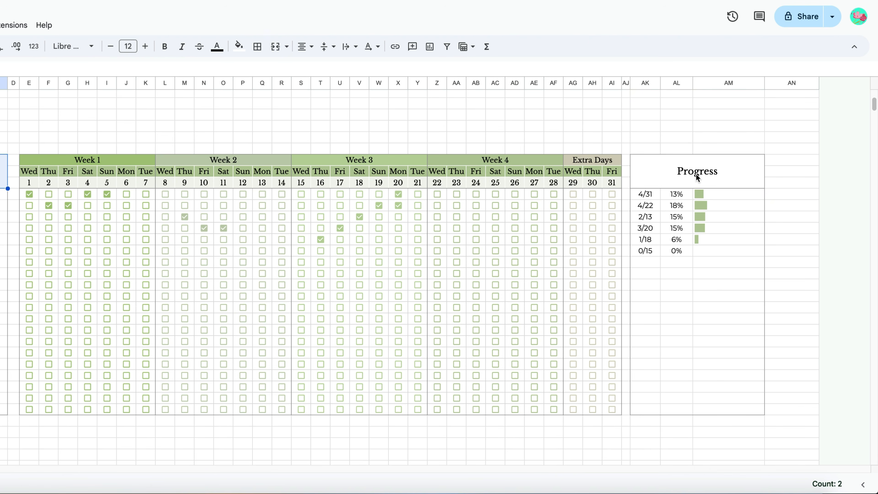
Fill the Progress rows AK29:AM48 with the custom light gray and the Progress heading with a custom green
{"action": "left_click_drag", "start_coordinate": [645, 194], "coordinate": [759, 412]}
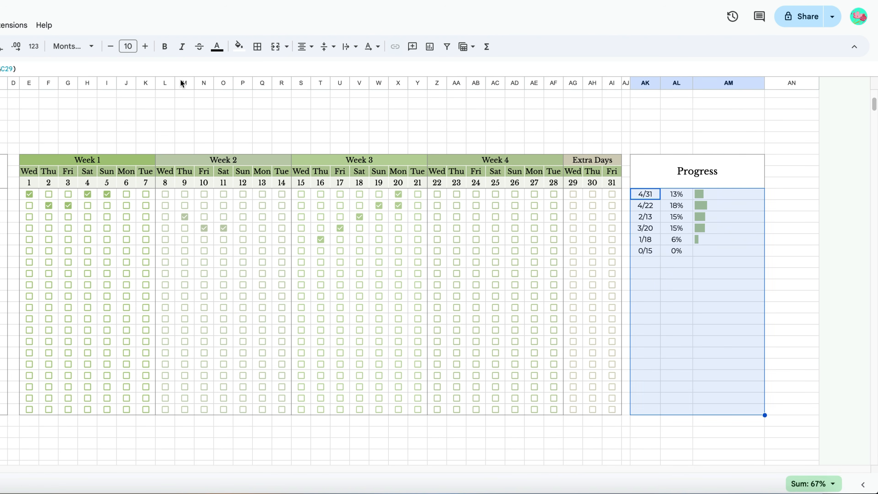
{"action": "left_click", "coordinate": [238, 45]}
{"action": "left_click", "coordinate": [290, 193]}
{"action": "left_click", "coordinate": [667, 176]}
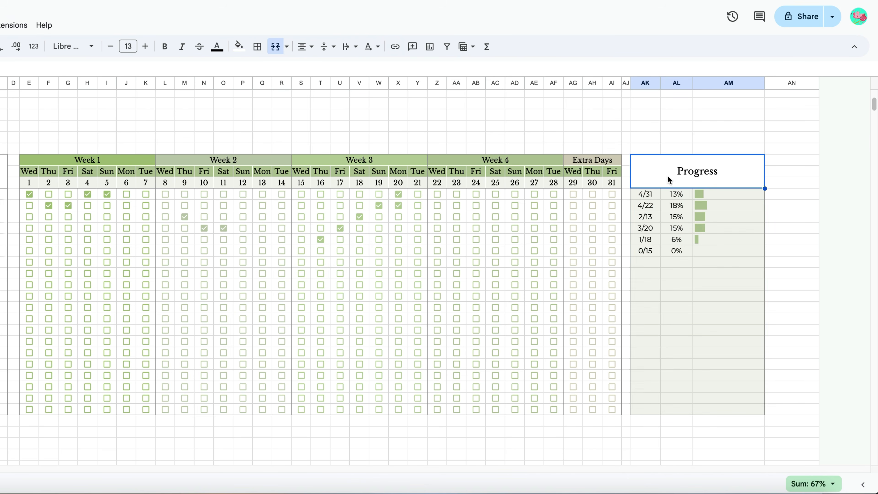
{"action": "left_click", "coordinate": [238, 45]}
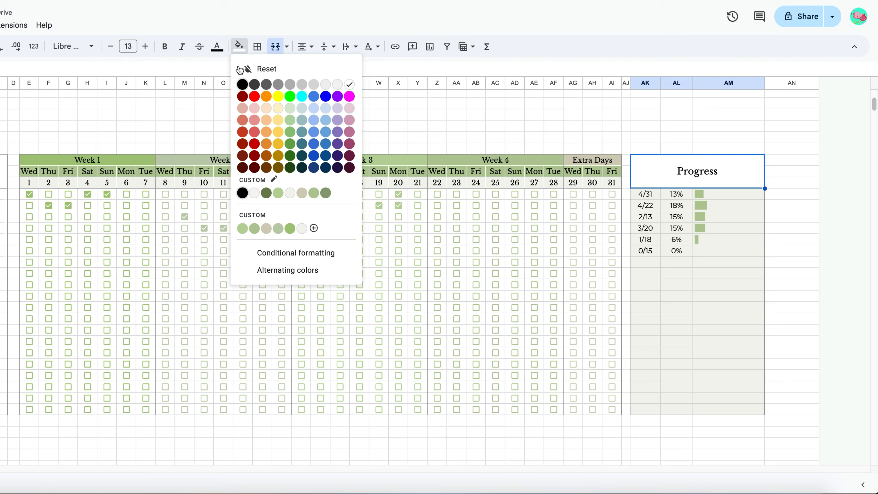
{"action": "left_click", "coordinate": [314, 195]}
{"action": "left_click", "coordinate": [726, 239]}
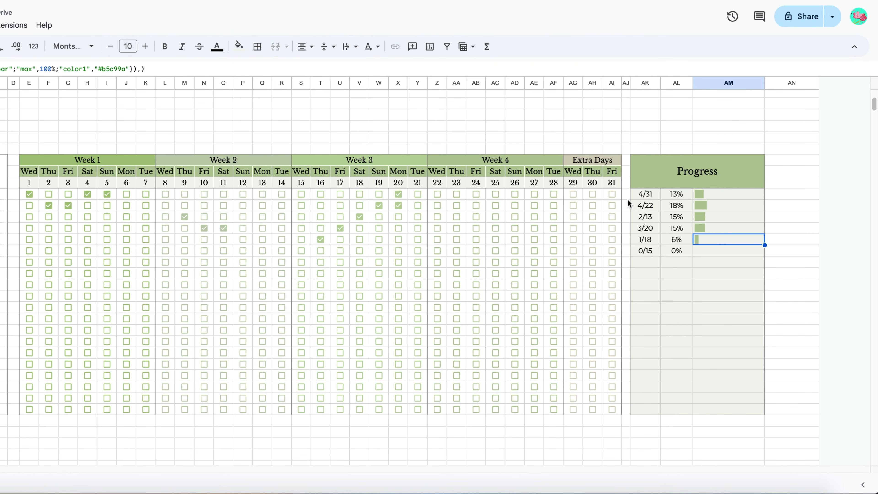
Apply white inner borders to the Progress rows AK29:AM48
{"action": "left_click_drag", "start_coordinate": [643, 194], "coordinate": [730, 411]}
{"action": "left_click", "coordinate": [258, 47]}
{"action": "left_click", "coordinate": [360, 71]}
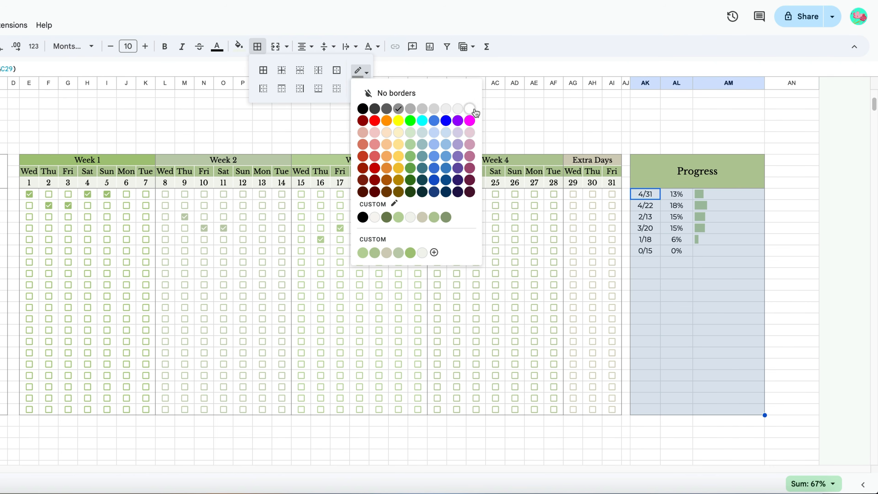
{"action": "left_click", "coordinate": [471, 110]}
{"action": "left_click", "coordinate": [318, 73]}
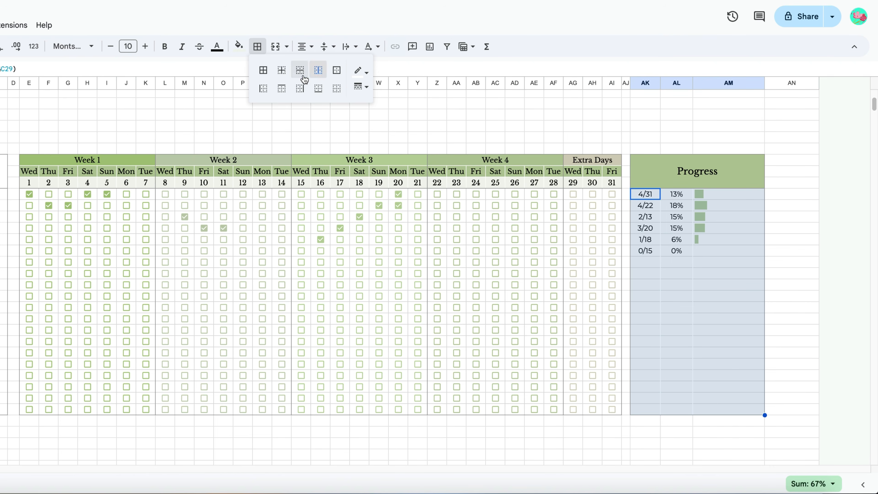
{"action": "left_click", "coordinate": [534, 133]}
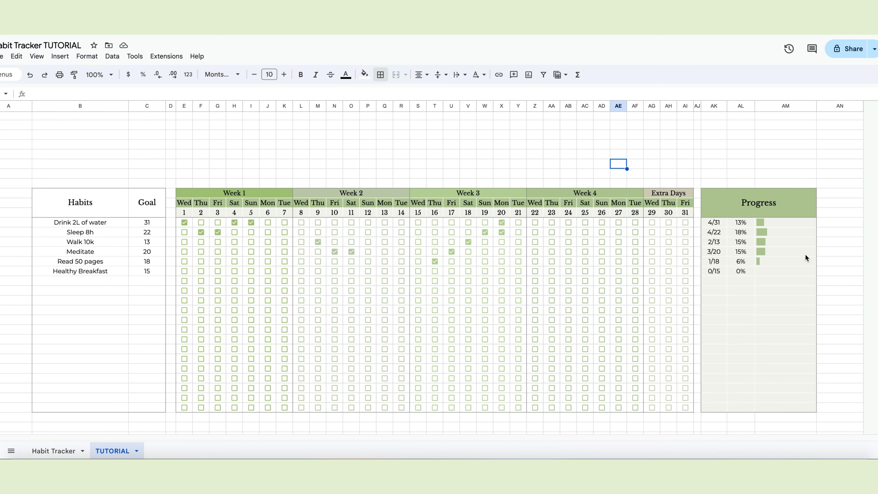
Merge B14:C15 above the Habits table and enter DAILY PROGRESS in it
{"action": "scroll", "coordinate": [805, 253], "scroll_direction": "up", "scroll_amount": 5}
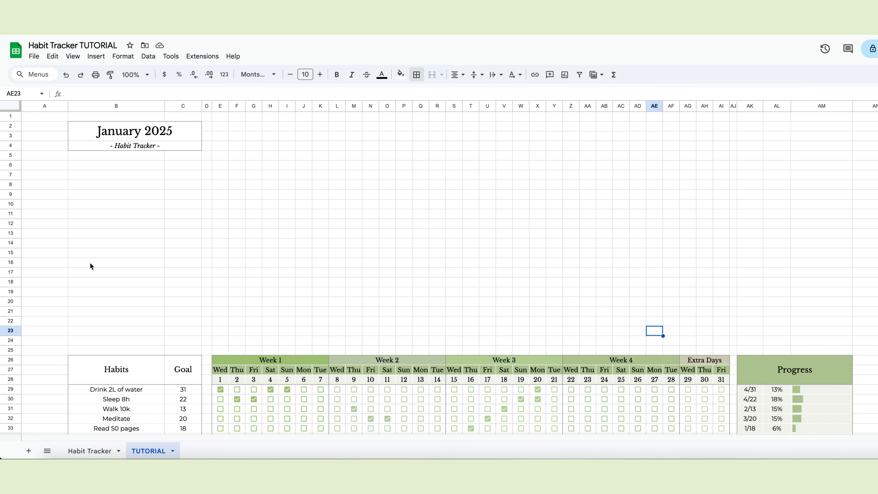
{"action": "left_click_drag", "start_coordinate": [59, 243], "coordinate": [147, 253]}
{"action": "left_click", "coordinate": [432, 74]}
{"action": "type", "text": "D"}
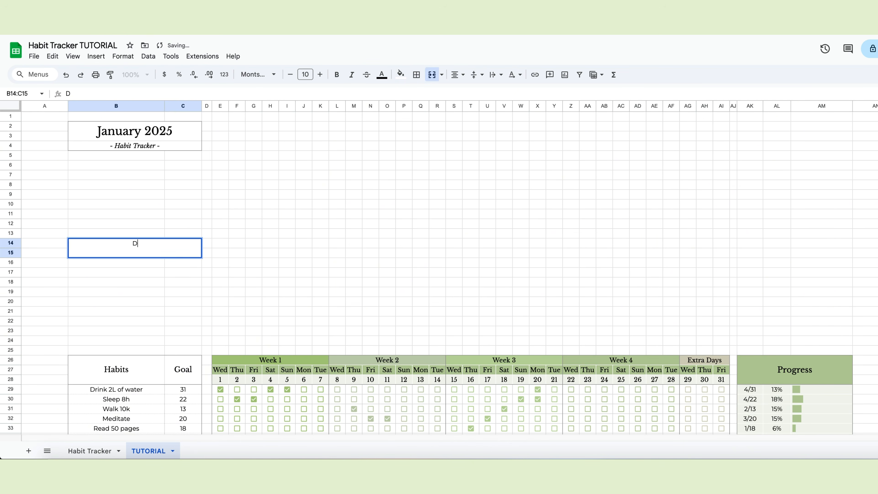
{"action": "type", "text": "AILY PROGRESS"}
Merge columns B and C separately in rows 19 to 21 and enter COMPLETED, YOUR GOAL and LEFT TO COMPLETE
{"action": "scroll", "coordinate": [133, 268], "scroll_direction": "down", "scroll_amount": 1}
{"action": "left_click_drag", "start_coordinate": [124, 276], "coordinate": [201, 297]}
{"action": "left_click", "coordinate": [432, 75]}
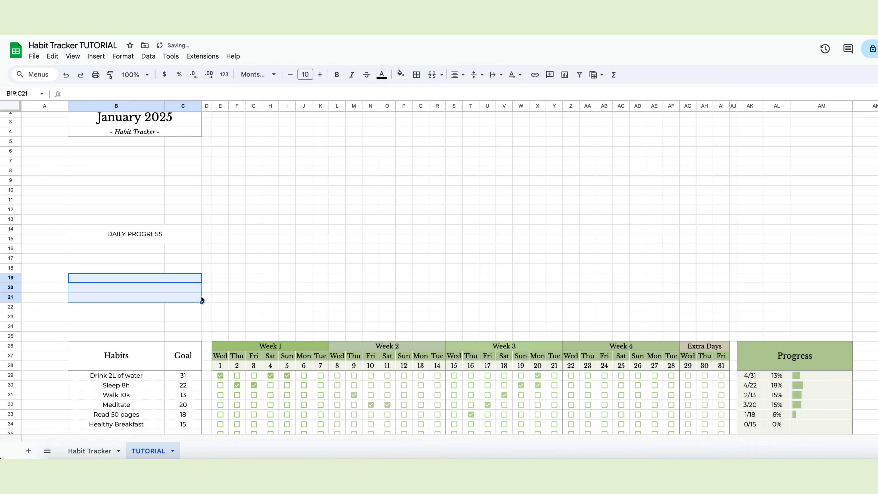
{"action": "left_click", "coordinate": [121, 281]}
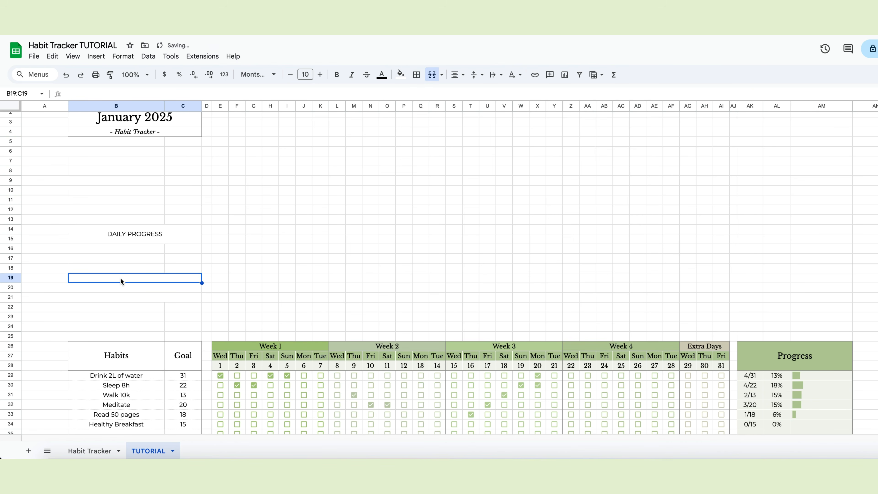
{"action": "type", "text": "COMPLET"}
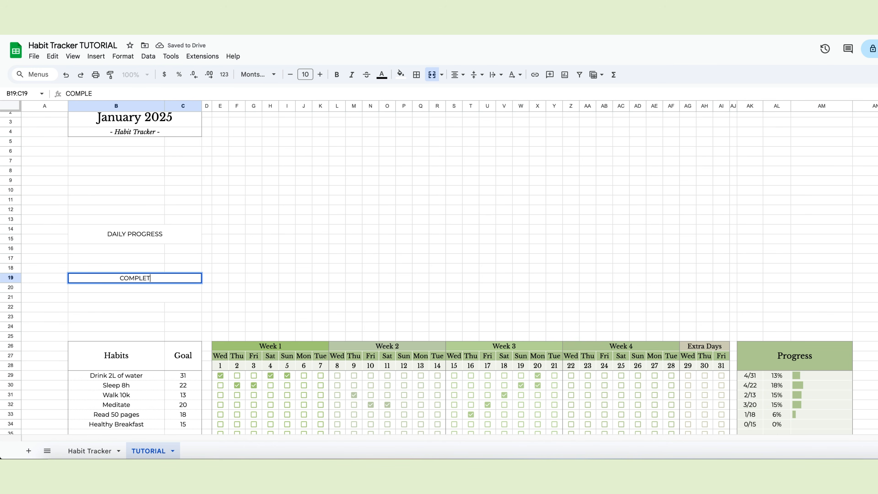
{"action": "type", "text": "ED"}
{"action": "key", "text": "Return"}
{"action": "type", "text": "YOUR GOAL"}
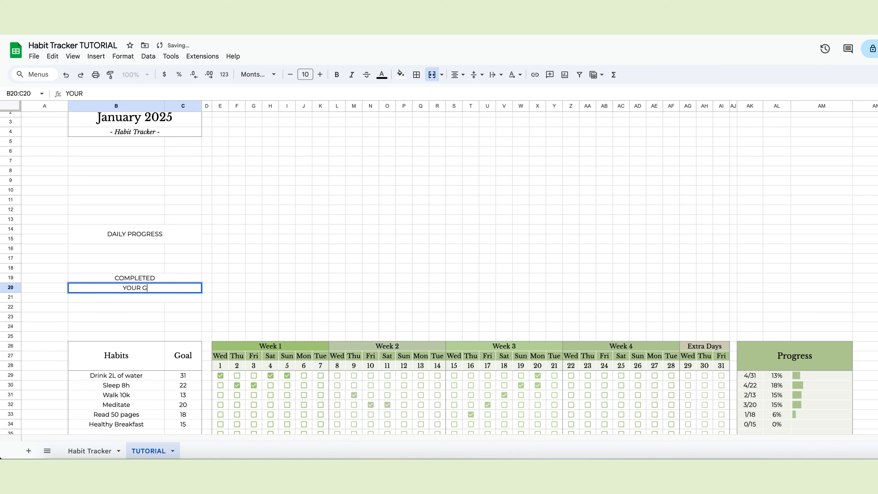
{"action": "key", "text": "Return"}
{"action": "type", "text": "LEFT TO COMPLETE"}
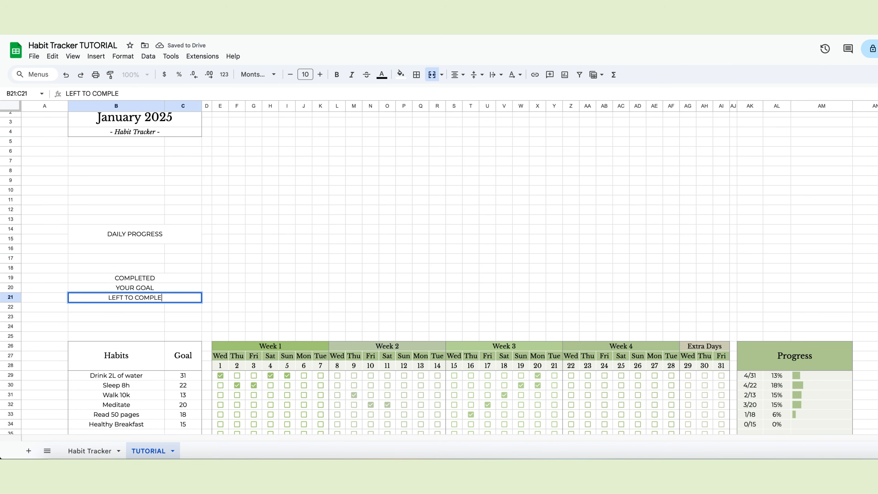
{"action": "key", "text": "Return"}
Merge B23:C24 and enter WEEKLY PROGRESS in it
{"action": "left_click", "coordinate": [98, 317]}
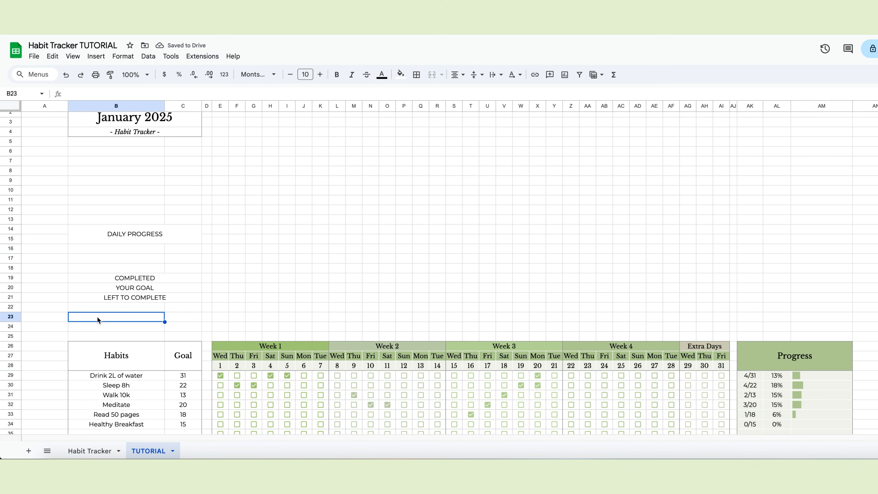
{"action": "left_click_drag", "start_coordinate": [99, 319], "coordinate": [178, 325]}
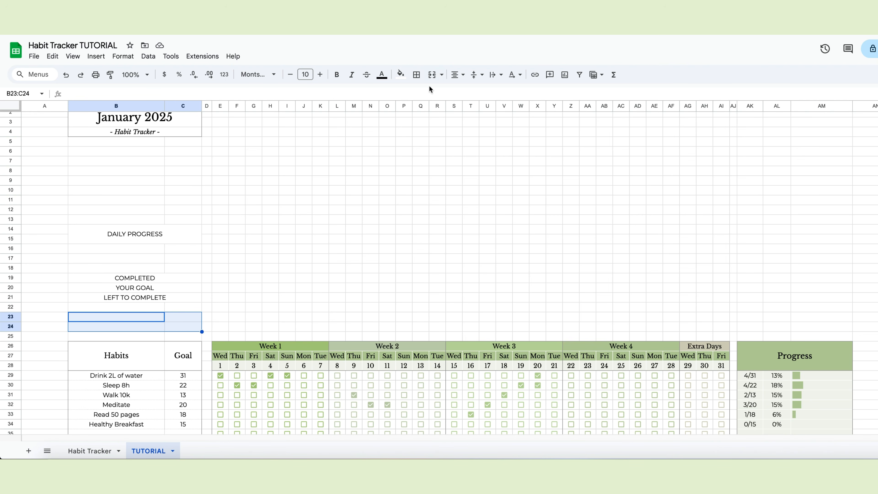
{"action": "left_click", "coordinate": [431, 75]}
{"action": "type", "text": "WEEKLY PROGRESS"}
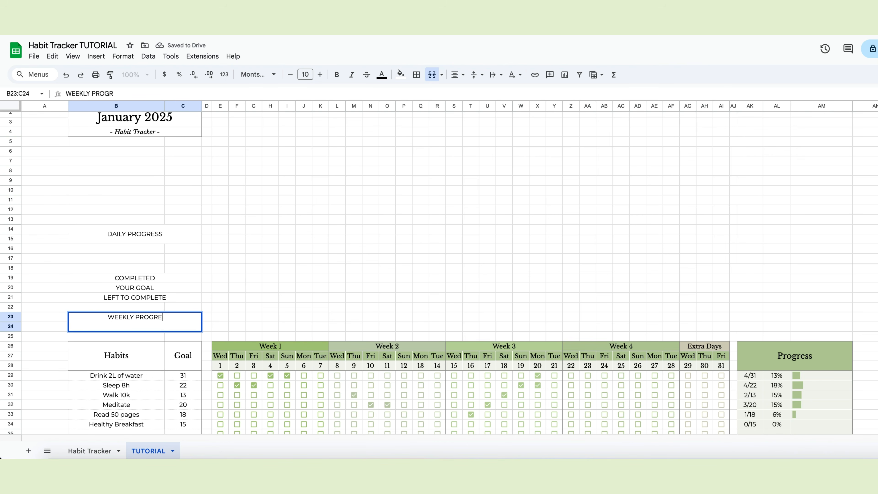
{"action": "key", "text": "Return"}
Right-align the progress labels in B14:C24 and set them in the Libre serif font used for the headings
{"action": "left_click_drag", "start_coordinate": [135, 234], "coordinate": [186, 327]}
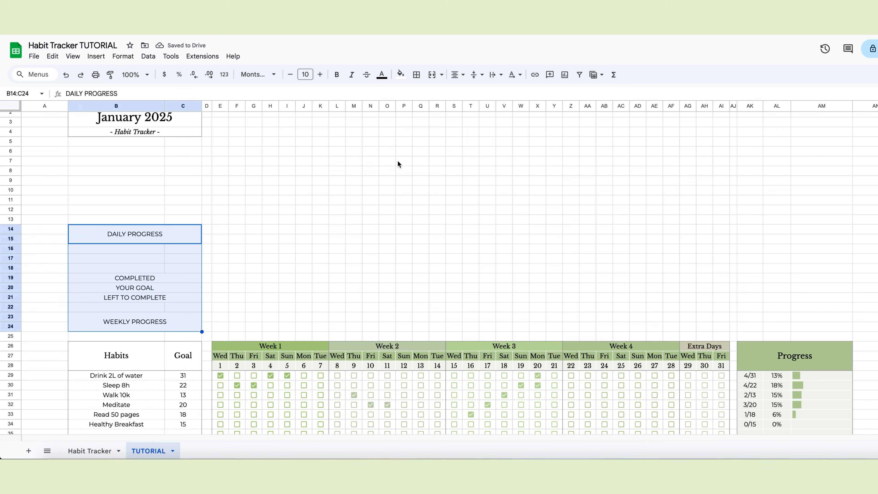
{"action": "left_click", "coordinate": [459, 75]}
{"action": "left_click", "coordinate": [487, 93]}
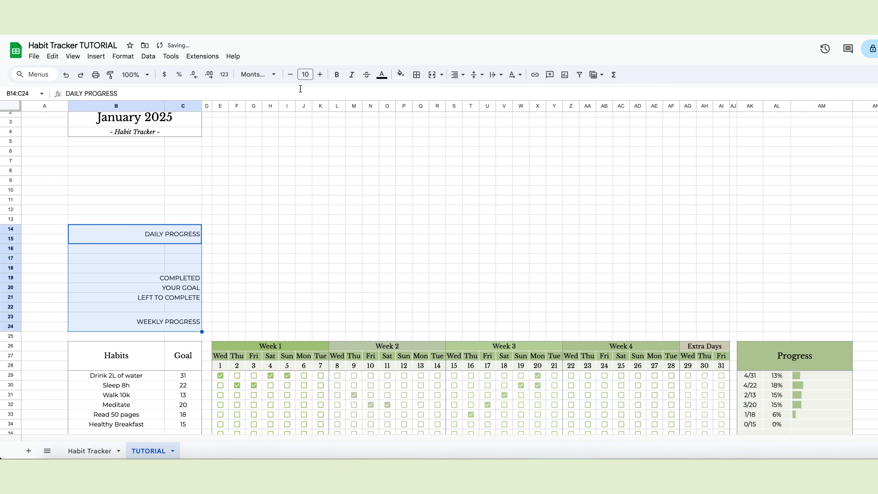
{"action": "left_click", "coordinate": [258, 75]}
{"action": "left_click", "coordinate": [273, 166]}
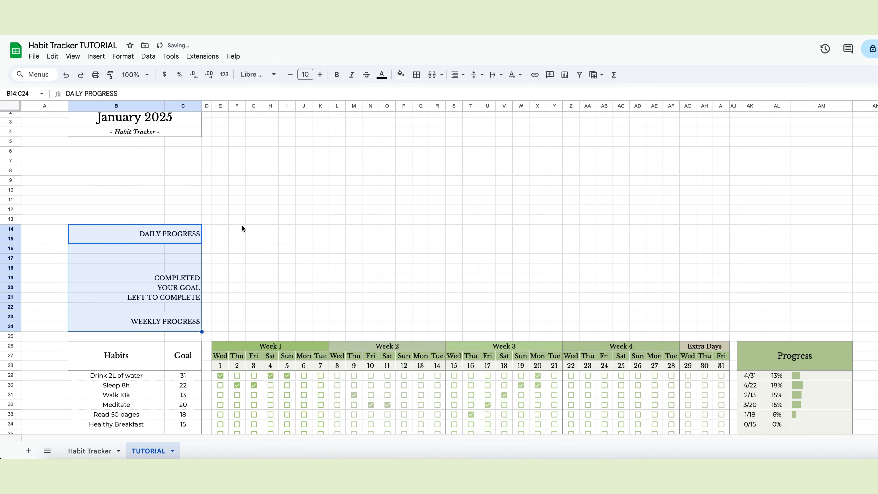
{"action": "left_click", "coordinate": [251, 242]}
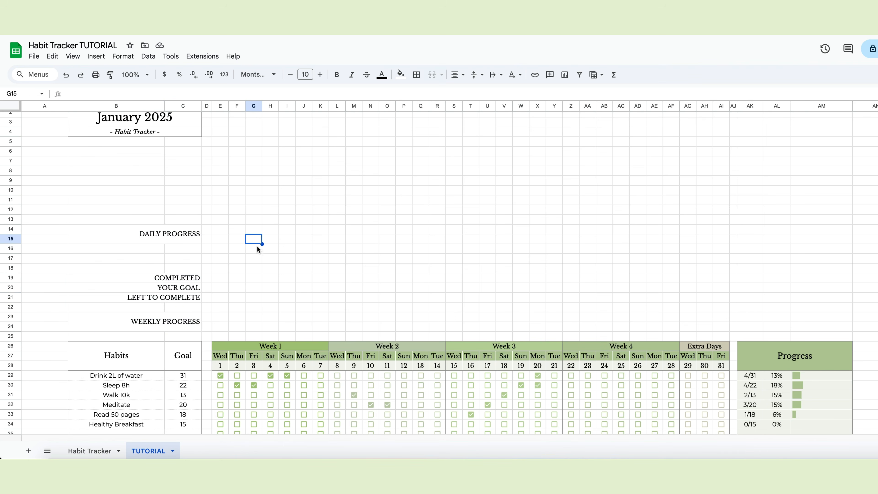
Enter =COUNTIF(E29:E48,TRUE) in E19 to count the first day's completed habits in the COMPLETED row
{"action": "left_click", "coordinate": [217, 278]}
{"action": "scroll", "coordinate": [217, 278], "scroll_direction": "down", "scroll_amount": 5}
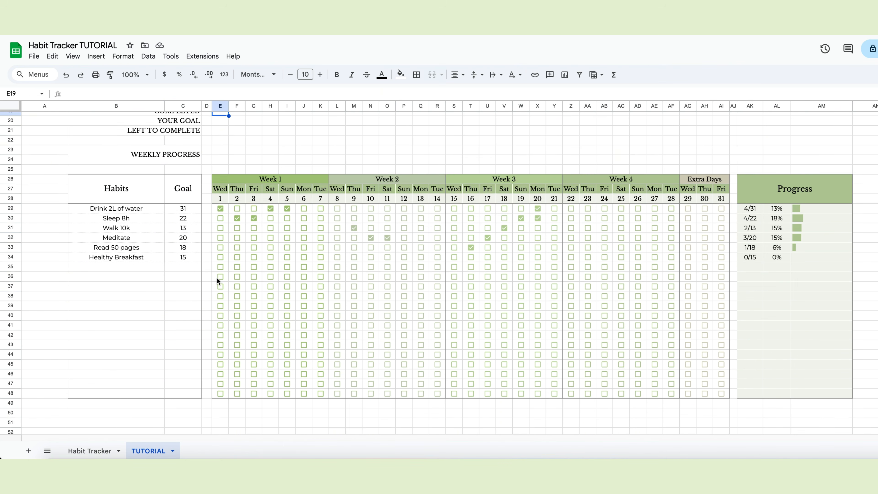
{"action": "scroll", "coordinate": [217, 278], "scroll_direction": "up", "scroll_amount": 1}
{"action": "type", "text": "=COU"}
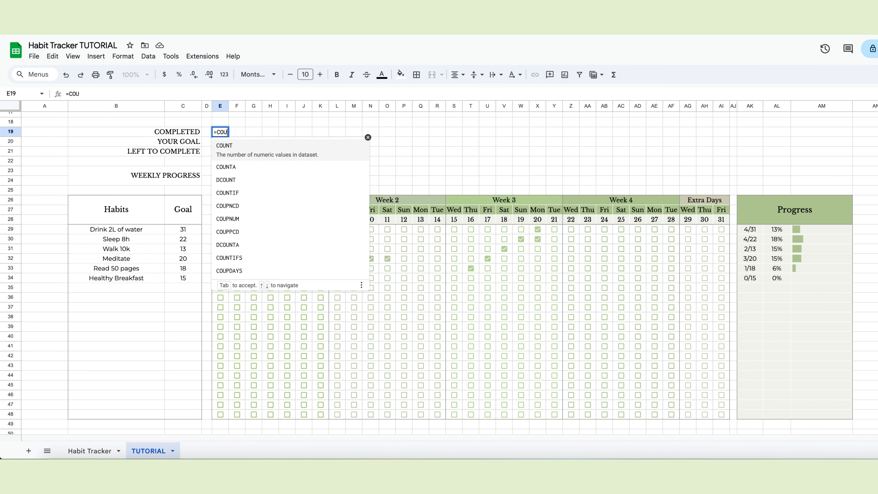
{"action": "type", "text": "NTIF"}
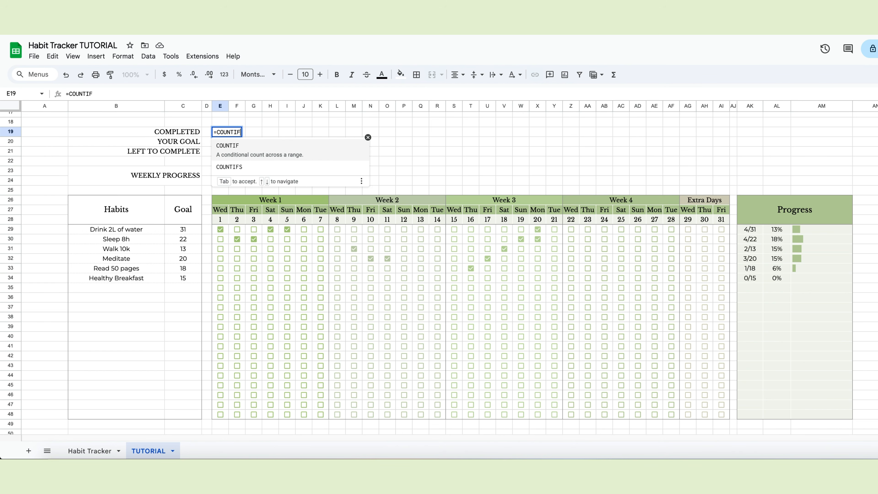
{"action": "type", "text": "("}
{"action": "left_click", "coordinate": [368, 137]}
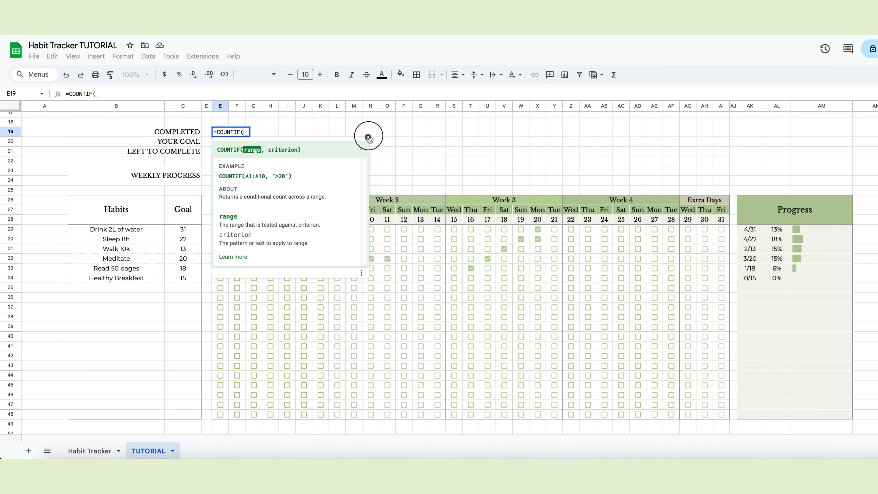
{"action": "left_click_drag", "start_coordinate": [222, 229], "coordinate": [218, 413]}
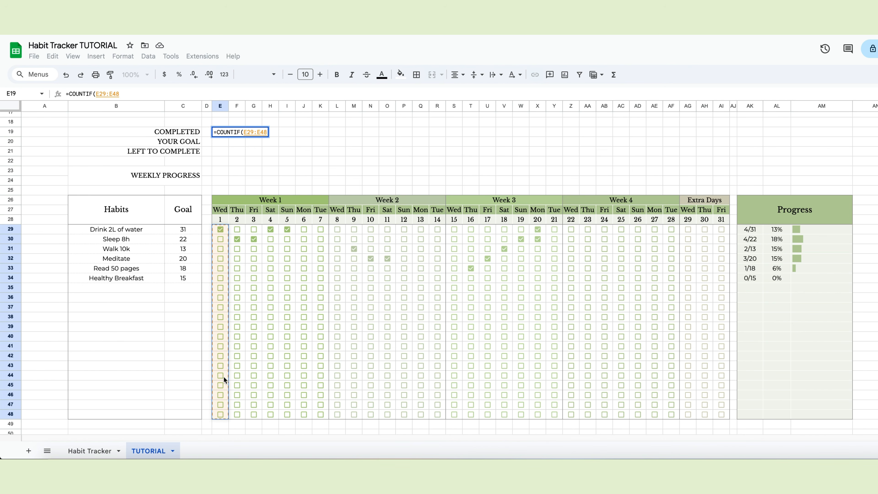
{"action": "type", "text": ",TR"}
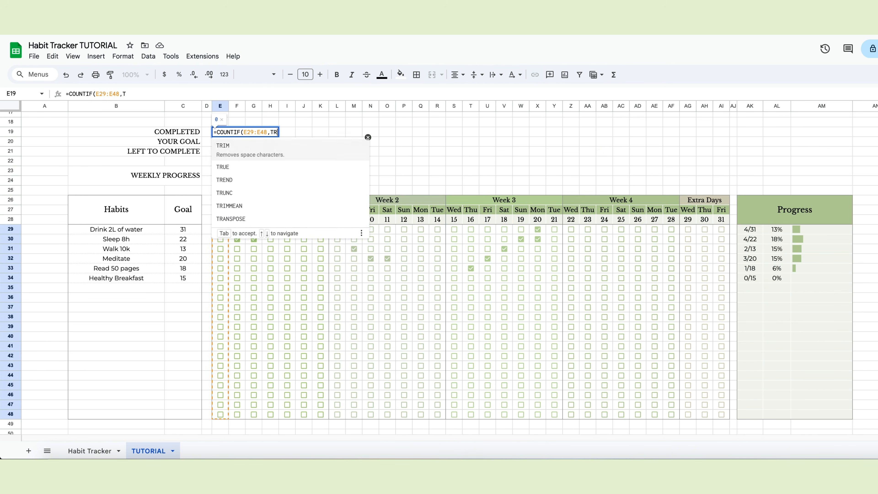
{"action": "type", "text": "UE)"}
{"action": "key", "text": "Return"}
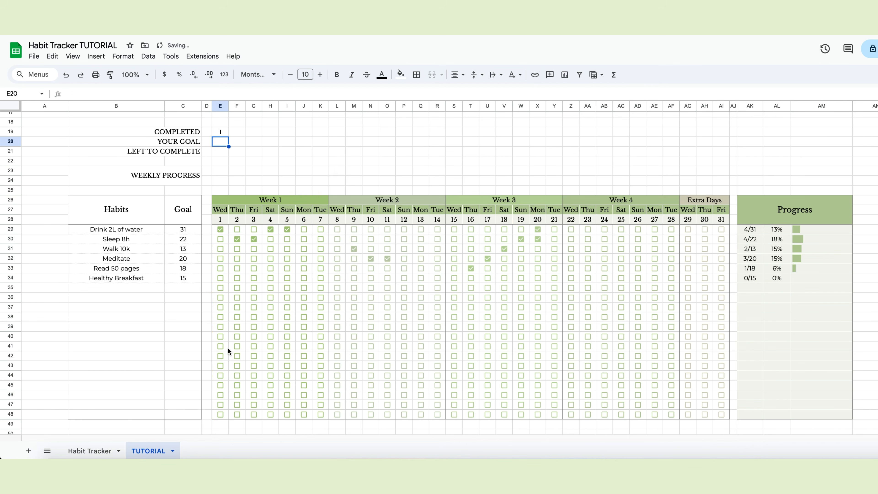
Wrap the COUNTIF formula in E19 in an IF that leaves the cell empty when E28 is blank, starting =IF(E28="",,
{"action": "left_click", "coordinate": [215, 128]}
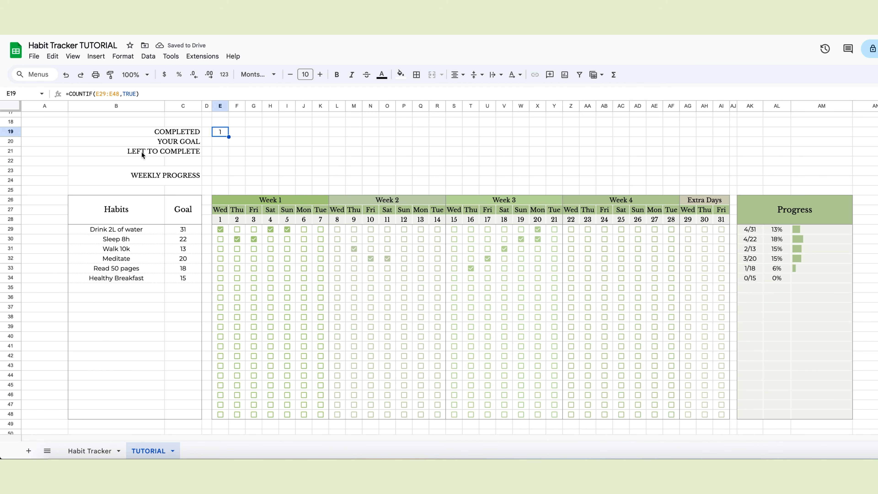
{"action": "left_click", "coordinate": [68, 94]}
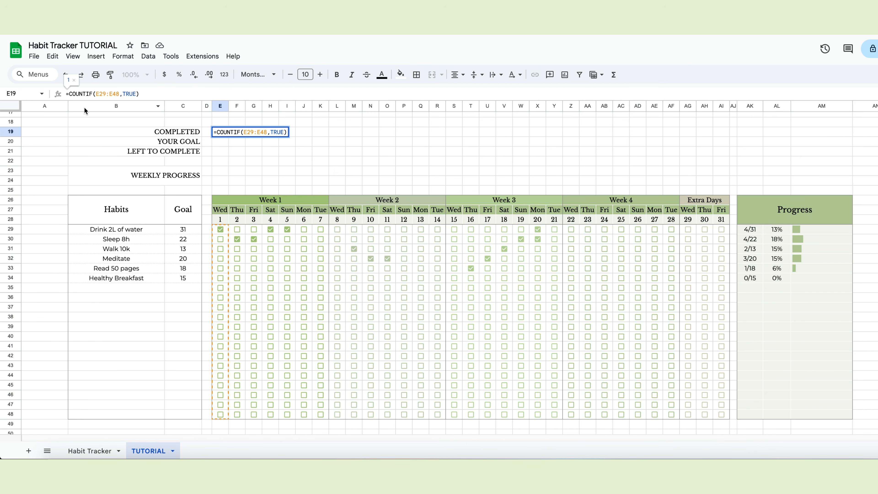
{"action": "type", "text": "IF(E"}
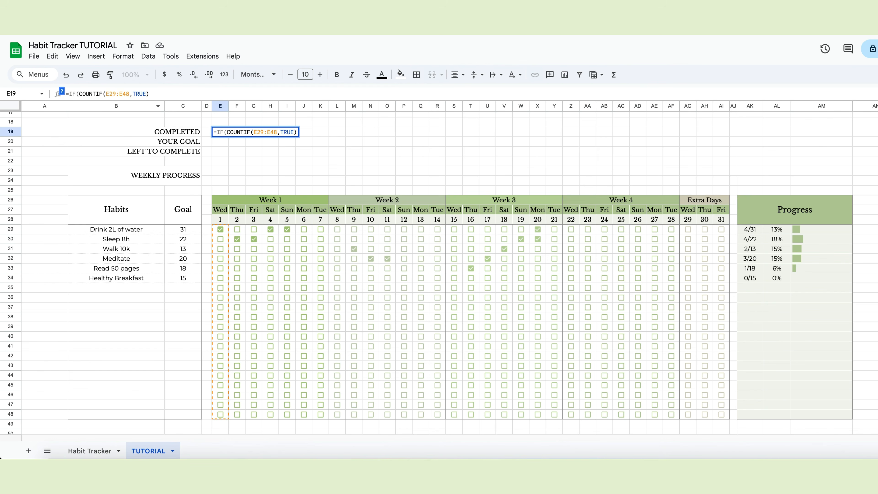
{"action": "type", "text": "28"}
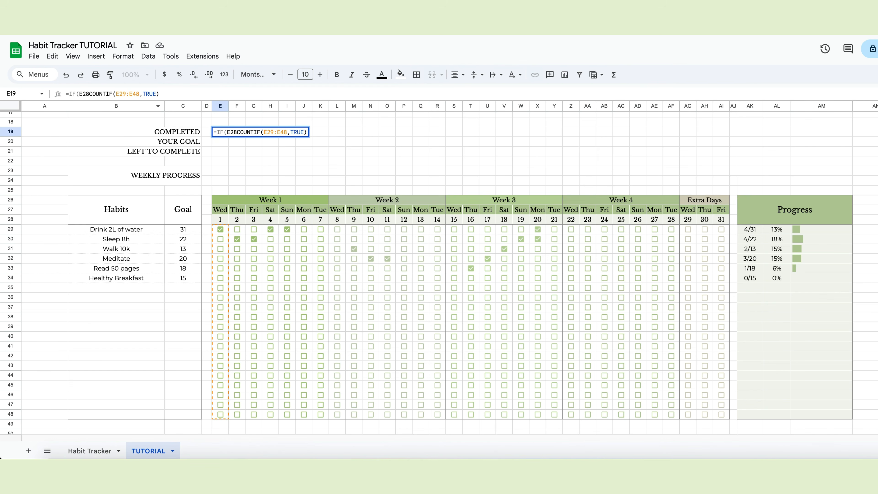
{"action": "type", "text": "=\"\",,"}
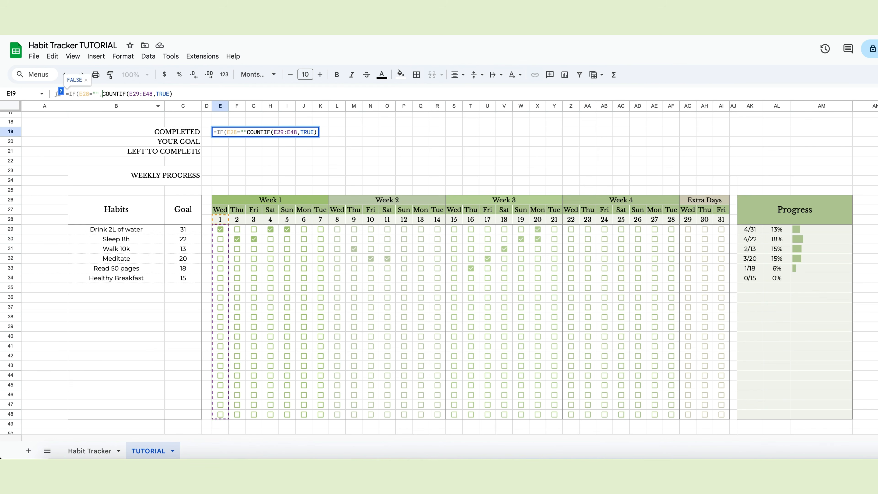
Finish E19's formula as =IF(E28="",,COUNTIF(E29:E48,TRUE)) and fill it across the COMPLETED row through AI19
{"action": "left_click", "coordinate": [195, 90]}
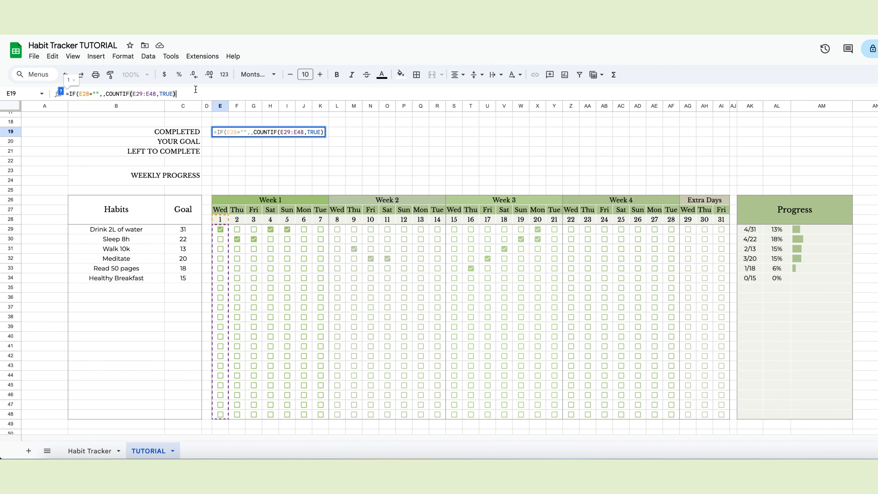
{"action": "key", "text": "Return"}
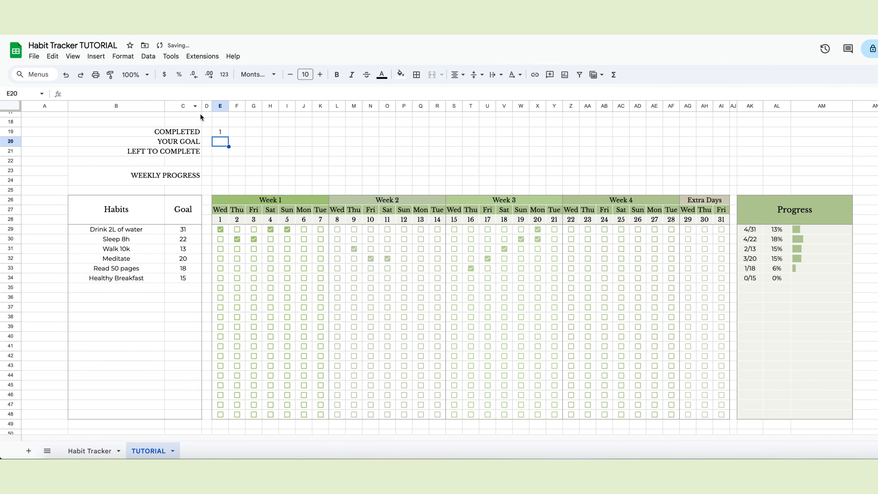
{"action": "left_click", "coordinate": [219, 131]}
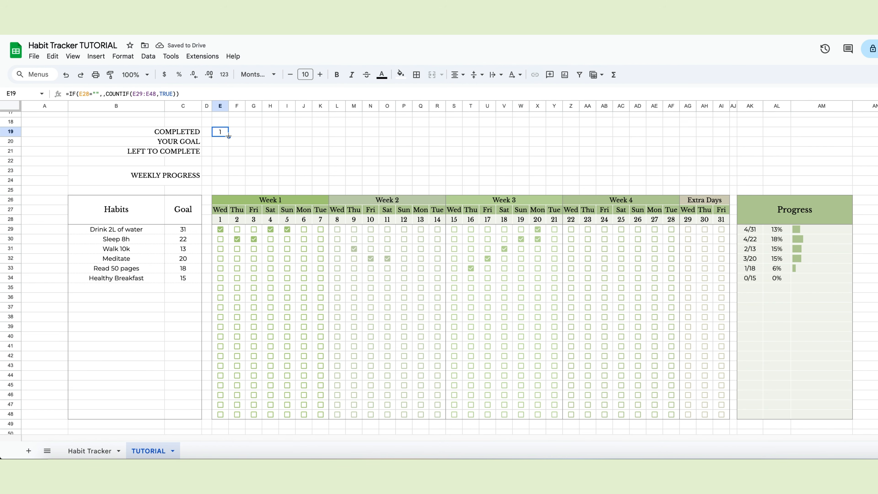
{"action": "left_click_drag", "start_coordinate": [228, 136], "coordinate": [725, 128]}
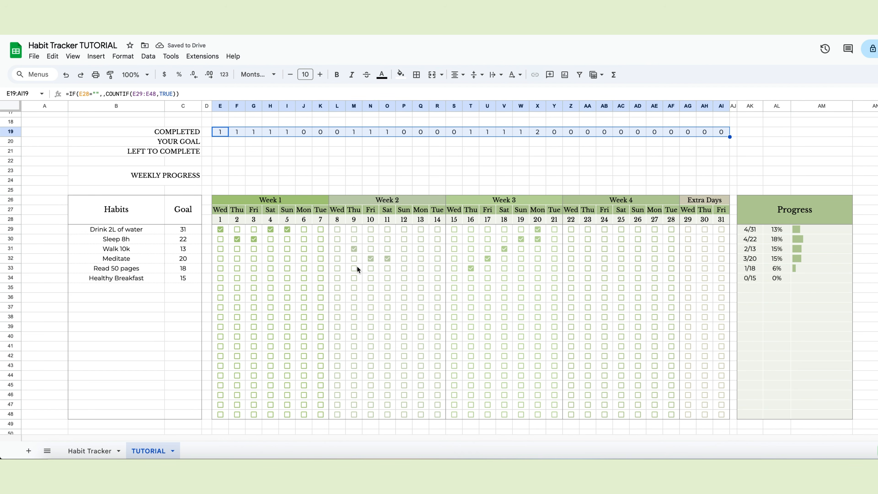
Tick the day 1 checkboxes for Sleep 8h, Walk 10k and Meditate
{"action": "left_click", "coordinate": [220, 239]}
{"action": "left_click", "coordinate": [220, 249]}
{"action": "left_click", "coordinate": [220, 258]}
Write =COUNTIF(B29:B48,"<>") in E20 to count the listed habits for the YOUR GOAL row
{"action": "left_click", "coordinate": [218, 145]}
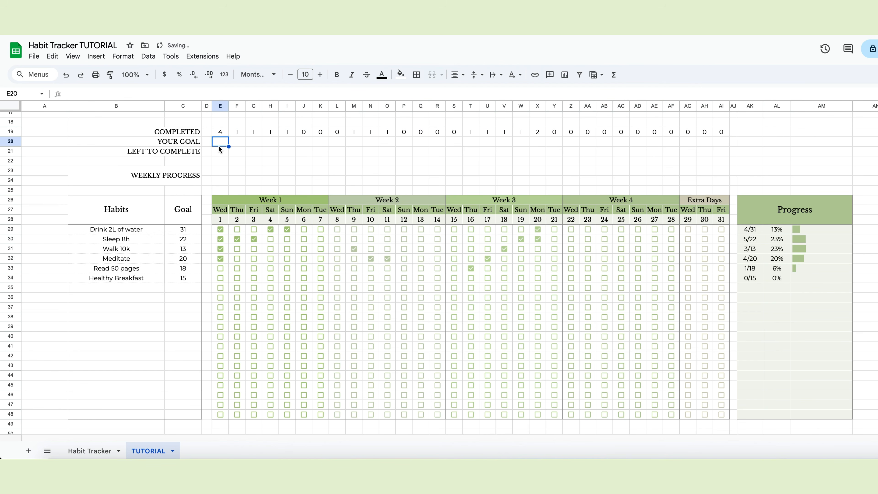
{"action": "type", "text": "="}
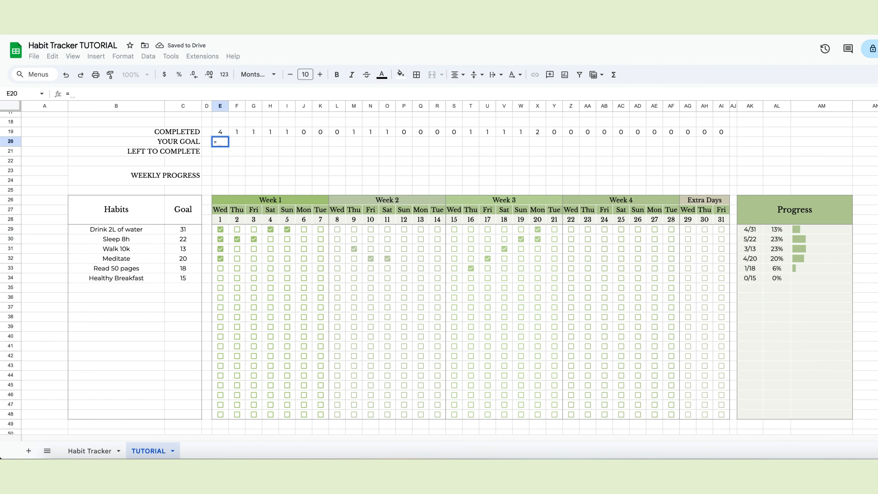
{"action": "type", "text": "COUN"}
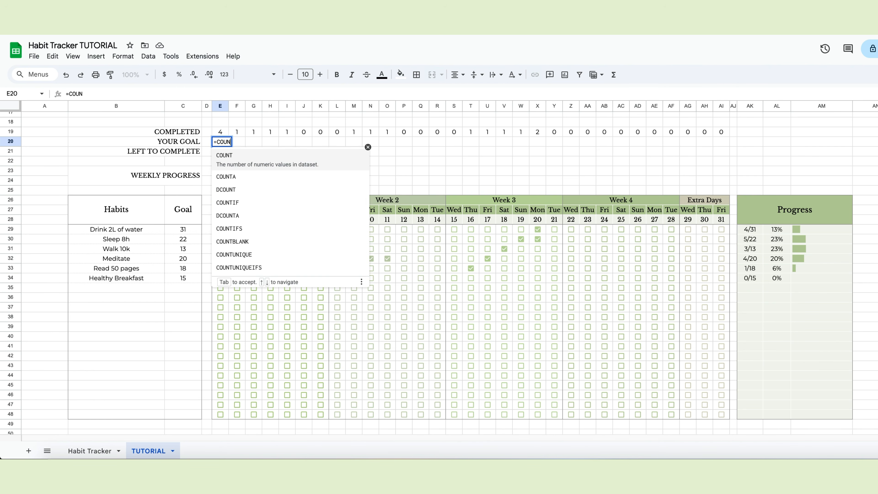
{"action": "key", "text": "Down"}
{"action": "key", "text": "Down"}
{"action": "key", "text": "Down"}
{"action": "key", "text": "Tab"}
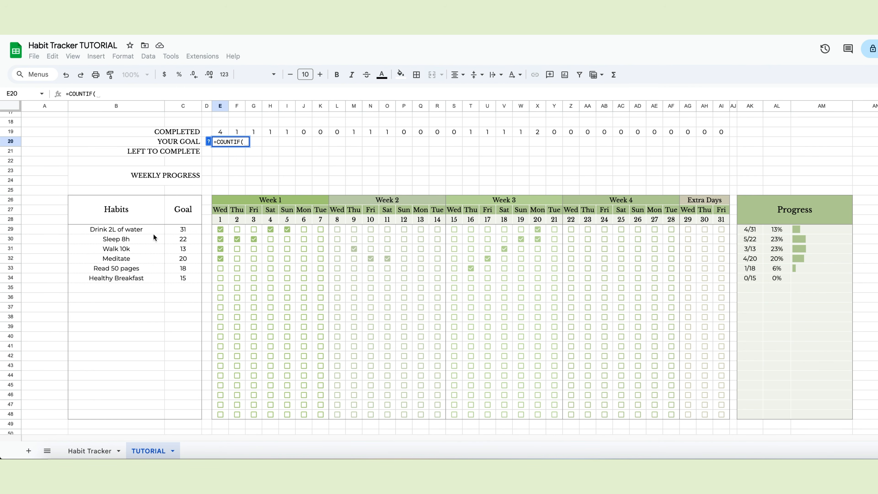
{"action": "left_click_drag", "start_coordinate": [152, 230], "coordinate": [140, 414]}
{"action": "type", "text": ",\""}
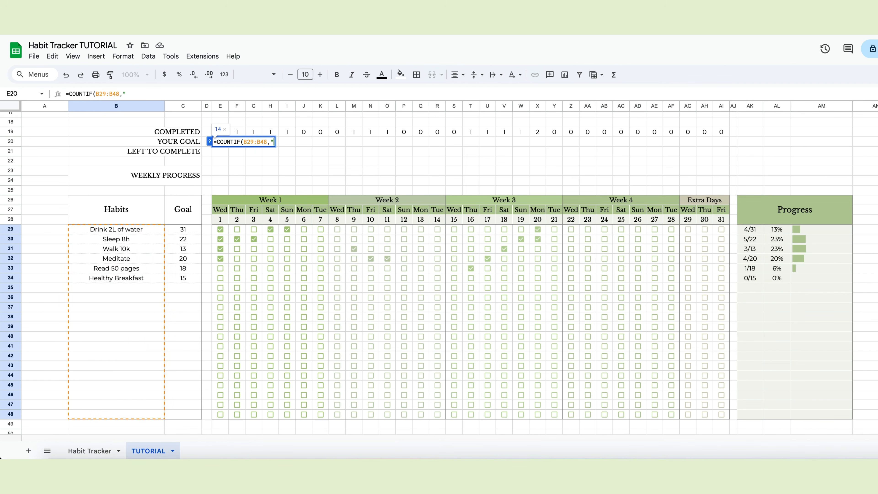
{"action": "type", "text": "<>\")"}
Wrap E20's count in IF(E28="",, ...) and make the habit range absolute as $B$29:$B$48
{"action": "left_click", "coordinate": [215, 142]}
{"action": "type", "text": "IF("}
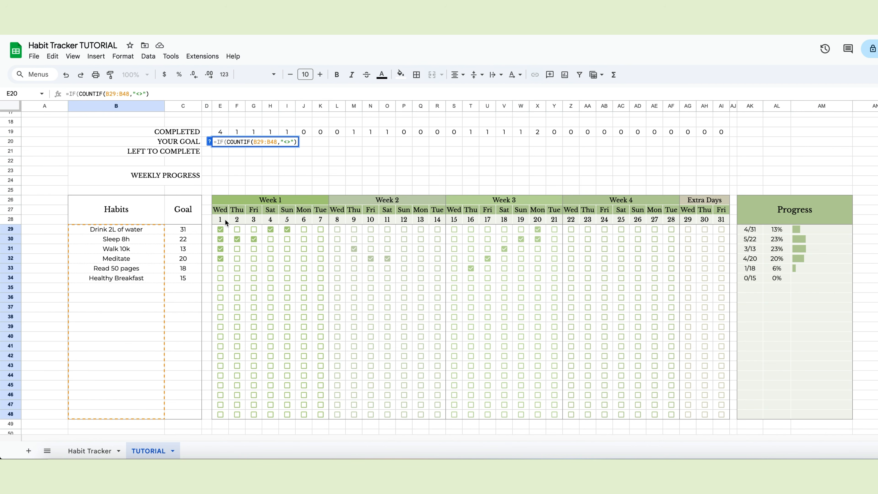
{"action": "type", "text": "E"}
{"action": "type", "text": "28=\""}
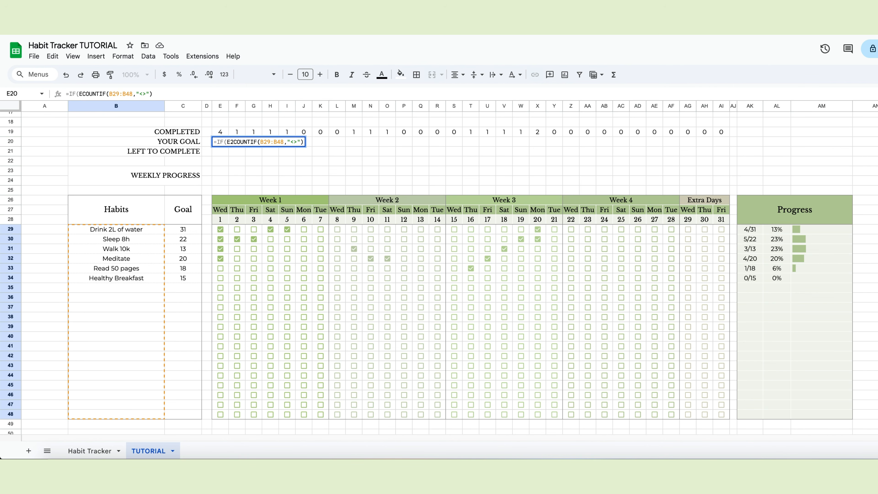
{"action": "type", "text": "\",,"}
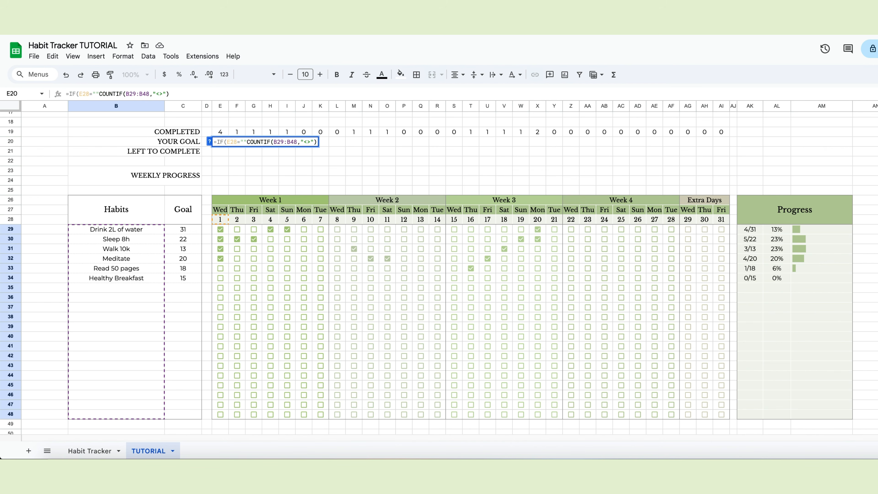
{"action": "left_click", "coordinate": [288, 143]}
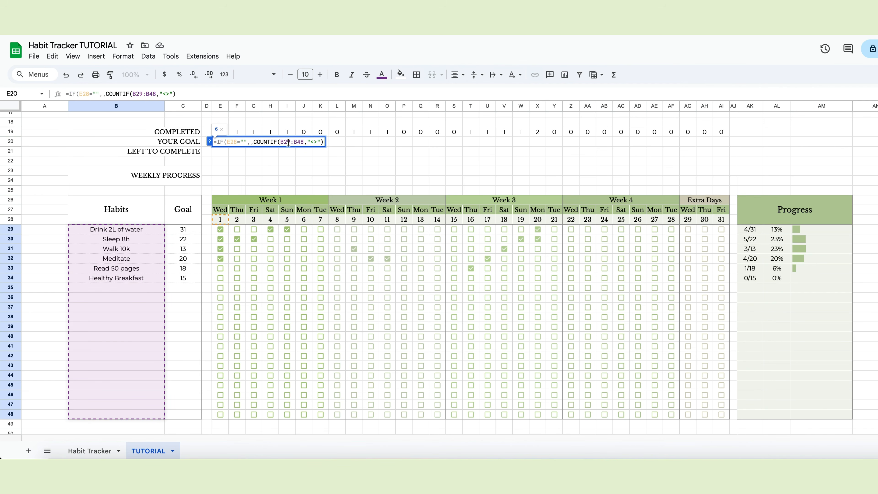
{"action": "key", "text": "F4"}
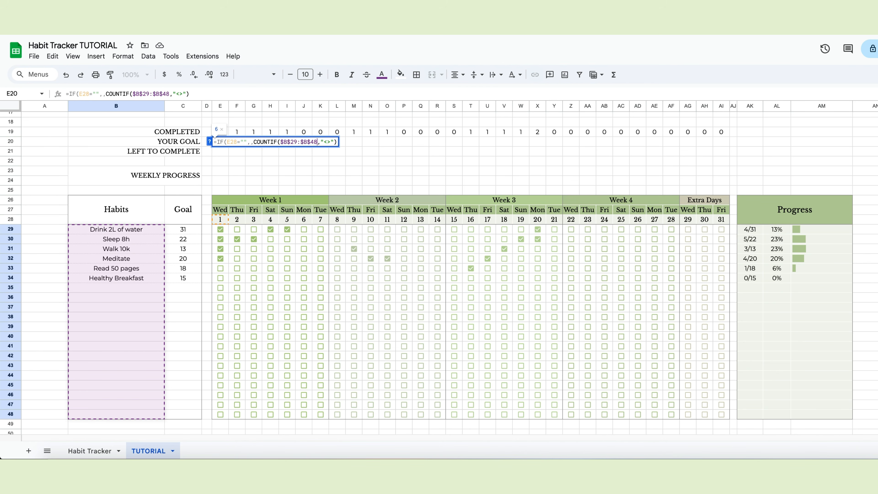
{"action": "key", "text": "Return"}
Fill the E20 formula across the YOUR GOAL row through AI20
{"action": "left_click", "coordinate": [218, 133]}
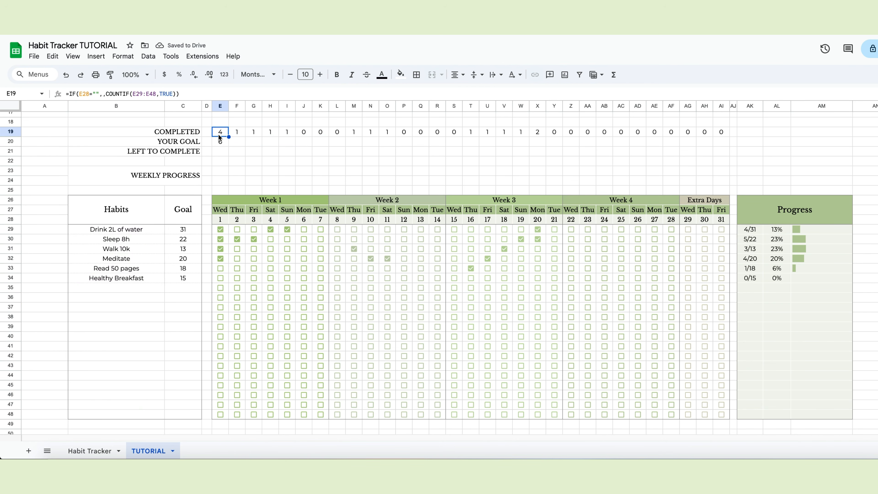
{"action": "left_click", "coordinate": [218, 142]}
{"action": "left_click_drag", "start_coordinate": [314, 150], "coordinate": [722, 157]}
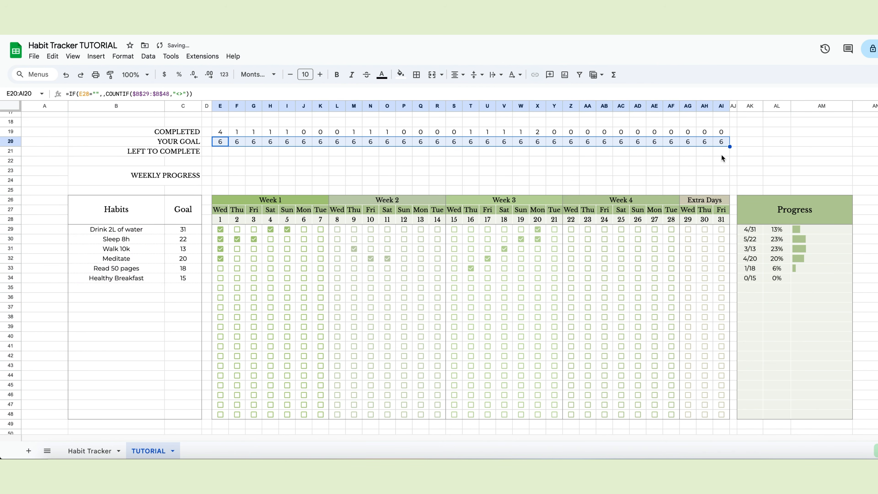
Write =E20-E19 in E21 to subtract completed habits from the goal in the LEFT TO COMPLETE row
{"action": "key", "text": "Down"}
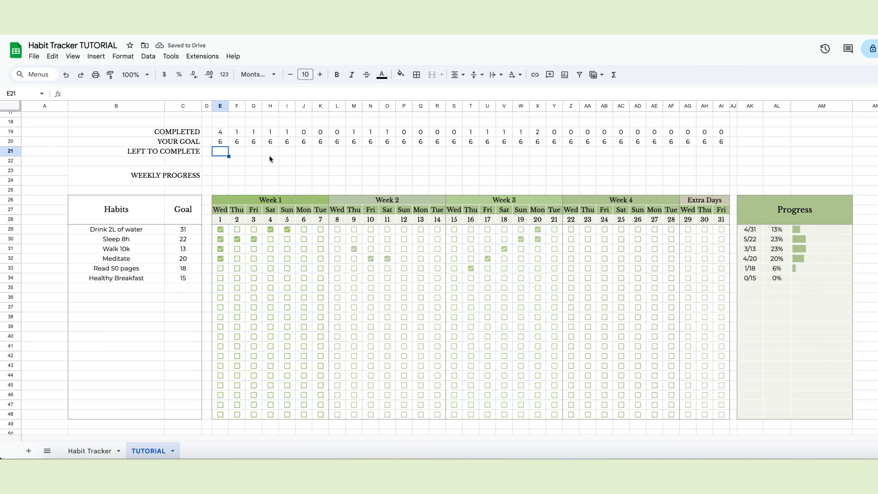
{"action": "type", "text": "="}
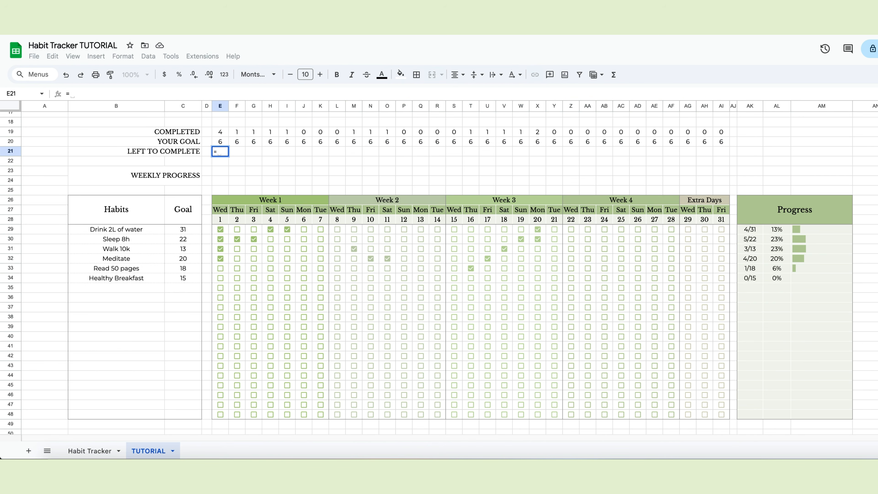
{"action": "left_click", "coordinate": [222, 140]}
{"action": "type", "text": "-"}
{"action": "left_click", "coordinate": [225, 133]}
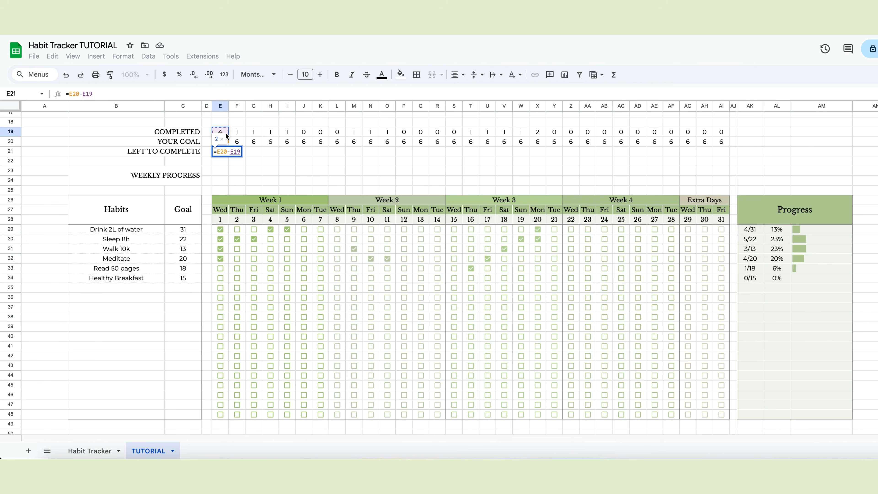
Change E21's formula to =IF(E28="",,E20-E19) and fill it across the LEFT TO COMPLETE row through AI21
{"action": "left_click", "coordinate": [216, 152]}
{"action": "type", "text": "IF"}
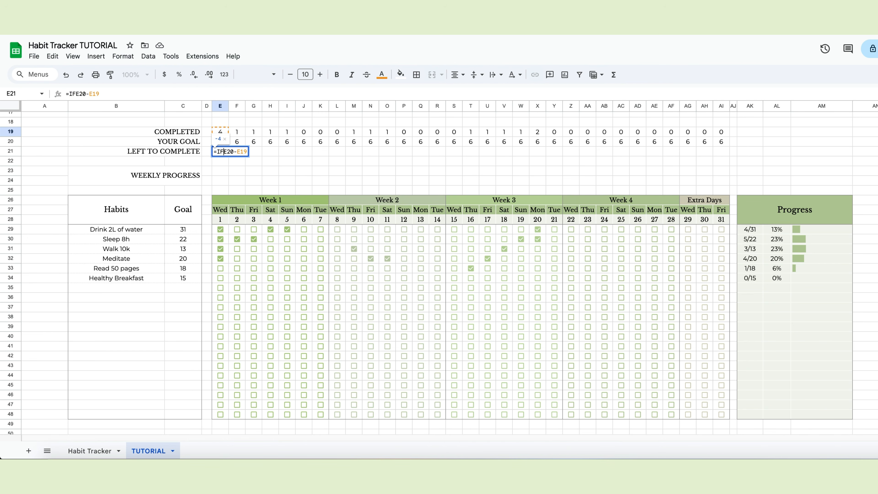
{"action": "type", "text": "("}
{"action": "type", "text": "E28"}
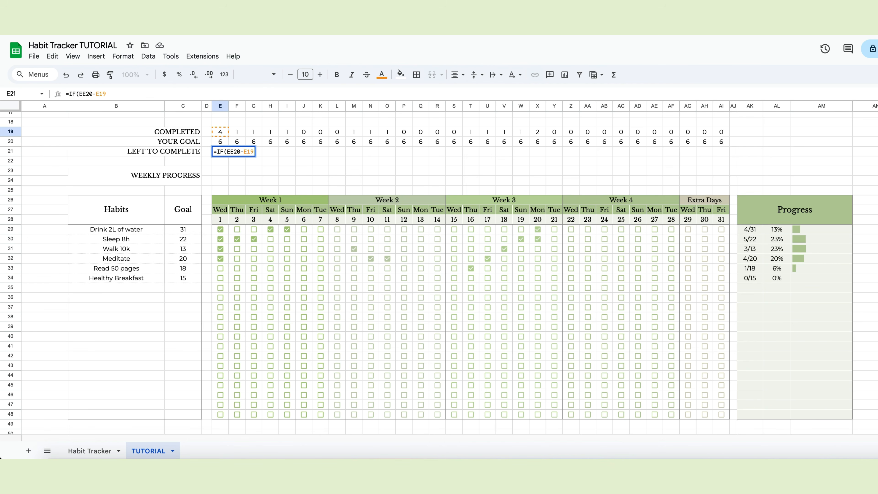
{"action": "type", "text": "=\"\",,"}
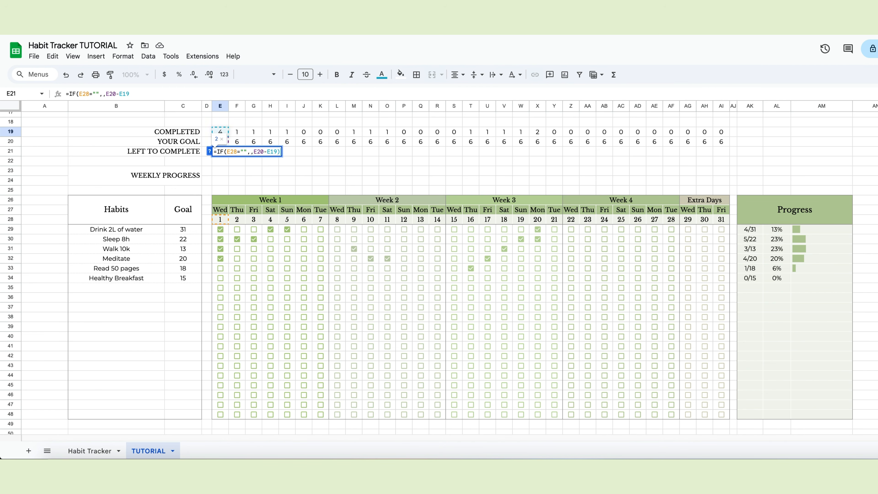
{"action": "key", "text": "Return"}
{"action": "left_click", "coordinate": [221, 151]}
{"action": "left_click_drag", "start_coordinate": [229, 156], "coordinate": [721, 153]}
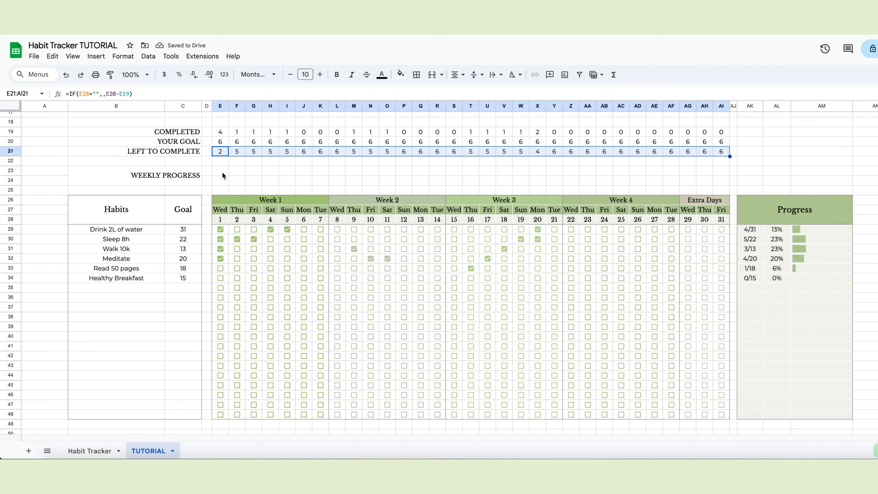
Merge the row 22 cells into one block per week, including E22:K22 for Week 1 and AG22:AI22 for Extra Days
{"action": "left_click_drag", "start_coordinate": [221, 162], "coordinate": [724, 162]}
{"action": "left_click", "coordinate": [432, 75]}
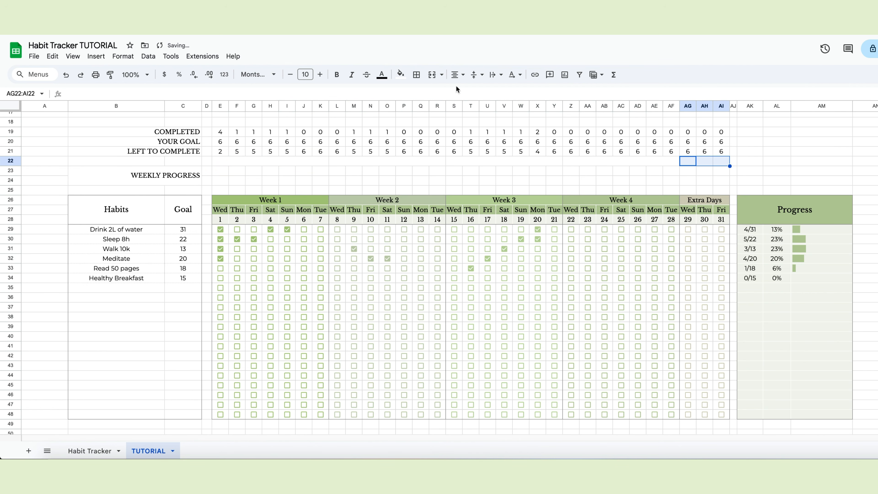
{"action": "left_click", "coordinate": [431, 75]}
{"action": "left_click", "coordinate": [283, 163]}
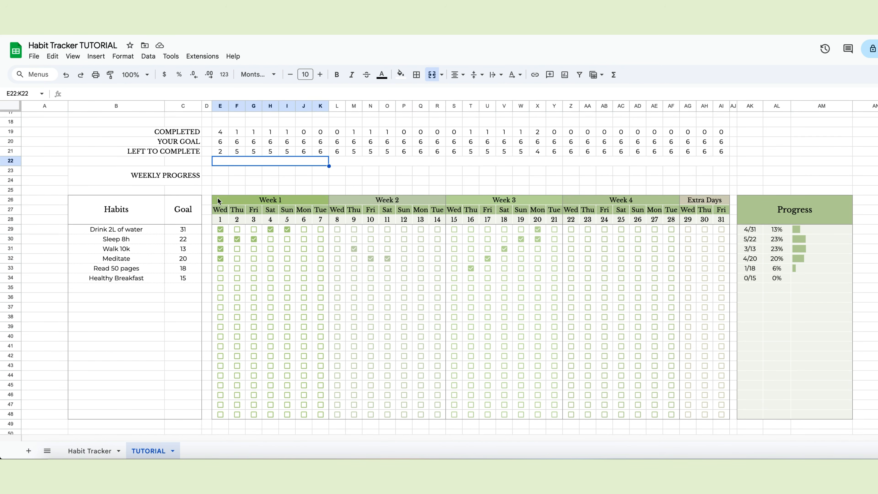
Write =SUM(E20:K20) in the merged Week 1 cell of row 22 to total the week's goals
{"action": "scroll", "coordinate": [228, 198], "scroll_direction": "up", "scroll_amount": 1}
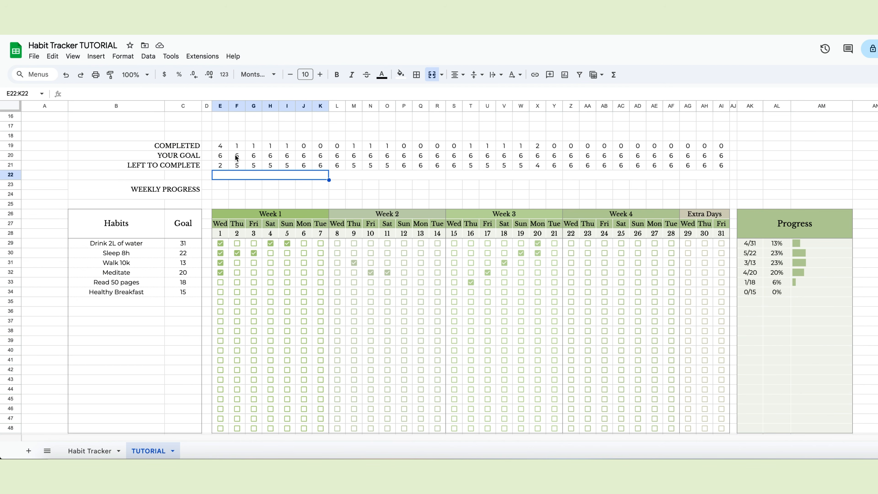
{"action": "type", "text": "=SUM"}
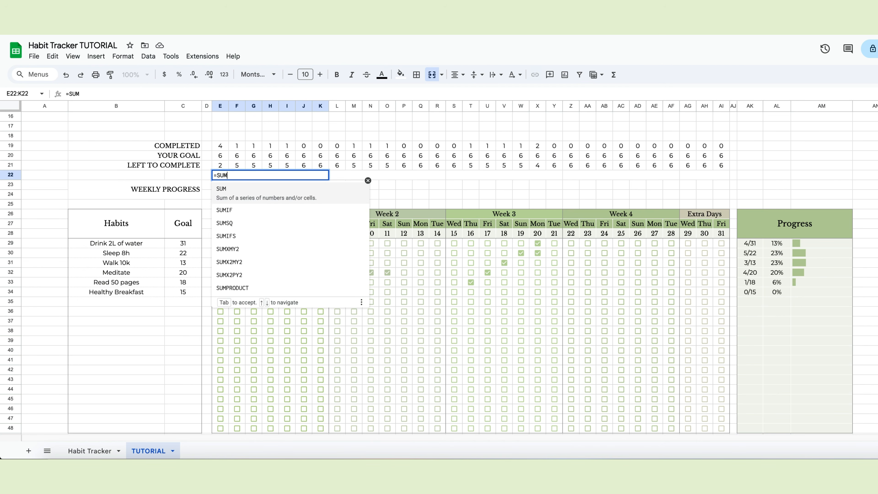
{"action": "type", "text": "("}
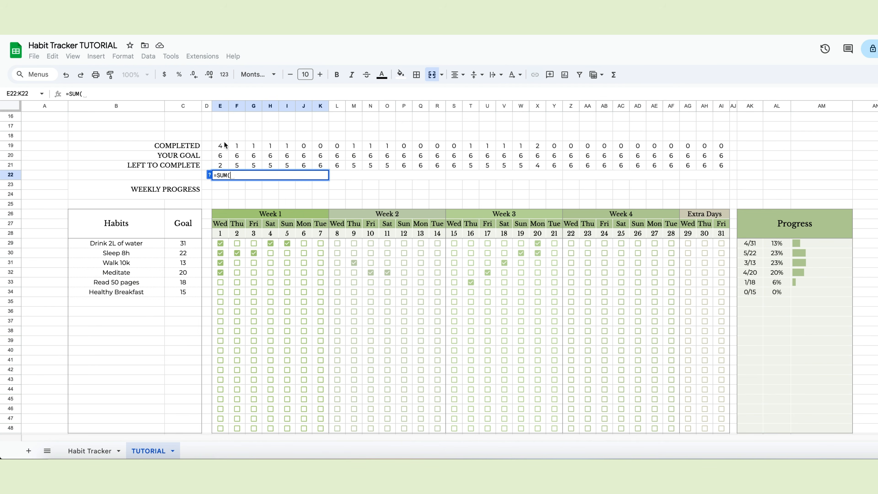
{"action": "left_click_drag", "start_coordinate": [222, 154], "coordinate": [317, 162]}
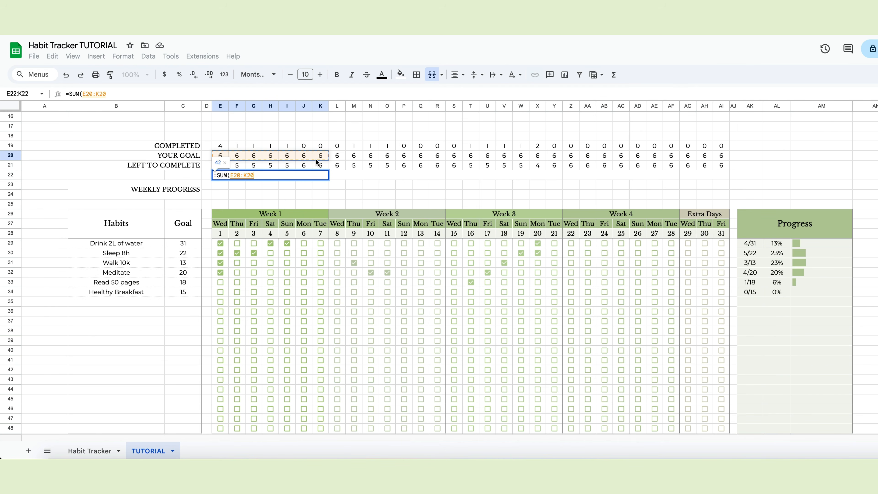
{"action": "type", "text": ")"}
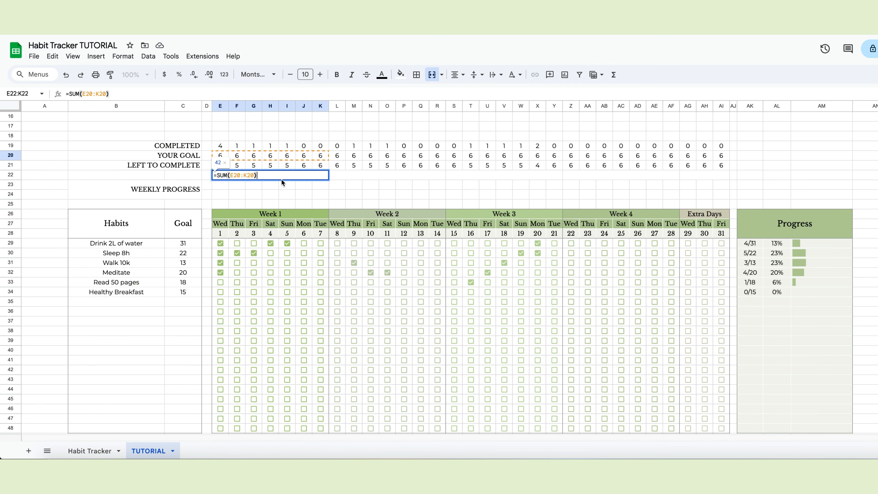
Insert the CONCATENATE function ahead of SUM(E20:K20) in the merged Week 1 cell of row 22
{"action": "key", "text": "Left"}
{"action": "key", "text": "Left"}
{"action": "key", "text": "Left"}
{"action": "key", "text": "Left"}
{"action": "key", "text": "Left"}
{"action": "key", "text": "Left"}
{"action": "key", "text": "Left"}
{"action": "key", "text": "Left"}
{"action": "key", "text": "Left"}
{"action": "key", "text": "Left"}
{"action": "key", "text": "Left"}
{"action": "key", "text": "Left"}
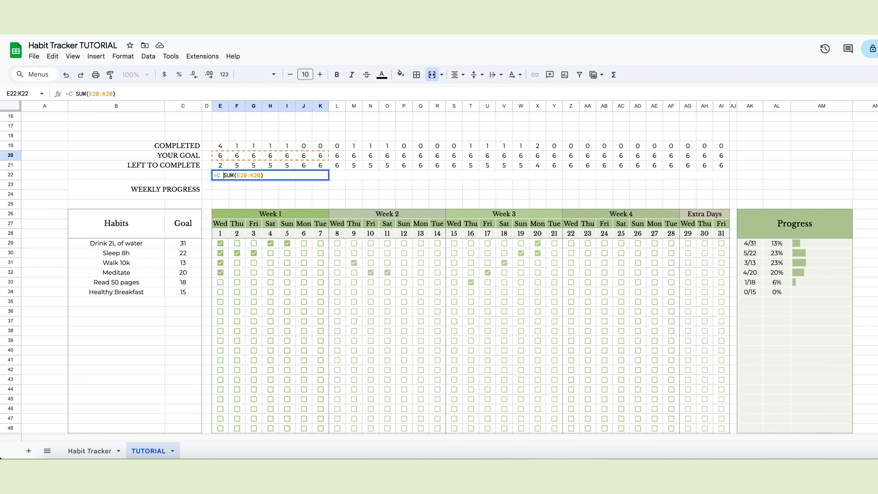
{"action": "type", "text": "CON"}
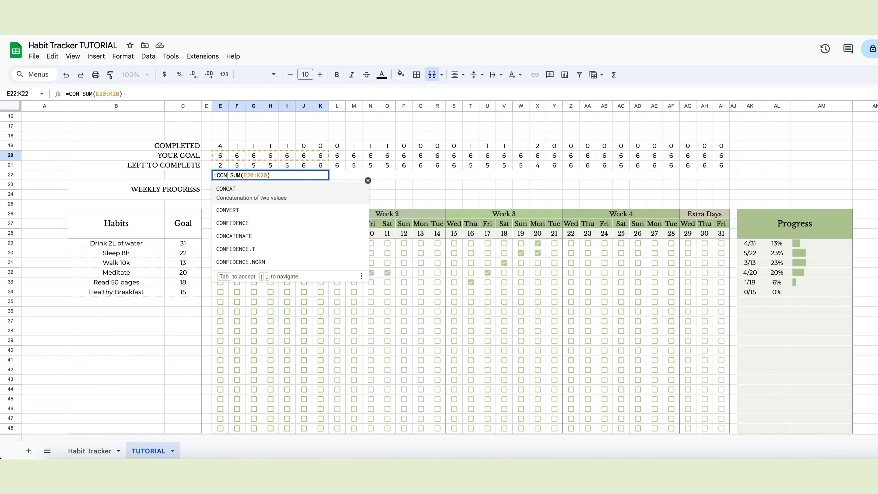
{"action": "key", "text": "Down"}
{"action": "key", "text": "Down"}
{"action": "key", "text": "Down"}
{"action": "key", "text": "Tab"}
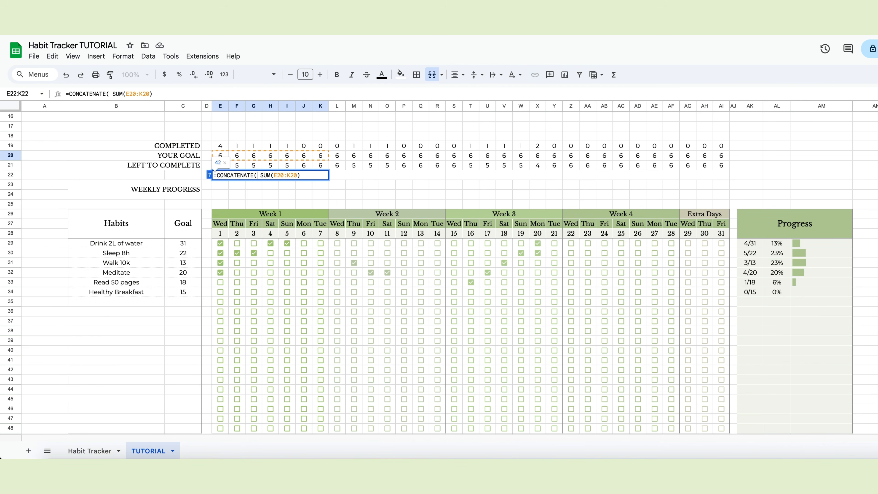
Complete the Week 1 formula as =CONCATENATE(SUM(E19:K19),"/",SUM(E20:K20)) and fill it across row 22 through the Week 4 block ending at AF22
{"action": "type", "text": "SUM("}
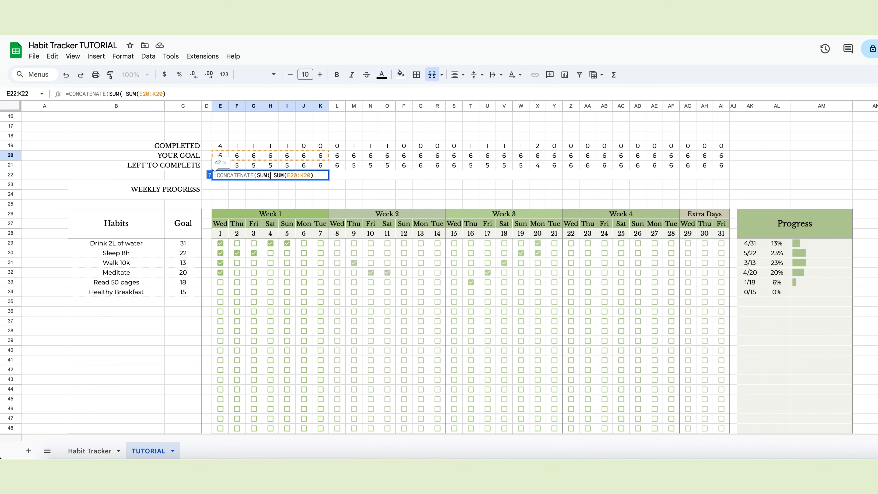
{"action": "left_click_drag", "start_coordinate": [220, 146], "coordinate": [316, 148]}
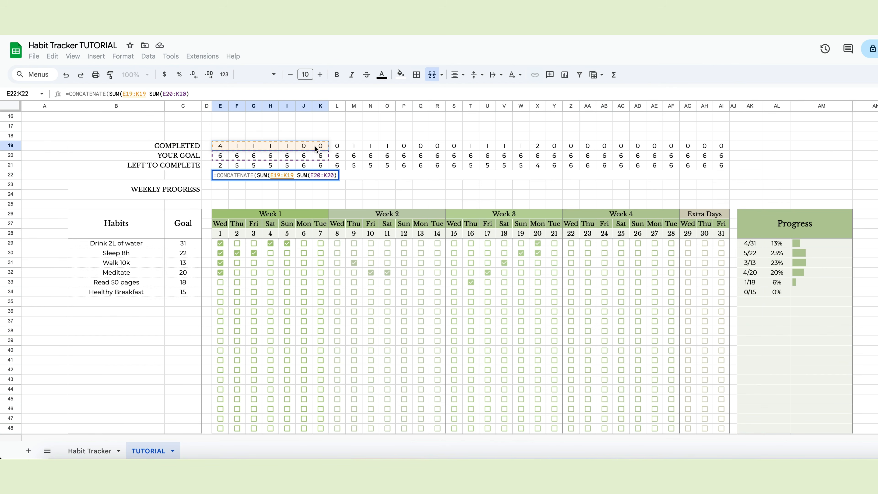
{"action": "type", "text": ")"}
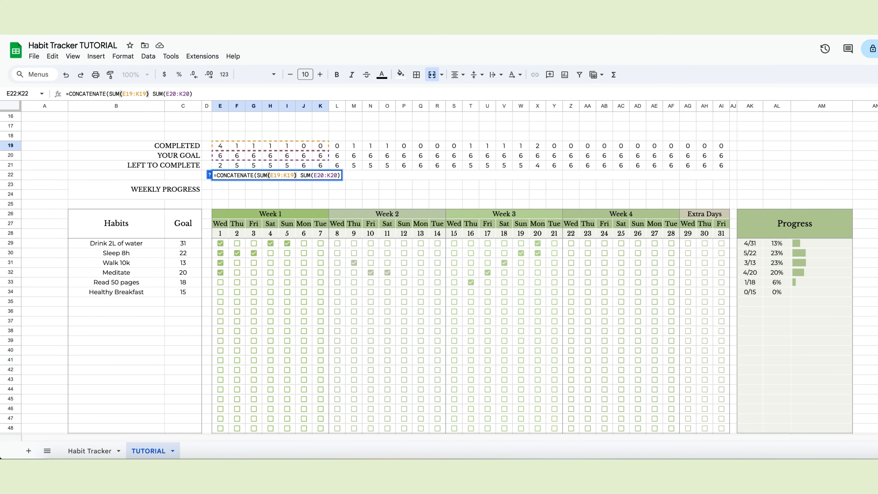
{"action": "type", "text": ","}
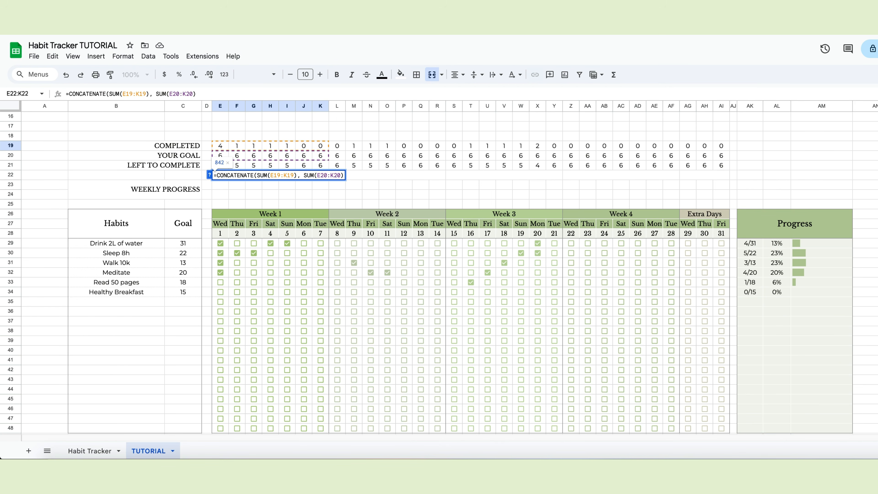
{"action": "type", "text": "\"/\""}
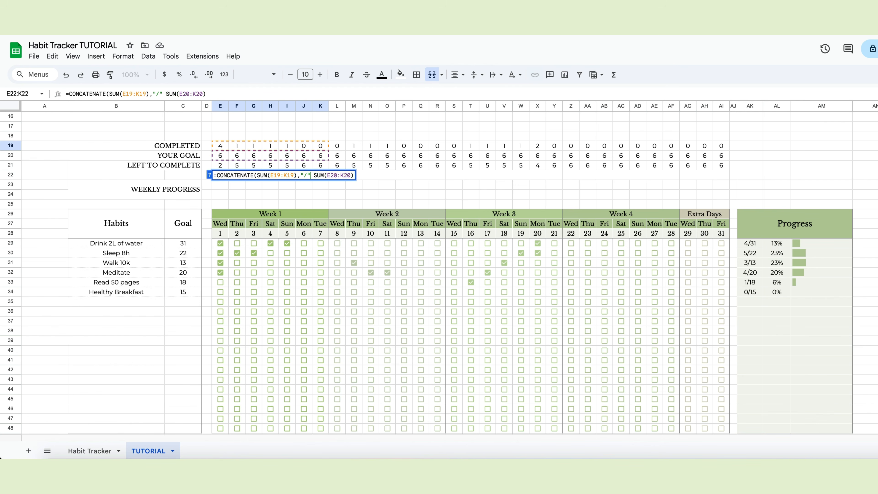
{"action": "type", "text": ","}
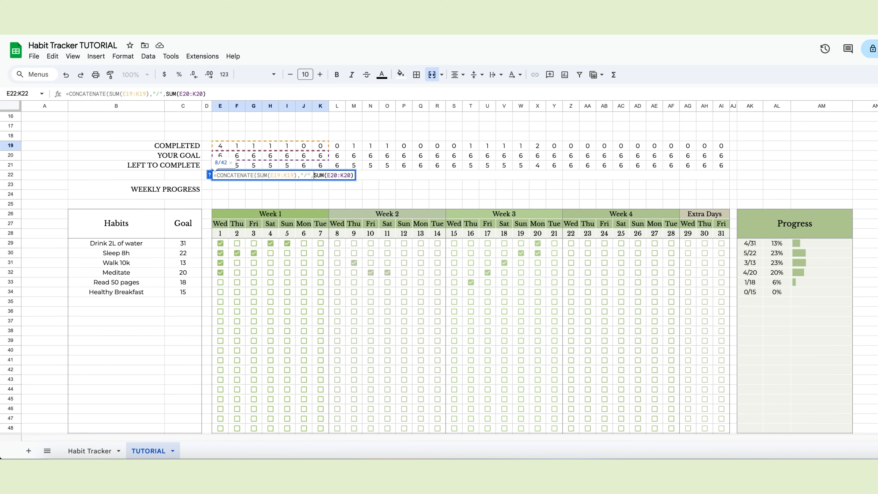
{"action": "key", "text": "Return"}
{"action": "left_click", "coordinate": [318, 176]}
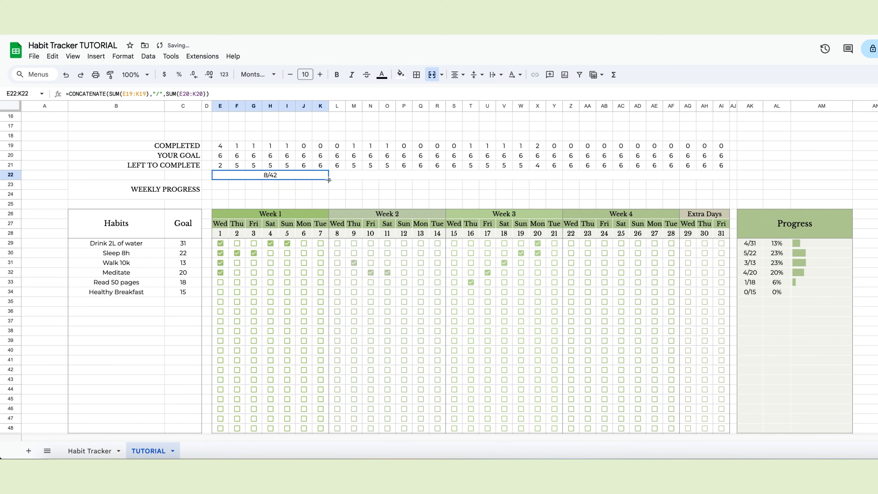
{"action": "left_click_drag", "start_coordinate": [329, 179], "coordinate": [667, 187]}
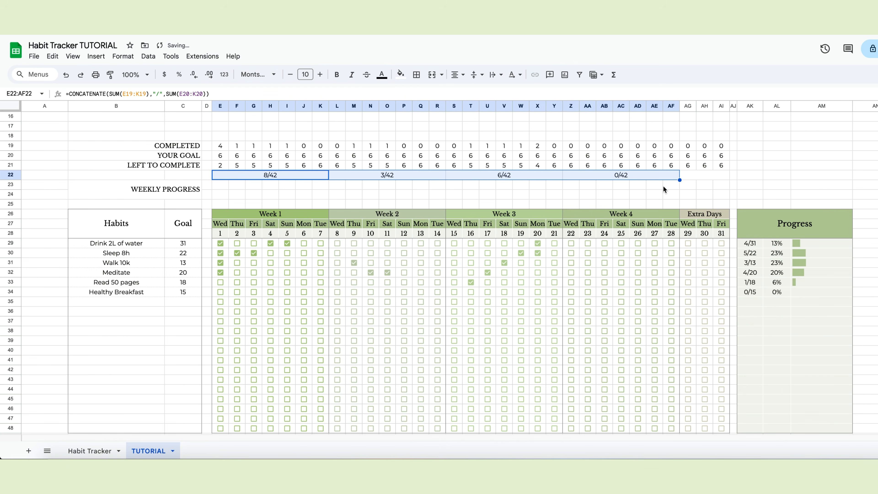
Copy the Week 4 total in row 22 and paste only its formula into the Extra Days block AG22:AI22
{"action": "left_click", "coordinate": [644, 177]}
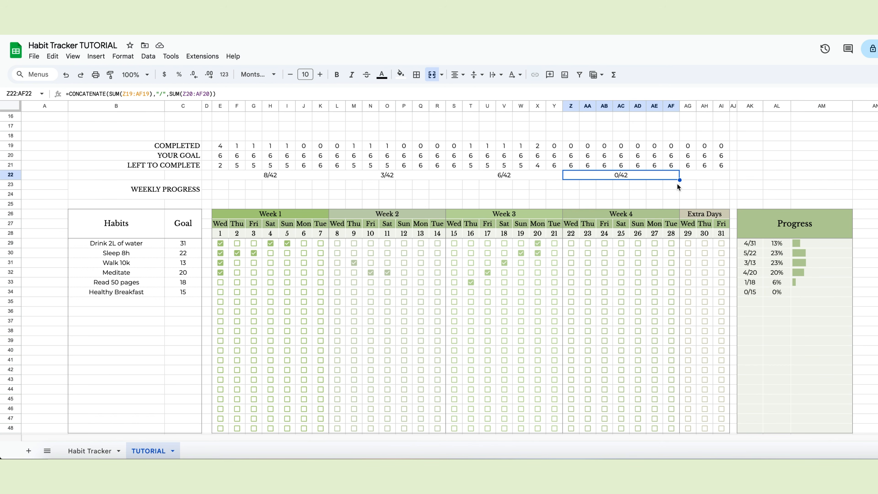
{"action": "right_click", "coordinate": [663, 177]}
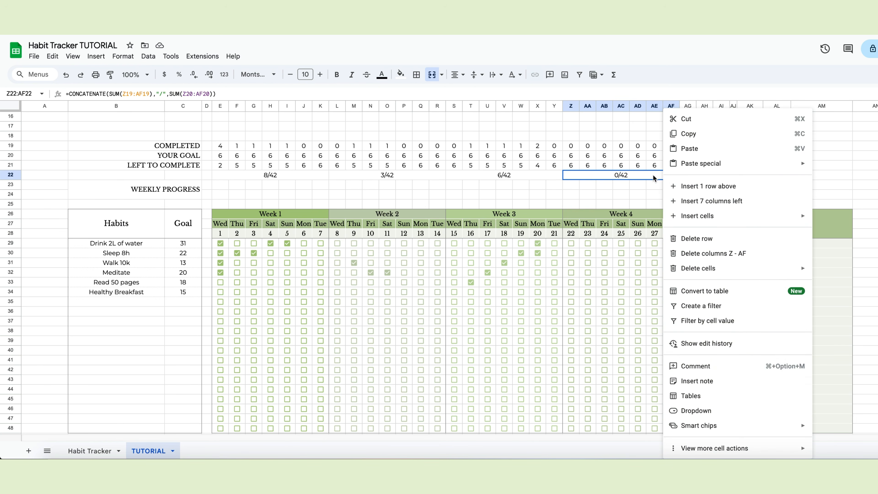
{"action": "left_click", "coordinate": [645, 174]}
{"action": "key", "text": "super+c"}
{"action": "right_click", "coordinate": [708, 176]}
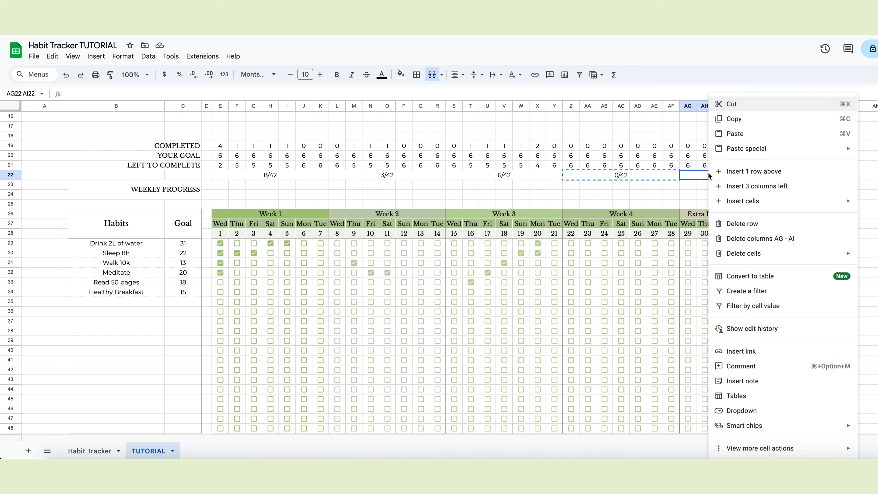
{"action": "mouse_move", "coordinate": [762, 150]}
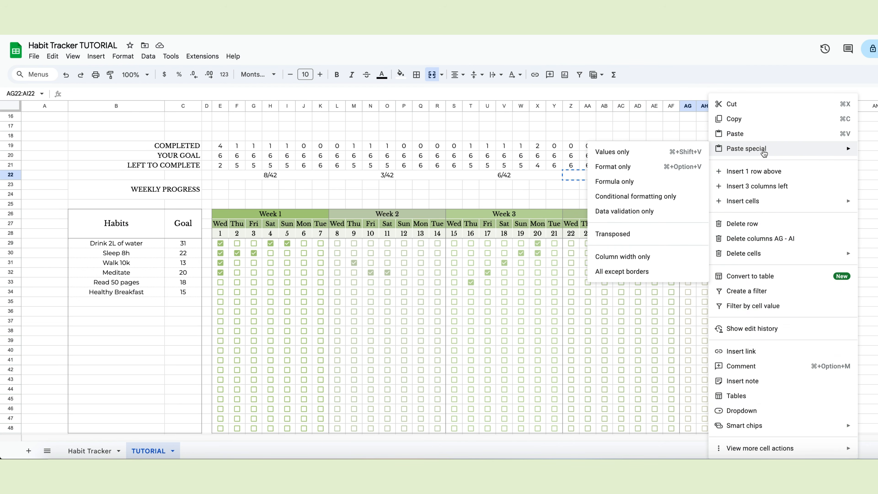
{"action": "left_click", "coordinate": [629, 182]}
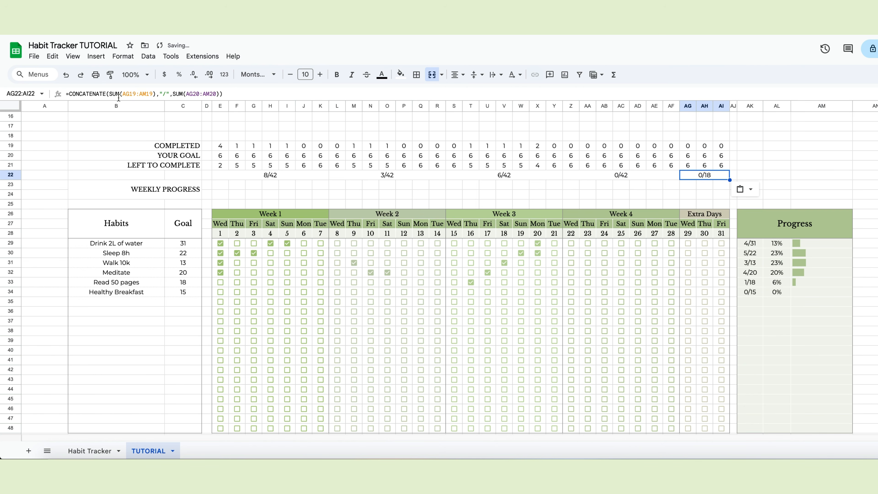
Correct the Extra Days formula in row 22 to =CONCATENATE(SUM(AG19:AI19),"/",SUM(AG20:AI20))
{"action": "left_click", "coordinate": [140, 93]}
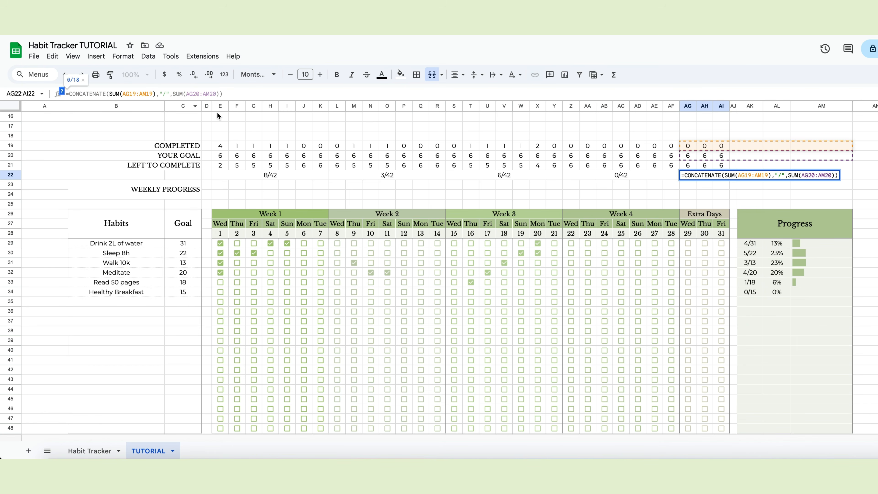
{"action": "key", "text": "BackSpace"}
{"action": "type", "text": "I"}
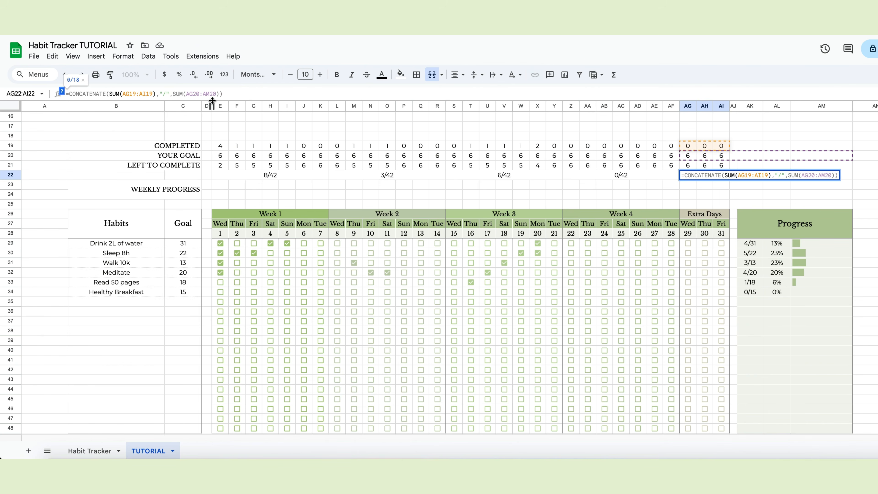
{"action": "left_click", "coordinate": [209, 94]}
{"action": "key", "text": "BackSpace"}
{"action": "type", "text": "I"}
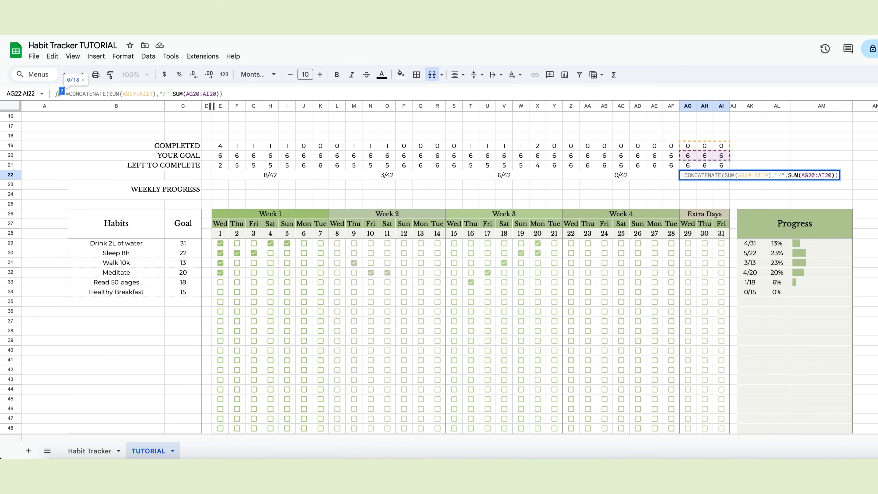
{"action": "key", "text": "Return"}
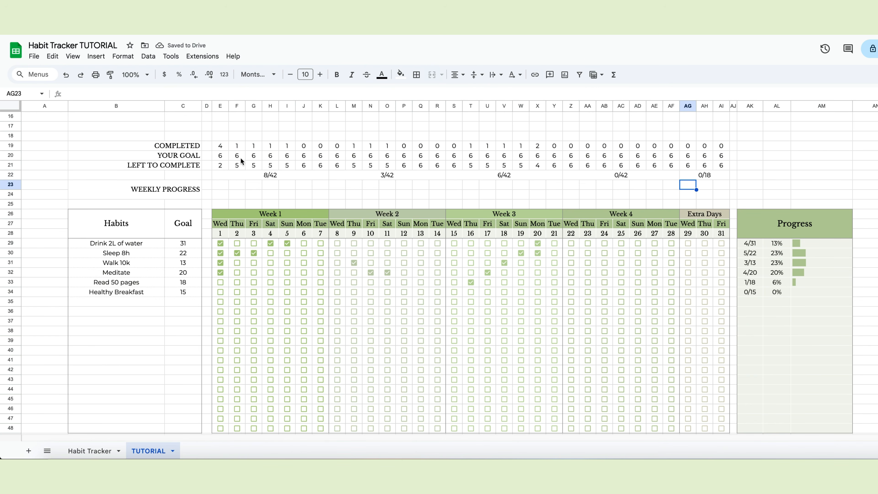
Apply an outer border around the summary range E19:AI22
{"action": "left_click_drag", "start_coordinate": [220, 145], "coordinate": [721, 175]}
{"action": "left_click", "coordinate": [417, 74]}
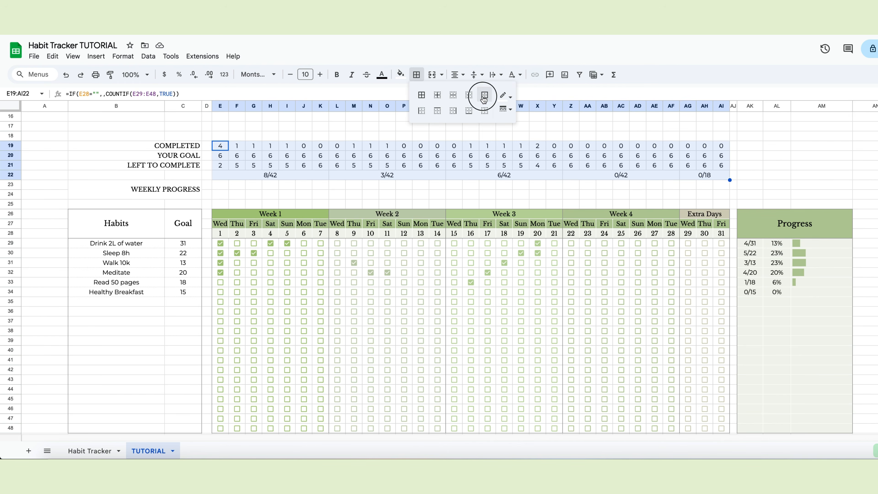
{"action": "left_click", "coordinate": [506, 96]}
{"action": "left_click", "coordinate": [537, 130]}
{"action": "scroll", "coordinate": [347, 232], "scroll_direction": "up", "scroll_amount": 1}
{"action": "left_click", "coordinate": [304, 220]}
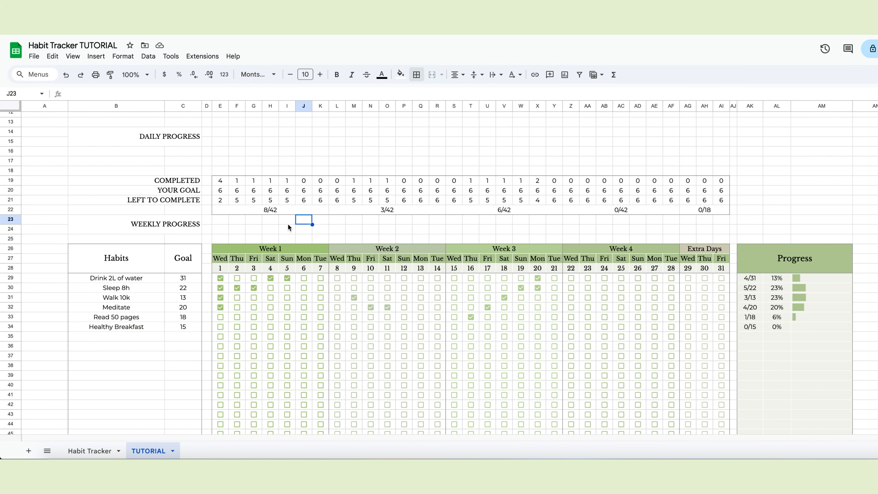
Add a top border along the weekly totals row E22:AI22
{"action": "left_click_drag", "start_coordinate": [225, 209], "coordinate": [721, 210]}
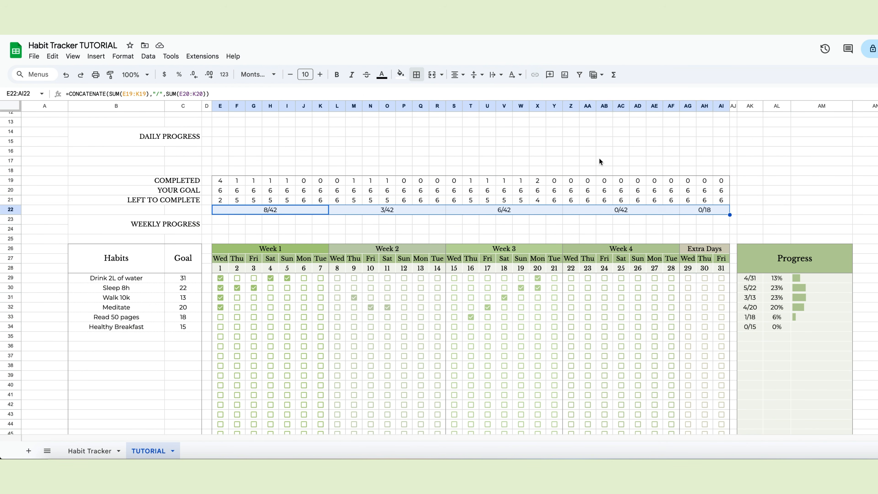
{"action": "left_click", "coordinate": [416, 74]}
{"action": "left_click", "coordinate": [438, 111]}
{"action": "left_click", "coordinate": [304, 226]}
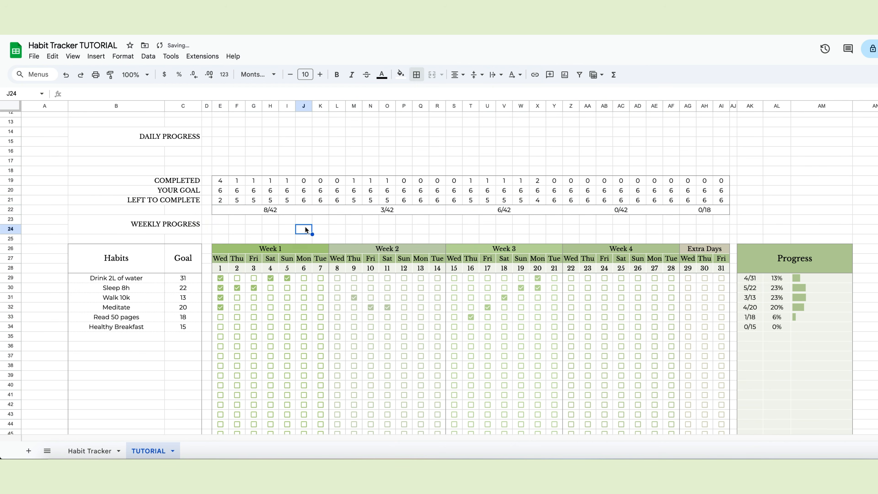
Merge the row 23 cells into one block per week, including E23:K23 for Week 1 and AG23:AI23 for Extra Days
{"action": "left_click_drag", "start_coordinate": [220, 219], "coordinate": [719, 220]}
{"action": "left_click", "coordinate": [432, 75]}
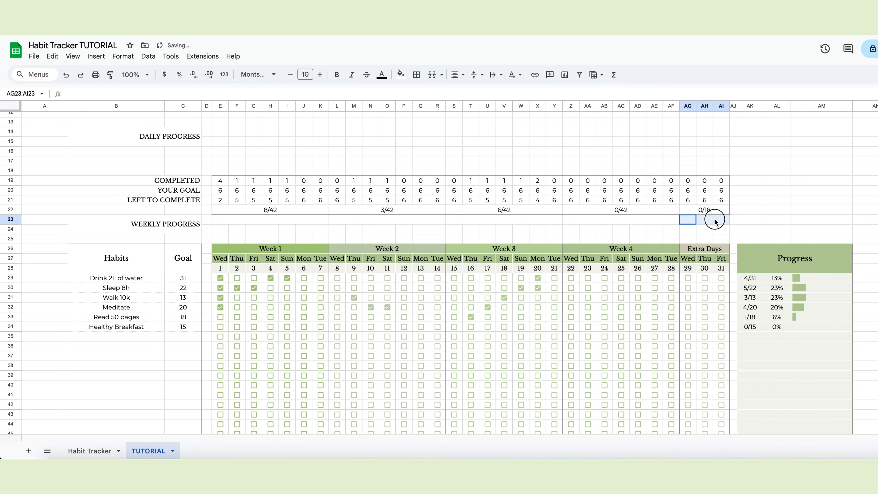
{"action": "left_click", "coordinate": [432, 74]}
{"action": "left_click", "coordinate": [354, 230]}
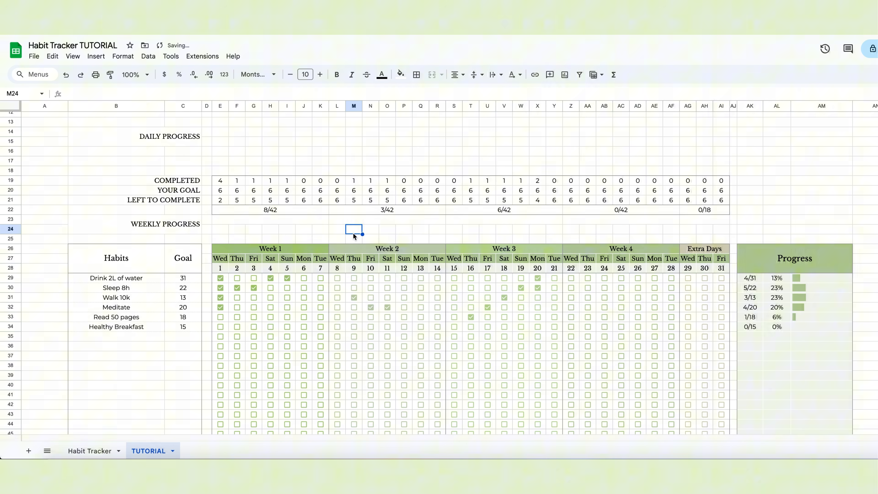
Write =SUM(E19:K19)/SUM(E20:K20) in the merged Week 1 cell of row 23 to calculate the weekly completion rate
{"action": "left_click", "coordinate": [289, 221]}
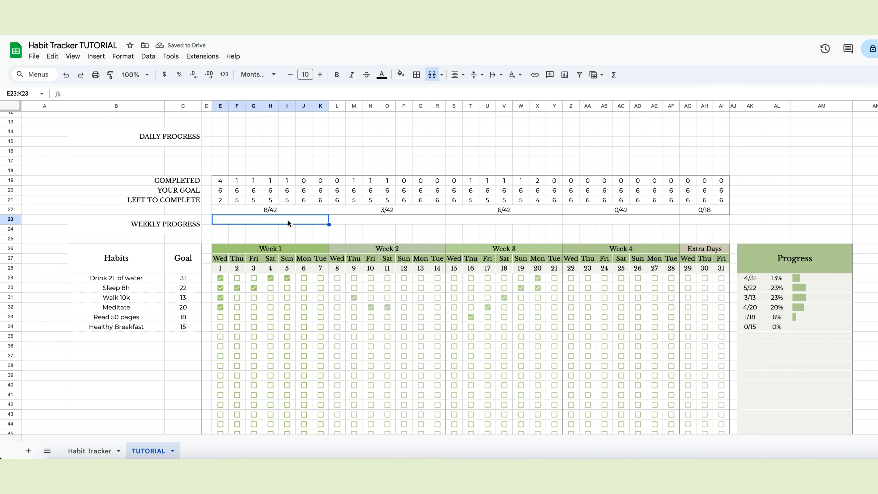
{"action": "type", "text": "="}
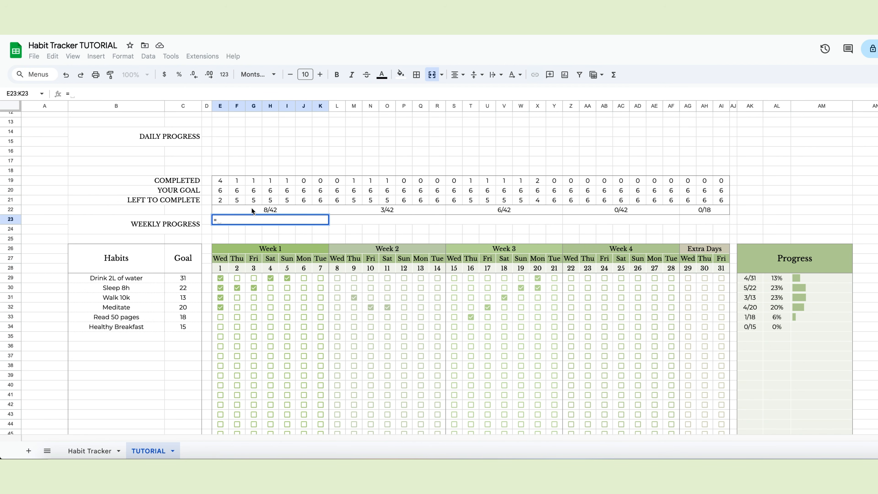
{"action": "type", "text": "SUM("}
{"action": "left_click_drag", "start_coordinate": [220, 180], "coordinate": [320, 180]}
{"action": "type", "text": ")/"}
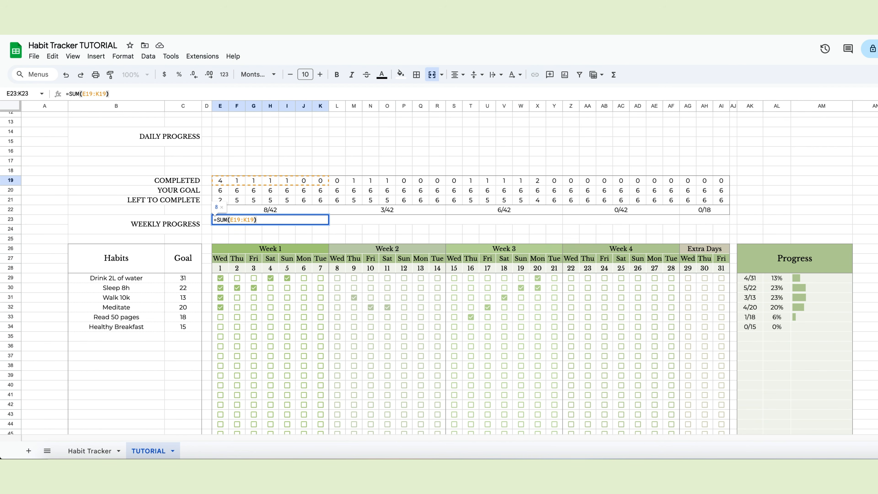
{"action": "type", "text": "SUM("}
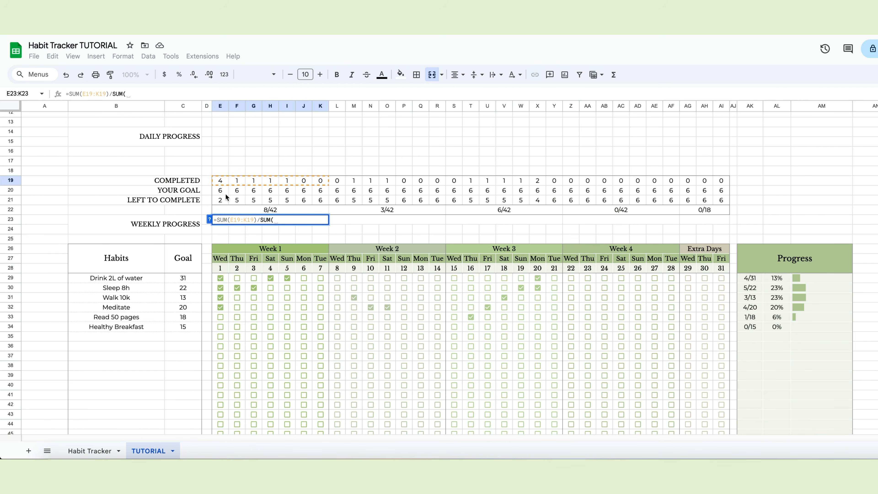
{"action": "left_click_drag", "start_coordinate": [225, 191], "coordinate": [318, 195]}
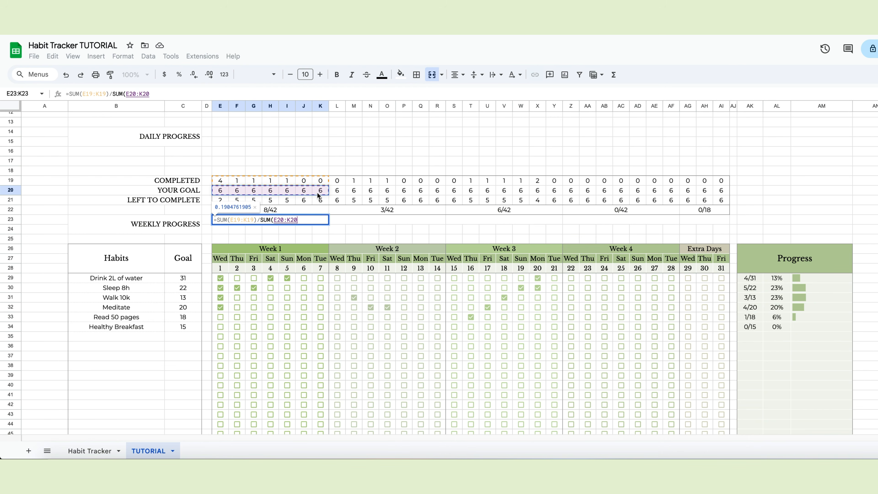
{"action": "key", "text": "Return"}
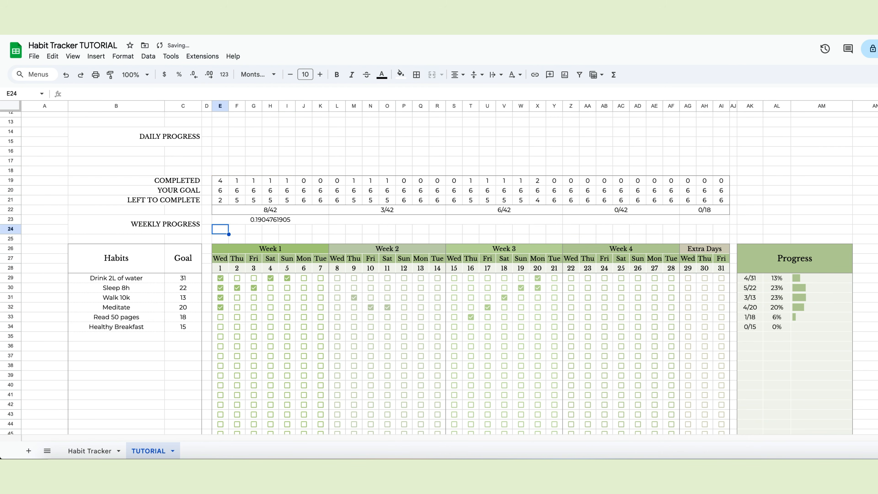
Wrap the Week 1 completion rate formula in IFERROR with a 0% fallback: =IFERROR(SUM(E19:K19)/SUM(E20:K20),0%)
{"action": "left_click", "coordinate": [292, 221]}
{"action": "left_click", "coordinate": [72, 93]}
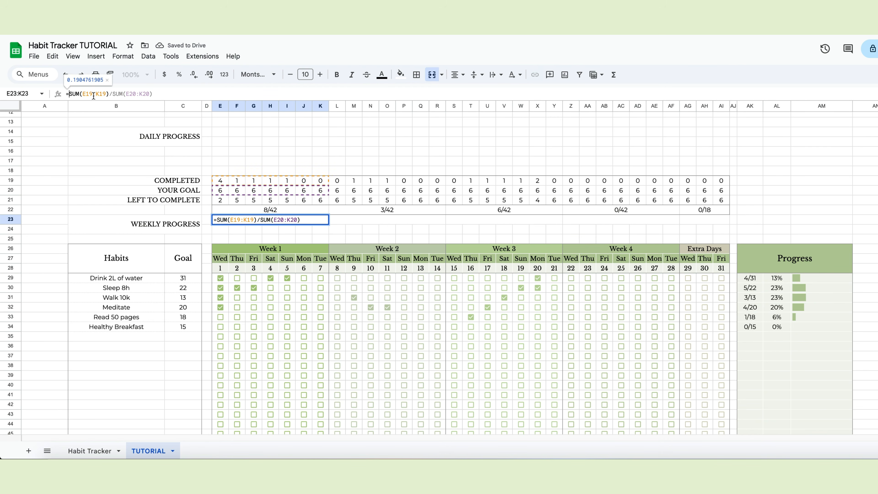
{"action": "type", "text": "IFERROR"}
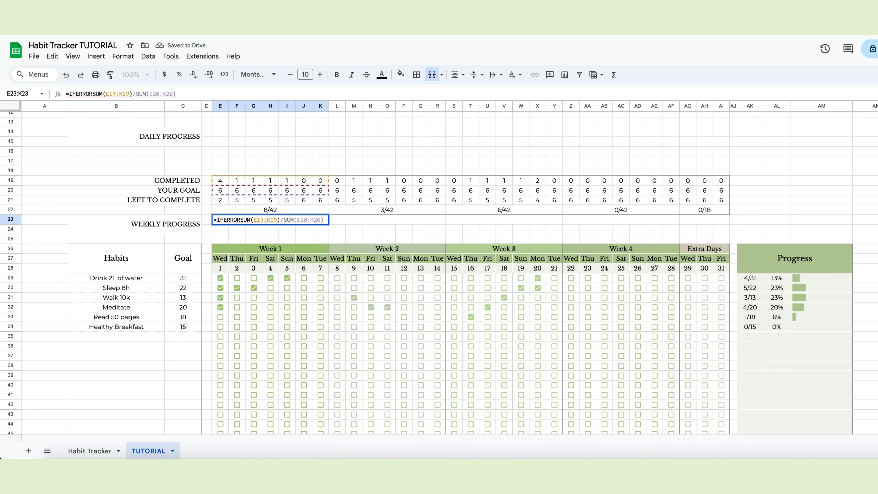
{"action": "type", "text": "("}
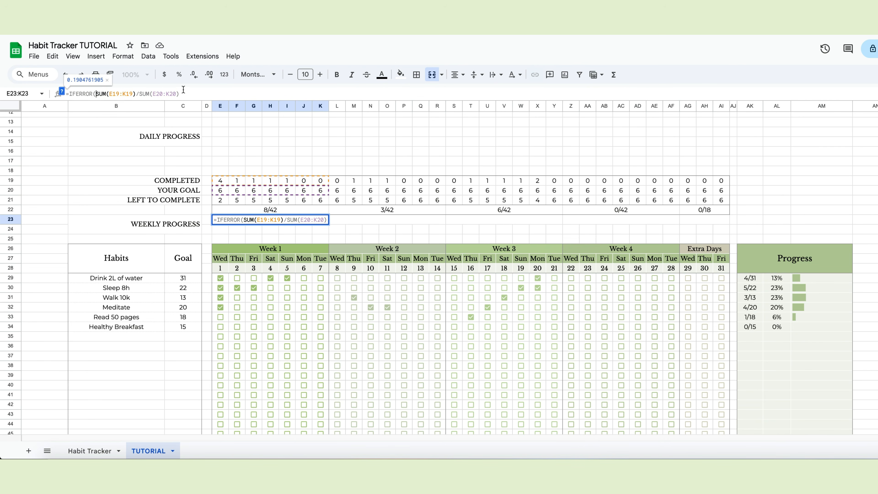
{"action": "left_click", "coordinate": [187, 92]}
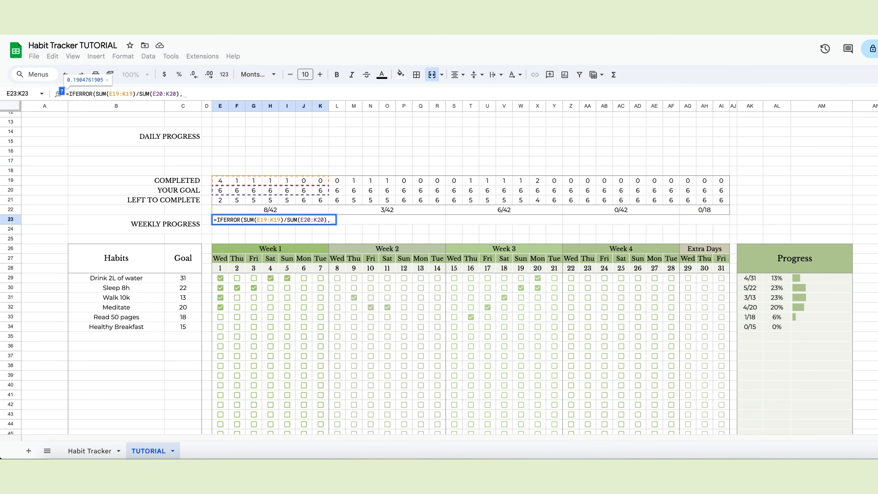
{"action": "type", "text": ",0"}
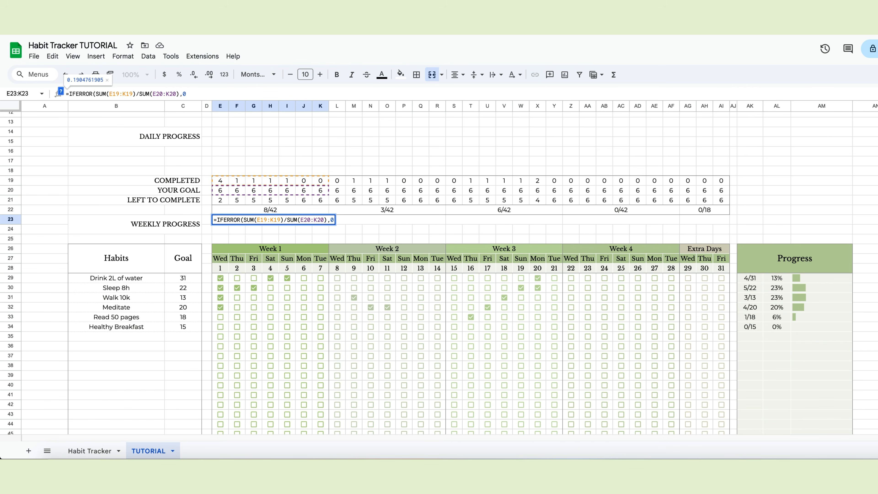
{"action": "type", "text": "%"}
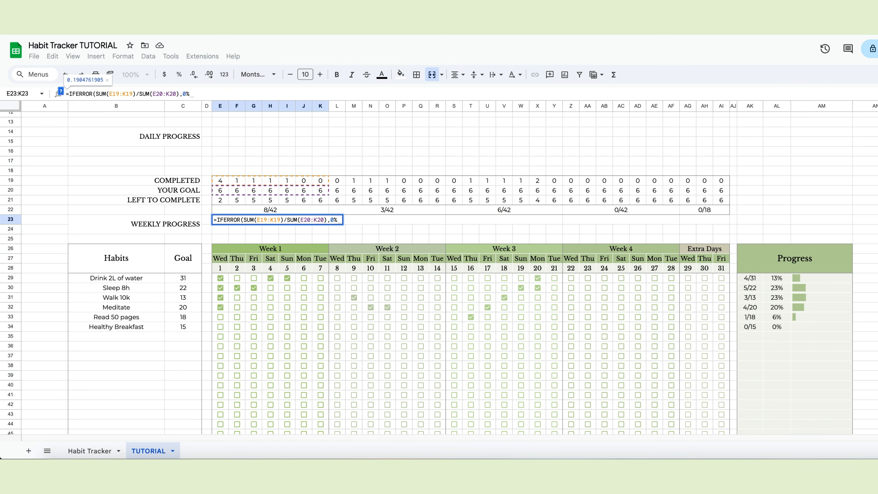
{"action": "key", "text": "Return"}
Format the Week 1 completion rate as a percentage without decimals and fill it across row 23 through Week 4
{"action": "left_click", "coordinate": [231, 219]}
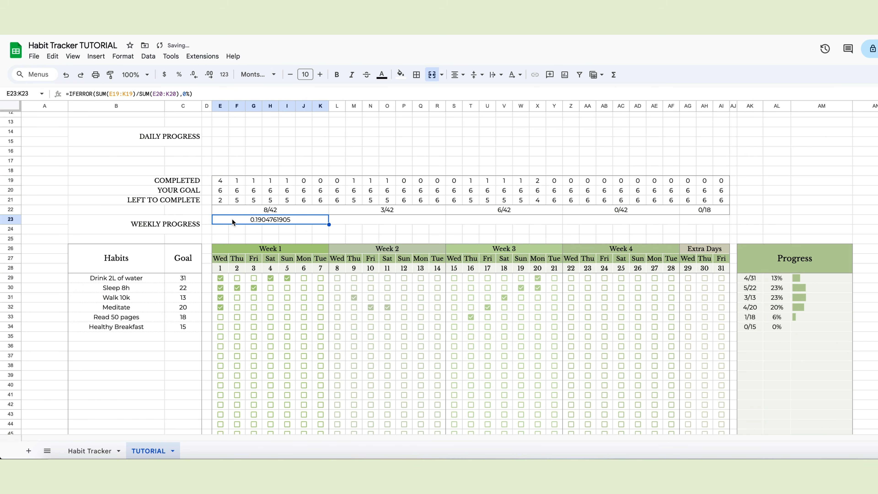
{"action": "left_click", "coordinate": [179, 75]}
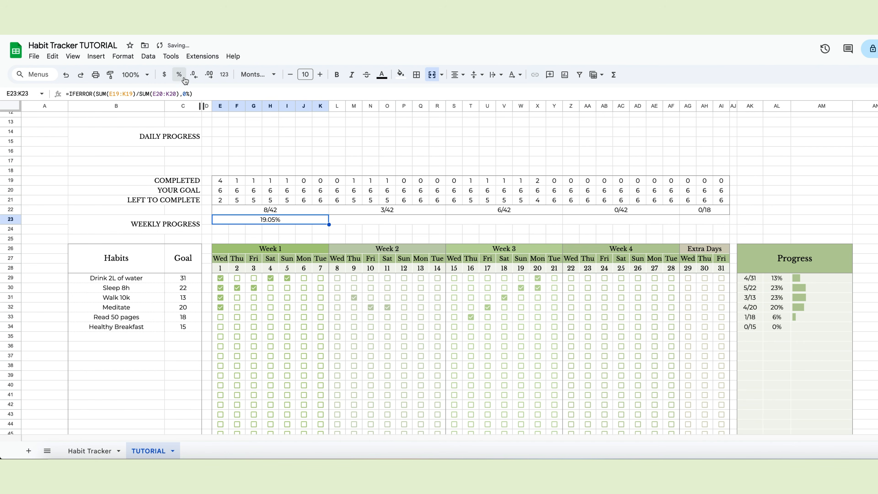
{"action": "left_click", "coordinate": [194, 75]}
{"action": "left_click", "coordinate": [194, 74]}
{"action": "left_click_drag", "start_coordinate": [330, 225], "coordinate": [667, 225]}
Copy the Week 4 completion rate and paste only its formula into the Extra Days cell AG23:AI23
{"action": "left_click", "coordinate": [665, 223]}
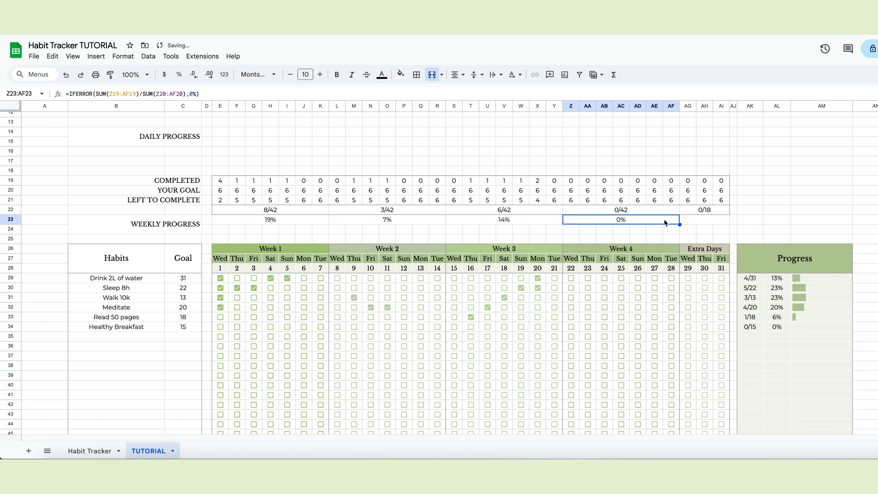
{"action": "key", "text": "ctrl+c"}
{"action": "left_click", "coordinate": [696, 223]}
{"action": "right_click", "coordinate": [696, 223]}
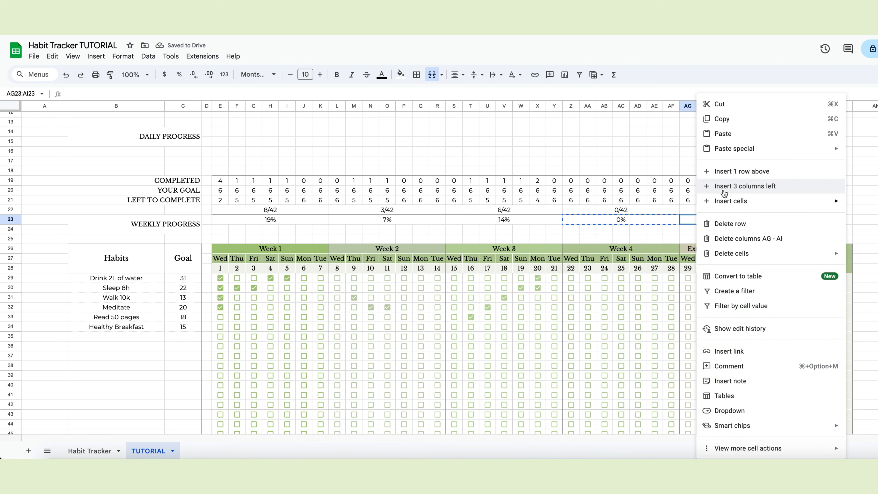
{"action": "mouse_move", "coordinate": [749, 152]}
{"action": "left_click", "coordinate": [660, 182]}
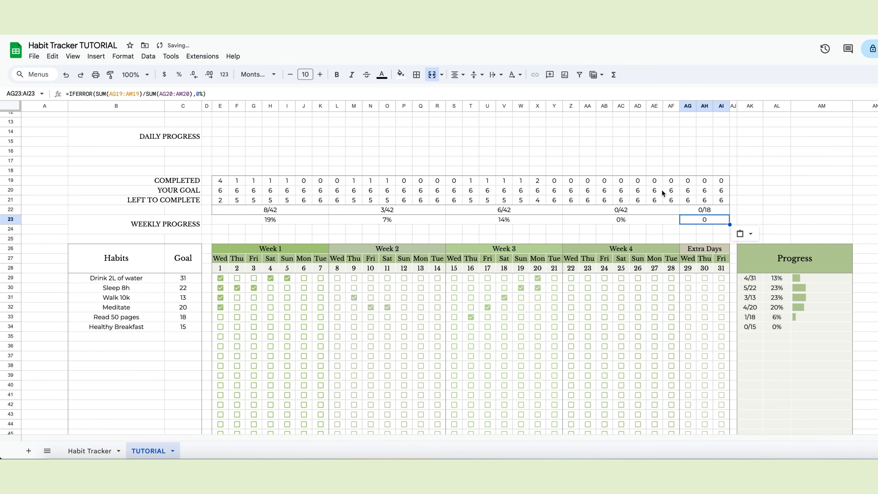
Correct the Extra Days completion formula so its ranges are AG19:AI19 and AG20:AI20
{"action": "left_click", "coordinate": [139, 94]}
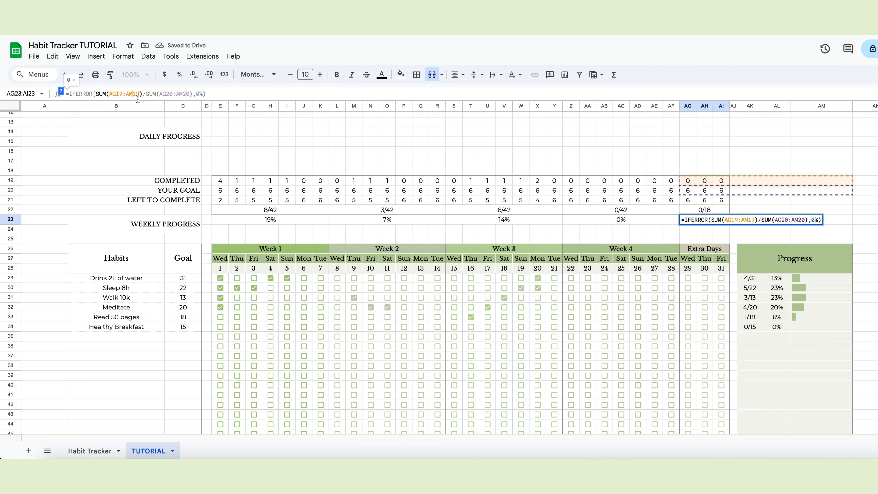
{"action": "key", "text": "BackSpace"}
{"action": "type", "text": "I"}
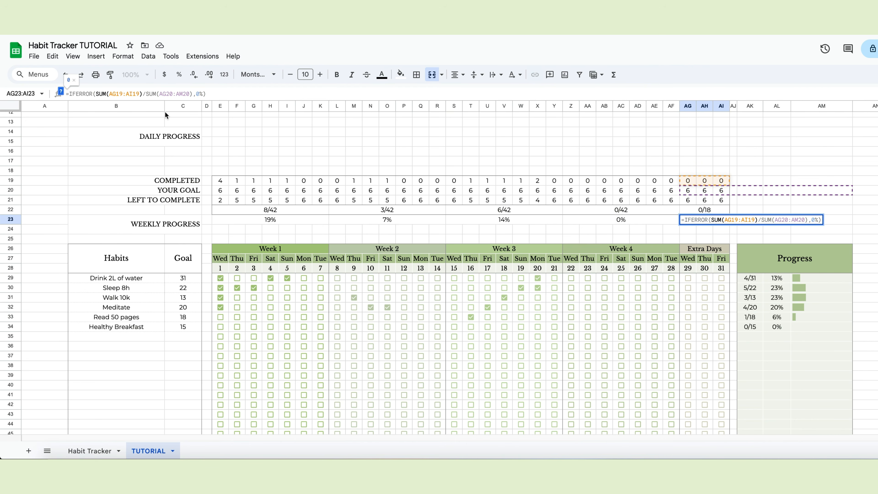
{"action": "left_click", "coordinate": [177, 94]}
{"action": "key", "text": "Delete"}
{"action": "type", "text": "I"}
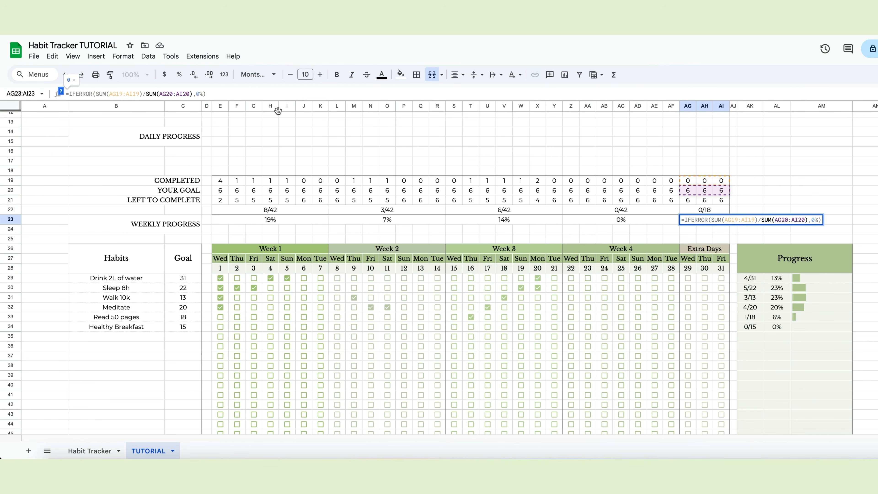
{"action": "key", "text": "Return"}
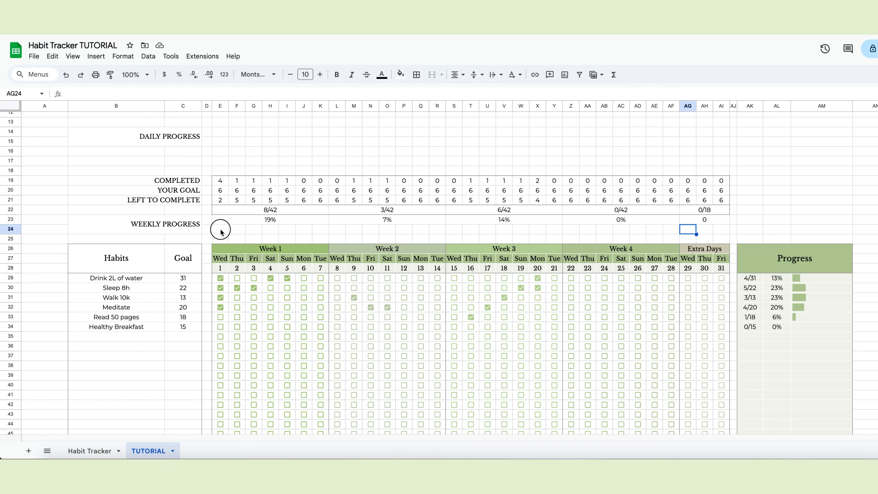
Merge E24:K24 and paste into it only the formula of the Drink 2L of water progress bar from column AM
{"action": "left_click_drag", "start_coordinate": [222, 229], "coordinate": [318, 229]}
{"action": "left_click", "coordinate": [431, 78]}
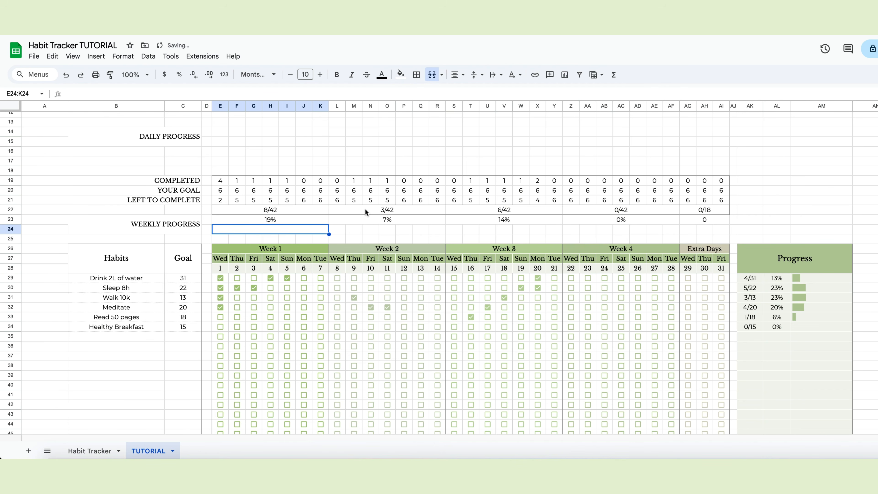
{"action": "left_click", "coordinate": [811, 278]}
{"action": "key", "text": "super+c"}
{"action": "left_click", "coordinate": [238, 229]}
{"action": "right_click", "coordinate": [241, 229]}
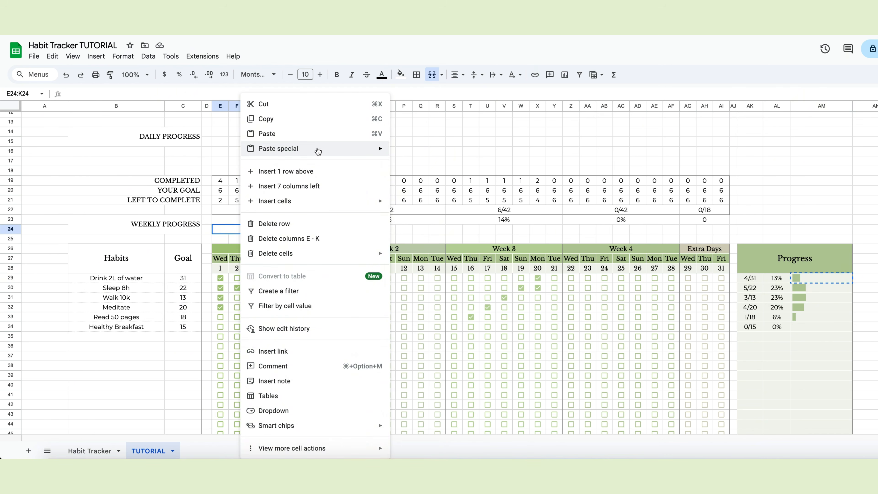
{"action": "mouse_move", "coordinate": [318, 152]}
{"action": "left_click", "coordinate": [426, 181]}
{"action": "key", "text": "Return"}
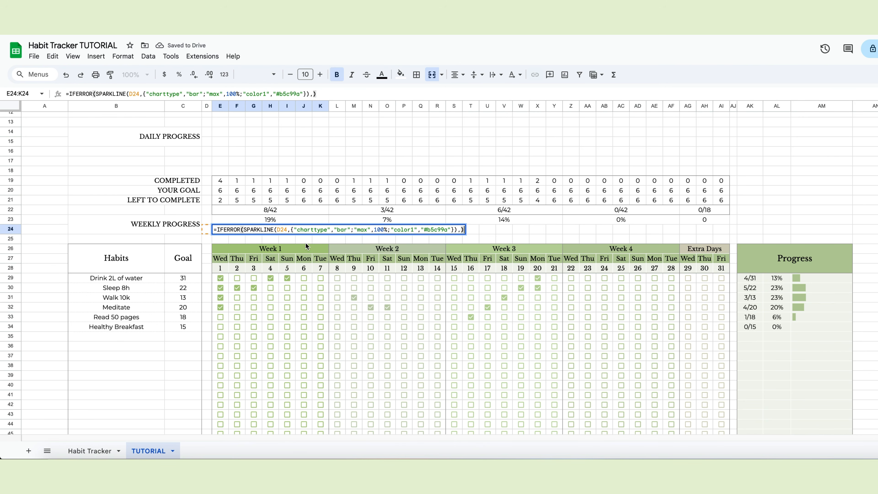
{"action": "key", "text": "Return"}
Change the data reference in the Week 1 SPARKLINE formula in E24:K24 to E23
{"action": "left_click", "coordinate": [308, 230]}
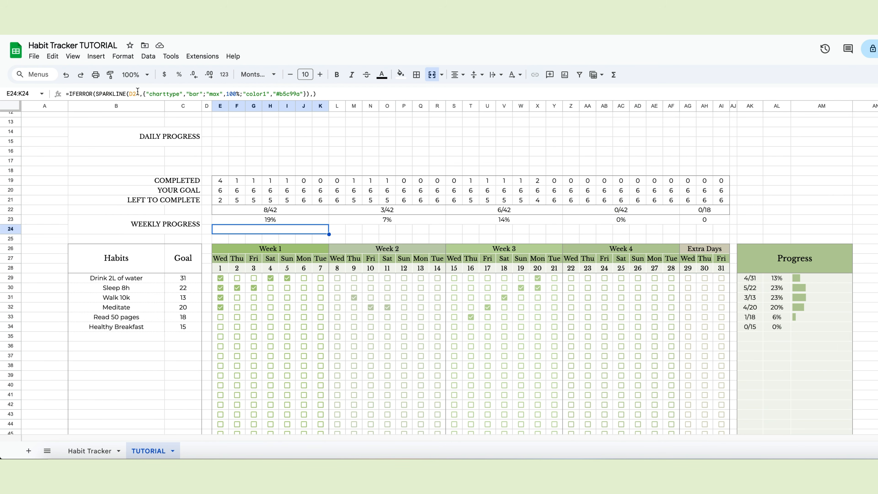
{"action": "double_click", "coordinate": [135, 94]}
{"action": "left_click", "coordinate": [283, 220]}
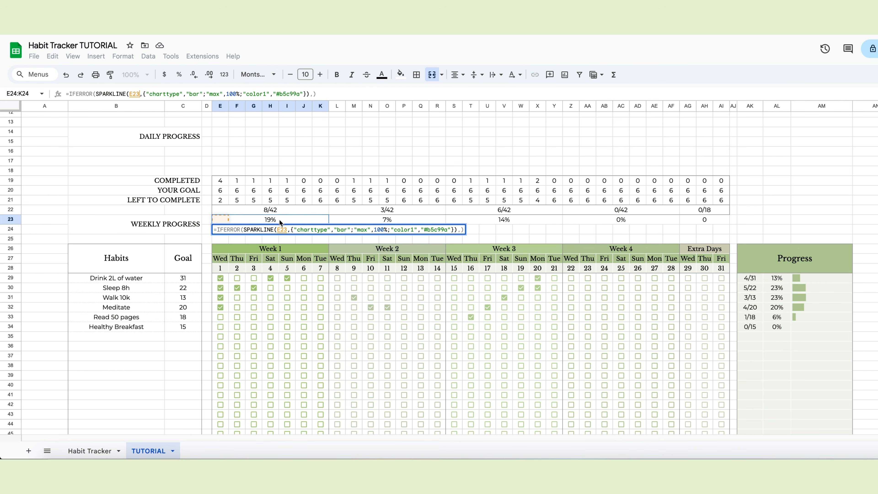
{"action": "key", "text": "Return"}
Fill the Week 1 progress bar across row 24 through Week 4 and merge AG24:AI24 for Extra Days
{"action": "left_click", "coordinate": [325, 230]}
{"action": "left_click_drag", "start_coordinate": [329, 235], "coordinate": [722, 235]}
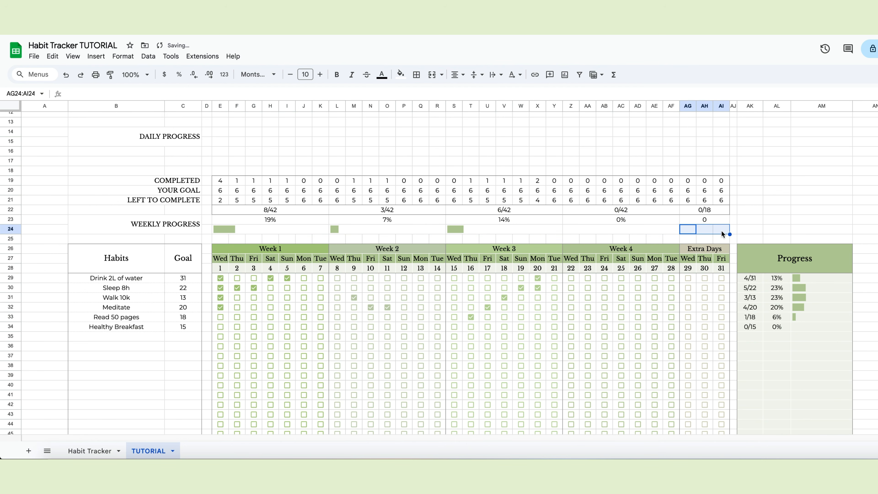
{"action": "left_click", "coordinate": [432, 74]}
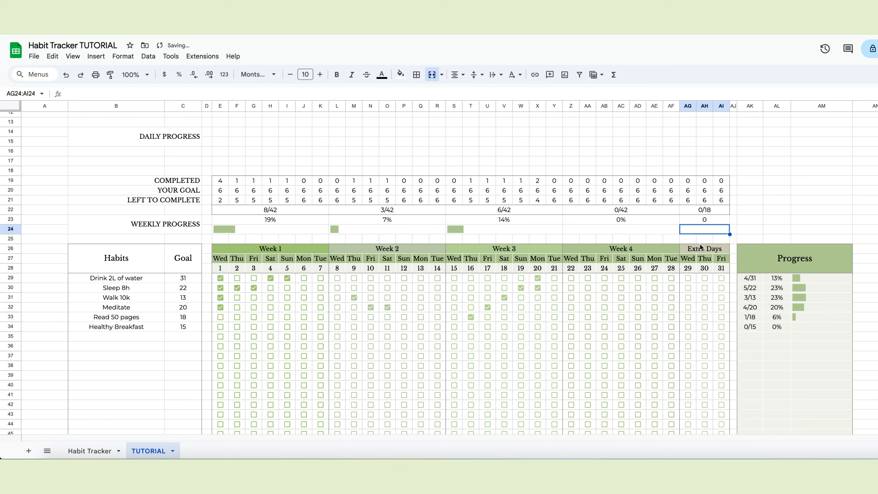
Copy the Week 4 progress bar and paste only its formula into the merged Extra Days cell AG24:AI24
{"action": "left_click", "coordinate": [585, 230]}
{"action": "right_click", "coordinate": [585, 228]}
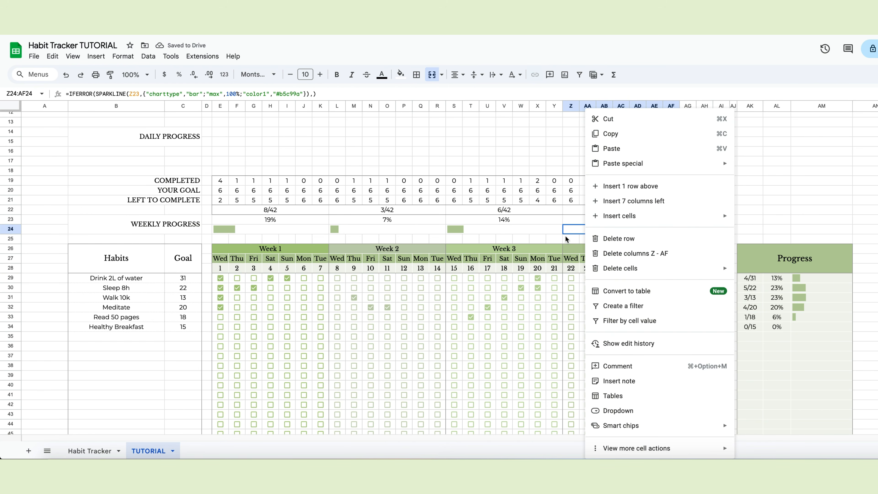
{"action": "left_click", "coordinate": [566, 237]}
{"action": "left_click", "coordinate": [573, 228]}
{"action": "key", "text": "super+c"}
{"action": "left_click", "coordinate": [705, 228]}
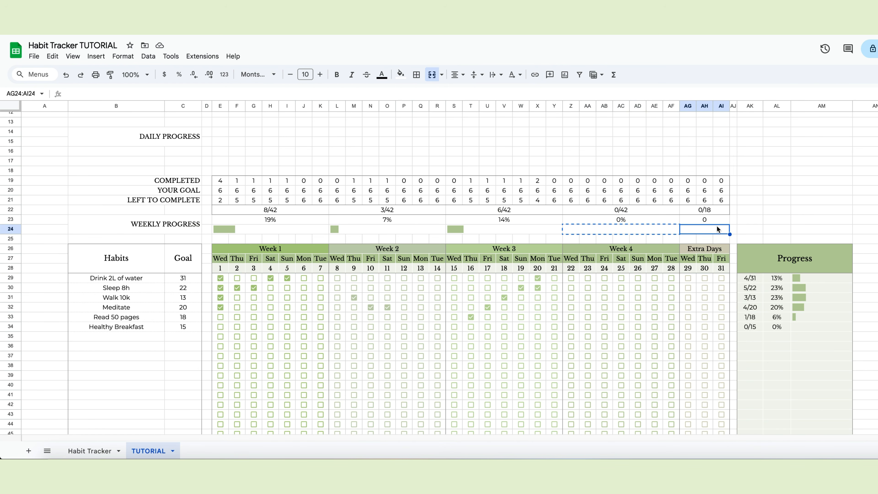
{"action": "right_click", "coordinate": [717, 226]}
{"action": "mouse_move", "coordinate": [743, 148]}
{"action": "left_click", "coordinate": [650, 182]}
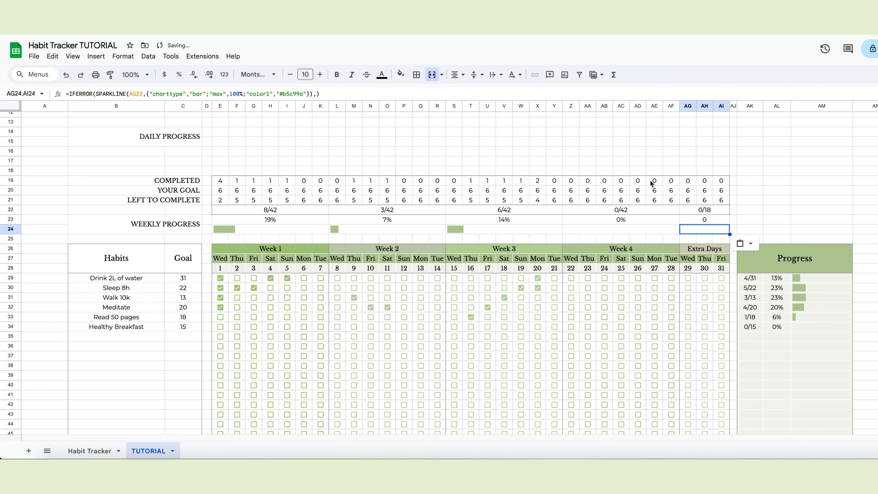
Tick Sleep 8h for days 29 and 30, and format the Extra Days completion rate as a percentage without decimals
{"action": "left_click", "coordinate": [704, 287]}
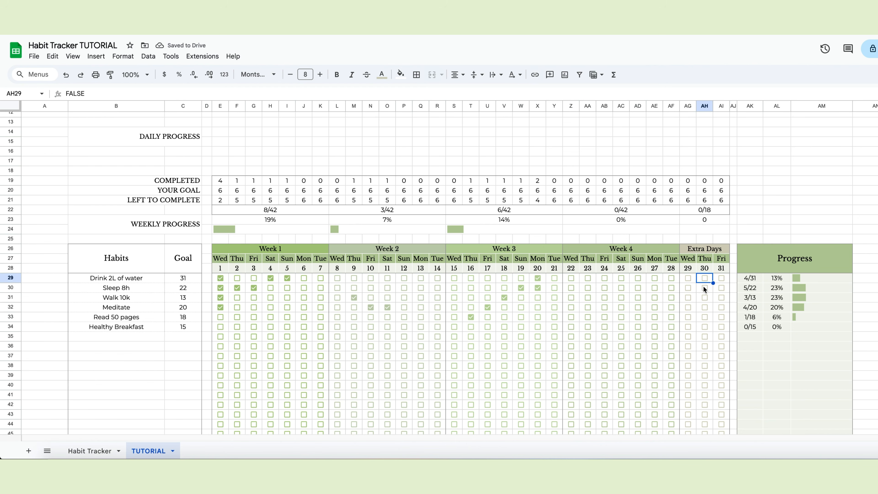
{"action": "left_click", "coordinate": [687, 287]}
{"action": "left_click", "coordinate": [706, 221]}
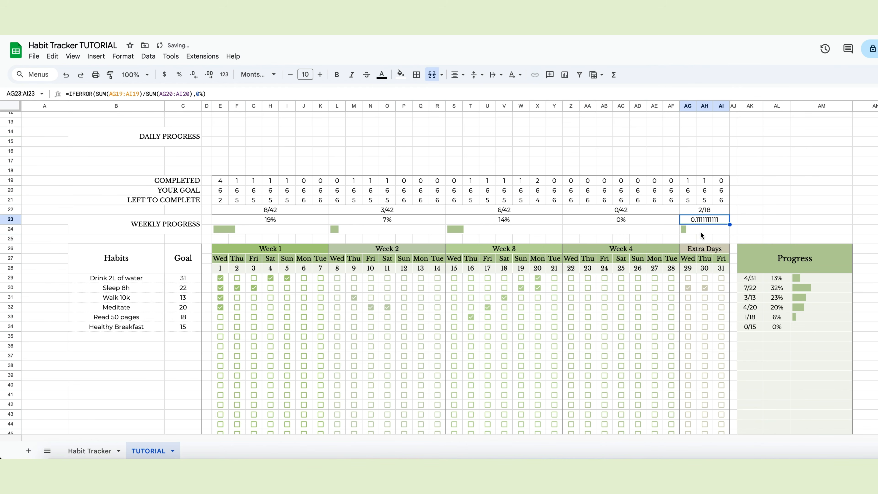
{"action": "left_click", "coordinate": [179, 74]}
{"action": "left_click", "coordinate": [195, 75]}
{"action": "left_click", "coordinate": [197, 75]}
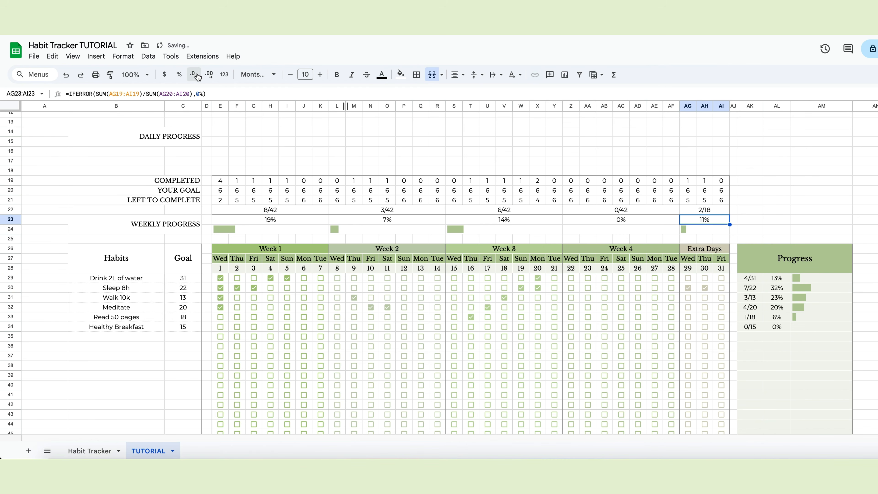
{"action": "left_click", "coordinate": [689, 230]}
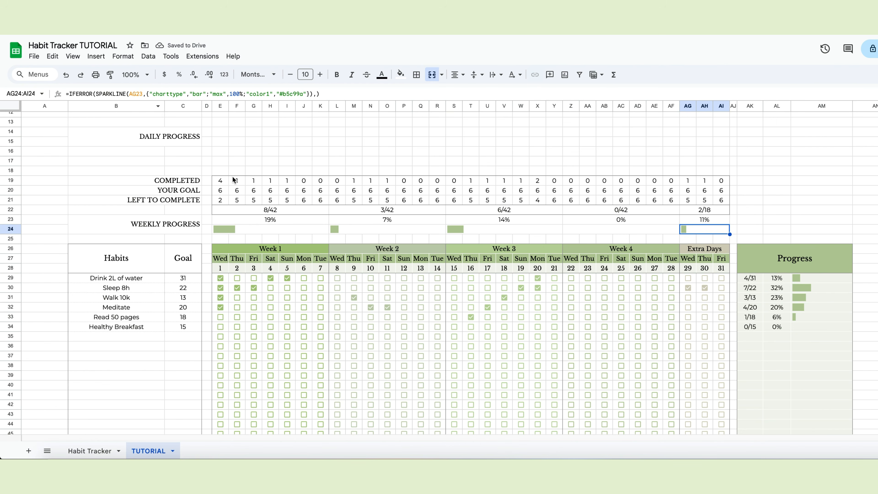
Apply an outer border around each week's summary block in rows 19 to 24, from E19:K24 through AG19:AI24
{"action": "left_click_drag", "start_coordinate": [220, 180], "coordinate": [322, 229]}
{"action": "left_click", "coordinate": [417, 74]}
{"action": "left_click", "coordinate": [435, 99]}
{"action": "left_click_drag", "start_coordinate": [337, 180], "coordinate": [437, 229]}
{"action": "left_click", "coordinate": [417, 74]}
{"action": "left_click", "coordinate": [489, 98]}
{"action": "left_click_drag", "start_coordinate": [454, 180], "coordinate": [555, 230]}
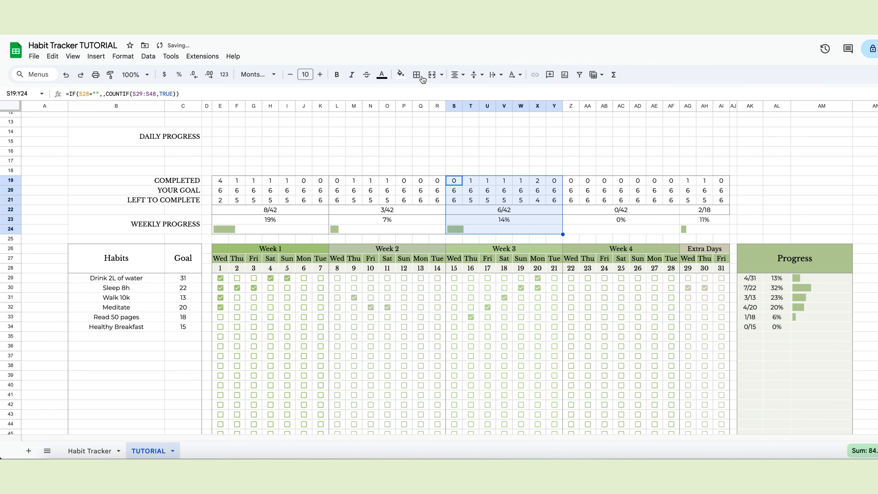
{"action": "left_click", "coordinate": [417, 74]}
{"action": "left_click", "coordinate": [485, 95]}
{"action": "left_click_drag", "start_coordinate": [568, 181], "coordinate": [671, 229]}
{"action": "left_click", "coordinate": [416, 75]}
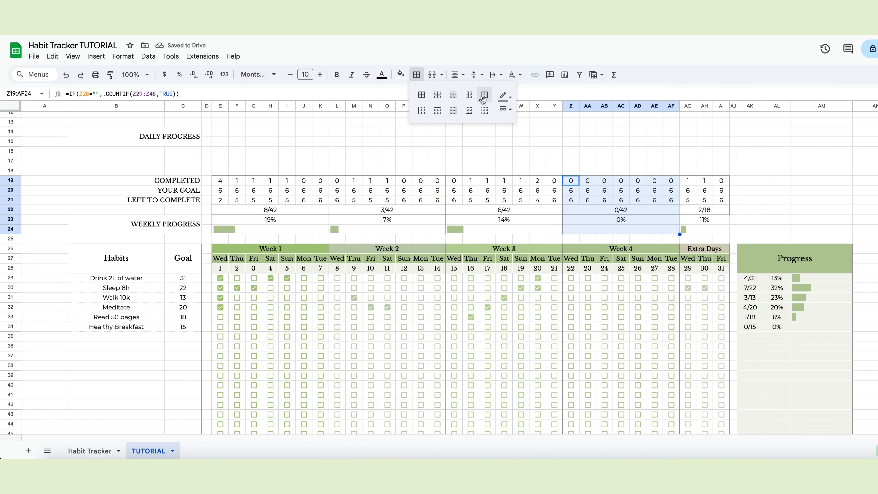
{"action": "left_click", "coordinate": [485, 95]}
{"action": "left_click_drag", "start_coordinate": [688, 180], "coordinate": [722, 229]}
{"action": "left_click", "coordinate": [417, 75]}
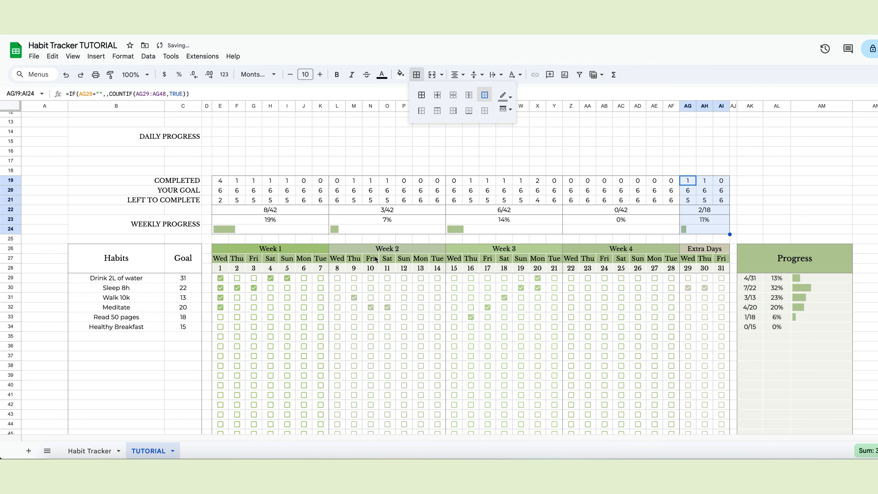
Paste the recoloured SPARKLINE formulas over the progress bars in E24:AI24, with color1 "#a7c67c" for Week 1
{"action": "left_click", "coordinate": [274, 229]}
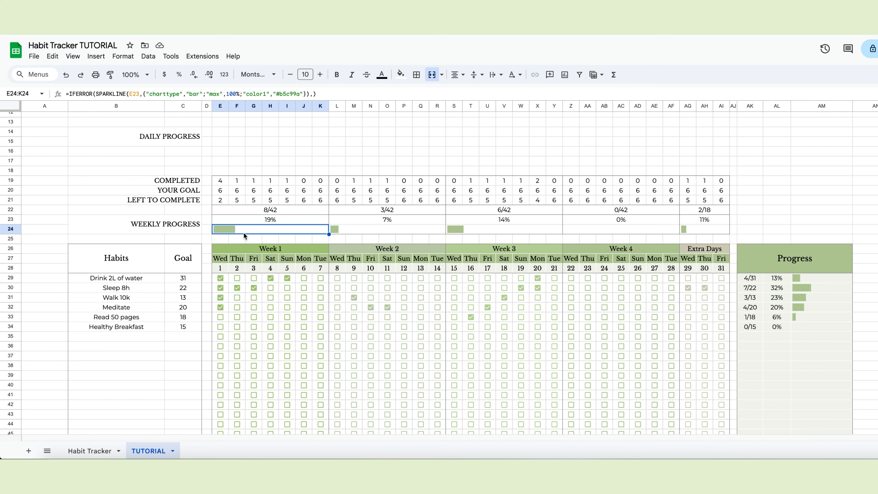
{"action": "key", "text": "super+v"}
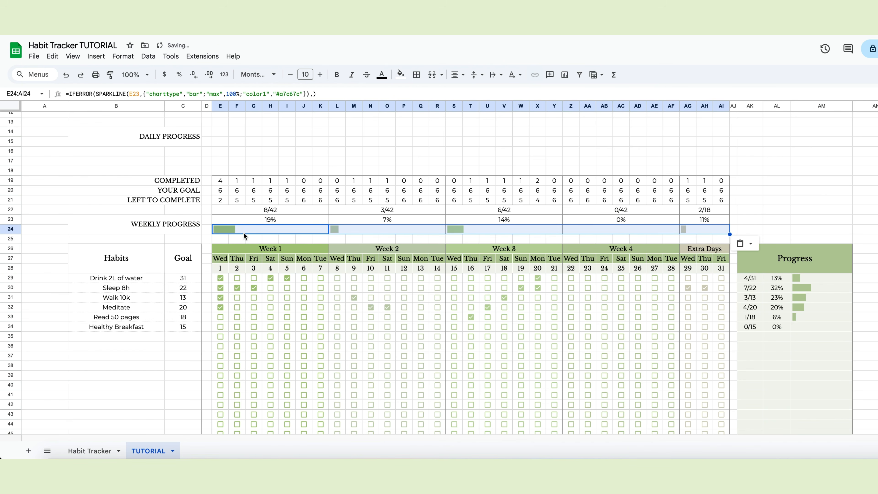
{"action": "left_click", "coordinate": [283, 239]}
Fill the Week 1 total and percentage cells E22:K23 with the same green as the Week 1 header
{"action": "left_click_drag", "start_coordinate": [287, 210], "coordinate": [246, 219]}
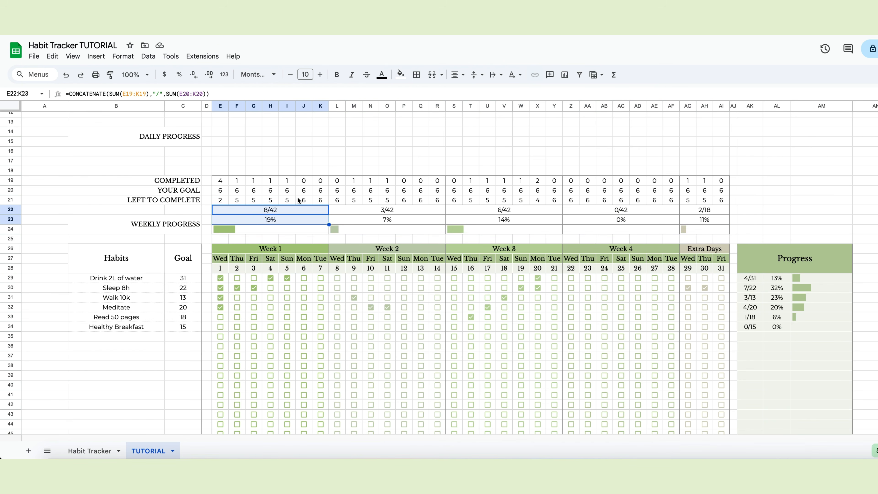
{"action": "left_click", "coordinate": [287, 249]}
{"action": "left_click", "coordinate": [401, 75]}
{"action": "left_click", "coordinate": [401, 74]}
{"action": "left_click", "coordinate": [444, 231]}
Fill the Week 2 total and percentage cells L22:R23 with the muted green of the Week 2 header
{"action": "mouse_move", "coordinate": [369, 210]}
{"action": "left_mouse_down"}
{"action": "mouse_move", "coordinate": [365, 220]}
{"action": "mouse_move", "coordinate": [415, 218]}
{"action": "mouse_move", "coordinate": [380, 219]}
{"action": "left_mouse_up"}
{"action": "left_click", "coordinate": [400, 76]}
{"action": "left_click", "coordinate": [413, 232]}
{"action": "left_click", "coordinate": [412, 232]}
{"action": "left_click", "coordinate": [411, 249]}
{"action": "left_click", "coordinate": [400, 75]}
{"action": "left_click", "coordinate": [401, 75]}
{"action": "left_click", "coordinate": [424, 232]}
Fill the Week 3 and Week 4 total and percentage cells in rows 22 and 23 with their respective header greens
{"action": "left_click", "coordinate": [461, 247]}
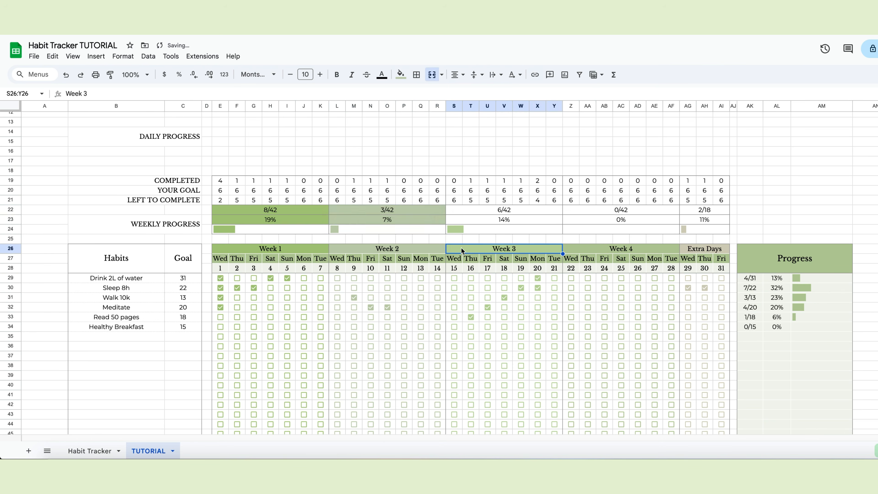
{"action": "left_click_drag", "start_coordinate": [485, 210], "coordinate": [484, 220]}
{"action": "left_click", "coordinate": [401, 75]}
{"action": "left_click", "coordinate": [435, 232]}
{"action": "left_click_drag", "start_coordinate": [603, 211], "coordinate": [602, 219]}
{"action": "left_click", "coordinate": [601, 249]}
{"action": "left_click", "coordinate": [400, 75]}
{"action": "left_click", "coordinate": [401, 75]}
{"action": "left_click", "coordinate": [401, 75]}
{"action": "left_click", "coordinate": [414, 231]}
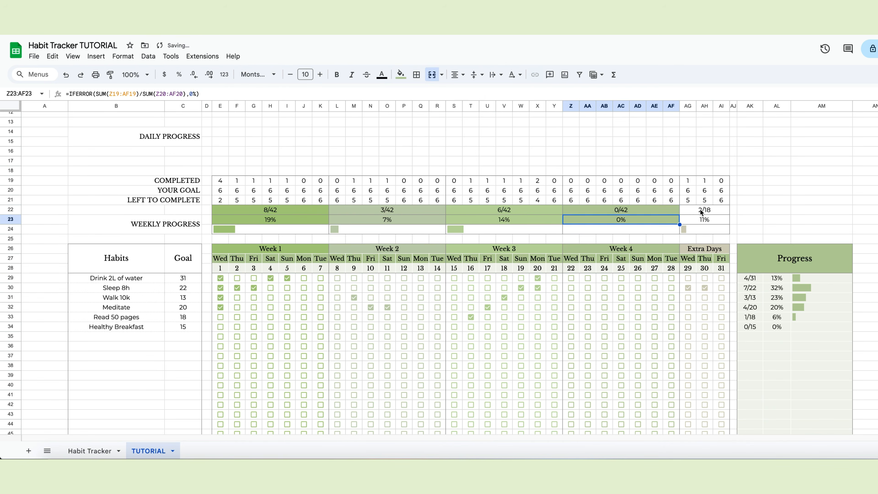
Fill the Extra Days total and percentage cells AG22:AI23 with the beige of the Extra Days header
{"action": "left_click_drag", "start_coordinate": [704, 210], "coordinate": [703, 219]}
{"action": "left_click", "coordinate": [401, 75]}
{"action": "left_click", "coordinate": [424, 231]}
Change the border colour and apply horizontal borders across the weekly totals and percentages in E22:AI23
{"action": "left_click_drag", "start_coordinate": [221, 210], "coordinate": [721, 219]}
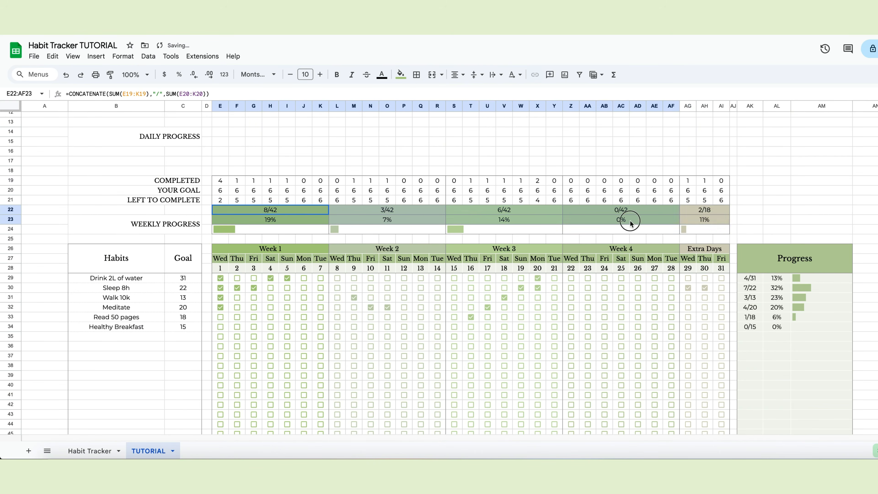
{"action": "left_click", "coordinate": [417, 75]}
{"action": "left_click", "coordinate": [505, 96]}
{"action": "left_click", "coordinate": [599, 128]}
{"action": "left_click", "coordinate": [453, 94]}
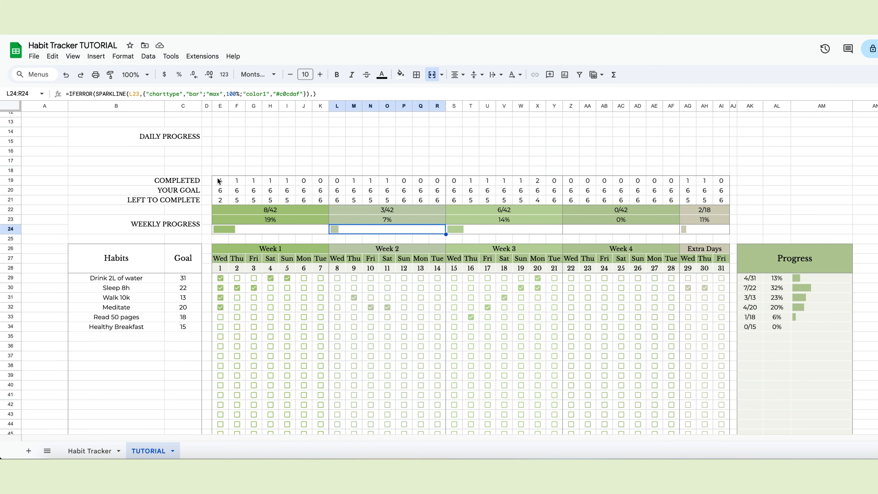
Fill the Week 1 daily counts E19:K21 with the pale grey-green and add vertical inner borders
{"action": "left_click_drag", "start_coordinate": [220, 180], "coordinate": [321, 200]}
{"action": "left_click", "coordinate": [401, 75]}
{"action": "left_click", "coordinate": [455, 231]}
{"action": "left_click", "coordinate": [417, 75]}
{"action": "left_click", "coordinate": [468, 94]}
Copy the formatting of the Week 1 daily counts onto the Week 2, Week 3 and Week 4 blocks in rows 19 to 21
{"action": "left_click", "coordinate": [110, 75]}
{"action": "left_click", "coordinate": [336, 183]}
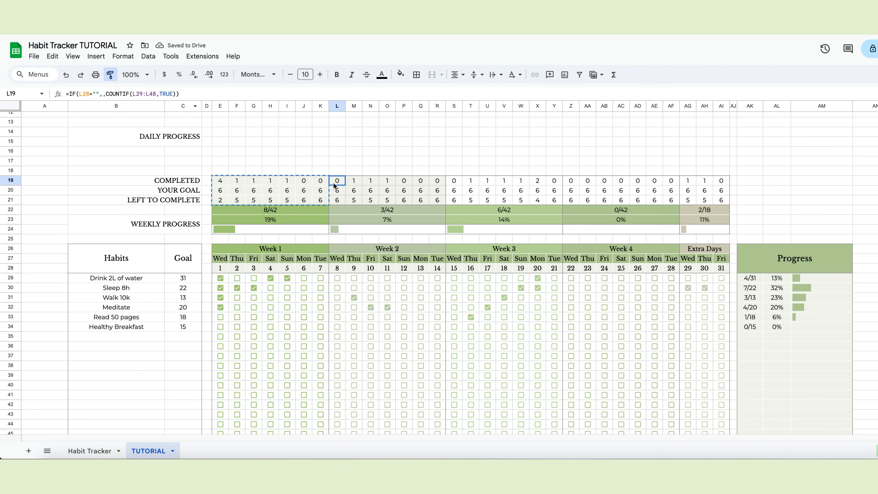
{"action": "left_click", "coordinate": [111, 76]}
{"action": "left_click", "coordinate": [455, 182]}
{"action": "left_click", "coordinate": [111, 76]}
{"action": "left_click", "coordinate": [570, 183]}
Fill the Extra Days counts AG19:AI21 with the same pale grey-green and add horizontal inner borders
{"action": "left_click_drag", "start_coordinate": [687, 181], "coordinate": [724, 198]}
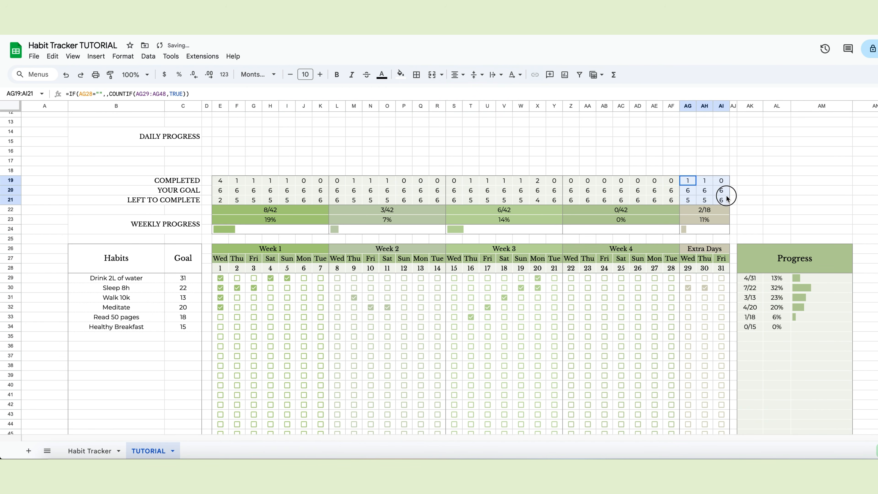
{"action": "left_click", "coordinate": [402, 75]}
{"action": "left_click", "coordinate": [455, 231]}
{"action": "left_click", "coordinate": [417, 75]}
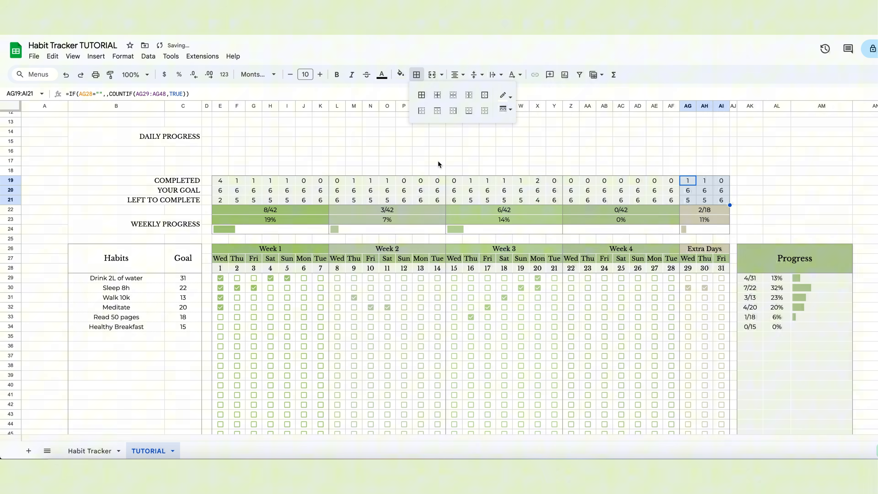
{"action": "left_click", "coordinate": [454, 95]}
{"action": "left_click", "coordinate": [404, 151]}
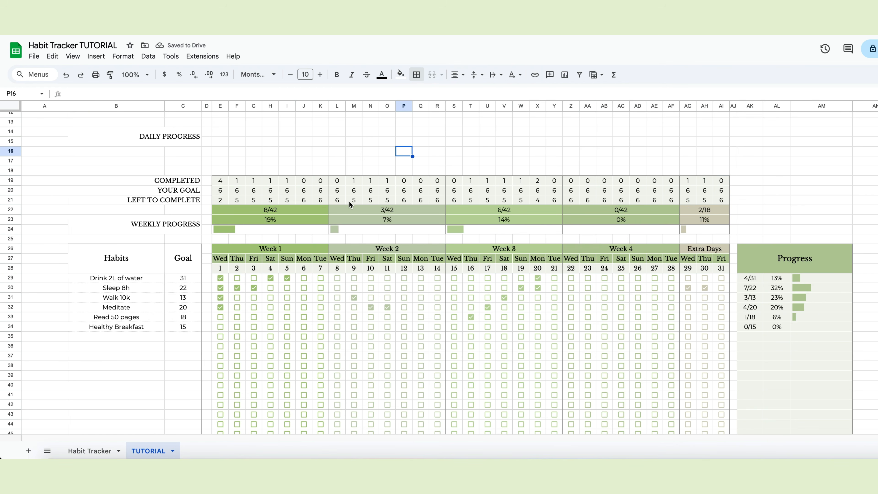
Merge cells E14:K18 beside the DAILY PROGRESS label into one cell for Week 1
{"action": "scroll", "coordinate": [355, 200], "scroll_direction": "up", "scroll_amount": 3}
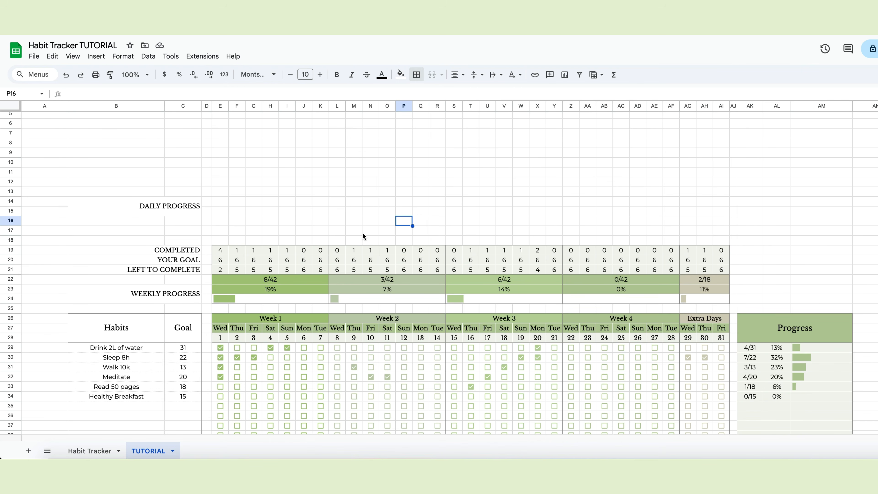
{"action": "left_click_drag", "start_coordinate": [215, 198], "coordinate": [326, 241]}
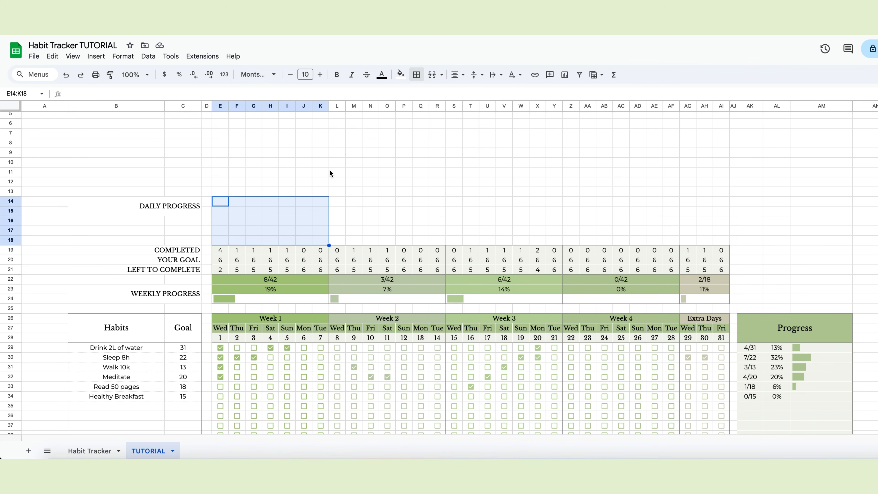
{"action": "left_click", "coordinate": [432, 75]}
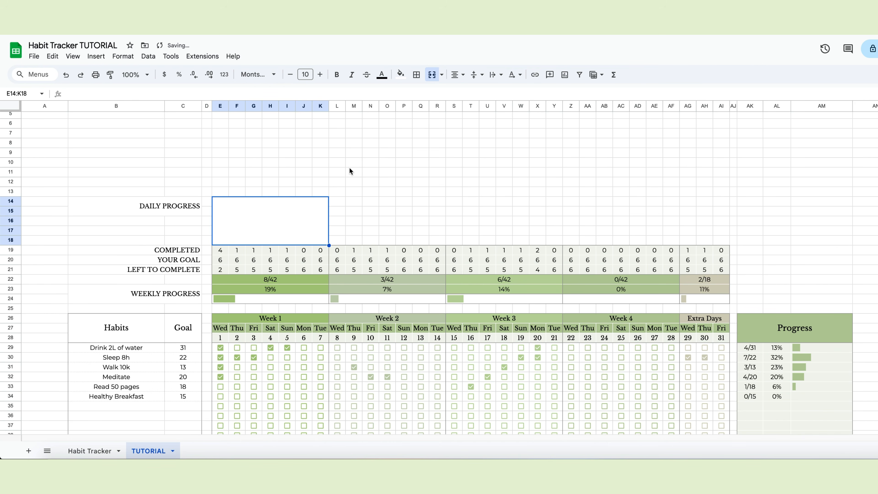
Start a SPARKLINE formula in merged cell E14 over E19:K19, with "charttype" set to "column" and "ymin" to 0
{"action": "type", "text": "="}
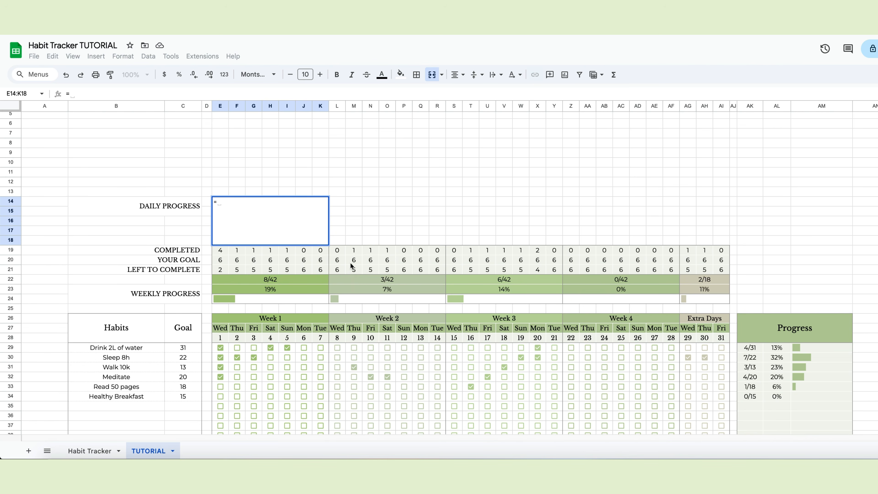
{"action": "type", "text": "SPARKLINE("}
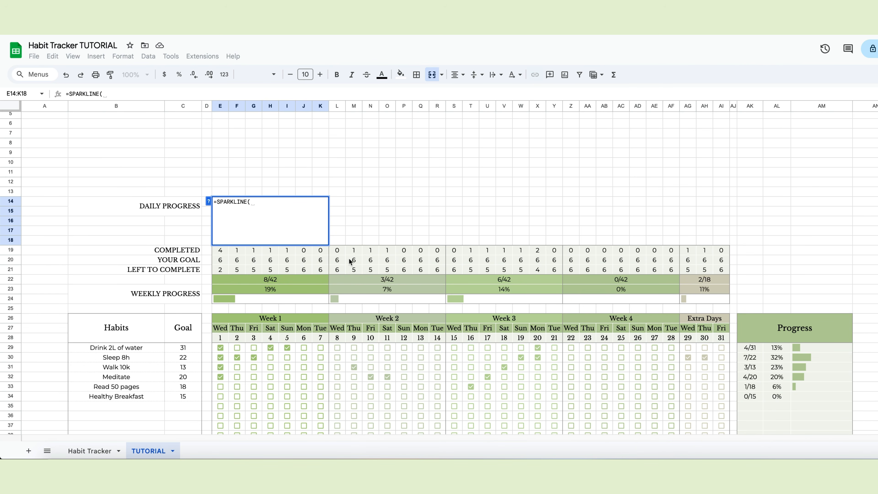
{"action": "left_click_drag", "start_coordinate": [223, 252], "coordinate": [318, 257]}
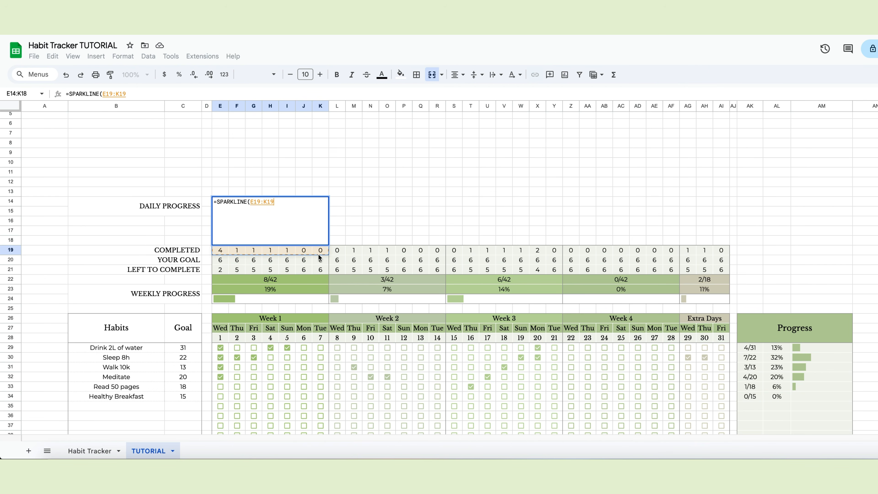
{"action": "type", "text": ","}
{"action": "left_click", "coordinate": [209, 201]}
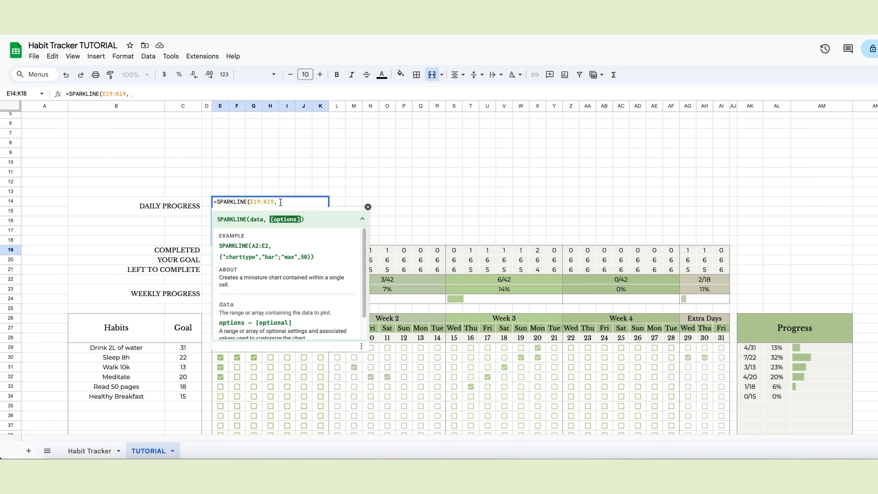
{"action": "type", "text": "{\"charttype\", \"column\";"}
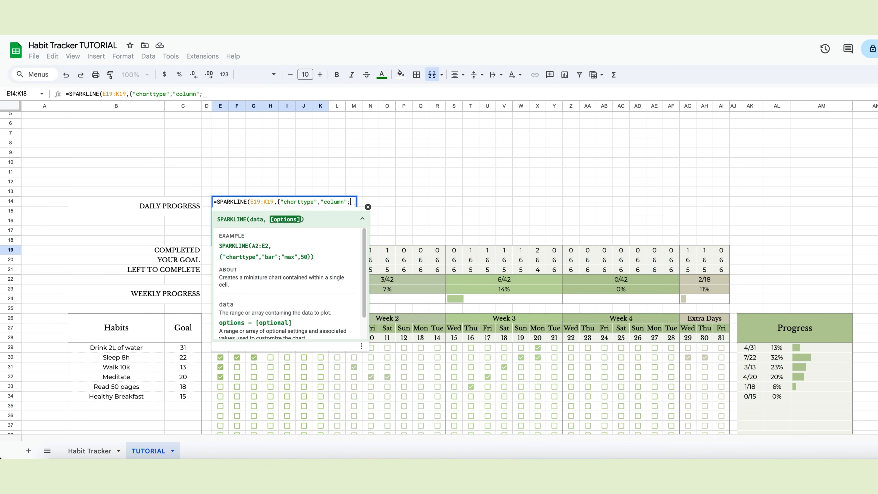
{"action": "type", "text": "\"ymin"}
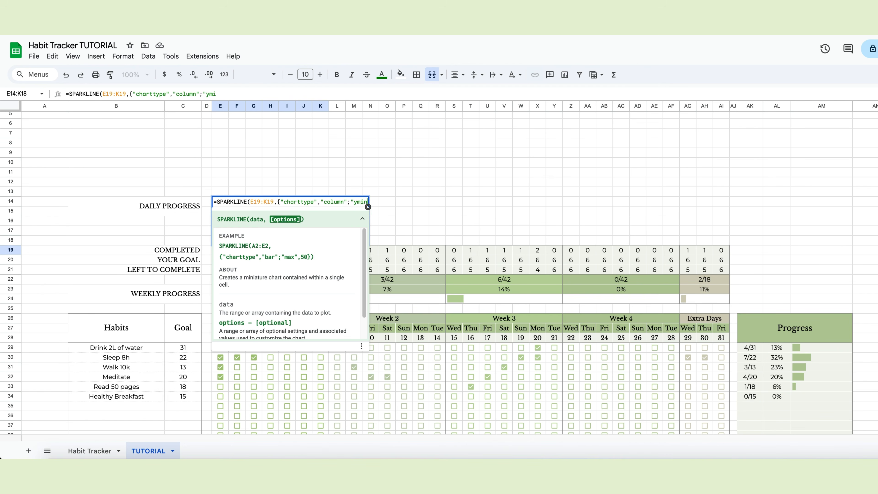
{"action": "type", "text": "\",0"}
Add the "ymax" option to the SPARKLINE formula, set to COUNTIF(B29:B48,"<>") over the habits list
{"action": "type", "text": ";\"ymax"}
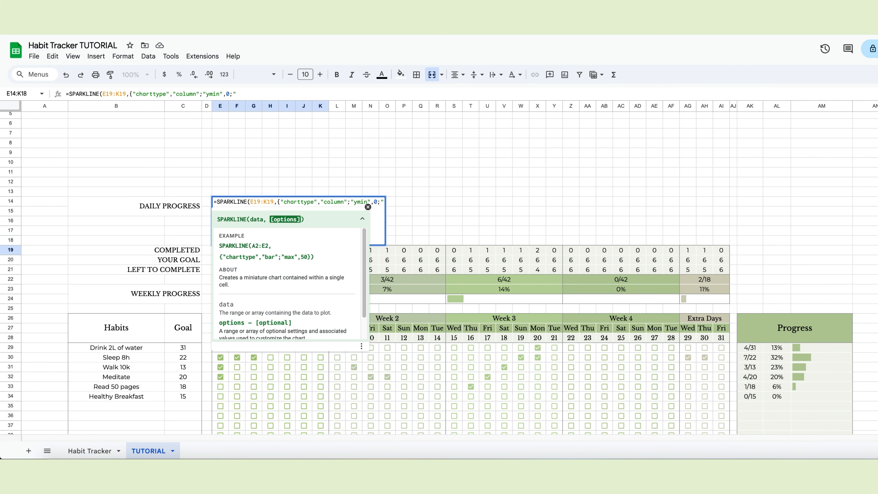
{"action": "type", "text": "\", "}
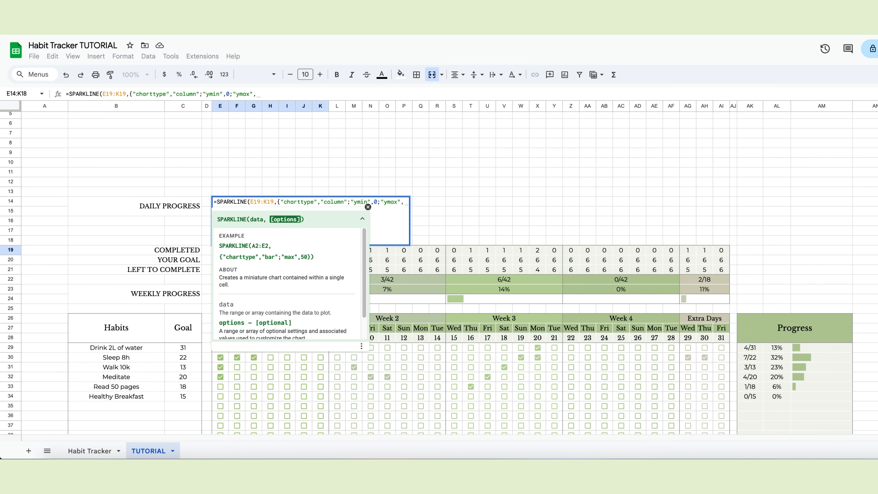
{"action": "type", "text": "COUNTIF("}
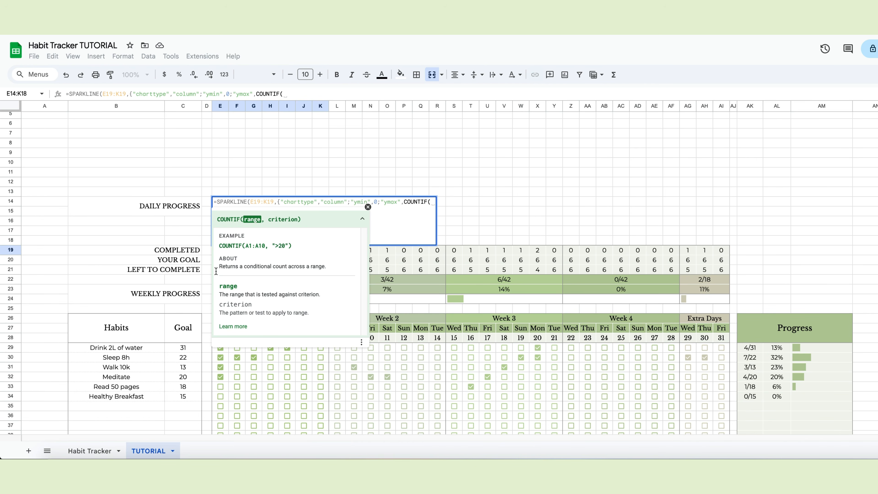
{"action": "scroll", "coordinate": [121, 310], "scroll_direction": "down", "scroll_amount": 2}
{"action": "mouse_move", "coordinate": [122, 309]}
{"action": "left_mouse_down"}
{"action": "mouse_move", "coordinate": [112, 456]}
{"action": "mouse_move", "coordinate": [131, 307]}
{"action": "left_mouse_up"}
{"action": "scroll", "coordinate": [133, 304], "scroll_direction": "up", "scroll_amount": 5}
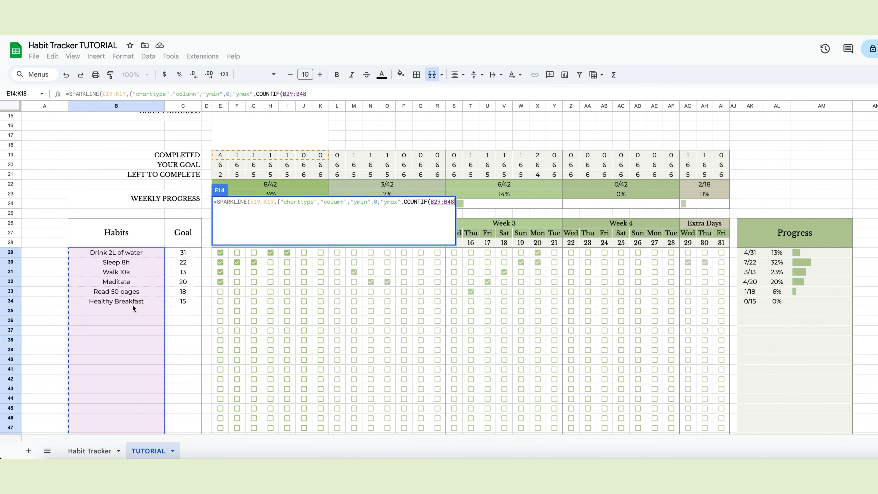
{"action": "type", "text": ","}
{"action": "scroll", "coordinate": [138, 297], "scroll_direction": "up", "scroll_amount": 2}
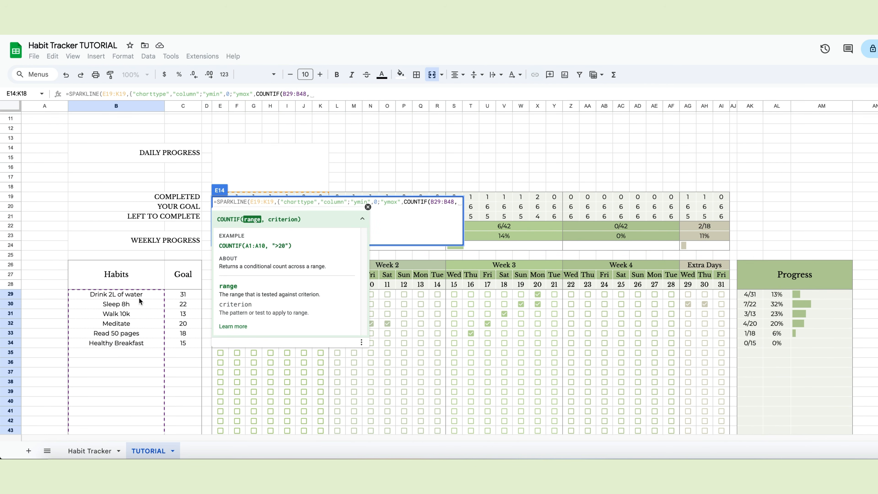
{"action": "type", "text": "\"<>\""}
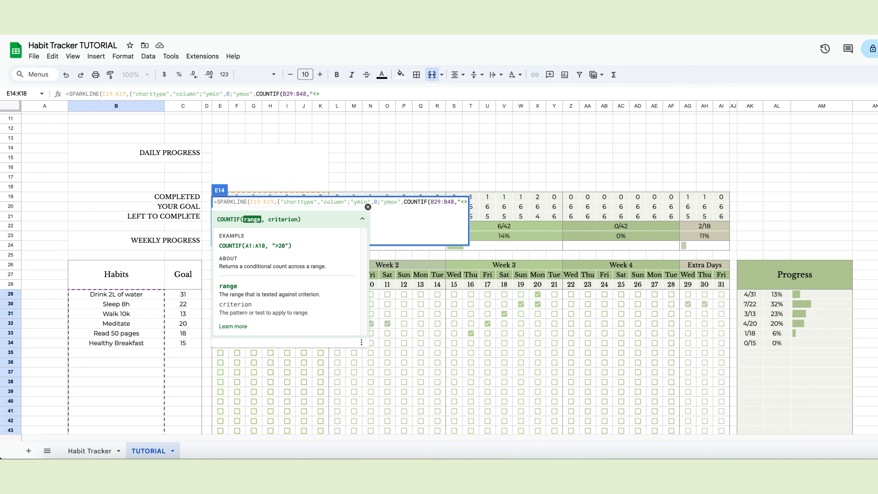
{"action": "type", "text": ")"}
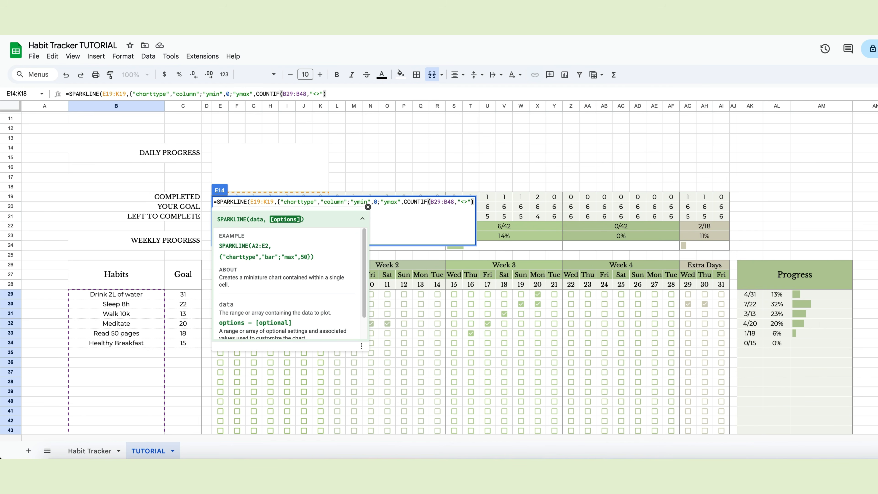
Add the "color" option "#b5c99a" to the SPARKLINE formula, close its brackets and enter it
{"action": "type", "text": ";"}
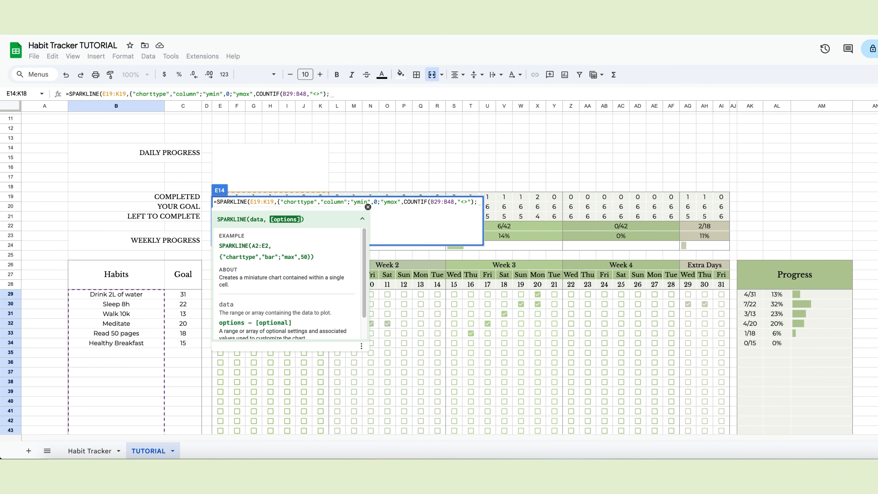
{"action": "type", "text": "\"color"}
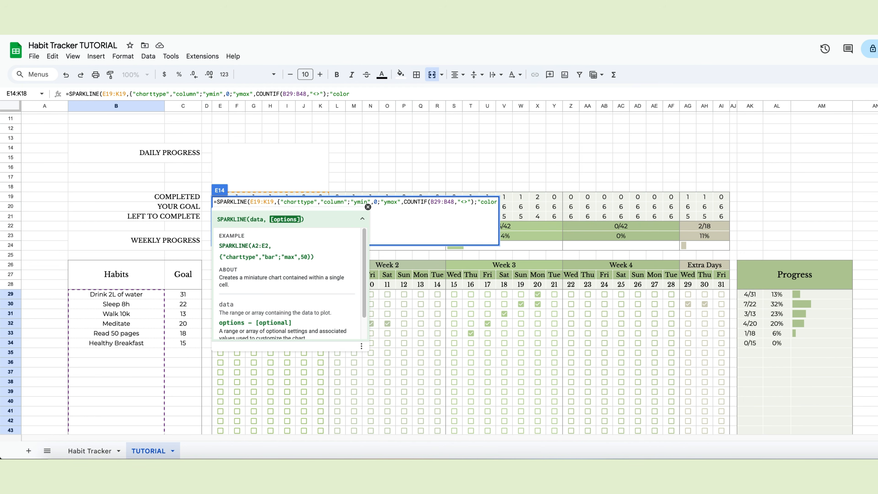
{"action": "type", "text": "\","}
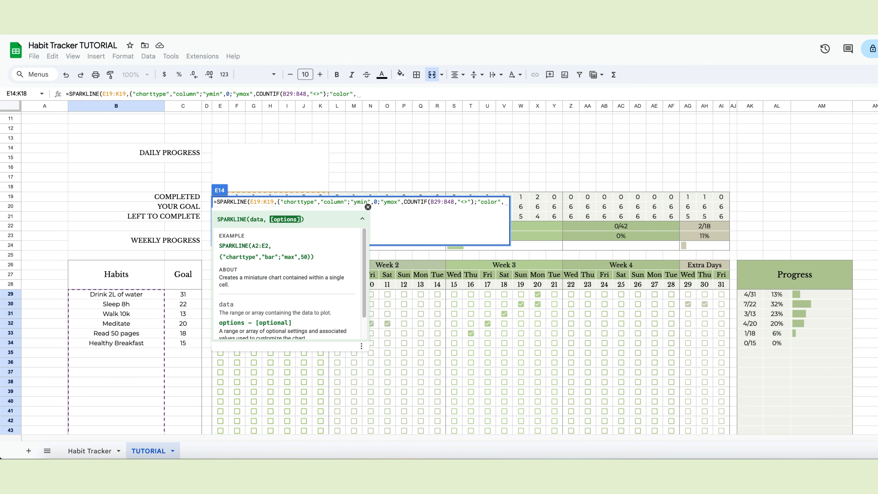
{"action": "type", "text": "\"#"}
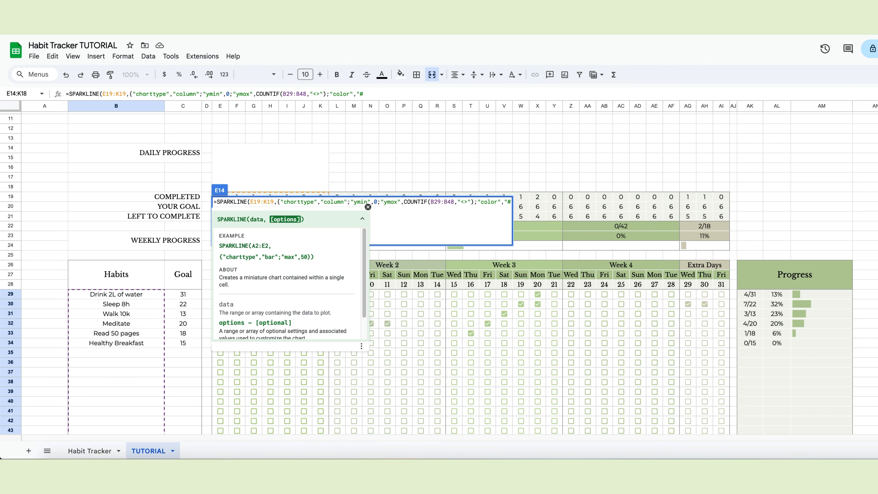
{"action": "type", "text": "b5c99a\""}
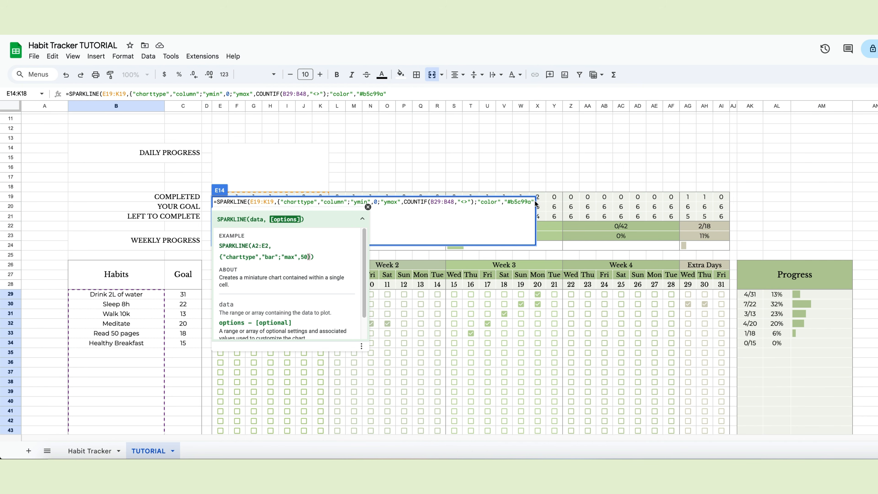
{"action": "type", "text": "})"}
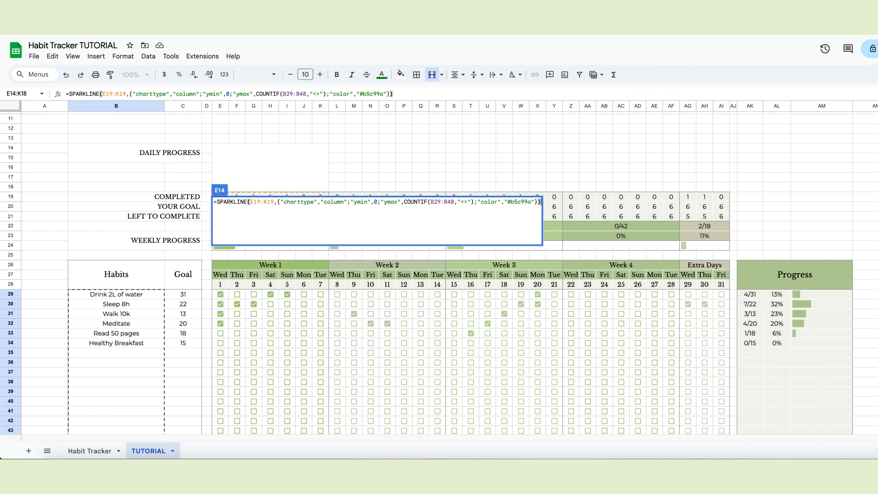
{"action": "key", "text": "Return"}
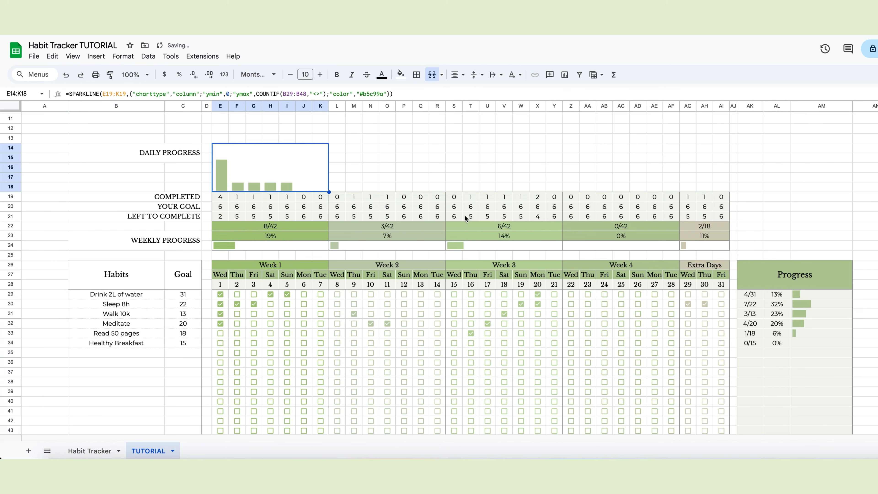
Tick Sleep 8h, Walk 10k and Meditate for day 6 and Walk 10k for day 7, and select the Week 1 chart cell
{"action": "scroll", "coordinate": [472, 216], "scroll_direction": "up", "scroll_amount": 1}
{"action": "left_click", "coordinate": [304, 319]}
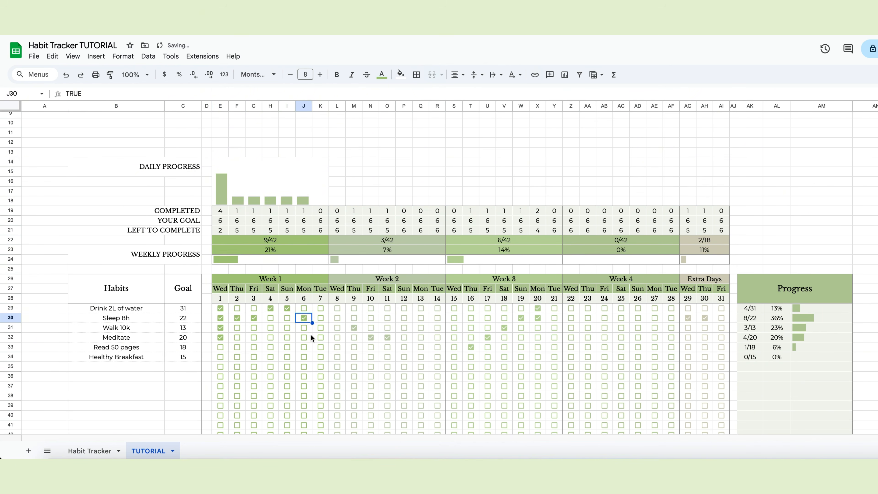
{"action": "left_click", "coordinate": [319, 326]}
{"action": "left_click", "coordinate": [301, 338]}
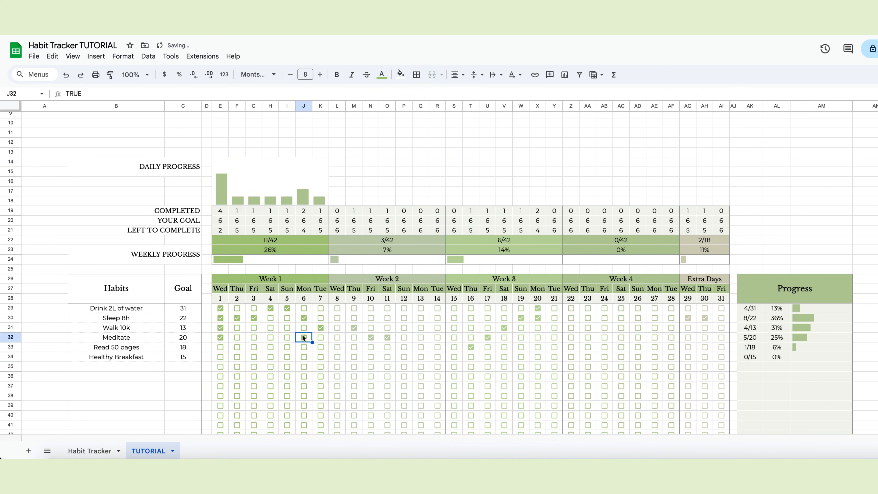
{"action": "left_click", "coordinate": [302, 328]}
{"action": "left_click", "coordinate": [261, 163]}
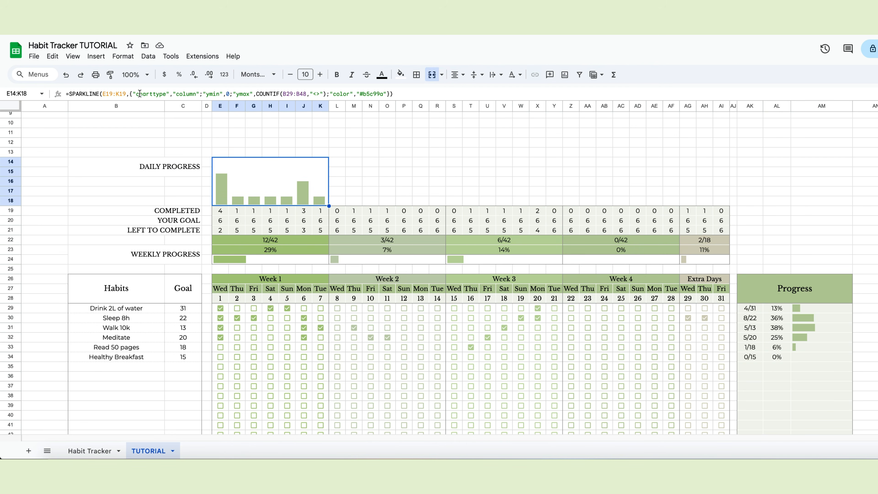
Wrap the Week 1 SPARKLINE formula in IFERROR with an empty fallback value and enter it
{"action": "left_click", "coordinate": [212, 92]}
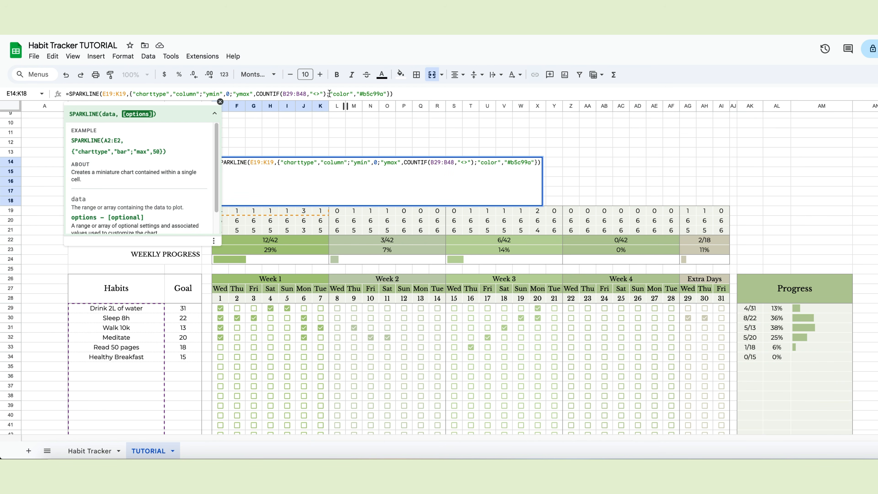
{"action": "left_click_drag", "start_coordinate": [333, 93], "coordinate": [349, 92]}
{"action": "left_click", "coordinate": [220, 102]}
{"action": "left_click", "coordinate": [68, 92]}
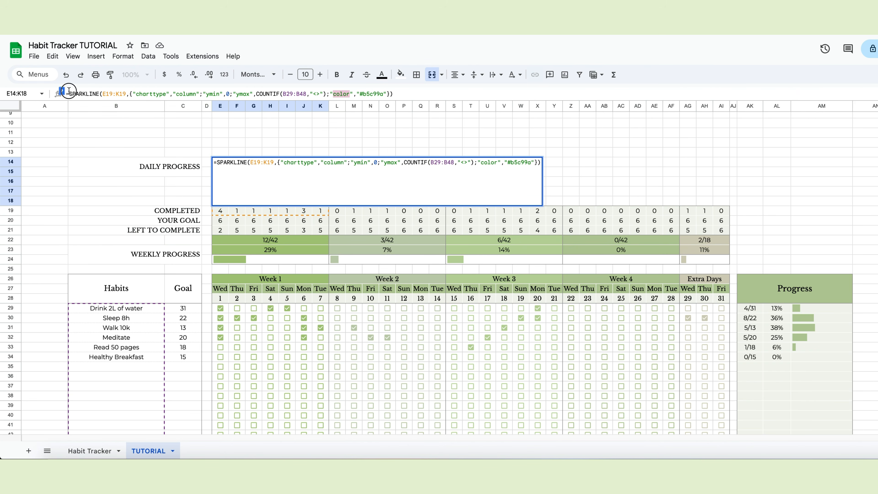
{"action": "type", "text": "IFER"}
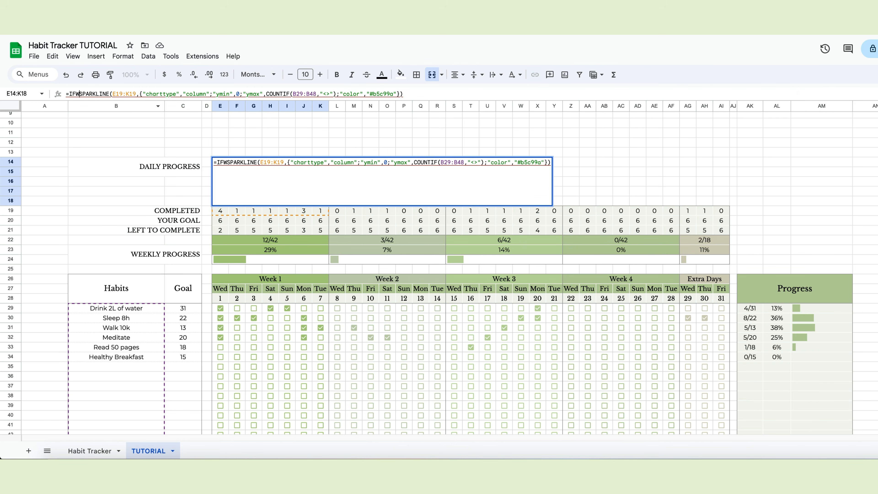
{"action": "type", "text": "ROR("}
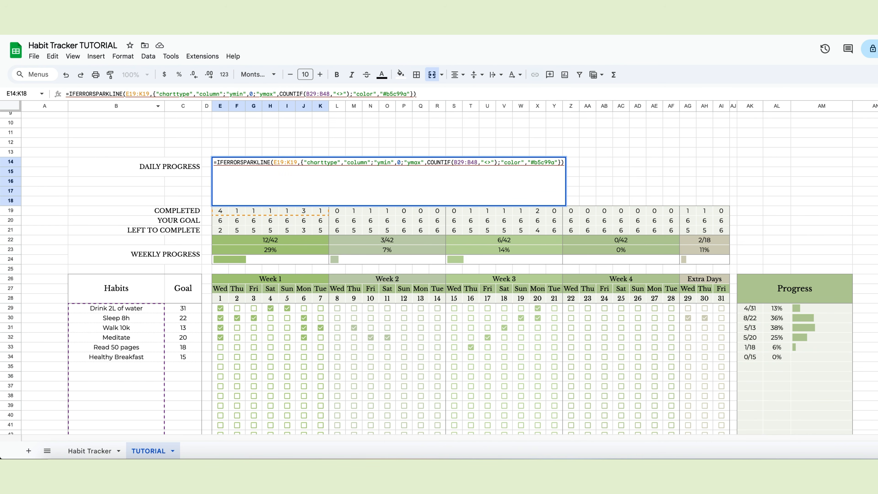
{"action": "left_click", "coordinate": [426, 94]}
{"action": "type", "text": ",)"}
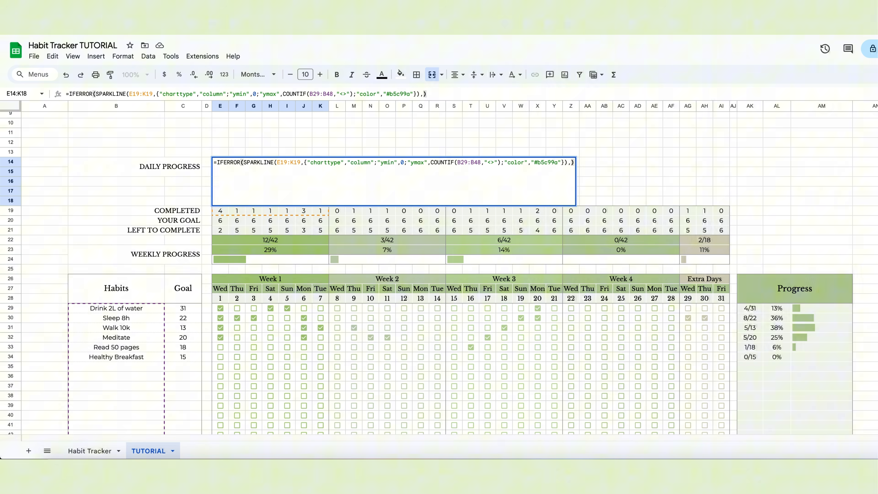
{"action": "key", "text": "Return"}
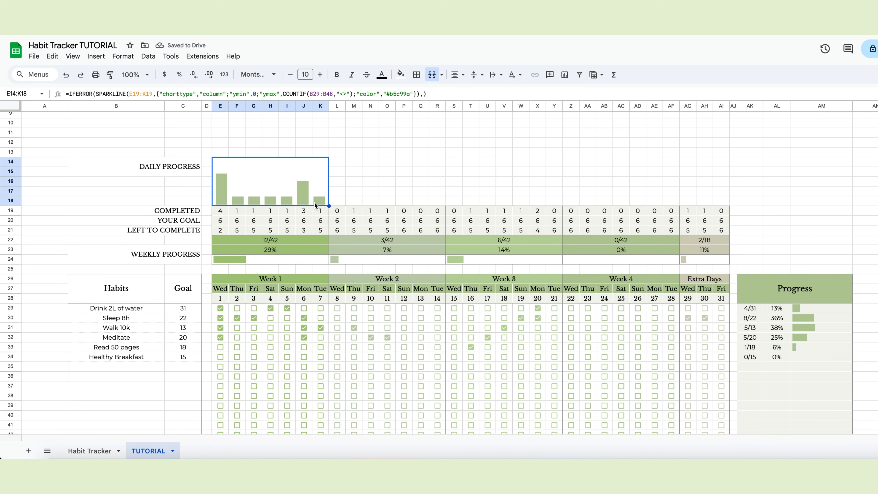
Make the COUNTIF range absolute as $B$29:$B$48 in the Week 1 chart formula and fill it across Weeks 2 to 4
{"action": "left_click", "coordinate": [315, 94]}
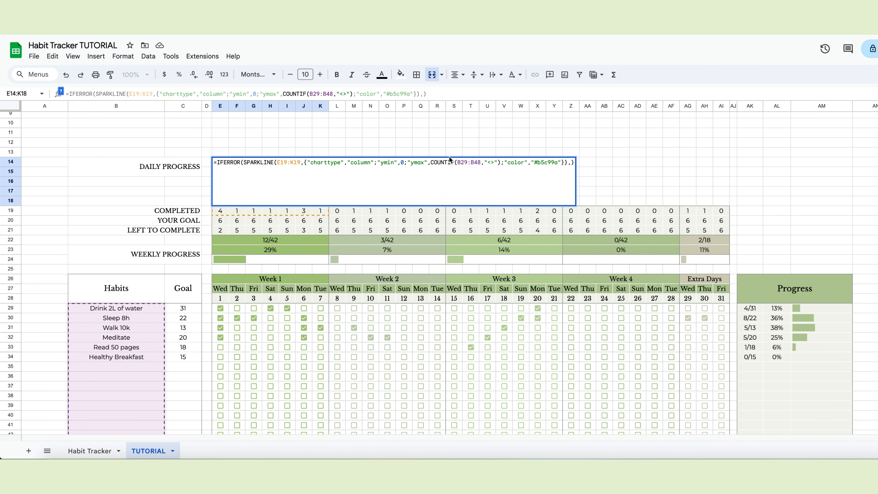
{"action": "key", "text": "F4"}
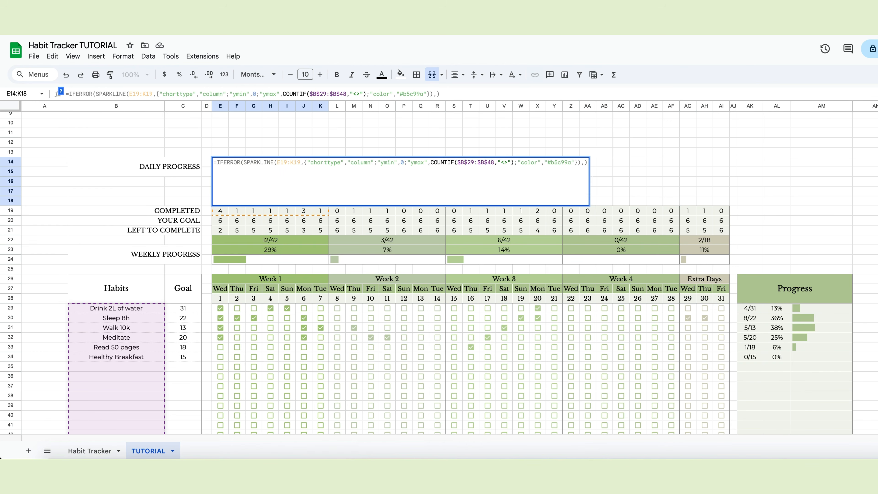
{"action": "double_click", "coordinate": [338, 94]}
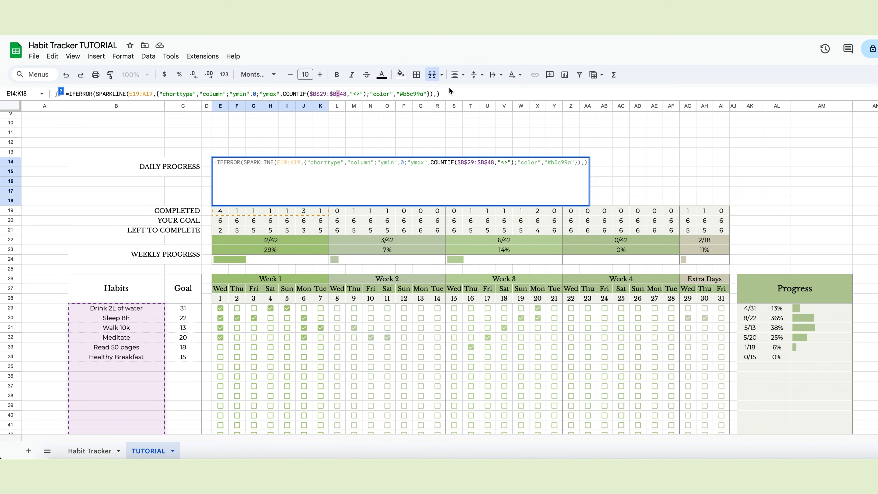
{"action": "left_click", "coordinate": [315, 204]}
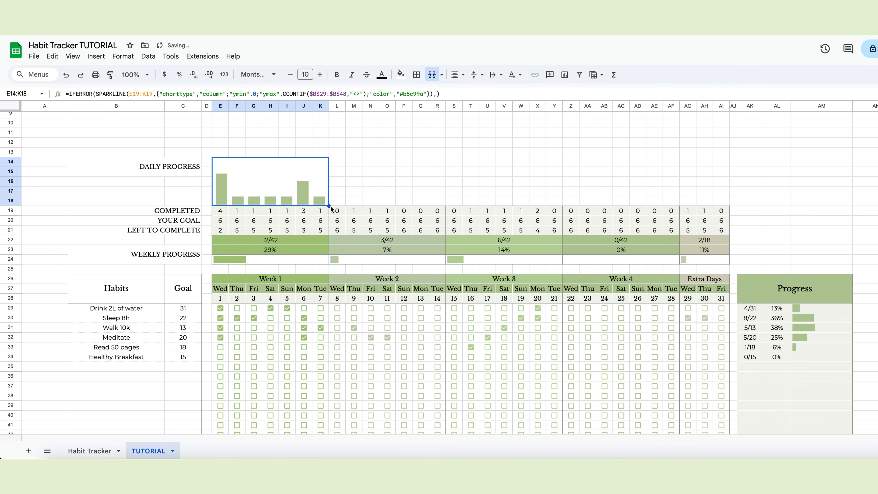
{"action": "left_click_drag", "start_coordinate": [330, 206], "coordinate": [669, 198]}
Merge AG14:AI18 above the Extra Days columns and paste only the Week 4 chart's formula into it
{"action": "left_click_drag", "start_coordinate": [687, 162], "coordinate": [718, 201]}
{"action": "left_click", "coordinate": [432, 74]}
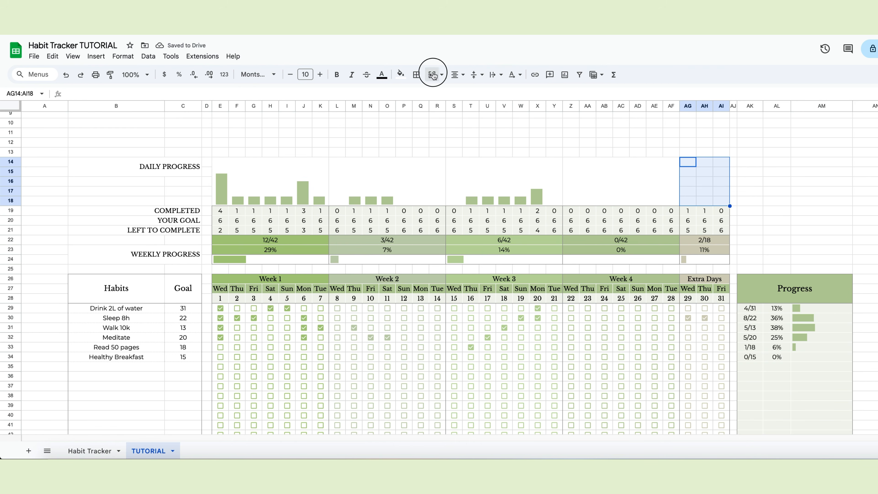
{"action": "left_click", "coordinate": [635, 183]}
{"action": "key", "text": "ctrl+c"}
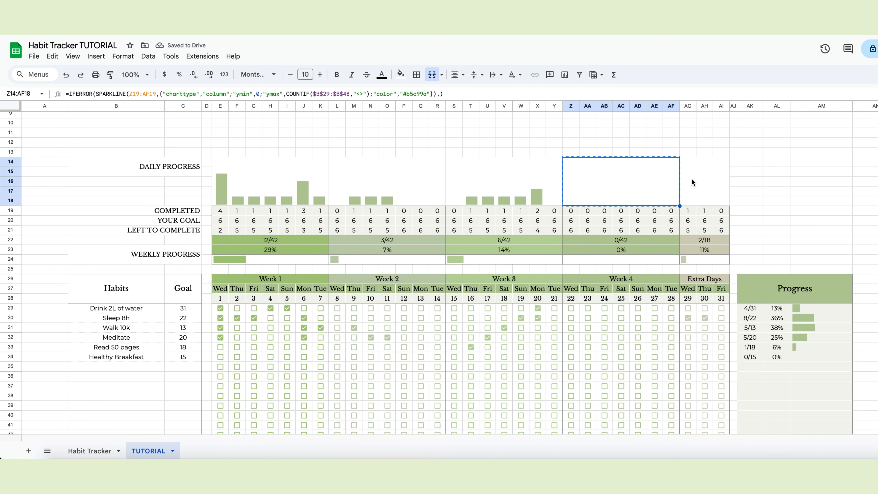
{"action": "right_click", "coordinate": [692, 182]}
{"action": "mouse_move", "coordinate": [736, 153]}
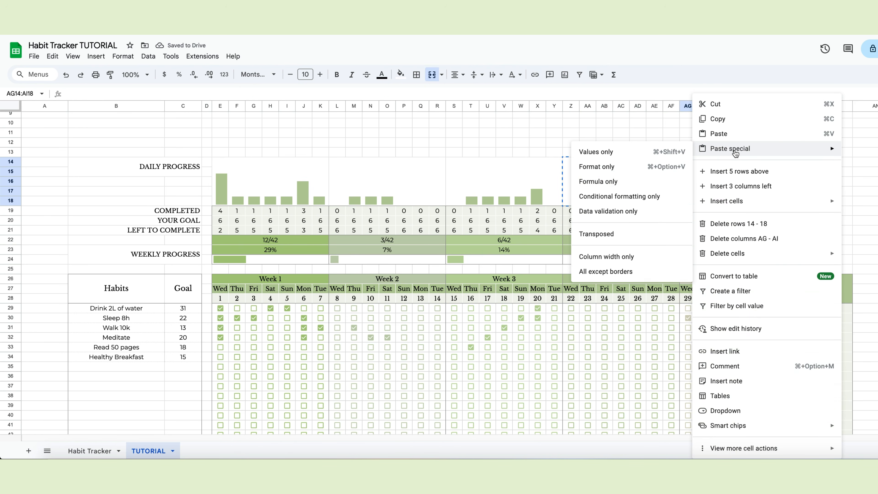
{"action": "left_click", "coordinate": [635, 182]}
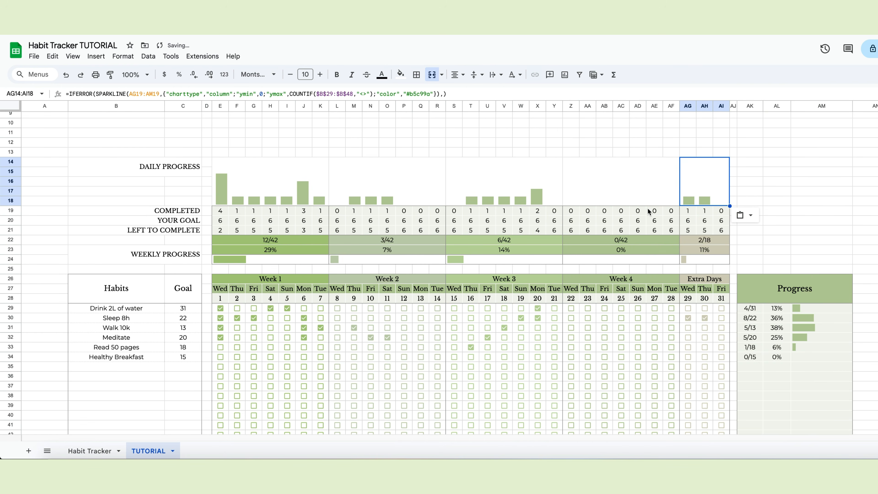
Correct the Extra Days chart's data range to AG19:AI19
{"action": "left_click", "coordinate": [154, 91]}
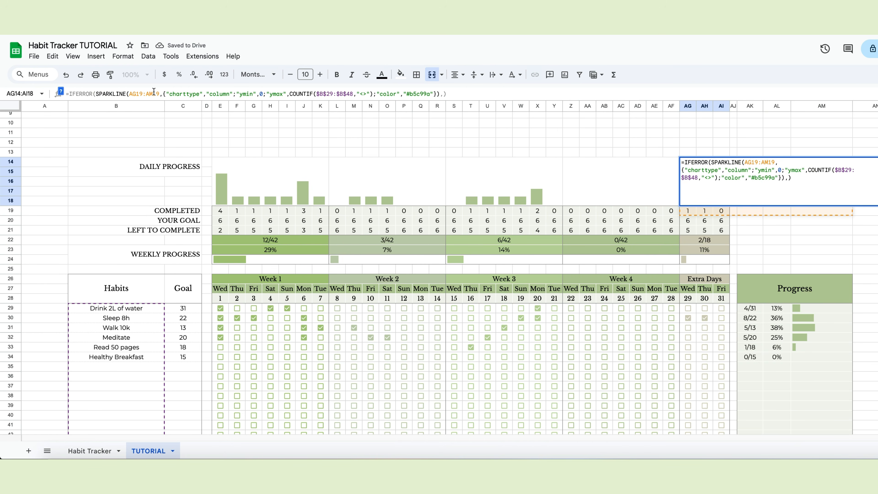
{"action": "key", "text": "BackSpace"}
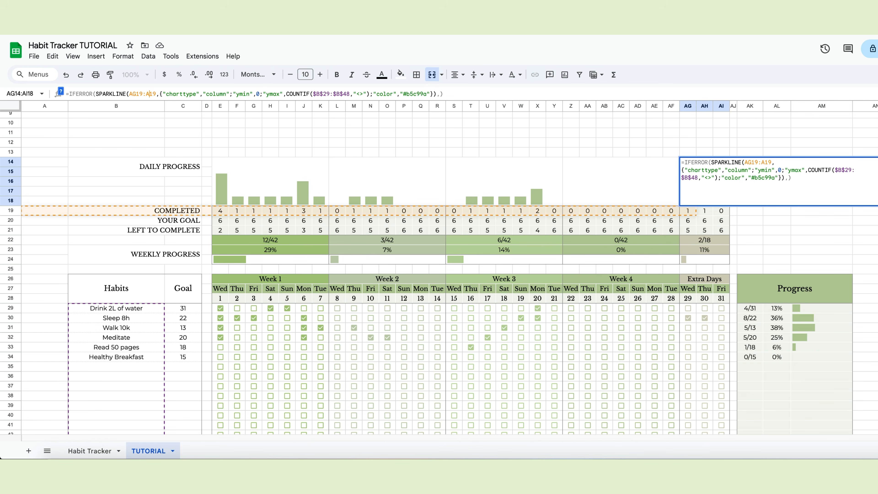
{"action": "type", "text": "i"}
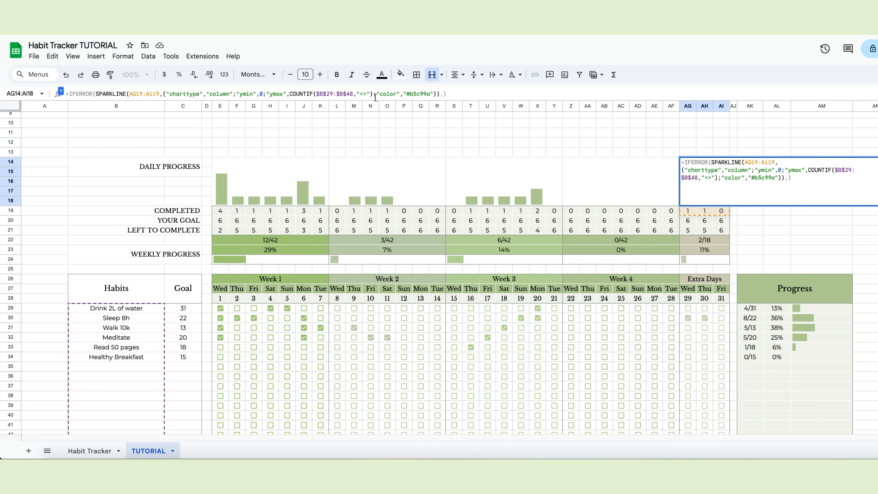
{"action": "key", "text": "Return"}
Switch the tracker's date to 2/1/2025, then to 3/1/2025, and check the Extra Days chart
{"action": "scroll", "coordinate": [231, 193], "scroll_direction": "up", "scroll_amount": 5}
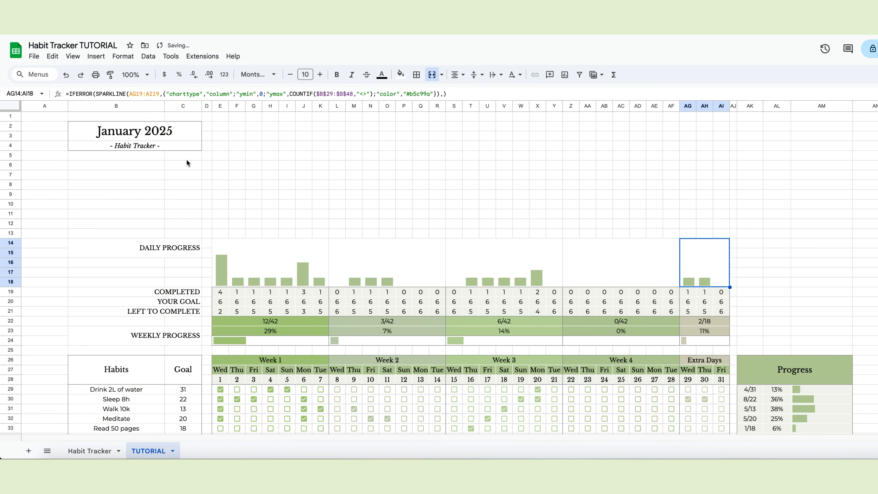
{"action": "left_click", "coordinate": [187, 126]}
{"action": "double_click", "coordinate": [164, 131]}
{"action": "left_click", "coordinate": [177, 152]}
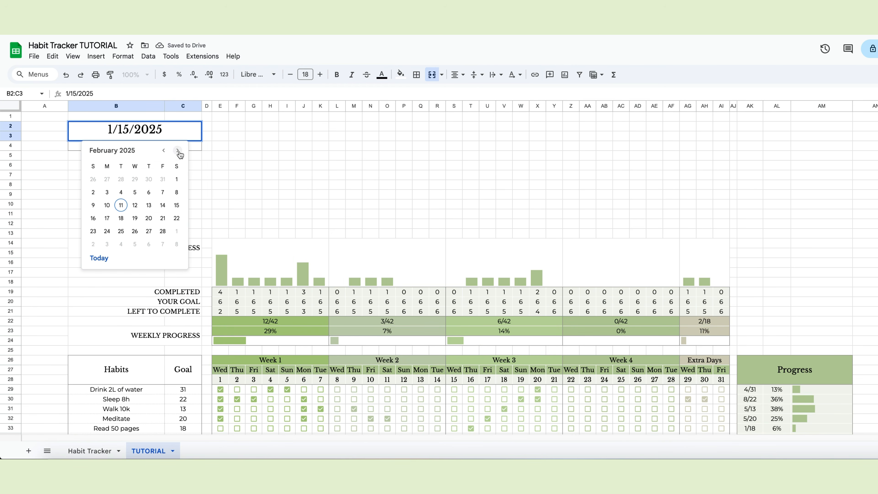
{"action": "left_click", "coordinate": [177, 177]}
{"action": "double_click", "coordinate": [169, 132]}
{"action": "left_click", "coordinate": [177, 149]}
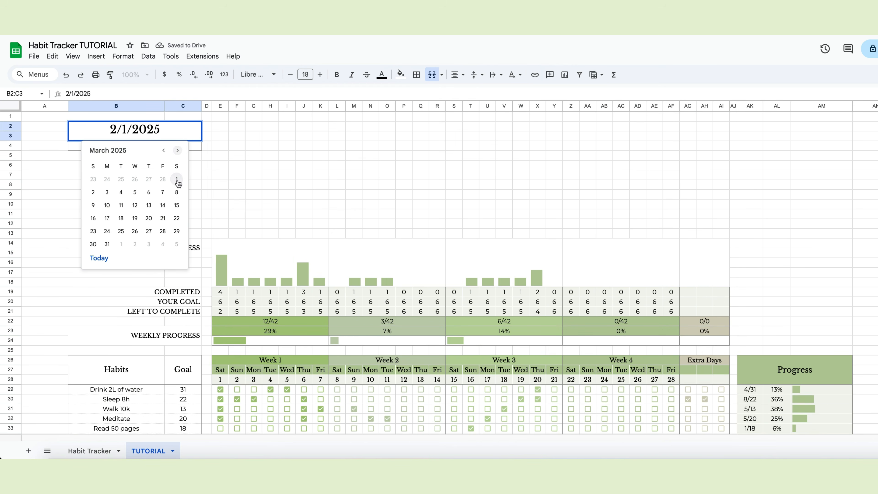
{"action": "left_click", "coordinate": [177, 173]}
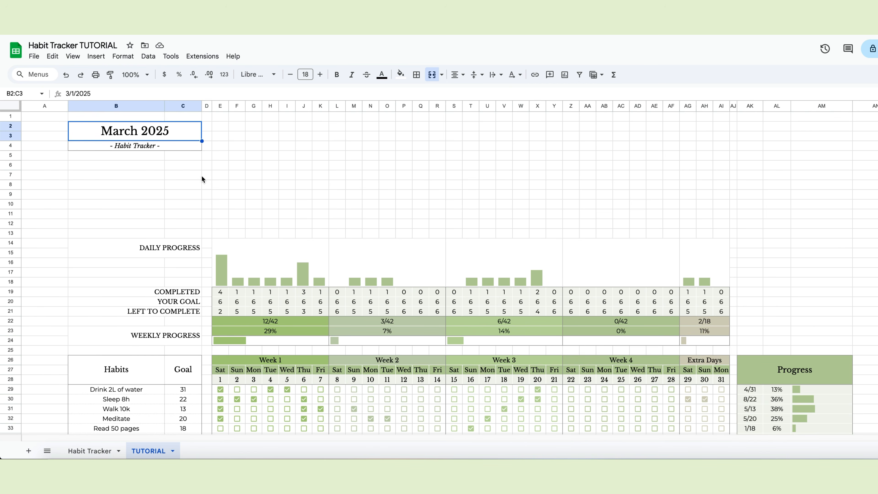
{"action": "left_click", "coordinate": [706, 263]}
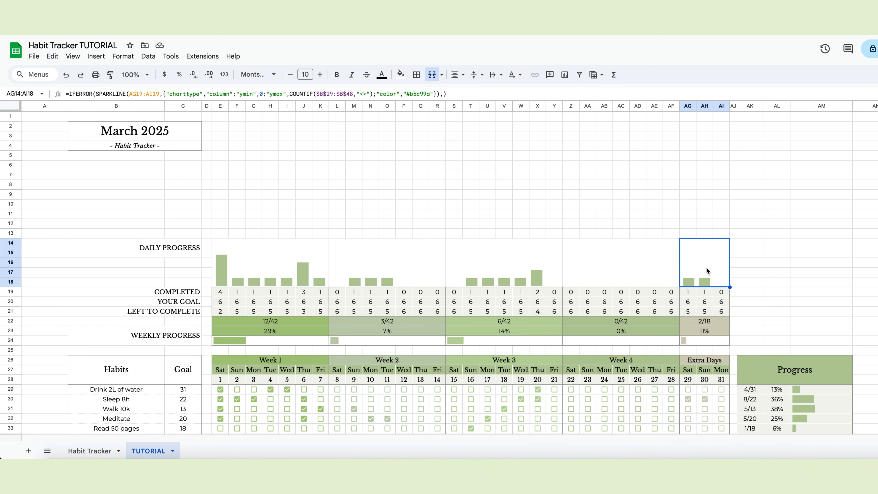
{"action": "scroll", "coordinate": [701, 268], "scroll_direction": "down", "scroll_amount": 1}
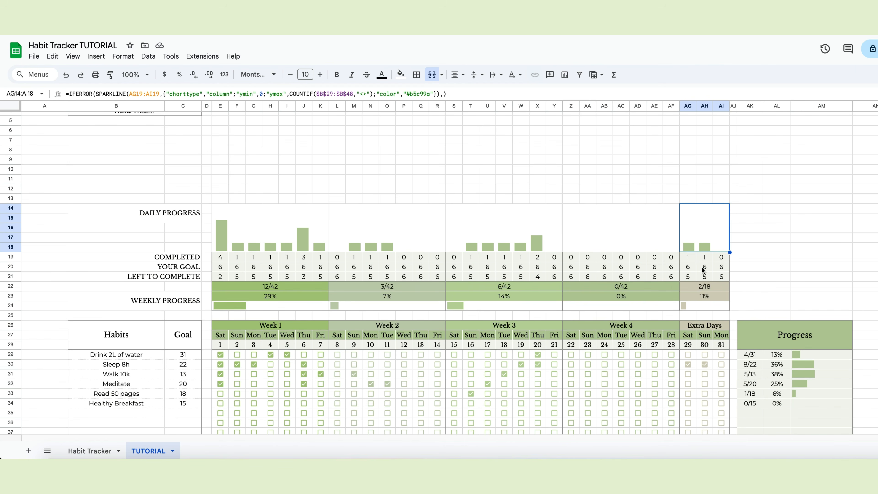
Set the tracker's date to April 1, 2025 and select the Extra Days chart cell to check it
{"action": "scroll", "coordinate": [475, 233], "scroll_direction": "up", "scroll_amount": 1}
{"action": "left_click", "coordinate": [160, 132]}
{"action": "double_click", "coordinate": [160, 132]}
{"action": "left_click", "coordinate": [177, 177]}
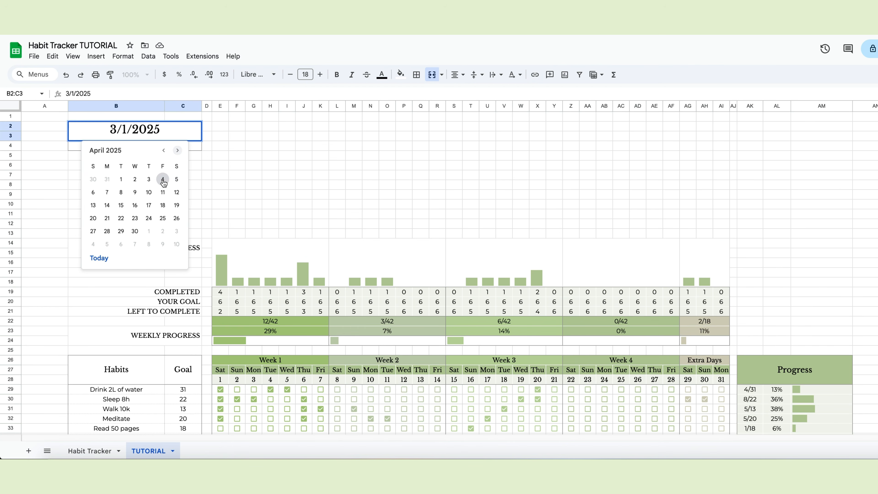
{"action": "left_click", "coordinate": [124, 182]}
{"action": "left_click", "coordinate": [695, 277]}
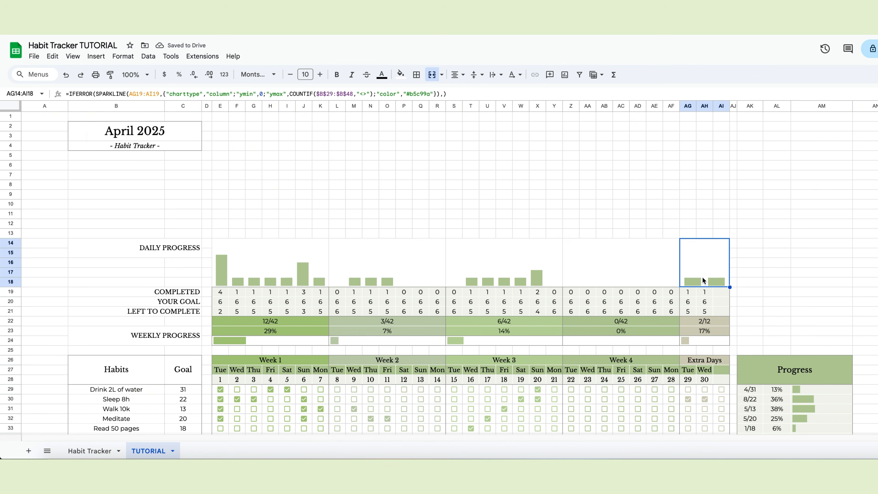
Enter the helper formula =if(AG19="",0,AG19) in cell AG25 below the Extra Days progress bar and reselect the cell
{"action": "scroll", "coordinate": [695, 297], "scroll_direction": "down", "scroll_amount": 1}
{"action": "left_click", "coordinate": [686, 316]}
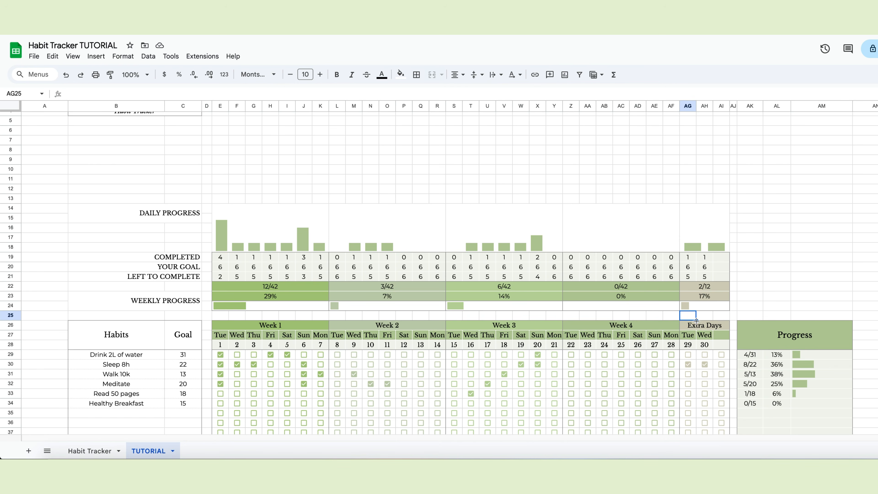
{"action": "scroll", "coordinate": [693, 338], "scroll_direction": "up", "scroll_amount": 1}
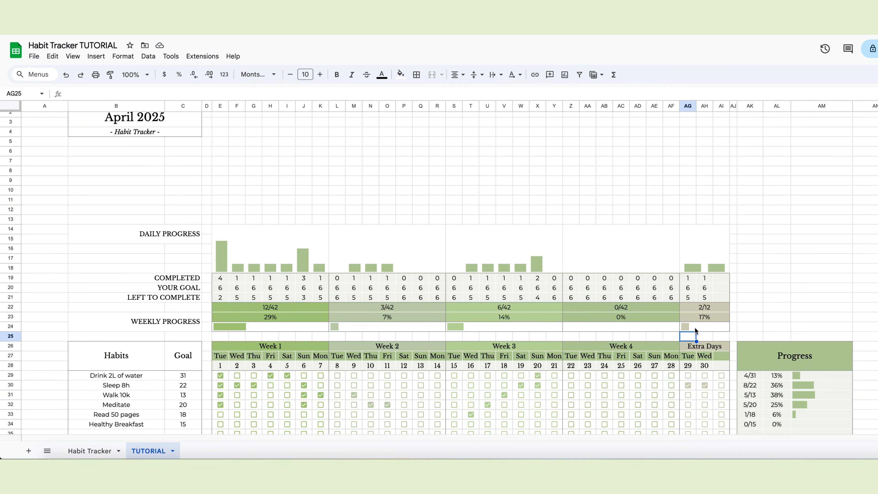
{"action": "type", "text": "="}
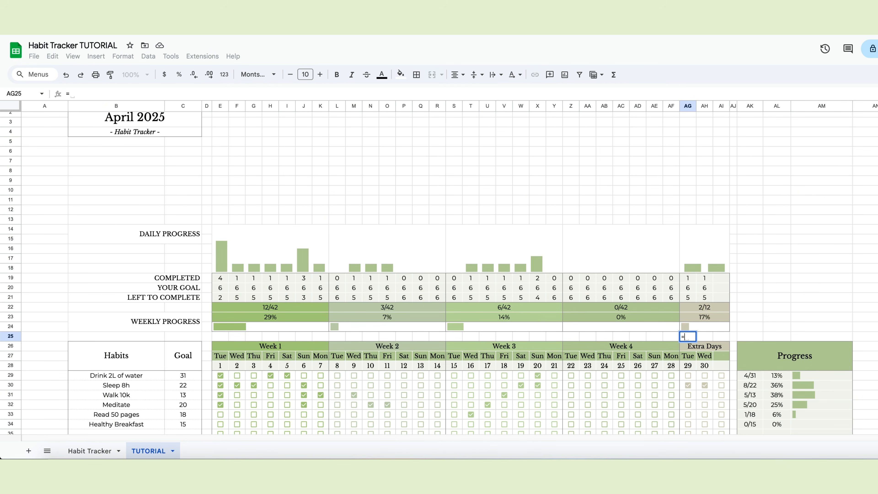
{"action": "type", "text": "if(AG"}
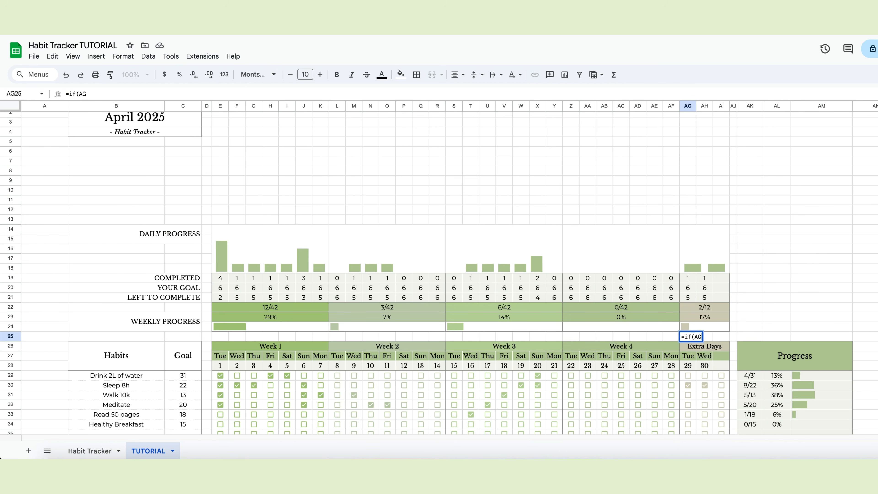
{"action": "type", "text": "19=\"\","}
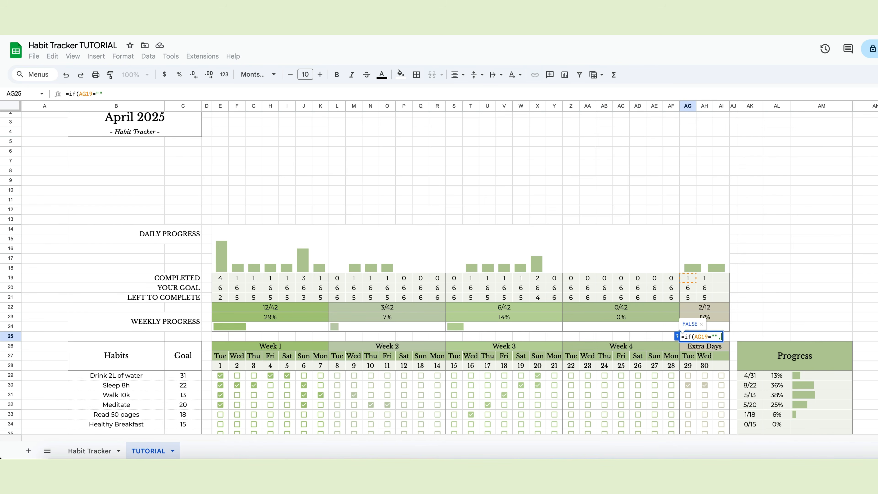
{"action": "type", "text": "0,"}
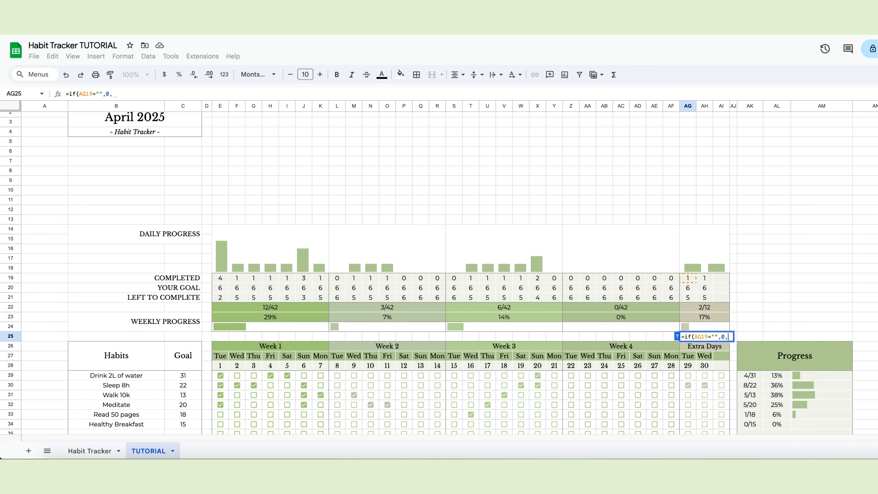
{"action": "type", "text": "AG19"}
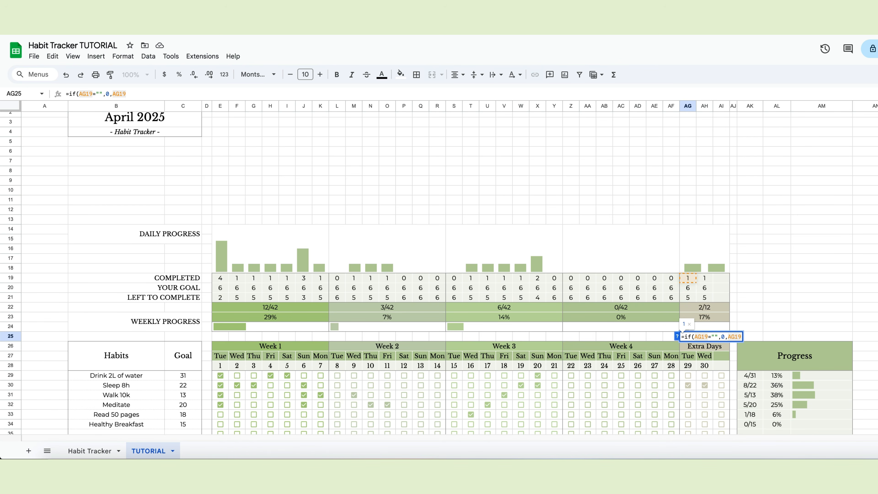
{"action": "type", "text": ")"}
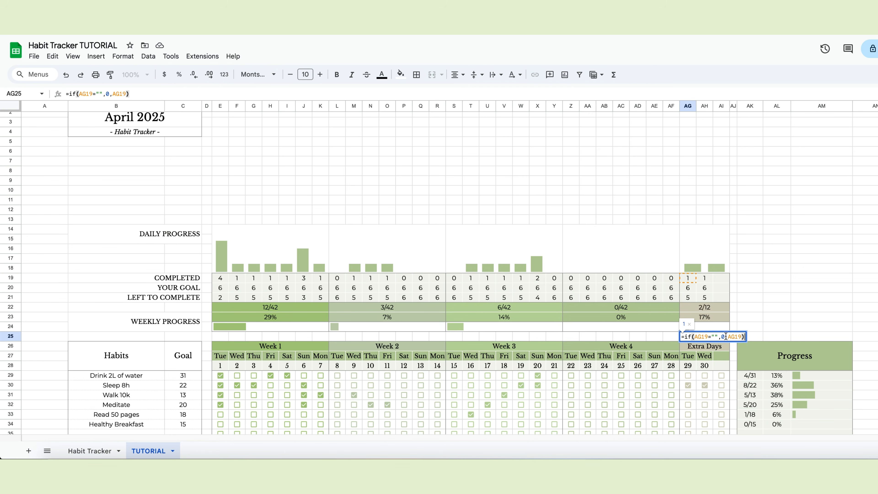
{"action": "double_click", "coordinate": [723, 337]}
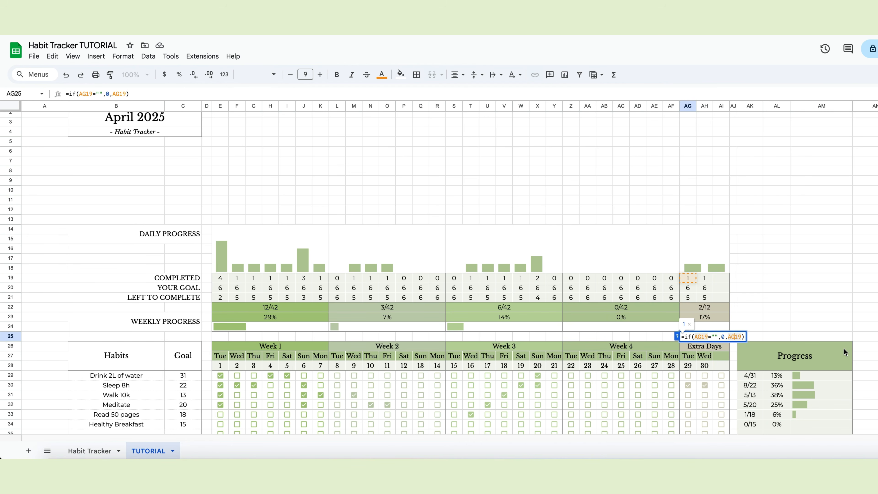
{"action": "key", "text": "Return"}
{"action": "left_click", "coordinate": [687, 337]}
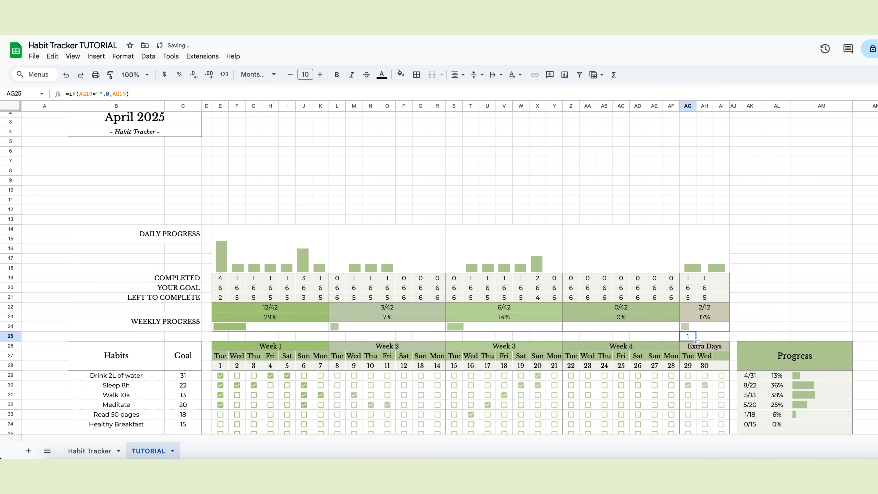
Copy the AG25 helper formula across to AI25 and change the Extra Days chart's data range to AG25:AI25
{"action": "left_click_drag", "start_coordinate": [696, 341], "coordinate": [723, 339]}
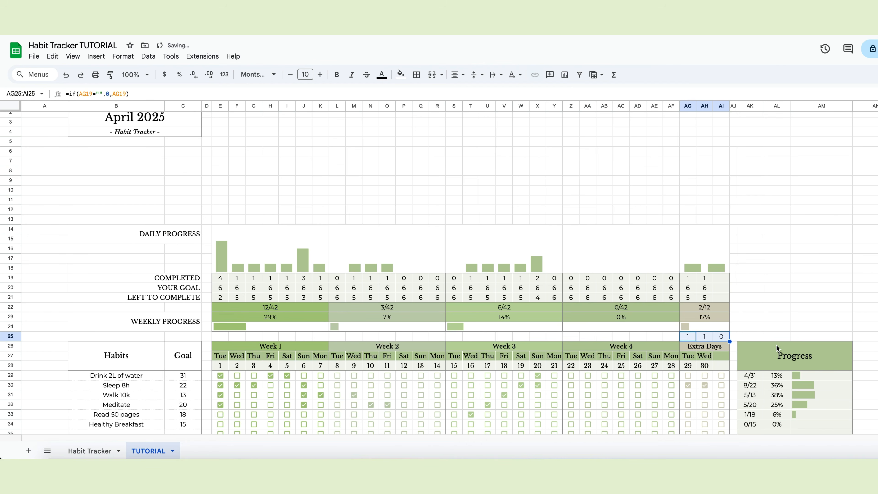
{"action": "left_click", "coordinate": [708, 266]}
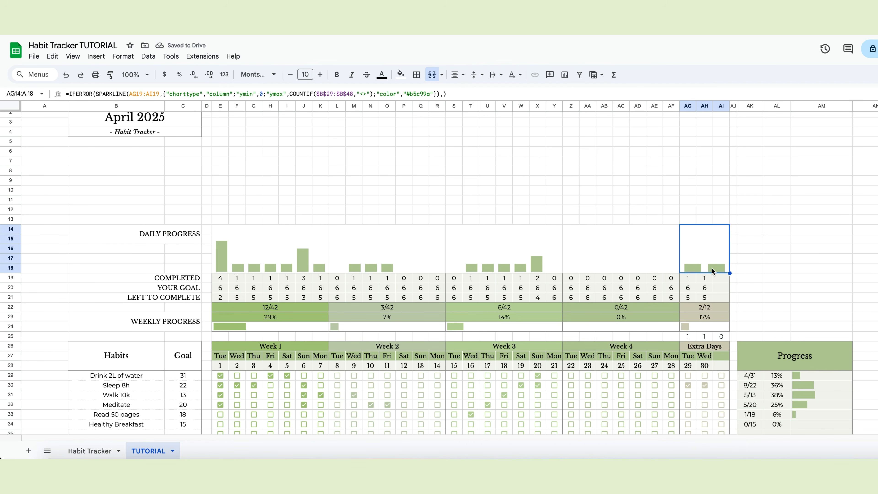
{"action": "left_click", "coordinate": [133, 93]}
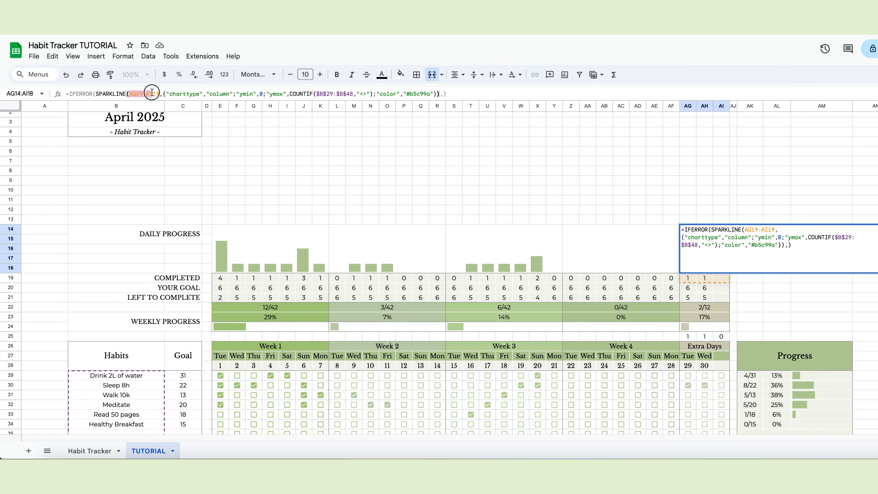
{"action": "key", "text": "BackSpace"}
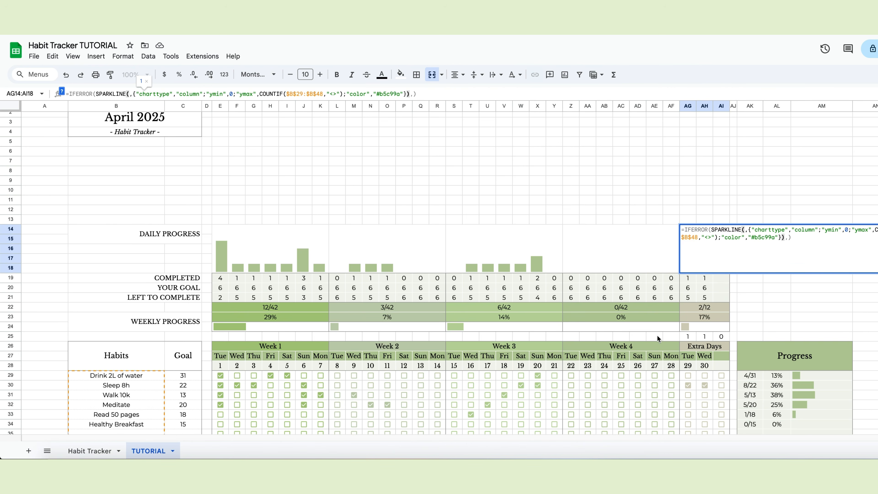
{"action": "left_click_drag", "start_coordinate": [692, 340], "coordinate": [721, 338]}
{"action": "key", "text": "Return"}
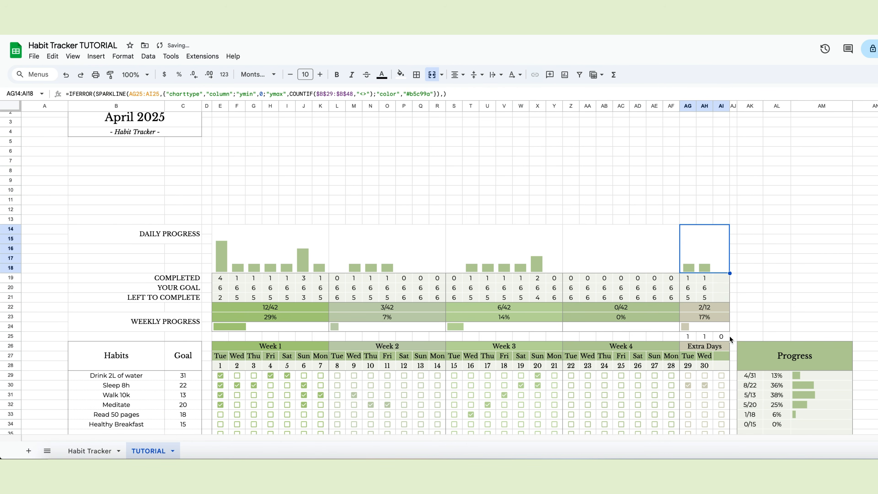
{"action": "left_click", "coordinate": [794, 298]}
Add a grey outer border around the daily progress charts in E14:AI18
{"action": "scroll", "coordinate": [788, 299], "scroll_direction": "up", "scroll_amount": 1}
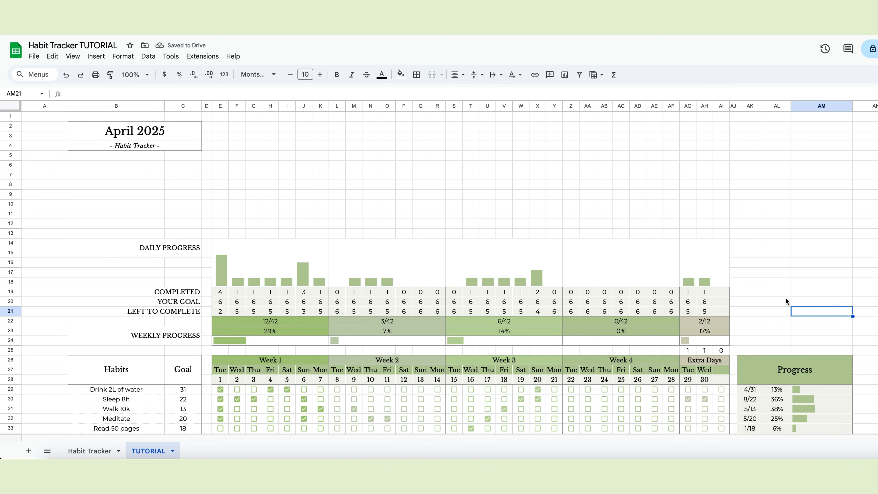
{"action": "left_click_drag", "start_coordinate": [304, 263], "coordinate": [686, 270]}
{"action": "left_click", "coordinate": [416, 75]}
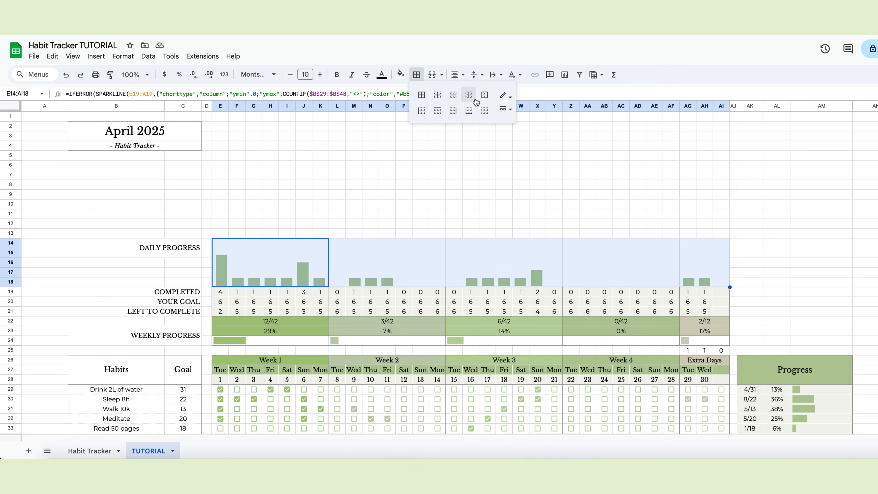
{"action": "left_click", "coordinate": [485, 97]}
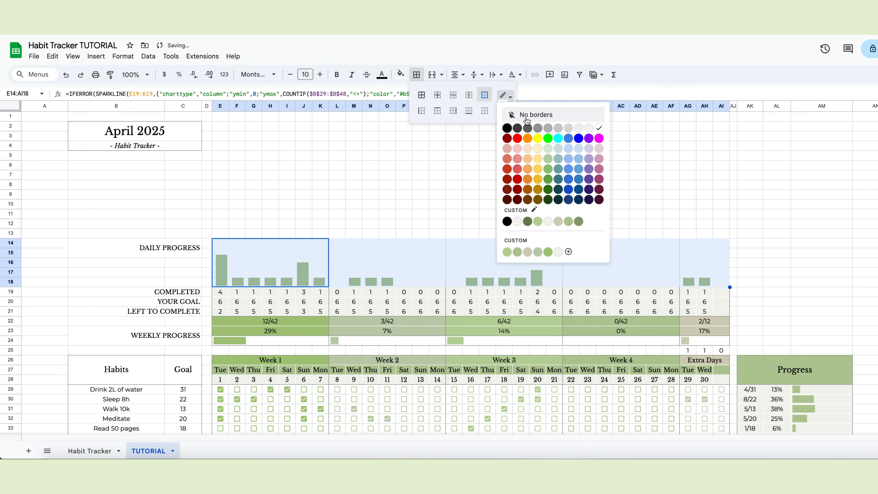
{"action": "left_click", "coordinate": [505, 204]}
Fill the daily progress chart area E14:AI18 with the light off-white colour
{"action": "left_click_drag", "start_coordinate": [271, 257], "coordinate": [691, 270]}
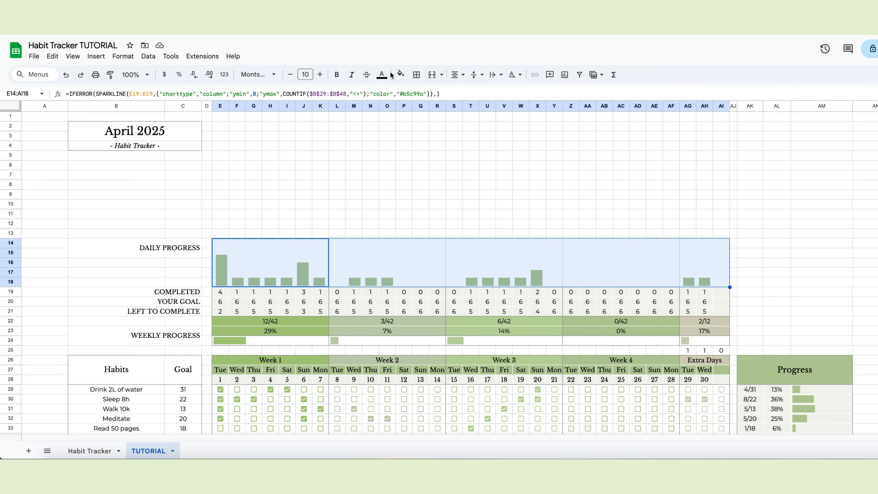
{"action": "left_click", "coordinate": [401, 75]}
{"action": "left_click", "coordinate": [415, 201]}
{"action": "left_click", "coordinate": [304, 215]}
Add a right border to each of the Week 1 to Week 4 daily progress chart cells
{"action": "left_click", "coordinate": [290, 247]}
{"action": "left_click", "coordinate": [417, 74]}
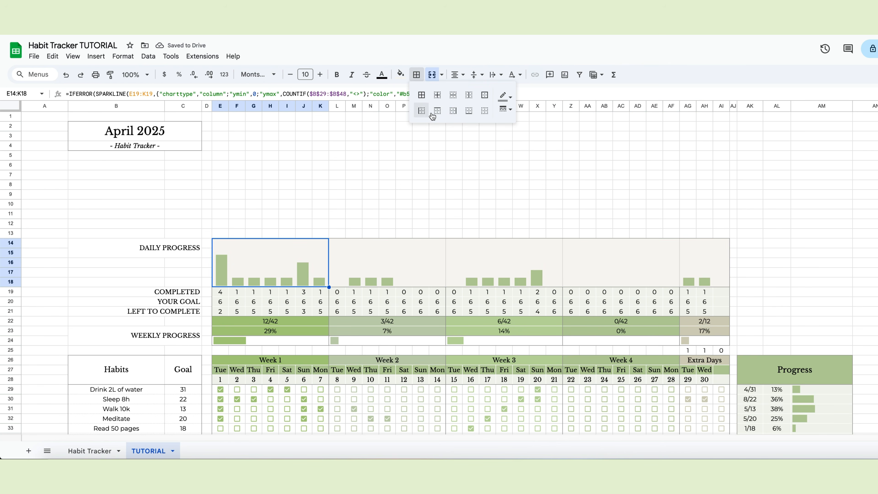
{"action": "left_click", "coordinate": [454, 112]}
{"action": "left_click", "coordinate": [390, 253]}
{"action": "left_click", "coordinate": [416, 74]}
{"action": "left_click", "coordinate": [453, 111]}
{"action": "left_click", "coordinate": [491, 268]}
{"action": "left_click", "coordinate": [416, 77]}
{"action": "left_click", "coordinate": [453, 111]}
{"action": "left_click", "coordinate": [602, 260]}
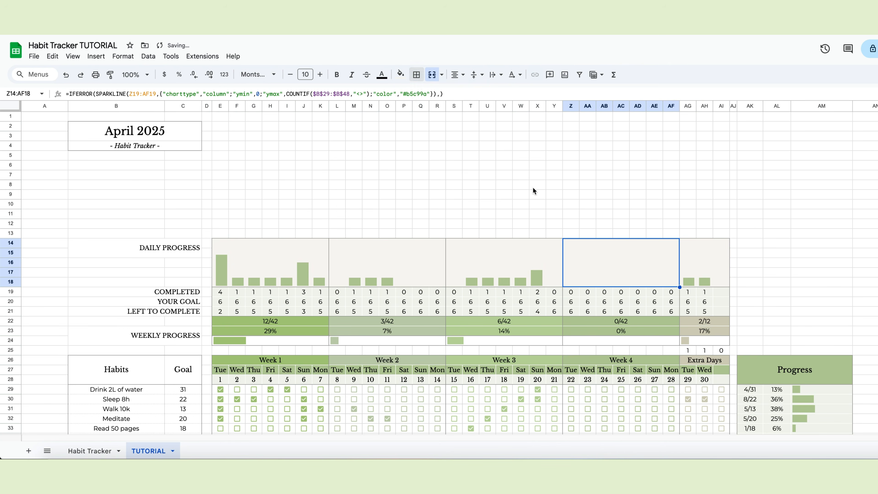
{"action": "left_click", "coordinate": [417, 76]}
{"action": "left_click", "coordinate": [453, 111]}
{"action": "left_click", "coordinate": [368, 332]}
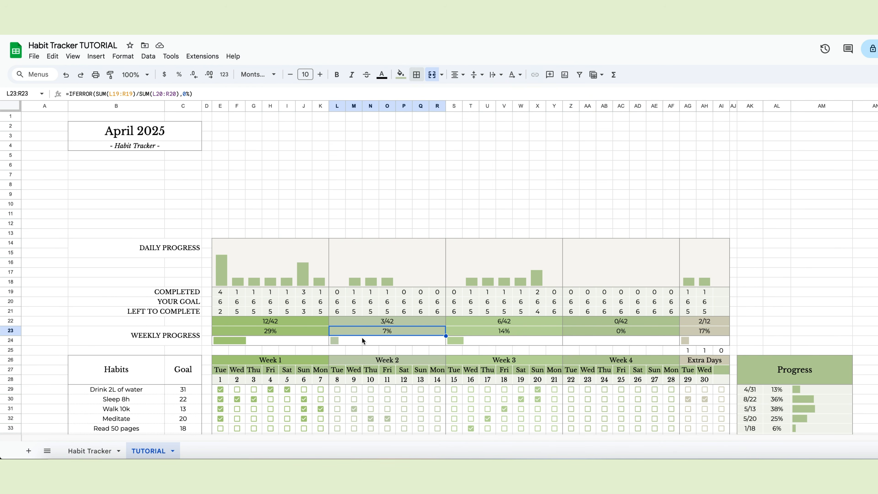
Tick Sleep 8h for days 24 and 25 and Meditate for day 22 in Week 4
{"action": "left_click", "coordinate": [605, 399]}
{"action": "left_click", "coordinate": [621, 399]}
{"action": "left_click", "coordinate": [571, 419]}
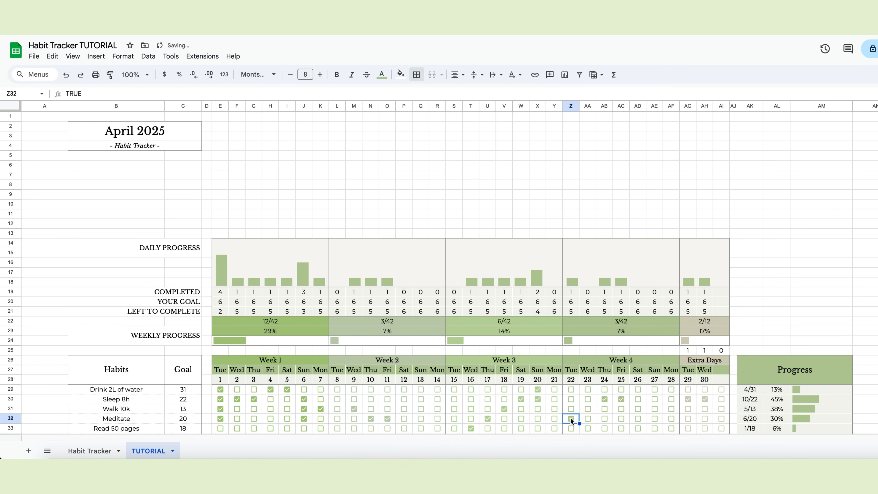
Enter the daily percentage formula =Iferror(E19/E20,0%) in cell E13 above the Week 1 chart
{"action": "left_click", "coordinate": [222, 234]}
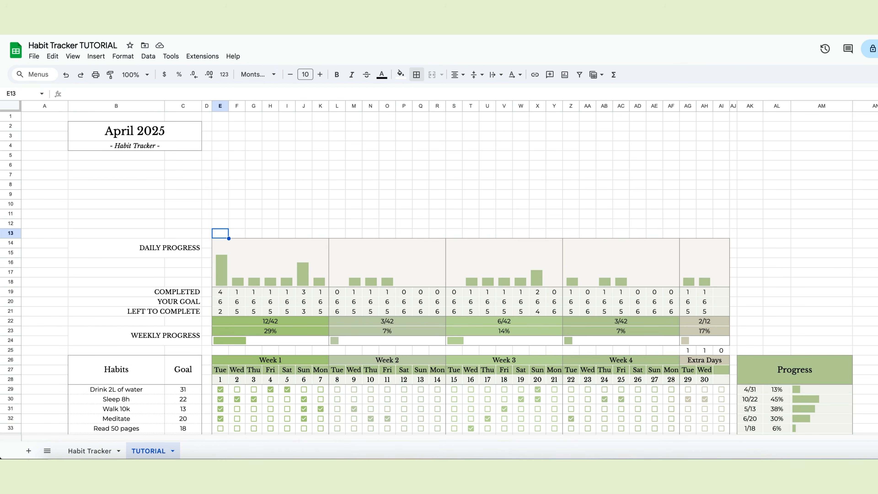
{"action": "type", "text": "=e19"}
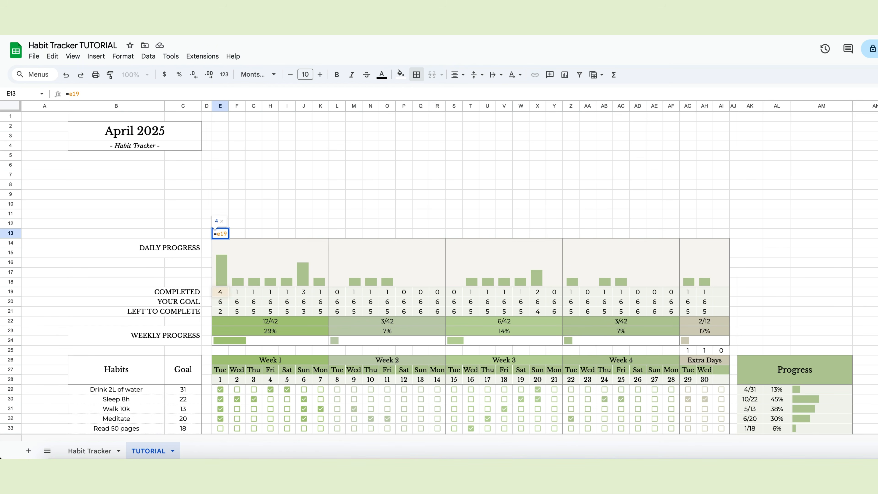
{"action": "type", "text": "/e20"}
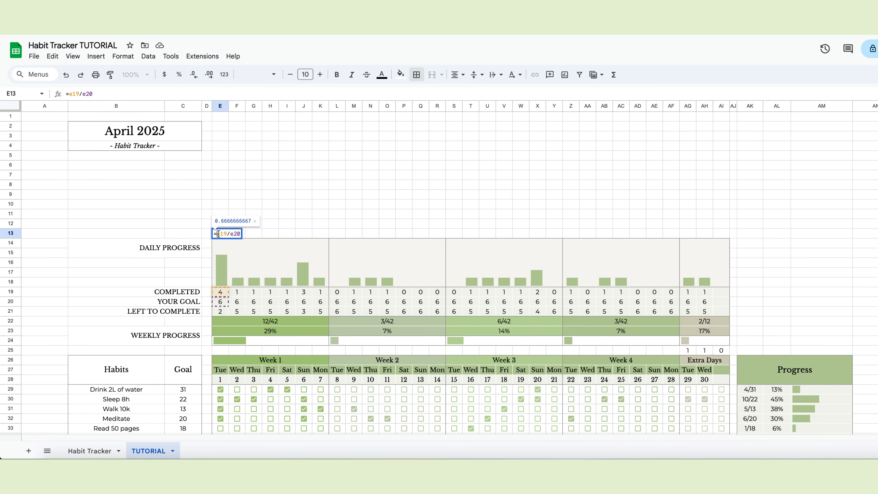
{"action": "type", "text": "Iferror("}
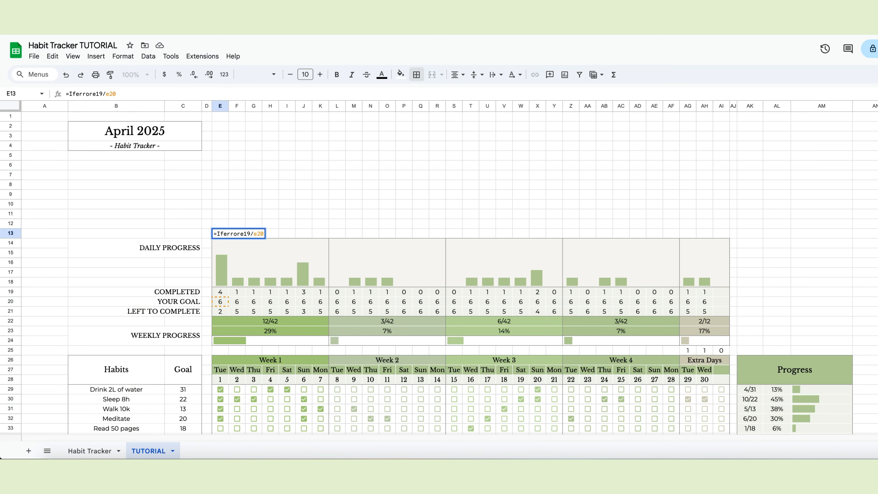
{"action": "left_click", "coordinate": [267, 234]}
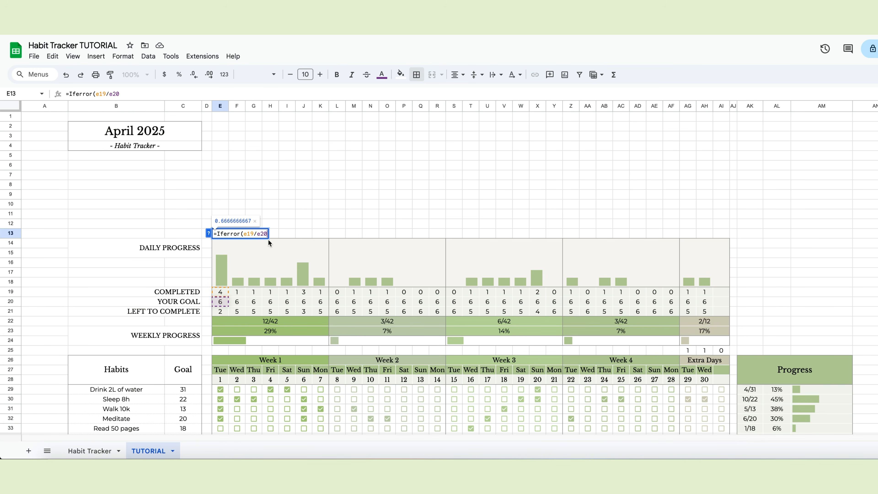
{"action": "type", "text": ",0%"}
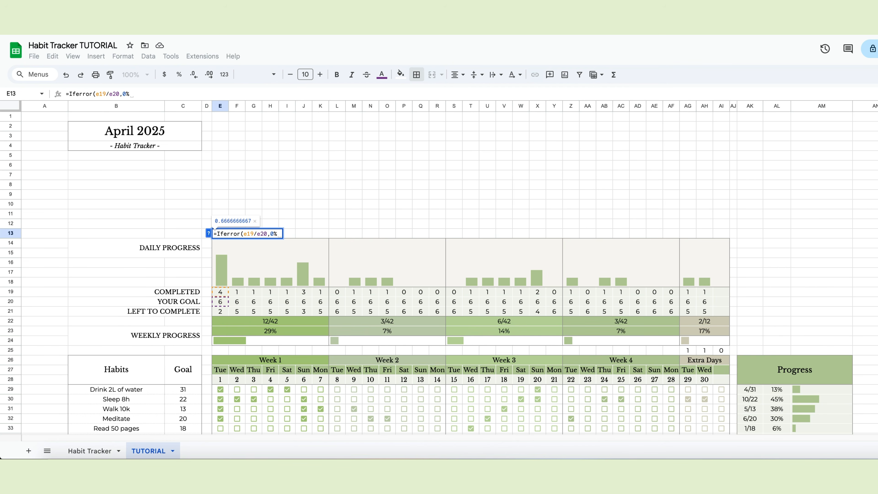
{"action": "type", "text": ")"}
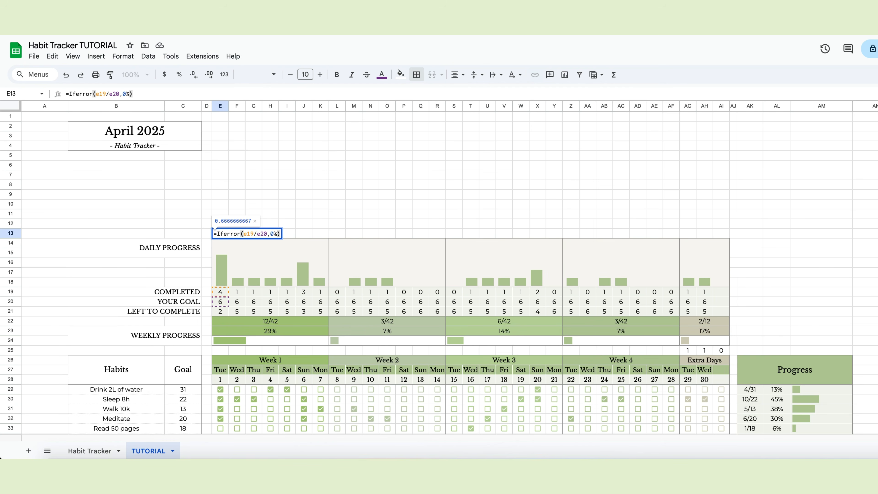
{"action": "key", "text": "super+Return"}
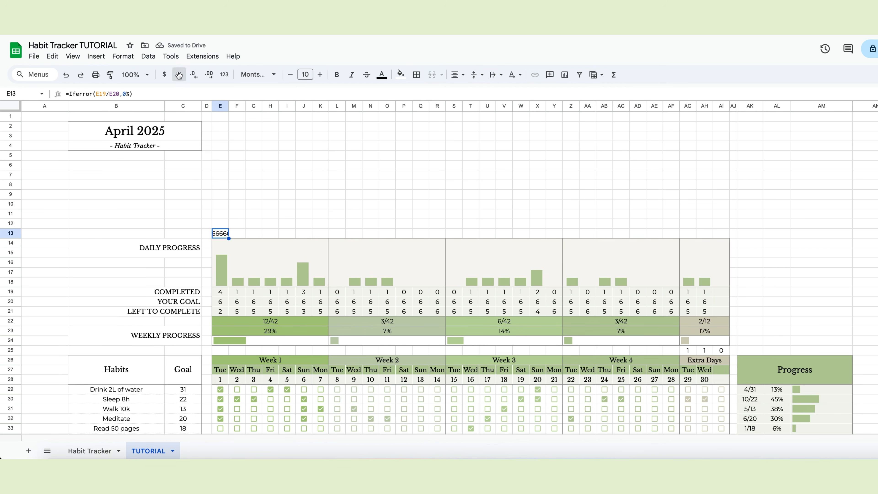
Format E13 as a percentage without decimals and copy its formula across row 13 to AI13
{"action": "left_click", "coordinate": [179, 75]}
{"action": "left_click", "coordinate": [196, 75]}
{"action": "left_click", "coordinate": [195, 75]}
{"action": "left_click_drag", "start_coordinate": [229, 238], "coordinate": [726, 237]}
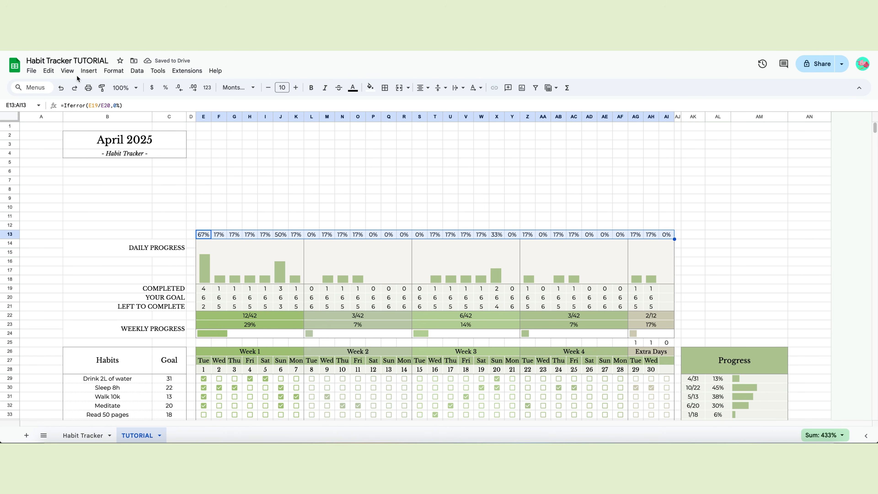
Insert a line chart of E13:AI13 and switch its rows and columns so the days form one series
{"action": "left_click", "coordinate": [87, 71]}
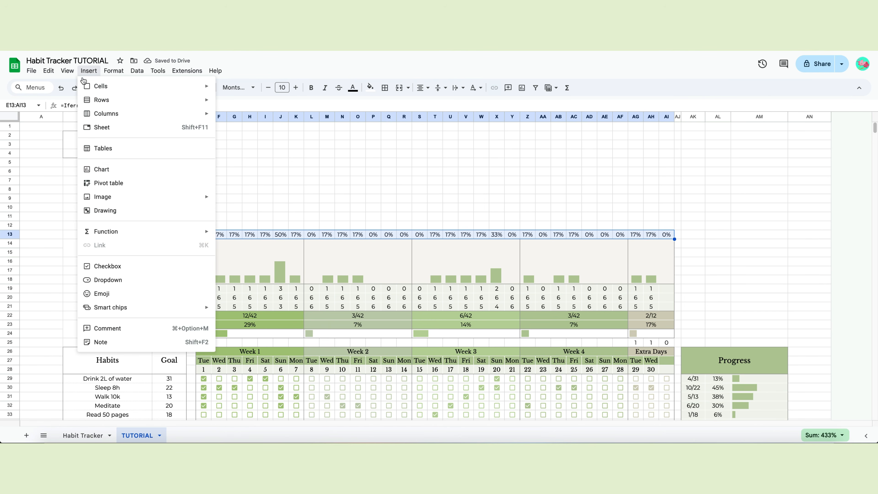
{"action": "left_click", "coordinate": [100, 176]}
{"action": "left_click", "coordinate": [779, 148]}
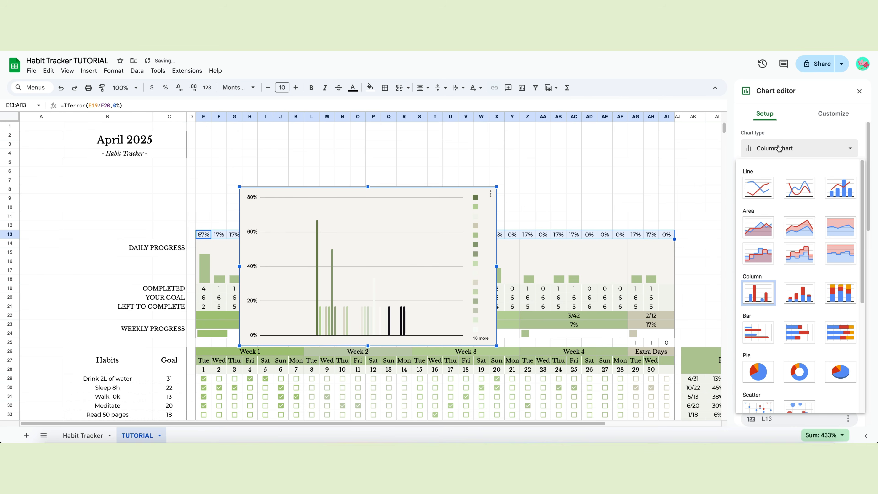
{"action": "left_click", "coordinate": [762, 194]}
{"action": "scroll", "coordinate": [762, 200], "scroll_direction": "down", "scroll_amount": 14}
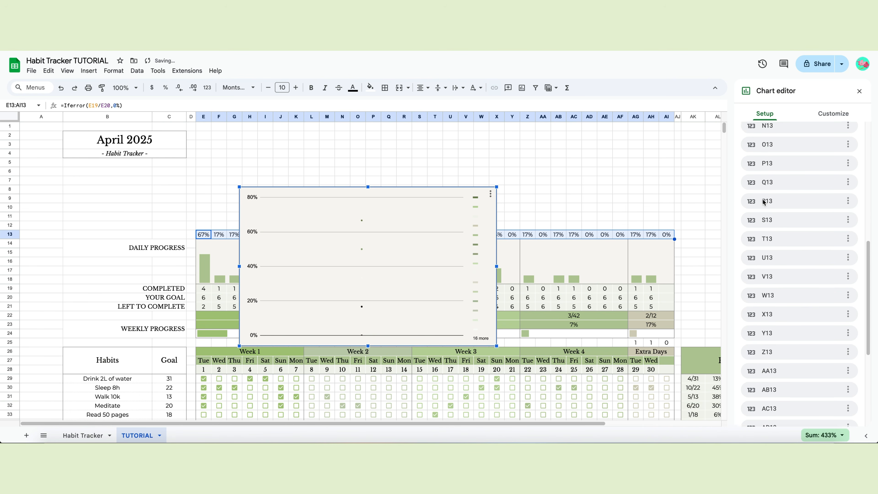
{"action": "left_click", "coordinate": [746, 387]}
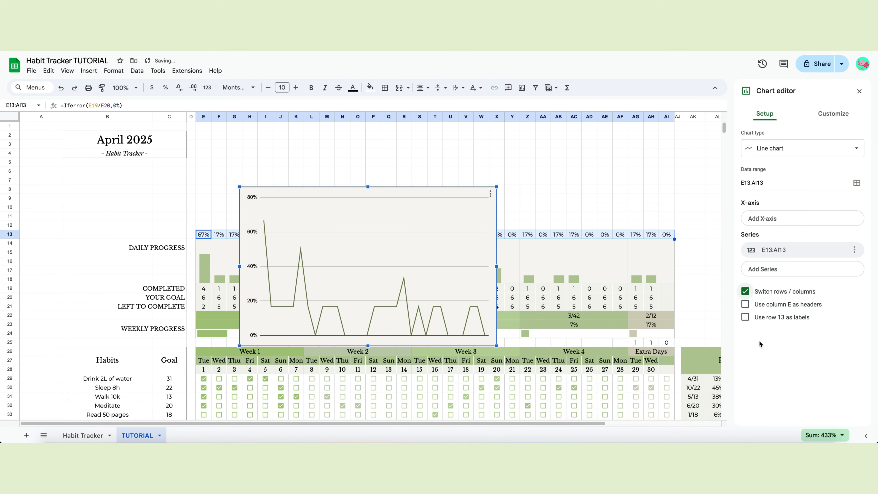
Make the line chart's background transparent and set its border colour to None
{"action": "left_click", "coordinate": [833, 113]}
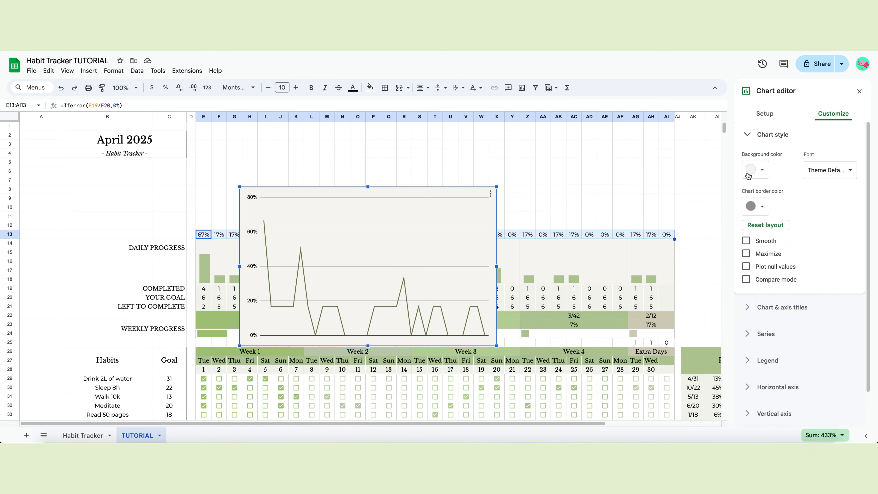
{"action": "left_click", "coordinate": [756, 169]}
{"action": "left_click", "coordinate": [770, 190]}
{"action": "left_click", "coordinate": [755, 207]}
{"action": "left_click", "coordinate": [777, 230]}
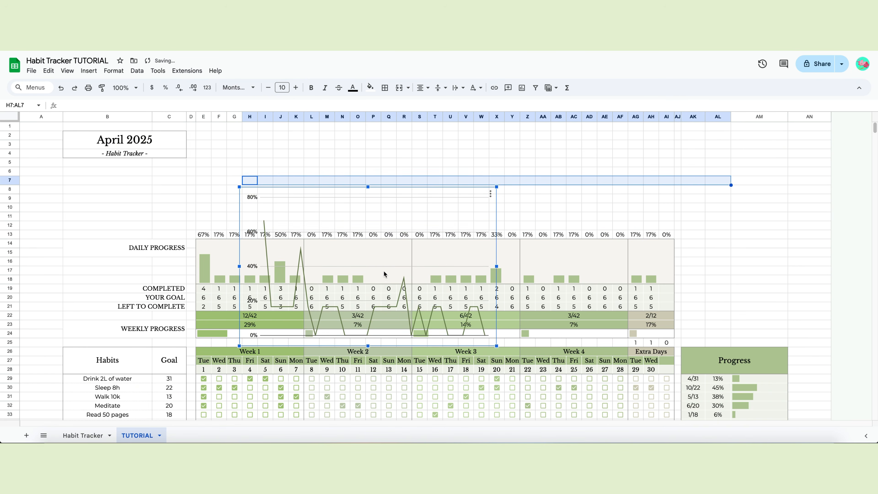
Move the chart above the row 13 percentages and stretch it to span columns E through AI
{"action": "left_click_drag", "start_coordinate": [384, 275], "coordinate": [397, 224]}
{"action": "left_click_drag", "start_coordinate": [525, 172], "coordinate": [674, 174]}
{"action": "left_click_drag", "start_coordinate": [268, 172], "coordinate": [194, 172]}
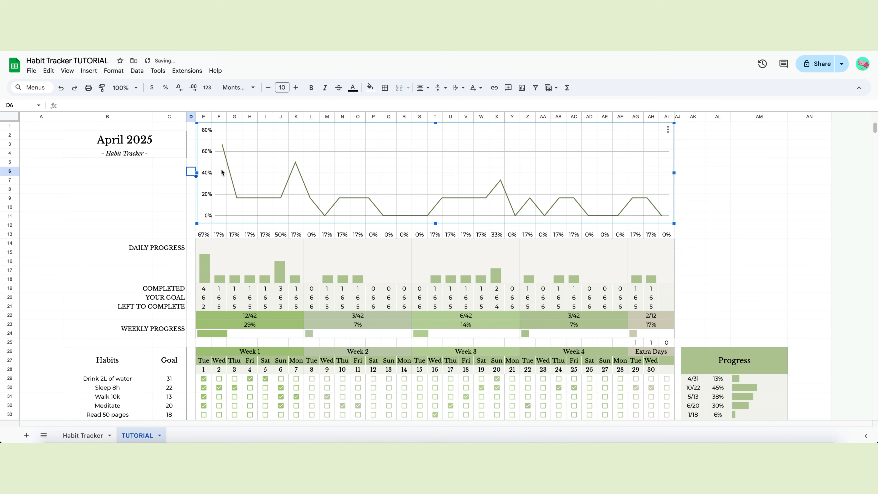
Change the progress chart to an area chart and smooth its curve
{"action": "double_click", "coordinate": [359, 186]}
{"action": "left_click", "coordinate": [773, 134]}
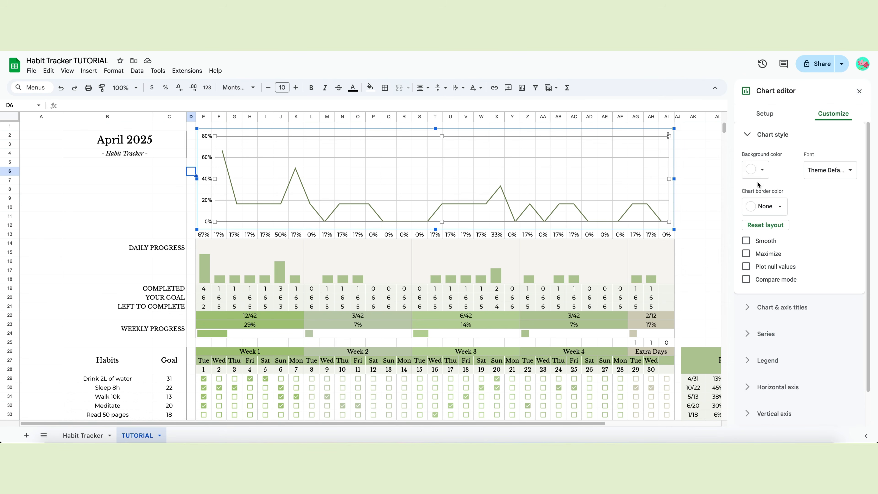
{"action": "left_click", "coordinate": [763, 116]}
{"action": "left_click", "coordinate": [802, 148]}
{"action": "left_click", "coordinate": [774, 304]}
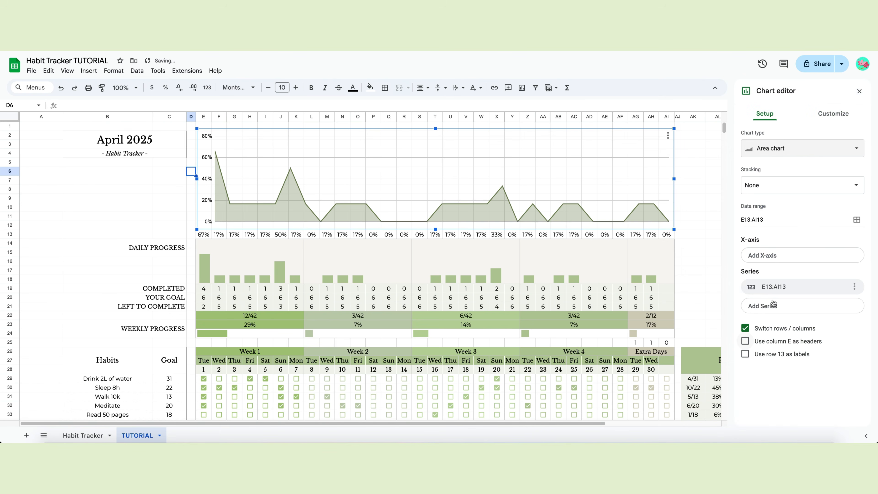
{"action": "left_click", "coordinate": [833, 114]}
{"action": "left_click", "coordinate": [747, 241]}
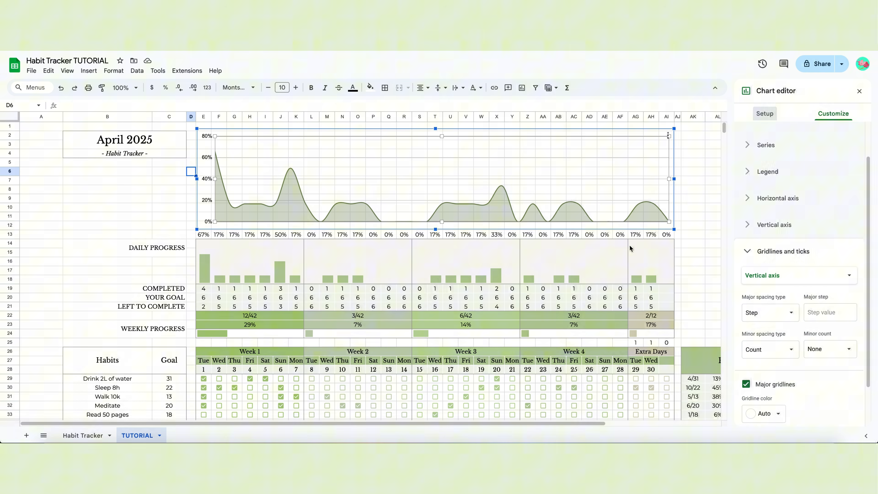
Set the area chart's vertical-axis gridline color to white
{"action": "left_click", "coordinate": [441, 135]}
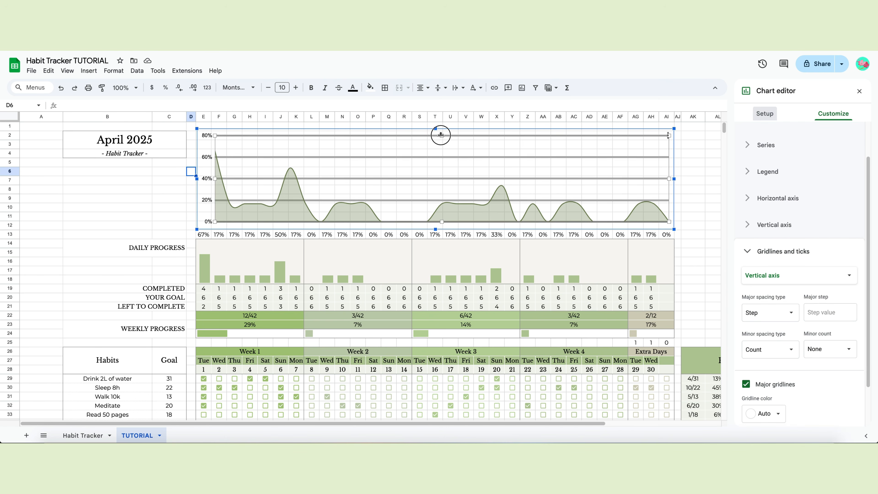
{"action": "left_click", "coordinate": [133, 236]}
{"action": "double_click", "coordinate": [322, 173]}
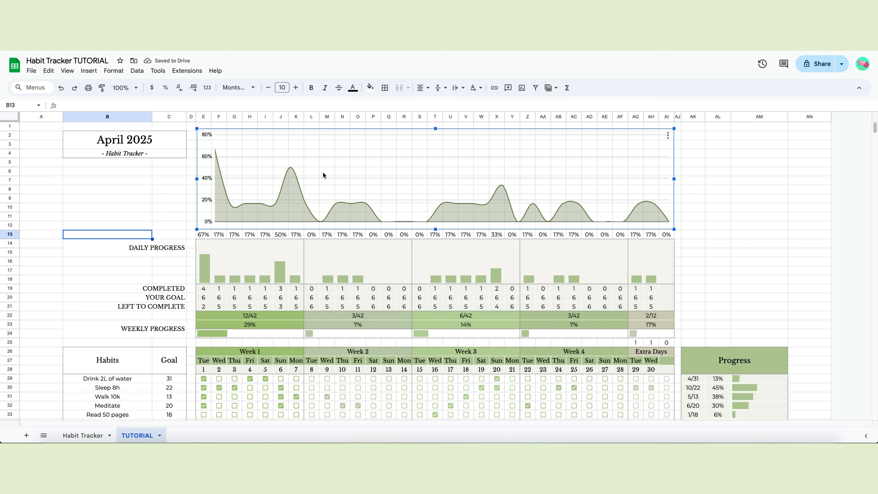
{"action": "left_click", "coordinate": [390, 177]}
{"action": "left_click", "coordinate": [765, 367]}
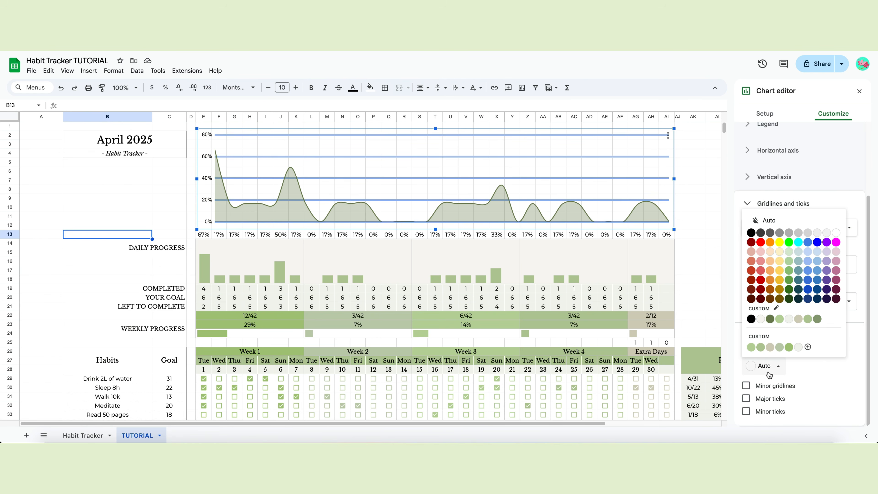
{"action": "left_click", "coordinate": [836, 235]}
{"action": "left_click", "coordinate": [690, 262]}
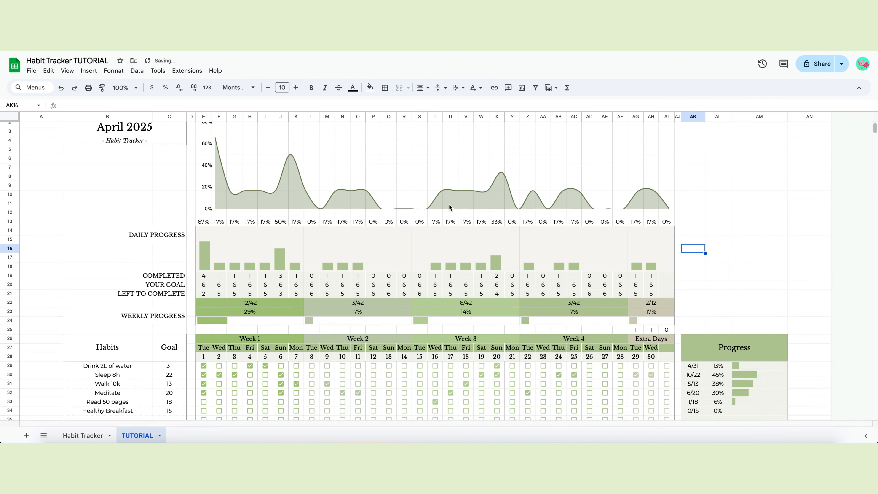
Stretch the area chart's plot area to the chart's edges on all four sides
{"action": "double_click", "coordinate": [317, 229]}
{"action": "left_click", "coordinate": [397, 200]}
{"action": "left_click_drag", "start_coordinate": [442, 221], "coordinate": [442, 228]}
{"action": "left_click_drag", "start_coordinate": [215, 182], "coordinate": [198, 184]}
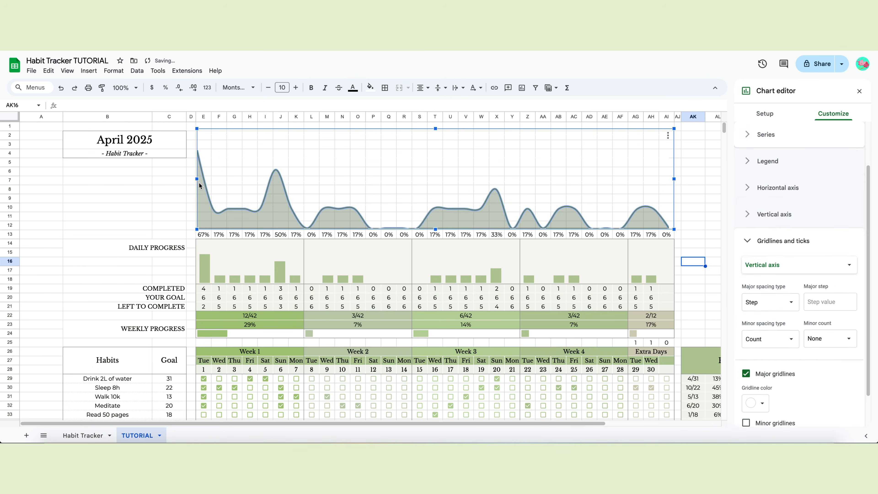
{"action": "left_click_drag", "start_coordinate": [434, 133], "coordinate": [434, 128]}
{"action": "left_click_drag", "start_coordinate": [668, 181], "coordinate": [676, 179]}
{"action": "left_click", "coordinate": [691, 179]}
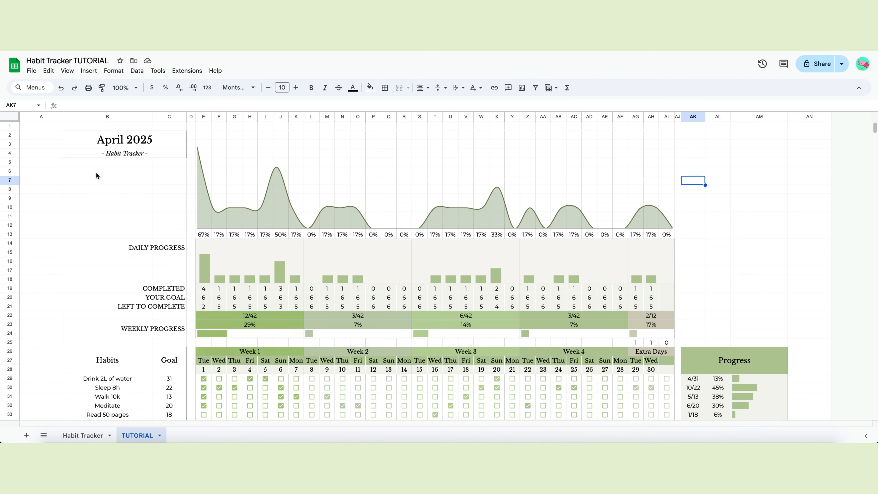
Merge B6:C6 and enter the heading COMPLETED
{"action": "left_click_drag", "start_coordinate": [98, 173], "coordinate": [162, 170]}
{"action": "left_click", "coordinate": [398, 88]}
{"action": "type", "text": "C"}
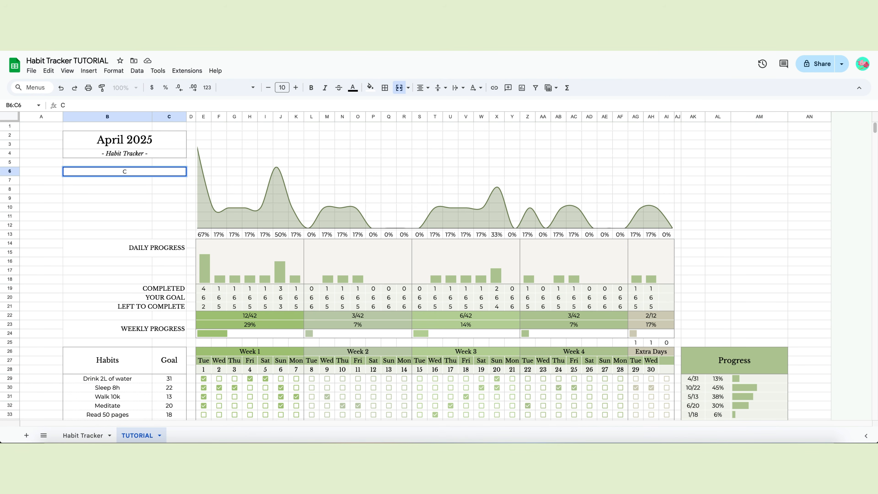
{"action": "type", "text": "OMPLETED"}
Merge B7:C8 and enter =COUNTIF(E29:AI48,TRUE) to count all checked habits
{"action": "left_click_drag", "start_coordinate": [151, 180], "coordinate": [171, 193]}
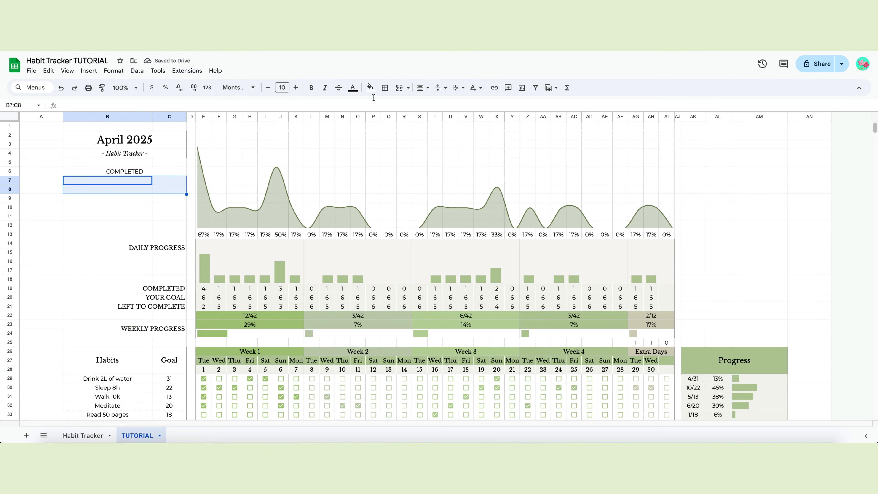
{"action": "left_click", "coordinate": [399, 88]}
{"action": "type", "text": "=COUNTI"}
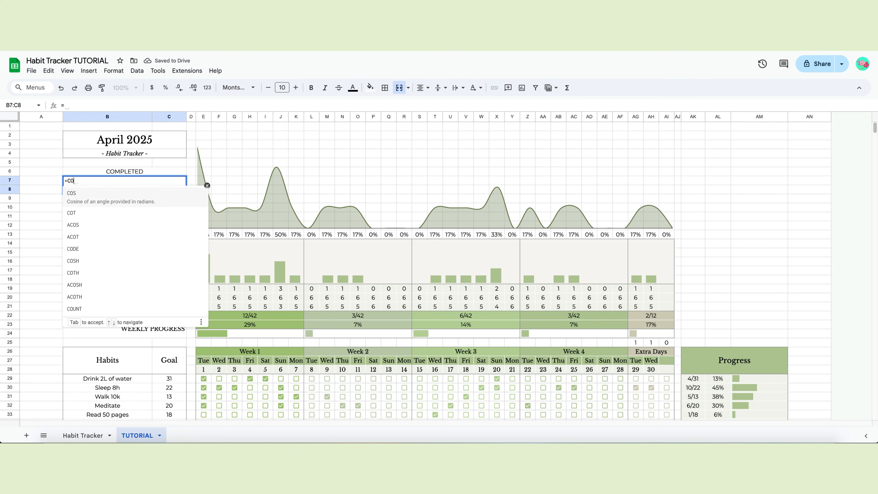
{"action": "key", "text": "BackSpace"}
{"action": "key", "text": "Down"}
{"action": "key", "text": "Down"}
{"action": "key", "text": "Down"}
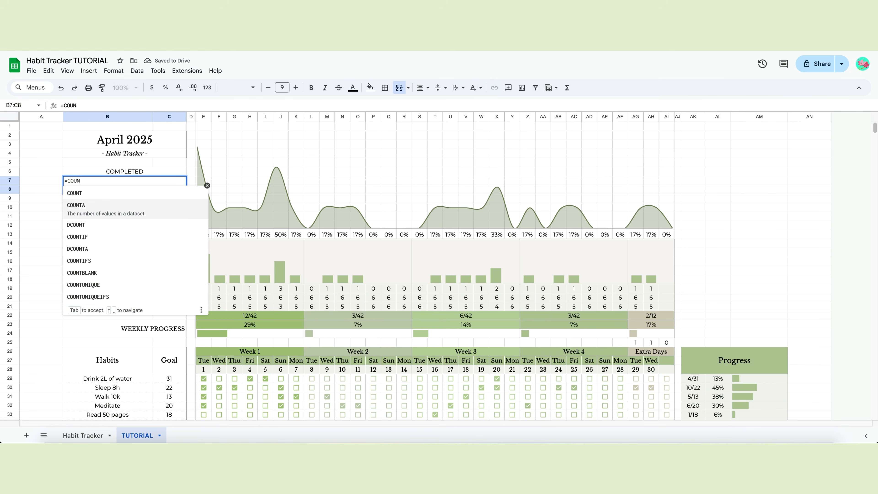
{"action": "key", "text": "Tab"}
{"action": "scroll", "coordinate": [176, 358], "scroll_direction": "down", "scroll_amount": 2}
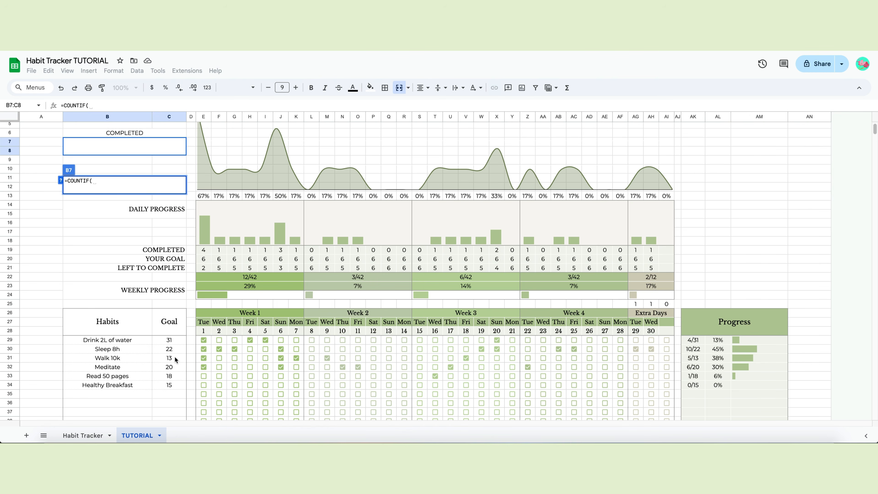
{"action": "left_click_drag", "start_coordinate": [199, 341], "coordinate": [674, 376]}
{"action": "scroll", "coordinate": [389, 348], "scroll_direction": "up", "scroll_amount": 10}
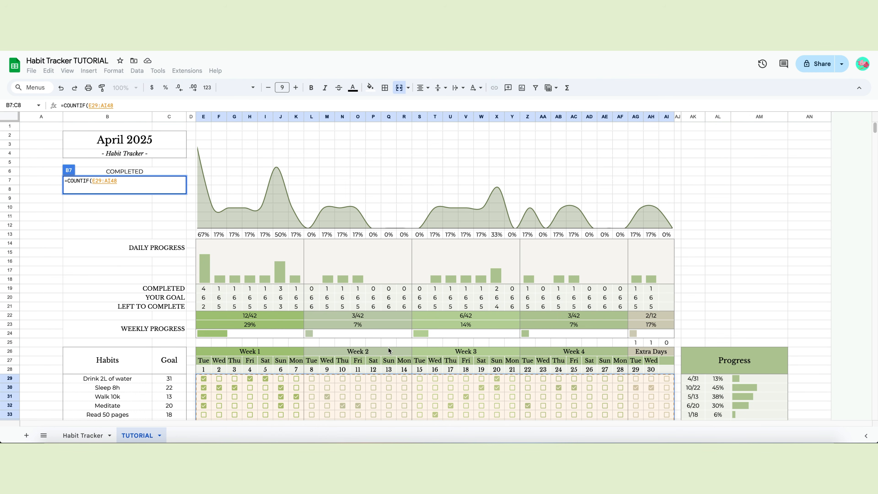
{"action": "type", "text": ",TRUE)"}
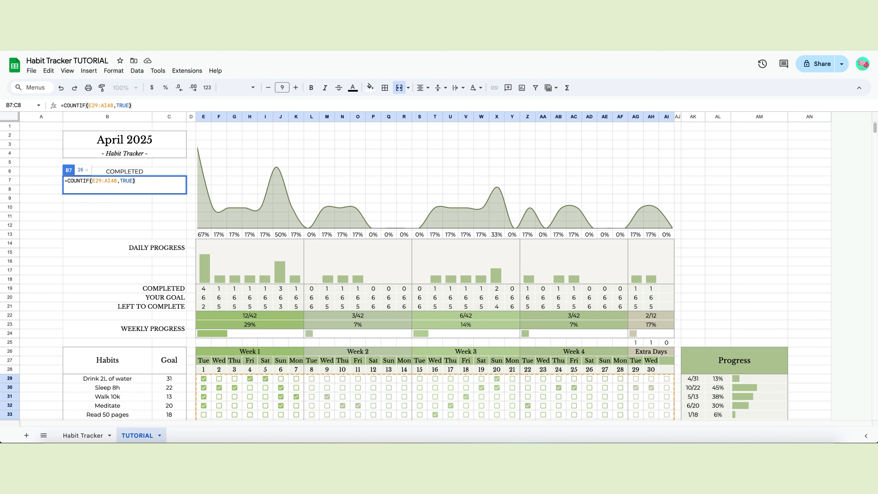
{"action": "key", "text": "Return"}
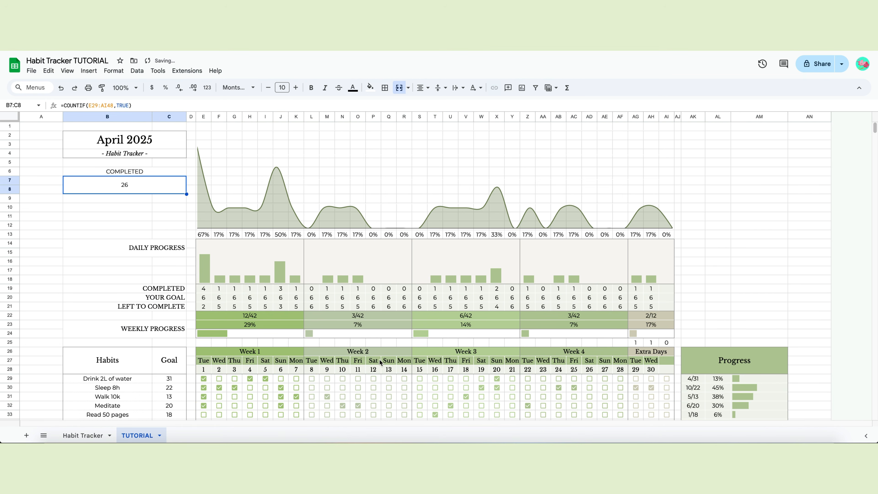
Merge B10:C10 and enter the heading LEFT TO COMPLETE
{"action": "left_click", "coordinate": [119, 204]}
{"action": "type", "text": "L"}
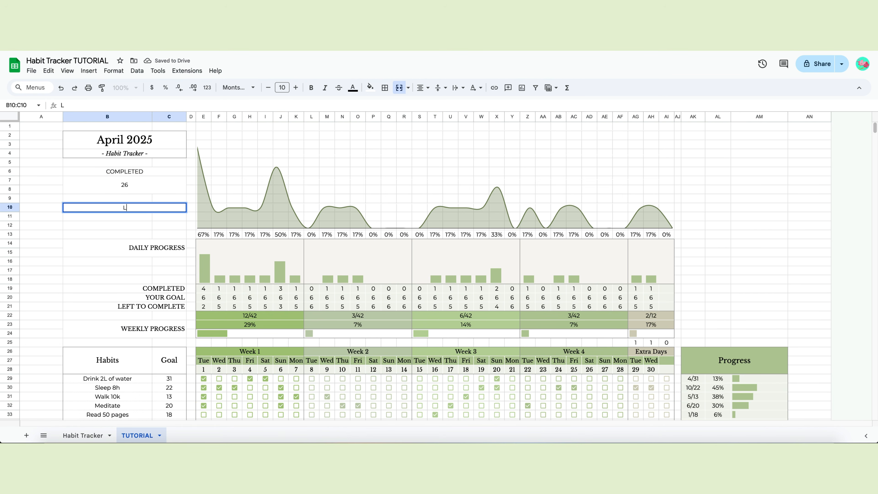
{"action": "type", "text": "EFT TO COMPLETE"}
{"action": "key", "text": "Return"}
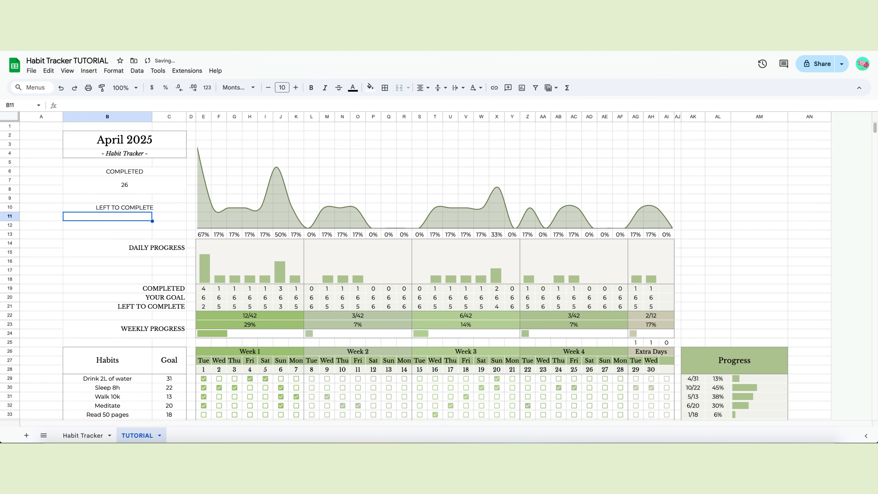
Merge B11:C12 and enter =SUM(C29:C48)-B7 to calculate the remaining habit goals
{"action": "left_click_drag", "start_coordinate": [113, 212], "coordinate": [176, 226]}
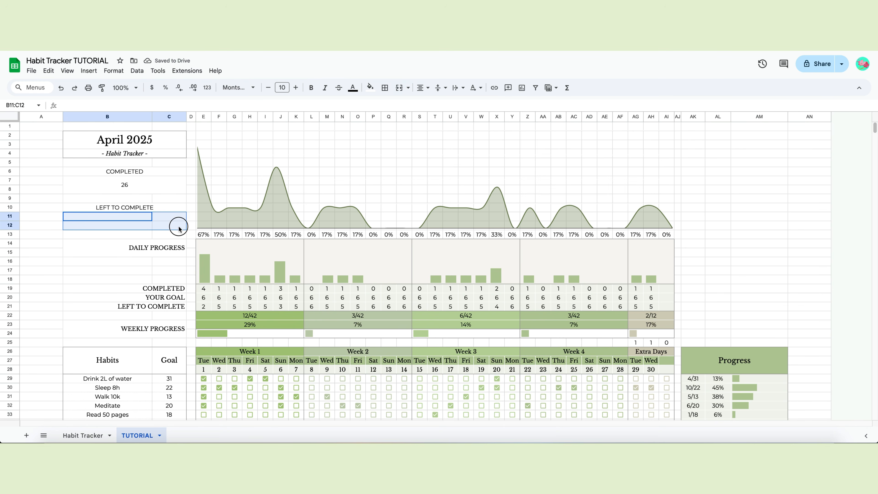
{"action": "left_click", "coordinate": [399, 91]}
{"action": "type", "text": "=SUM("}
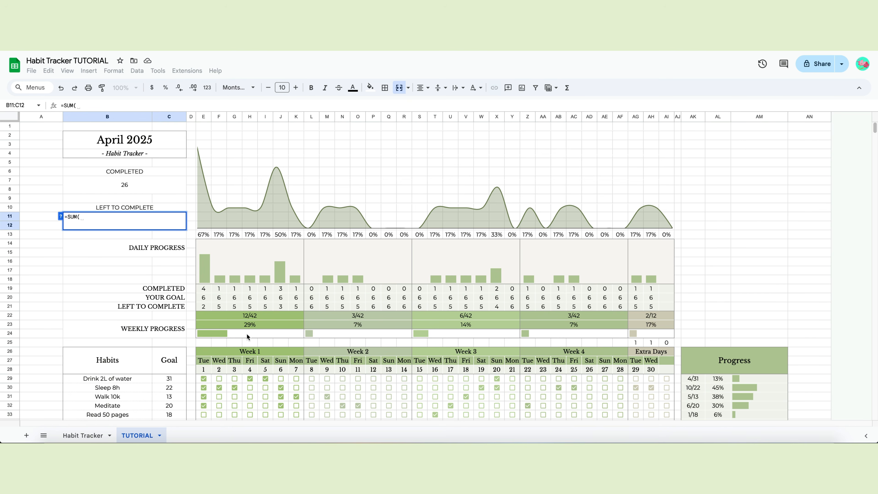
{"action": "scroll", "coordinate": [239, 330], "scroll_direction": "down", "scroll_amount": 3}
{"action": "left_click_drag", "start_coordinate": [169, 302], "coordinate": [173, 409]}
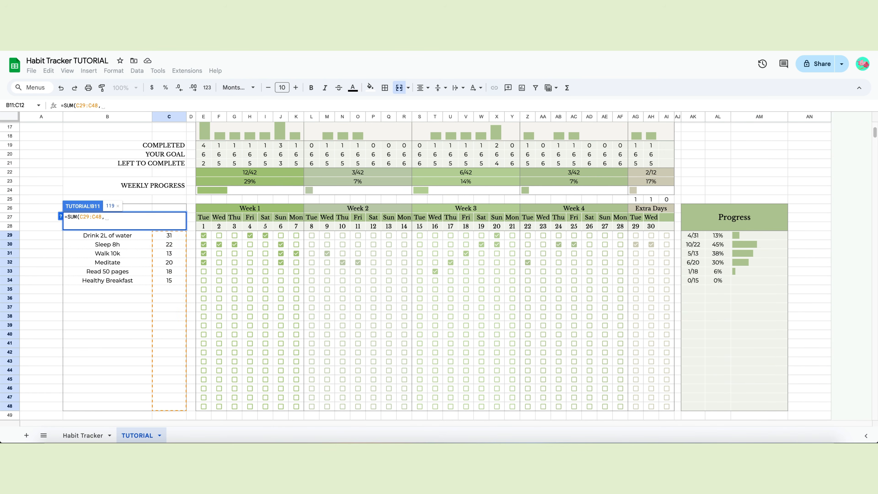
{"action": "type", "text": ")"}
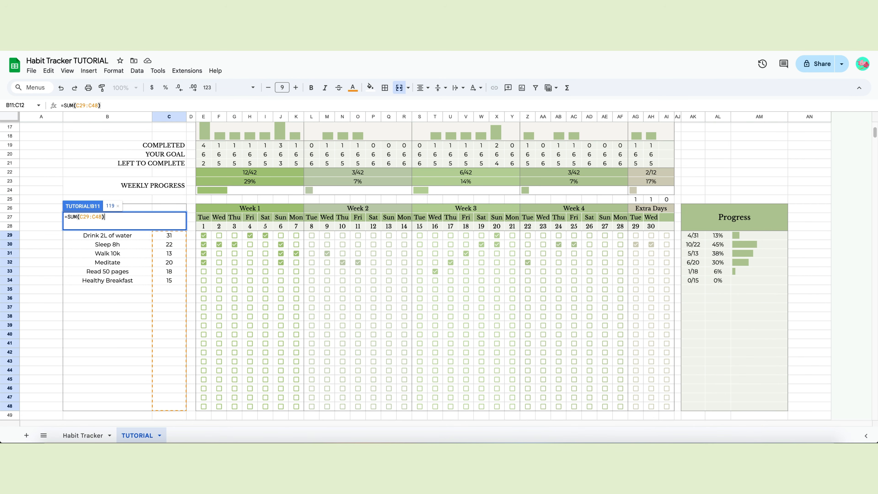
{"action": "type", "text": "-B7"}
{"action": "key", "text": "Return"}
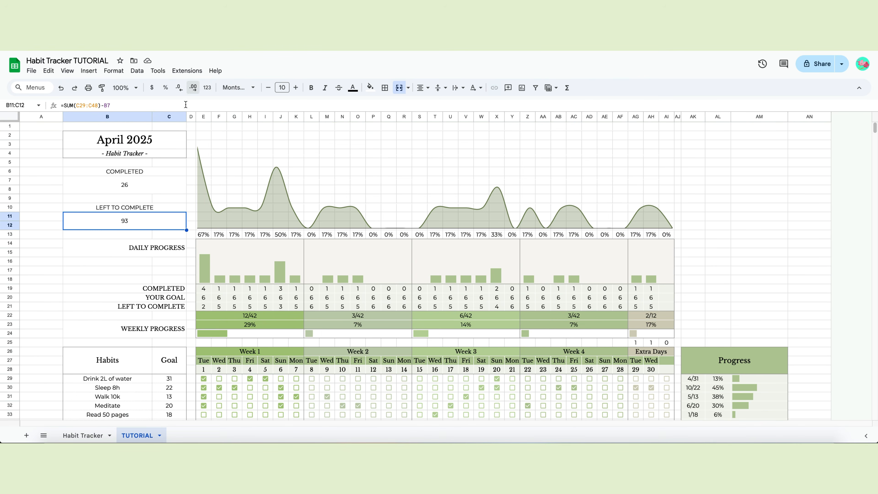
Add an outer border around the COMPLETED block in B6:C8
{"action": "left_click_drag", "start_coordinate": [152, 172], "coordinate": [153, 186]}
{"action": "left_click", "coordinate": [385, 88]}
{"action": "left_click", "coordinate": [447, 107]}
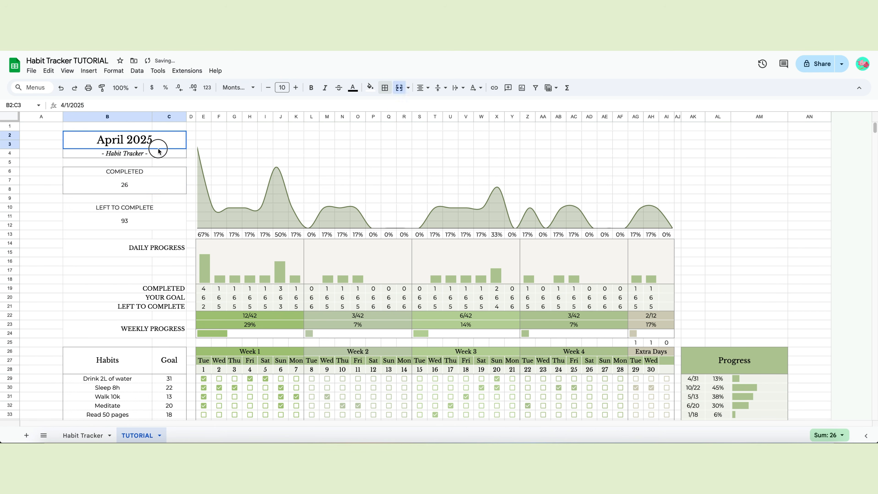
Fill the title block B2:C4 with light grey and copy its formatting to the COMPLETED and LEFT TO COMPLETE blocks
{"action": "left_click", "coordinate": [156, 142]}
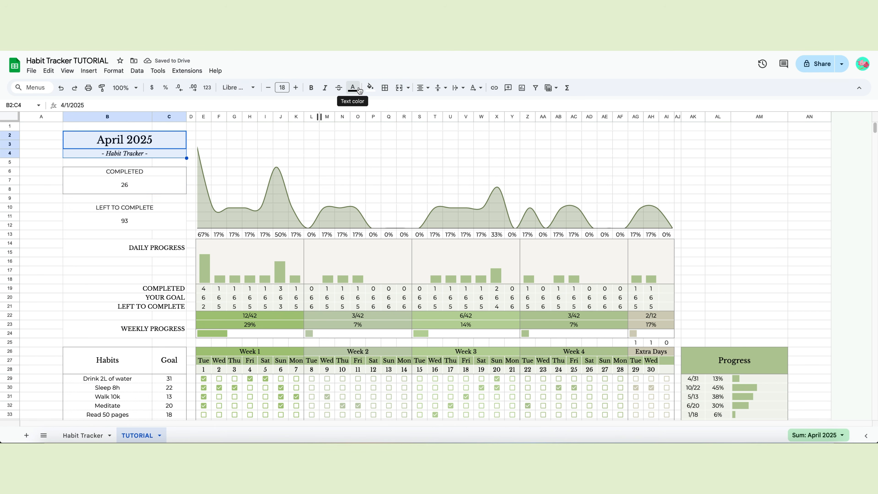
{"action": "left_click", "coordinate": [371, 88]}
{"action": "left_click", "coordinate": [412, 205]}
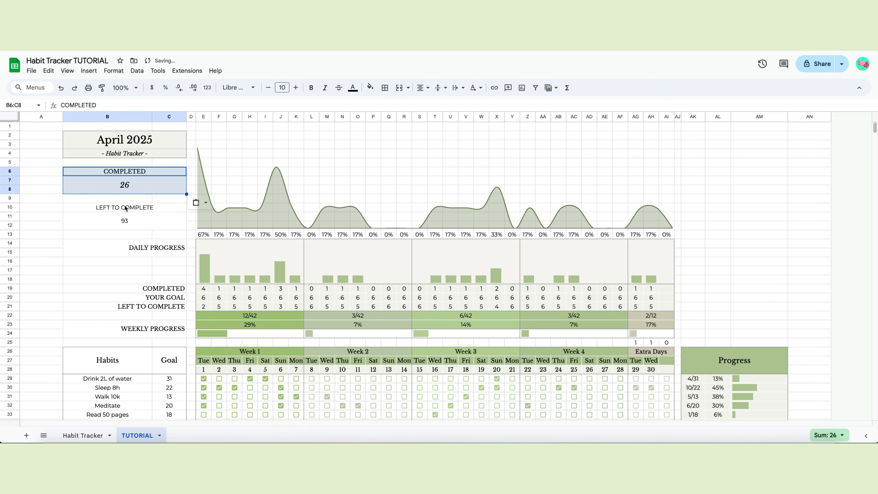
{"action": "left_click_drag", "start_coordinate": [125, 208], "coordinate": [117, 227]}
{"action": "key", "text": "ctrl+alt+v"}
Outline and italicize the progress labels in columns B and C, filling B19:C21 green with horizontal borders between its rows
{"action": "left_click_drag", "start_coordinate": [145, 288], "coordinate": [167, 304]}
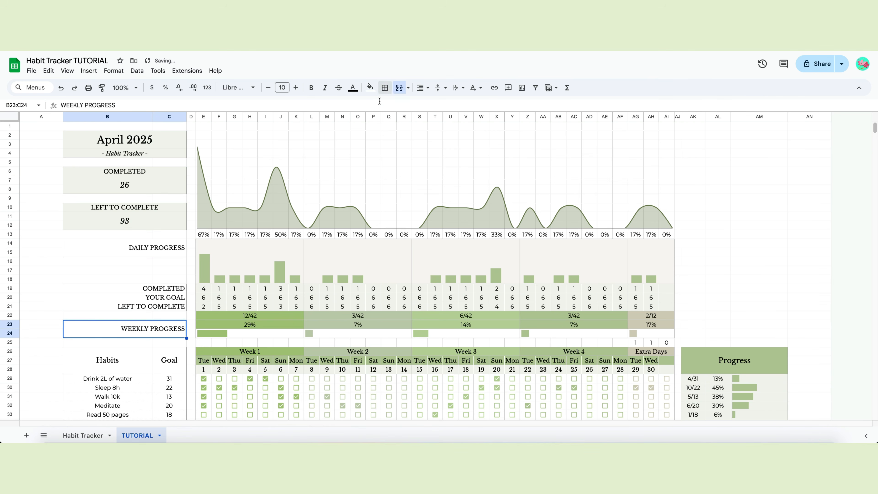
{"action": "scroll", "coordinate": [124, 263], "scroll_direction": "down", "scroll_amount": 1}
{"action": "left_click", "coordinate": [370, 87]}
{"action": "left_click", "coordinate": [401, 204]}
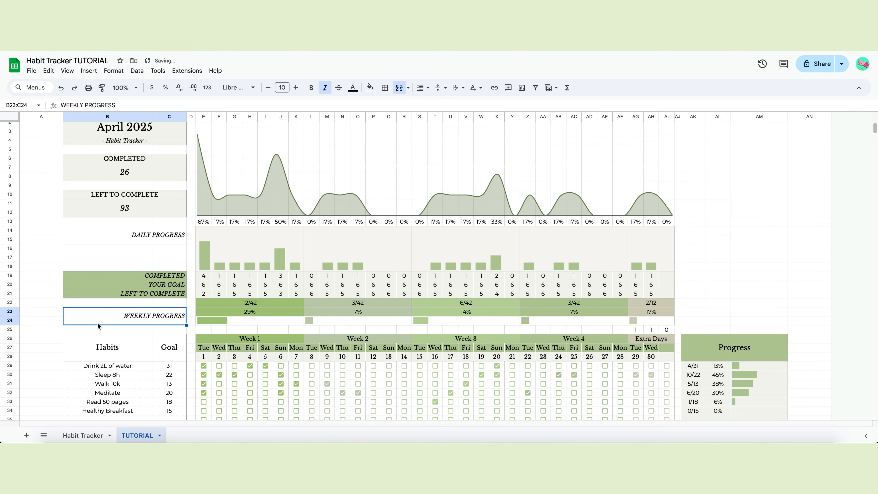
{"action": "left_click", "coordinate": [385, 88]}
{"action": "left_click", "coordinate": [418, 110]}
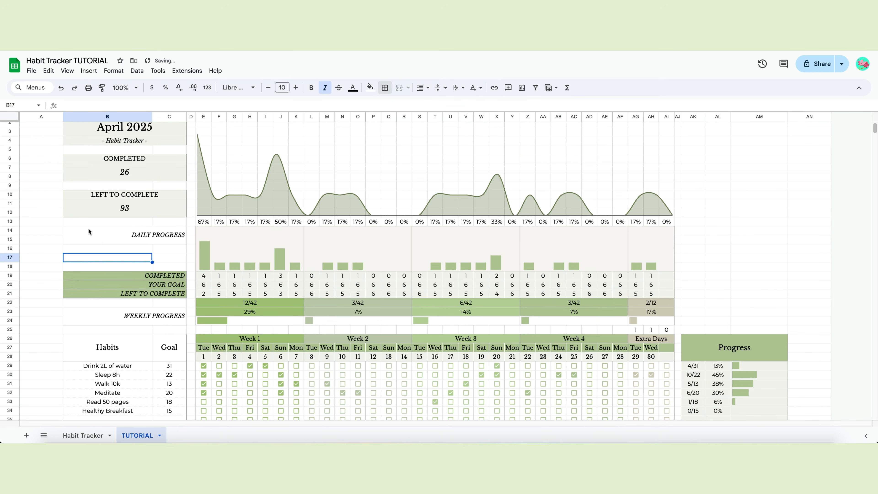
Fill the DAILY PROGRESS and WEEKLY PROGRESS labels with green
{"action": "left_click", "coordinate": [88, 229]}
{"action": "left_click", "coordinate": [371, 88]}
{"action": "left_click", "coordinate": [401, 204]}
{"action": "left_click", "coordinate": [185, 313]}
{"action": "left_click", "coordinate": [370, 88]}
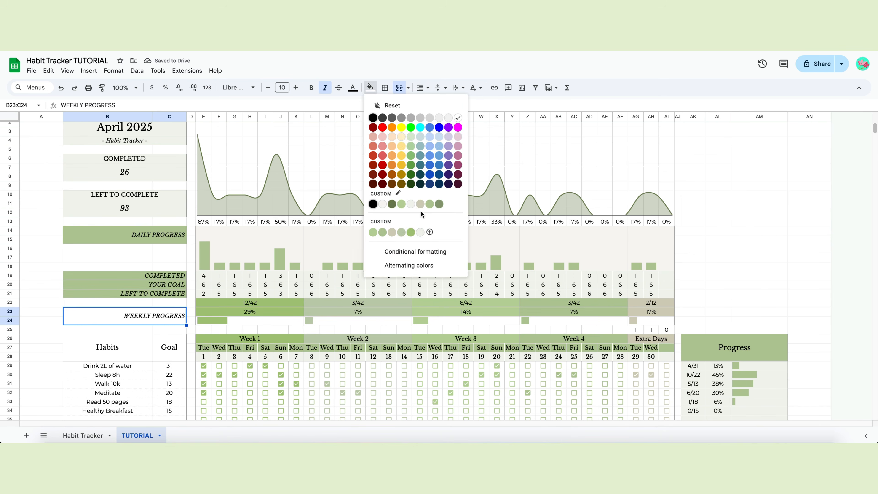
{"action": "left_click", "coordinate": [402, 204]}
Format the Habits and Goal headers with a muted grey-green fill and bold dark green text
{"action": "scroll", "coordinate": [124, 250], "scroll_direction": "down", "scroll_amount": 3}
{"action": "left_click", "coordinate": [149, 246]}
{"action": "left_click_drag", "start_coordinate": [149, 246], "coordinate": [171, 244]}
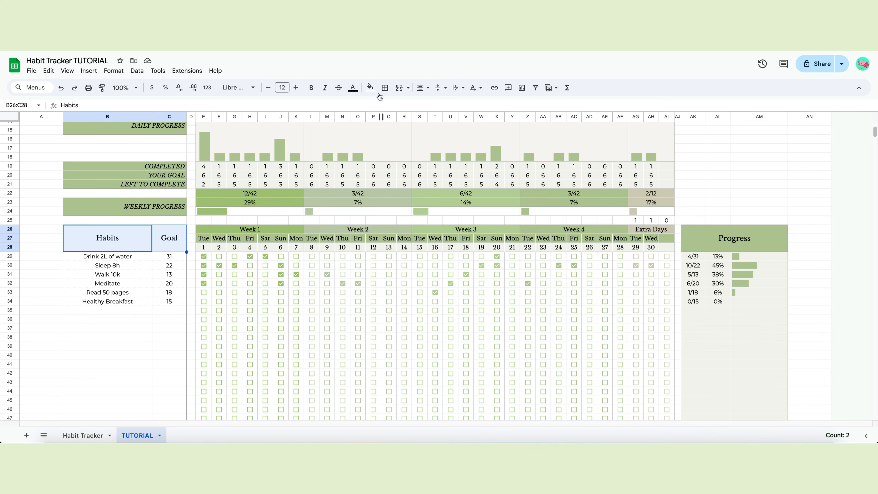
{"action": "left_click", "coordinate": [371, 88]}
{"action": "left_click", "coordinate": [399, 234]}
{"action": "left_click", "coordinate": [354, 87]}
{"action": "left_click", "coordinate": [393, 184]}
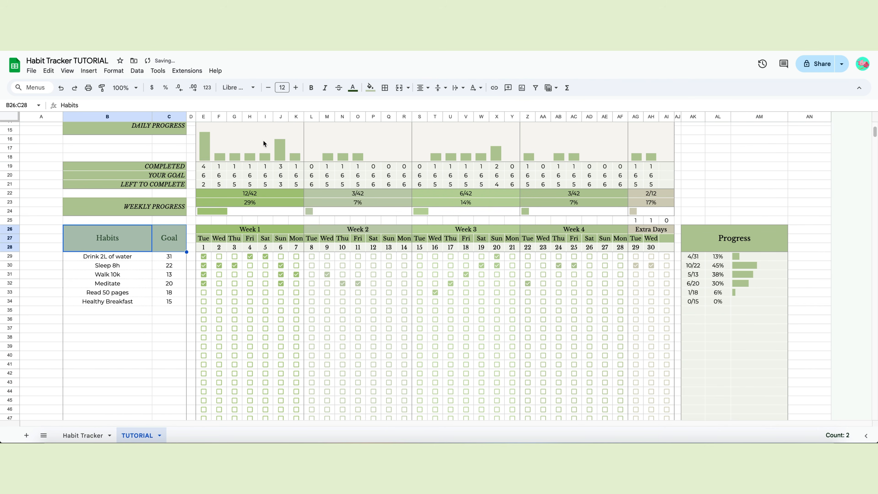
{"action": "left_click", "coordinate": [311, 88]}
Change the fill of the DAILY PROGRESS, B19:C21 and WEEKLY PROGRESS labels to light grey
{"action": "left_click", "coordinate": [166, 207]}
{"action": "scroll", "coordinate": [166, 209], "scroll_direction": "up", "scroll_amount": 4}
{"action": "left_click", "coordinate": [165, 249]}
{"action": "left_click_drag", "start_coordinate": [167, 288], "coordinate": [168, 305]}
{"action": "left_click", "coordinate": [168, 328], "text": "super"}
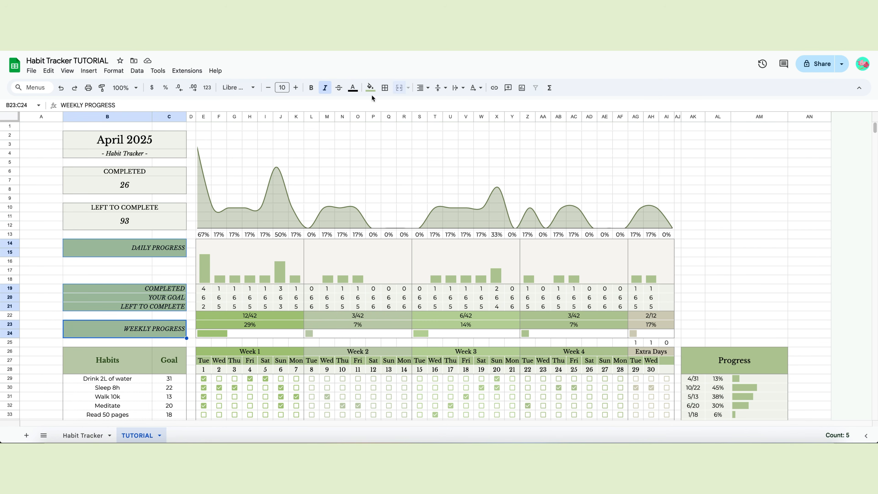
{"action": "left_click", "coordinate": [370, 88]}
{"action": "left_click", "coordinate": [411, 204]}
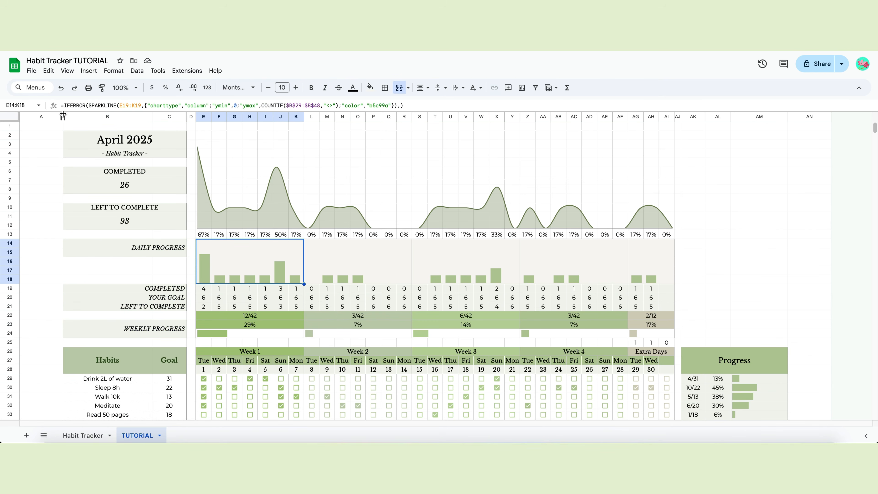
Narrow the outer margin columns A and AN together to the same width
{"action": "left_click", "coordinate": [49, 116]}
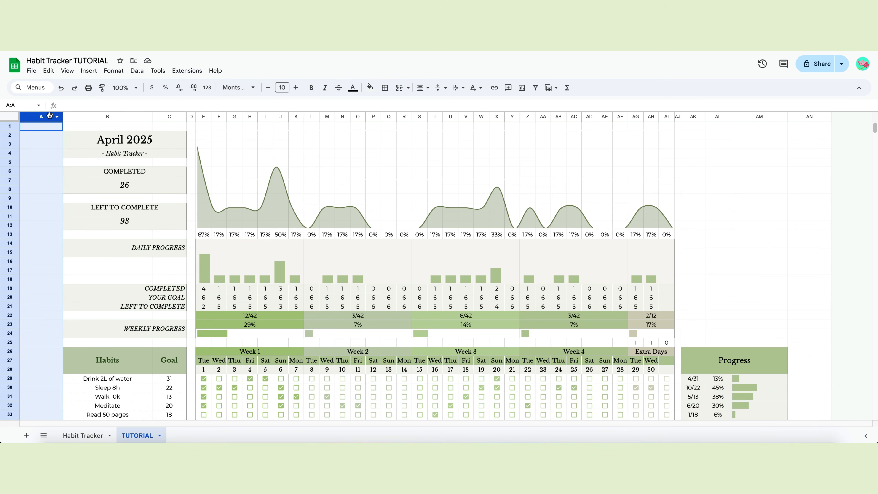
{"action": "left_click", "coordinate": [810, 117], "text": "super"}
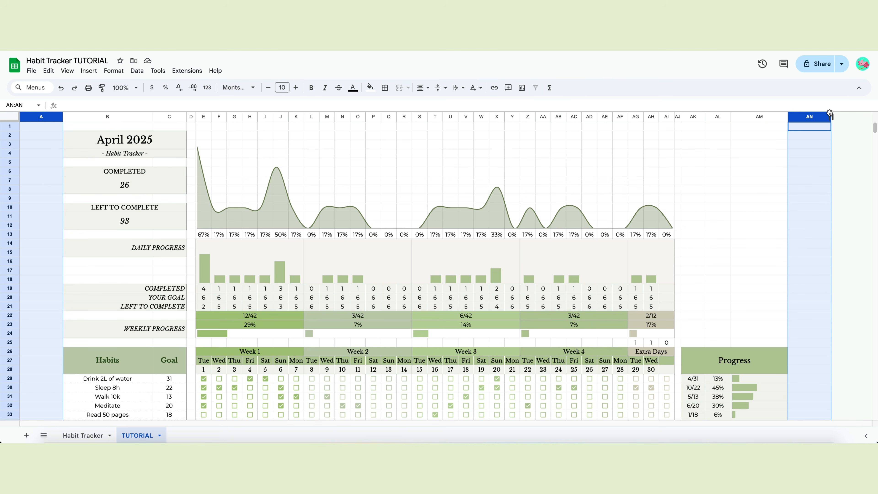
{"action": "left_click_drag", "start_coordinate": [832, 116], "coordinate": [806, 117]}
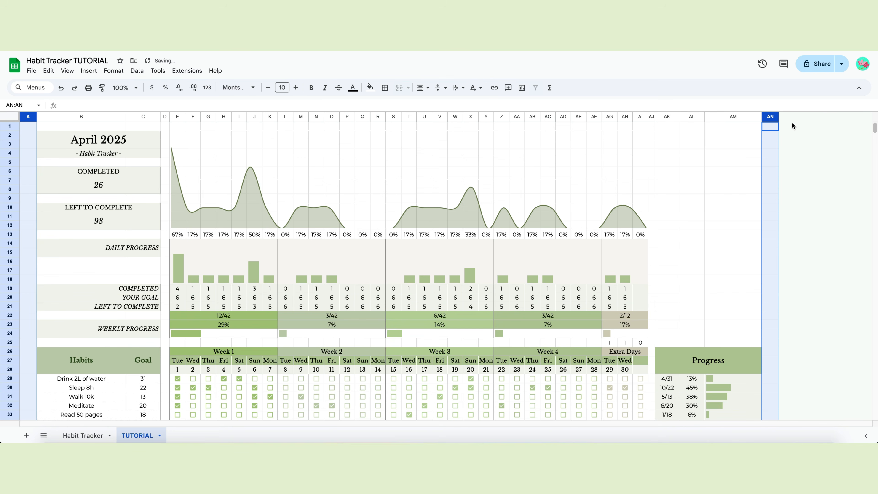
Set the width of the outer margin columns A and AN to 40 pixels
{"action": "right_click", "coordinate": [772, 117]}
{"action": "left_click", "coordinate": [735, 164]}
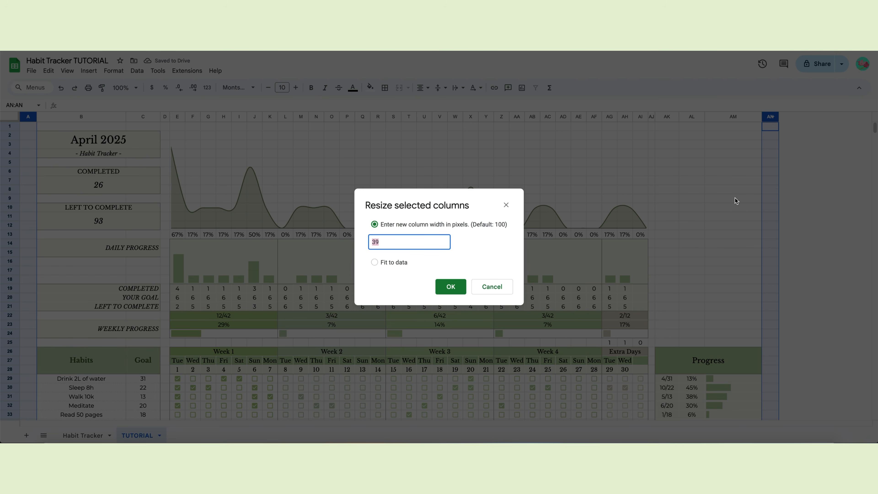
{"action": "type", "text": "40"}
{"action": "key", "text": "Return"}
Fill spacer columns A, D, AJ and AN and spacer rows 1, 5, 9, 13, 25 and 49 with the custom off-white
{"action": "left_click", "coordinate": [25, 117]}
{"action": "left_click", "coordinate": [773, 117], "text": "super"}
{"action": "left_click", "coordinate": [652, 117], "text": "super"}
{"action": "left_click", "coordinate": [167, 118], "text": "super"}
{"action": "left_click", "coordinate": [4, 125], "text": "super"}
{"action": "left_click", "coordinate": [10, 163], "text": "super"}
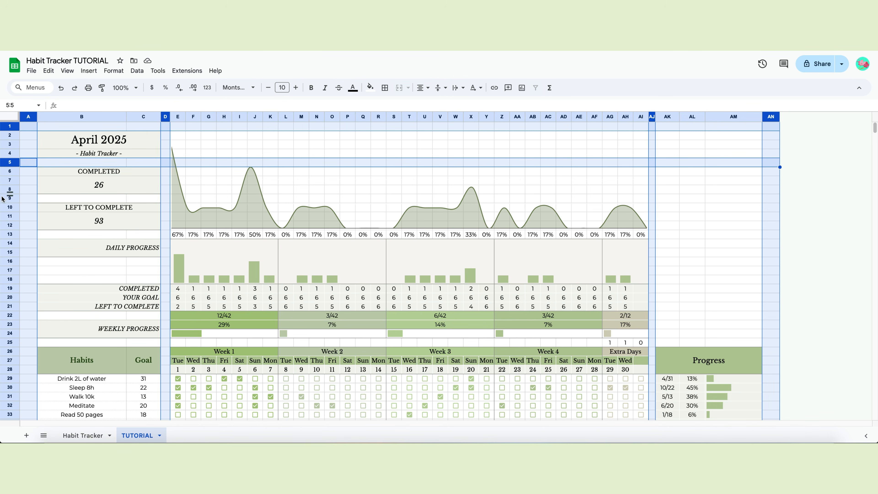
{"action": "left_click", "coordinate": [5, 198], "text": "super"}
{"action": "left_click", "coordinate": [4, 234], "text": "super"}
{"action": "left_click", "coordinate": [4, 261], "text": "super"}
{"action": "left_click", "coordinate": [4, 270], "text": "super"}
{"action": "left_click", "coordinate": [4, 280], "text": "super"}
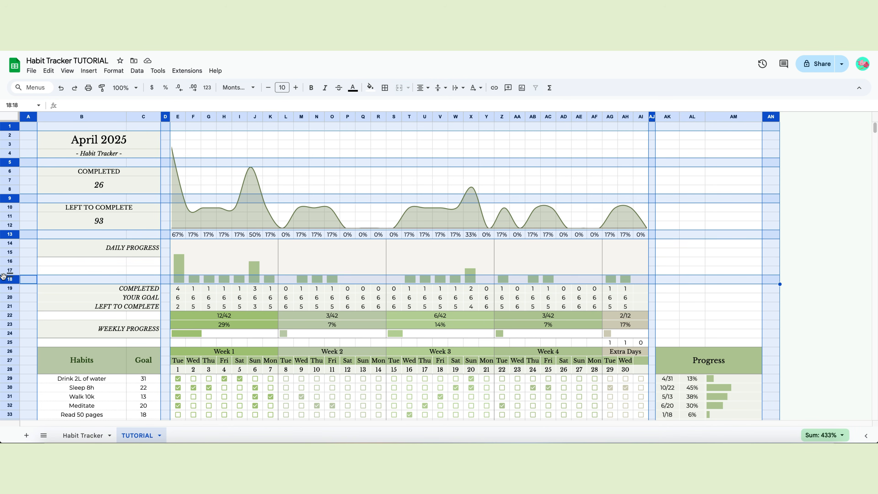
{"action": "scroll", "coordinate": [9, 312], "scroll_direction": "down", "scroll_amount": 10}
{"action": "left_click", "coordinate": [6, 186], "text": "super"}
{"action": "scroll", "coordinate": [6, 187], "scroll_direction": "up", "scroll_amount": 10}
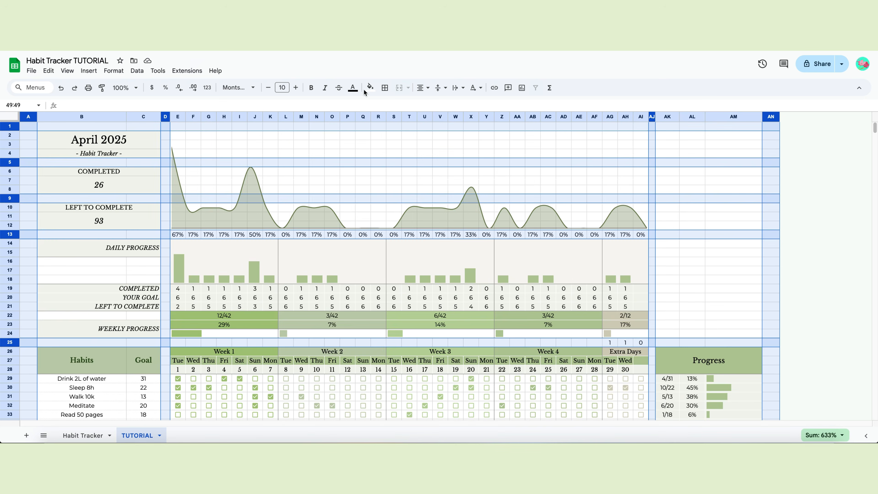
Fill the chart area D2:AN12 and the blank block AK14:AM24 with the same custom off-white
{"action": "left_click_drag", "start_coordinate": [165, 135], "coordinate": [771, 225]}
{"action": "left_click", "coordinate": [370, 87]}
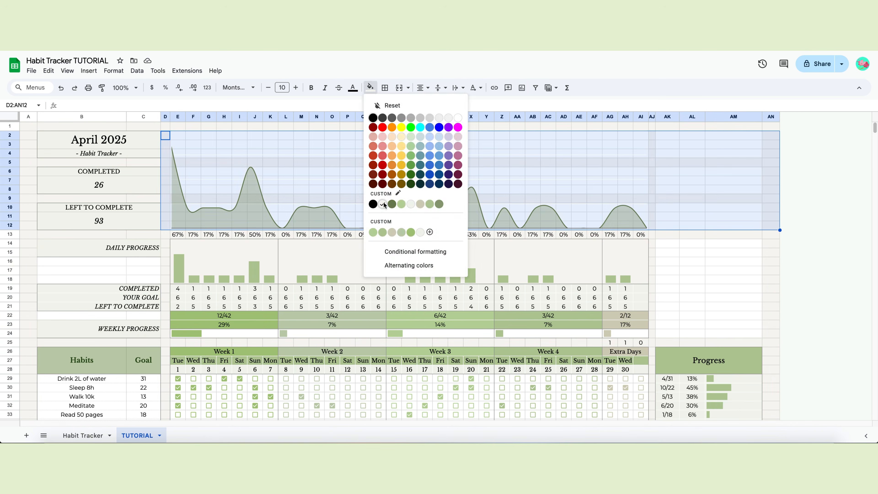
{"action": "left_click", "coordinate": [386, 204]}
{"action": "left_click_drag", "start_coordinate": [667, 243], "coordinate": [733, 333]}
{"action": "left_click", "coordinate": [370, 88]}
{"action": "left_click", "coordinate": [386, 204]}
Recolor the area chart's major vertical-axis gridlines to blend into the off-white background
{"action": "double_click", "coordinate": [378, 180]}
{"action": "left_click", "coordinate": [416, 199]}
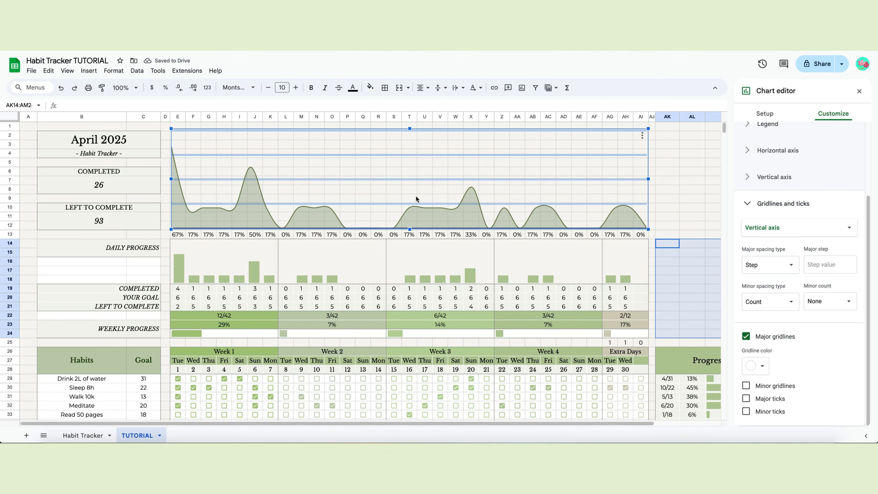
{"action": "left_click", "coordinate": [755, 366]}
{"action": "left_click", "coordinate": [756, 321]}
{"action": "left_click", "coordinate": [667, 216]}
Fill the blank cells B16:C18 and B22:C22 beside the progress labels with the custom off-white
{"action": "left_click_drag", "start_coordinate": [82, 261], "coordinate": [143, 279]}
{"action": "left_click_drag", "start_coordinate": [82, 316], "coordinate": [149, 316]}
{"action": "left_click", "coordinate": [370, 88]}
{"action": "left_click", "coordinate": [387, 204]}
{"action": "left_click", "coordinate": [692, 162]}
Hide the daily percentages in E13:AI13 by matching their text color to the off-white background
{"action": "left_click_drag", "start_coordinate": [178, 235], "coordinate": [641, 234]}
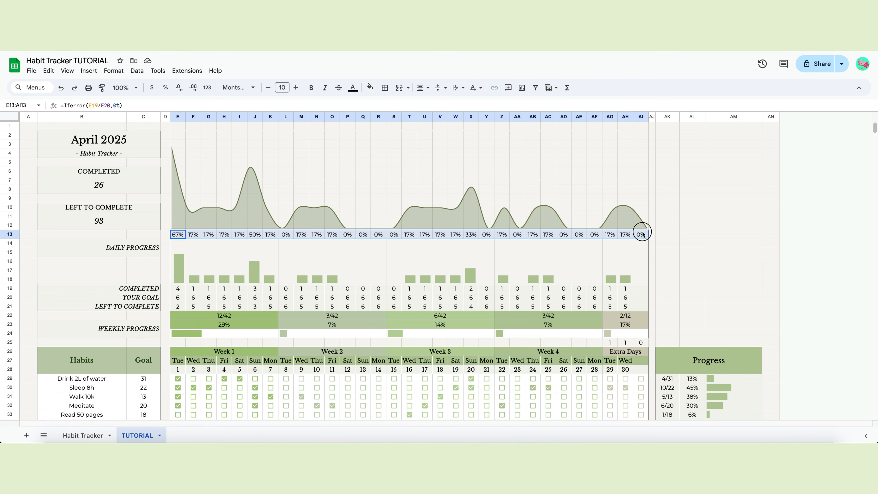
{"action": "left_click", "coordinate": [353, 88]}
{"action": "left_click", "coordinate": [369, 221]}
{"action": "left_click", "coordinate": [695, 237]}
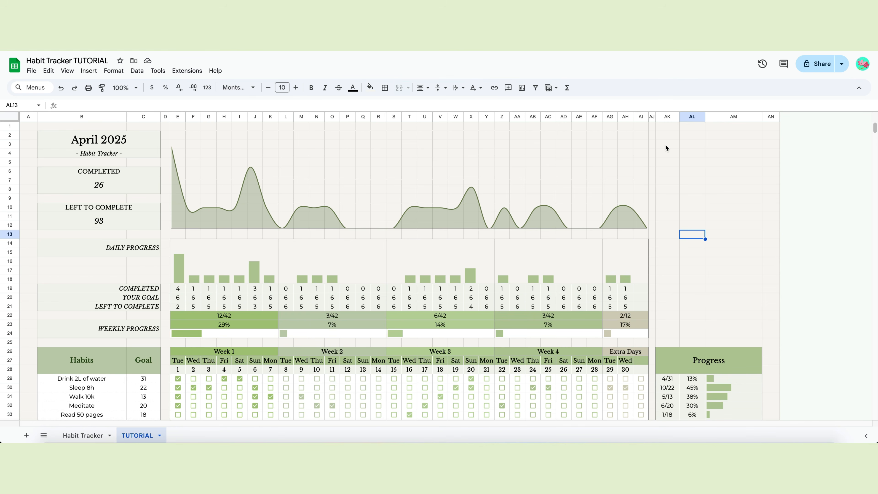
Merge AK2:AM2 with the heading TOP GOALS and merge AK4:AM24 horizontally, row by row
{"action": "left_click", "coordinate": [667, 137]}
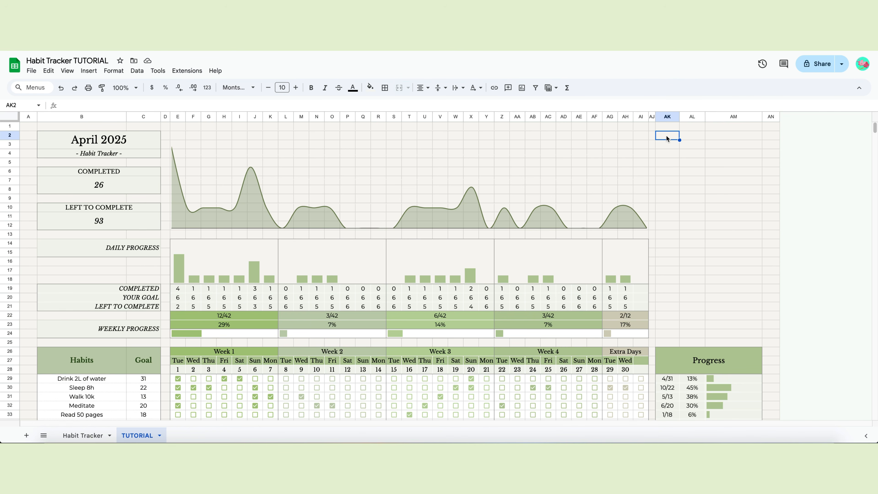
{"action": "left_click_drag", "start_coordinate": [670, 138], "coordinate": [733, 137]}
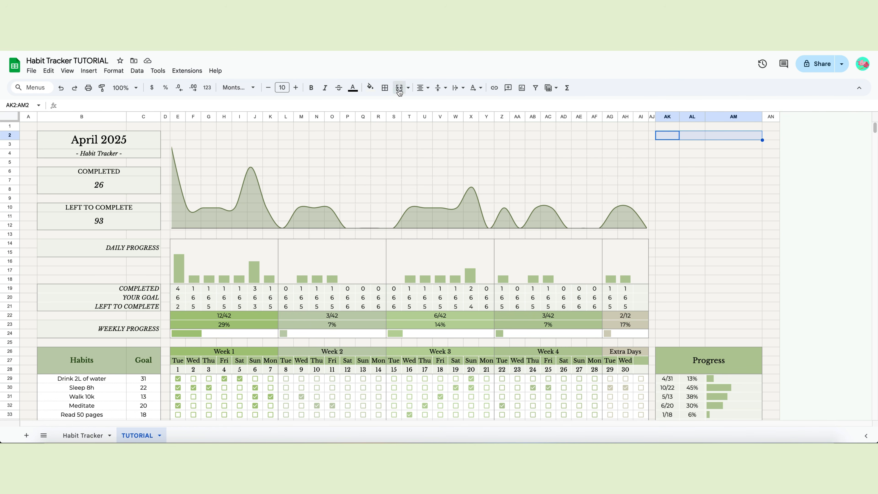
{"action": "left_click", "coordinate": [400, 88]}
{"action": "type", "text": "TOP"}
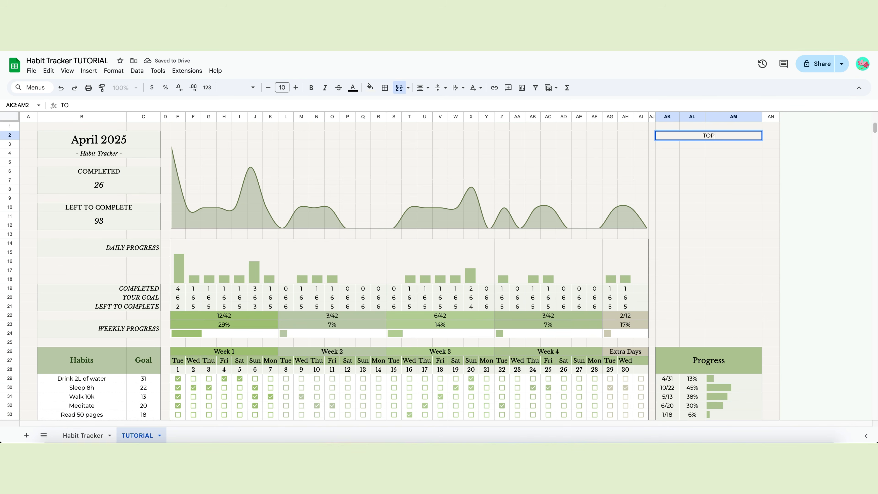
{"action": "type", "text": " GOALS"}
{"action": "left_click_drag", "start_coordinate": [668, 154], "coordinate": [742, 335]}
{"action": "left_click", "coordinate": [402, 90]}
Enter =SORT(B29:AL48,37,FALSE) in AK4 to rank the habits by completion percentage in descending order
{"action": "left_click", "coordinate": [688, 155]}
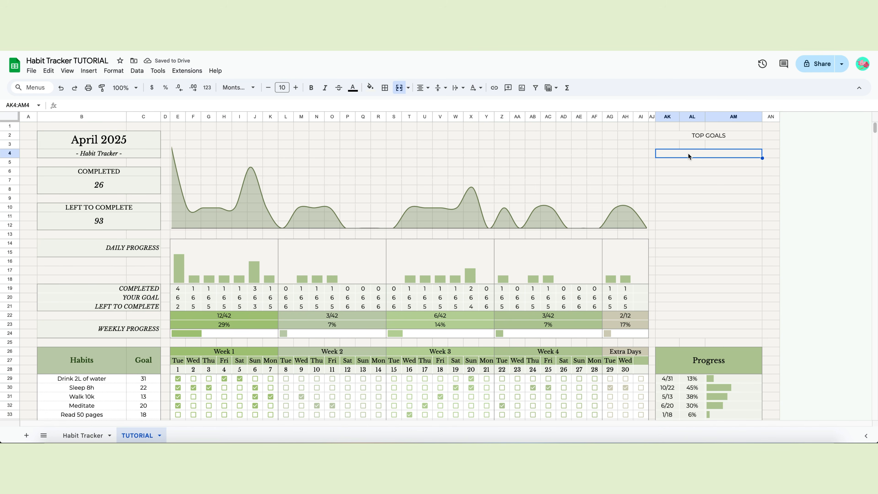
{"action": "type", "text": "=SORT"}
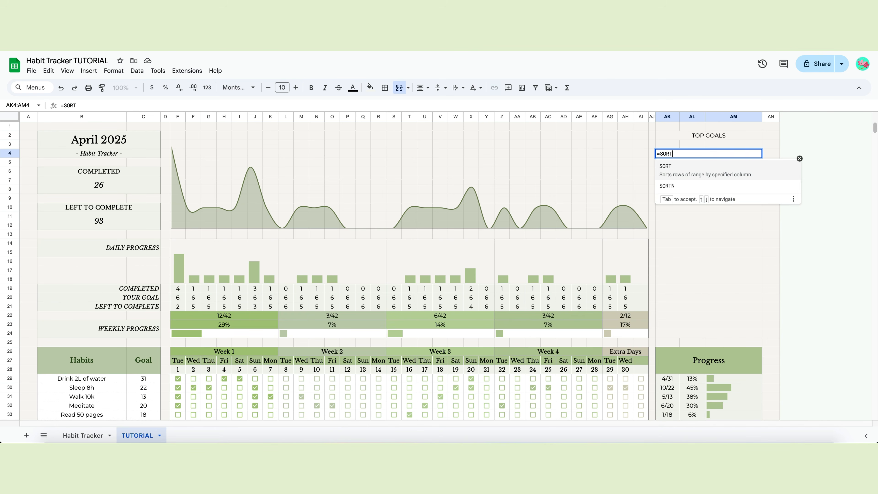
{"action": "type", "text": "("}
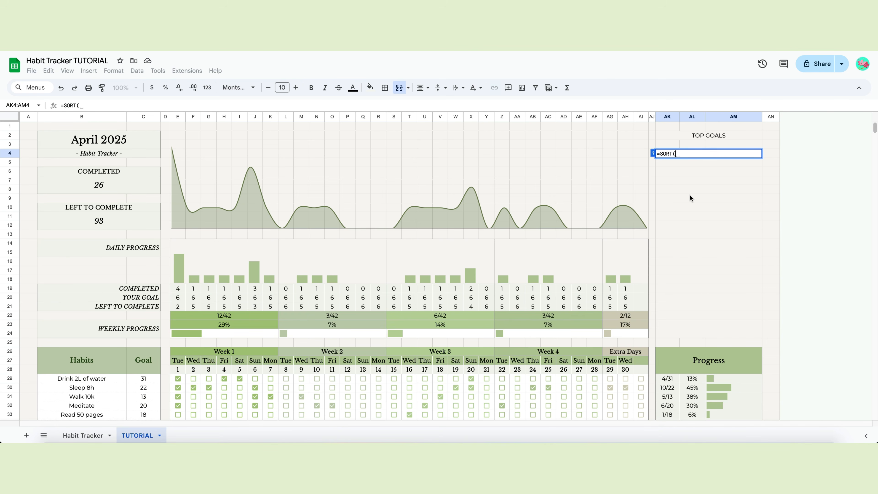
{"action": "scroll", "coordinate": [433, 339], "scroll_direction": "down", "scroll_amount": 3}
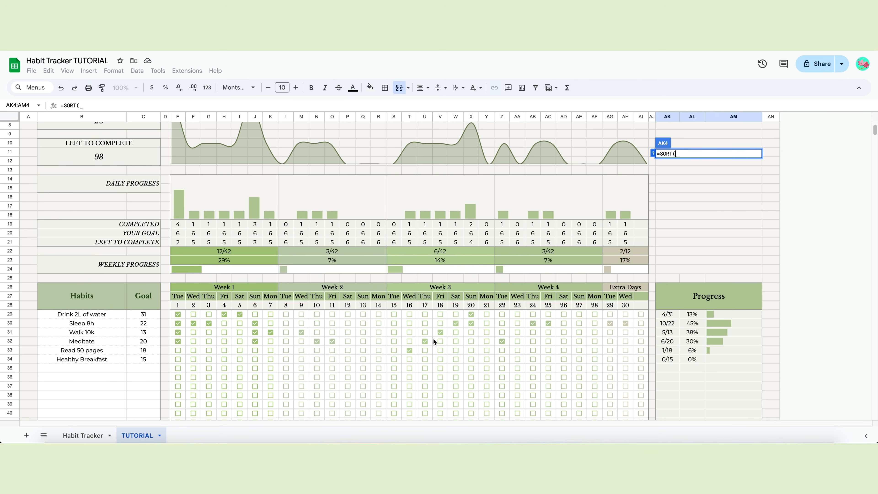
{"action": "left_click_drag", "start_coordinate": [68, 317], "coordinate": [697, 344]}
{"action": "scroll", "coordinate": [681, 329], "scroll_direction": "up", "scroll_amount": 10}
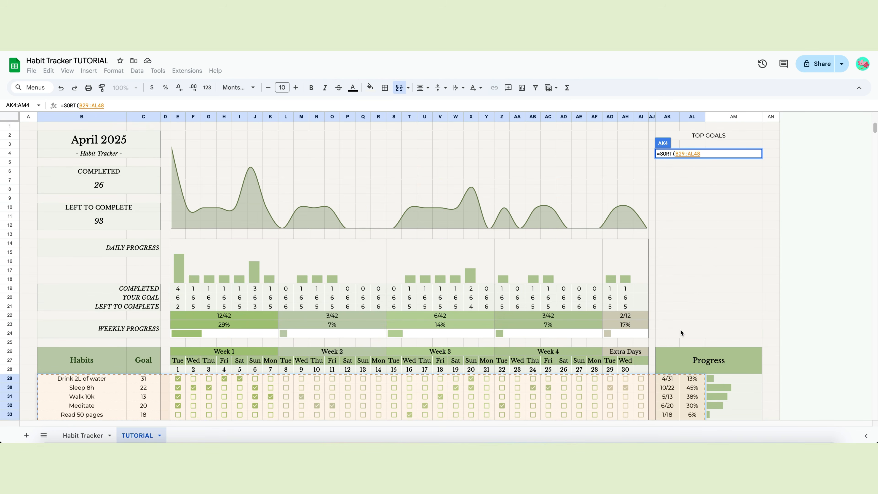
{"action": "type", "text": ",37"}
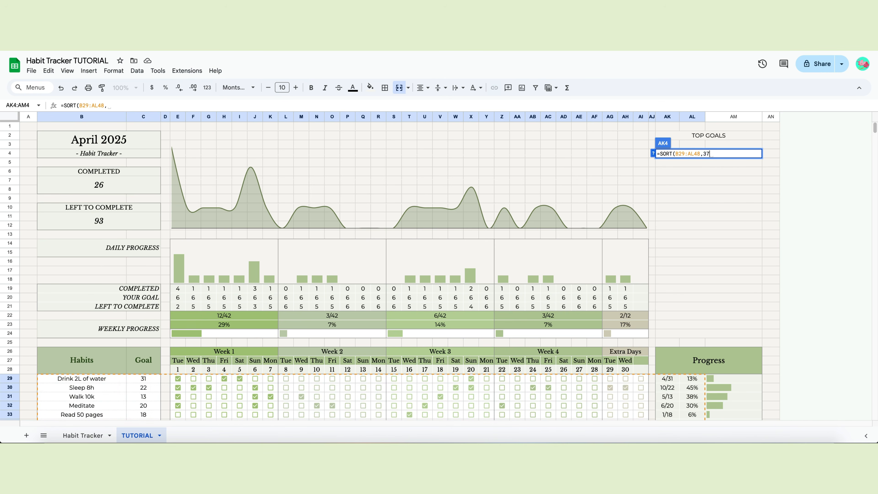
{"action": "type", "text": ","}
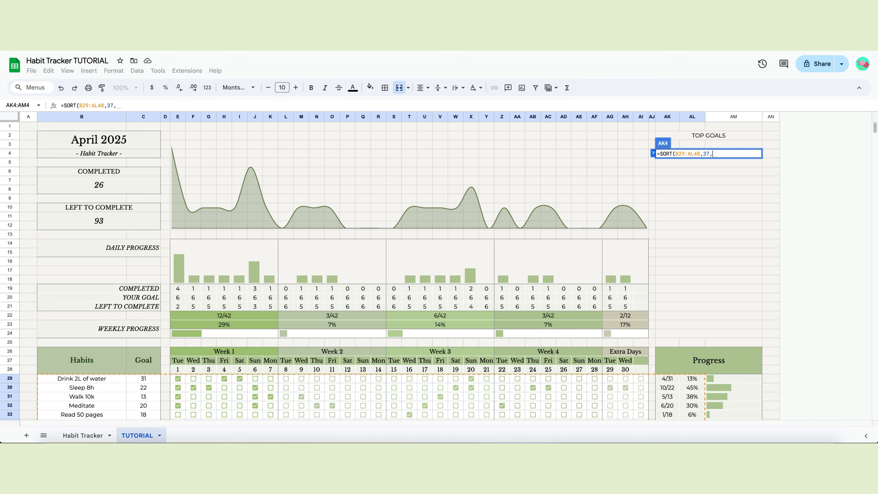
{"action": "type", "text": "FALSE"}
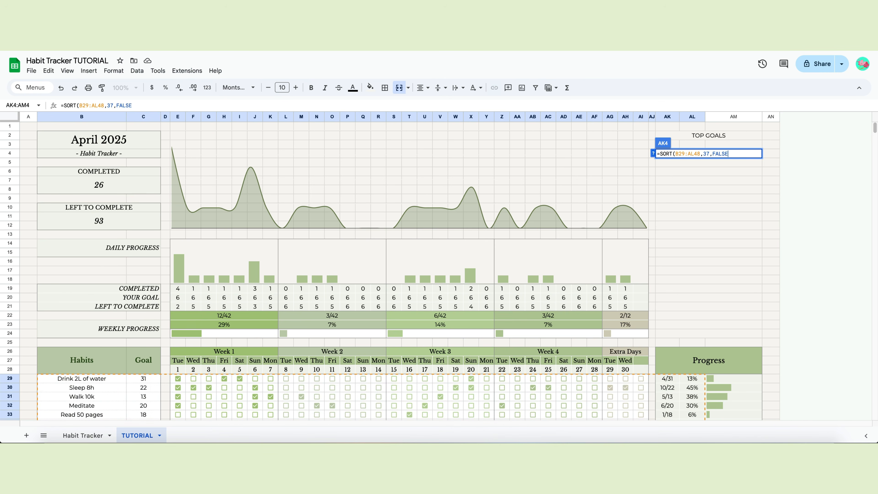
{"action": "type", "text": ")"}
{"action": "left_click", "coordinate": [706, 153]}
{"action": "scroll", "coordinate": [701, 404], "scroll_direction": "down", "scroll_amount": 1}
{"action": "scroll", "coordinate": [711, 349], "scroll_direction": "up", "scroll_amount": 2}
{"action": "left_click", "coordinate": [653, 155]}
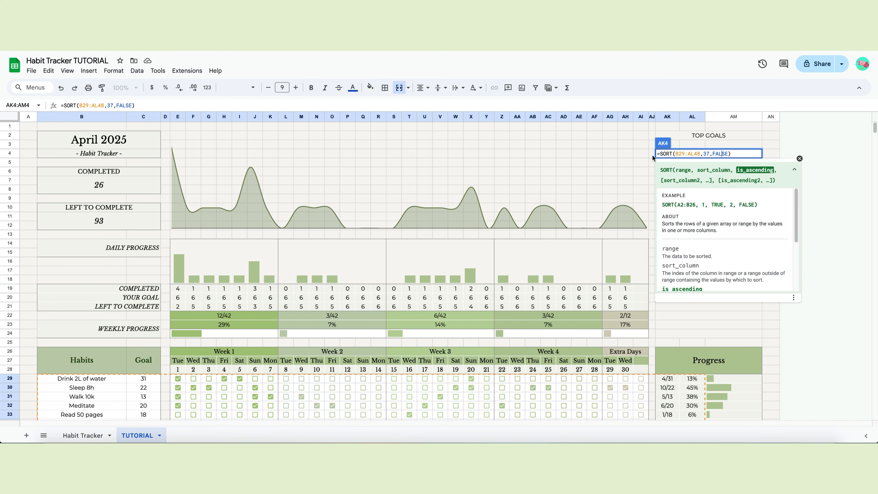
{"action": "left_click", "coordinate": [800, 159]}
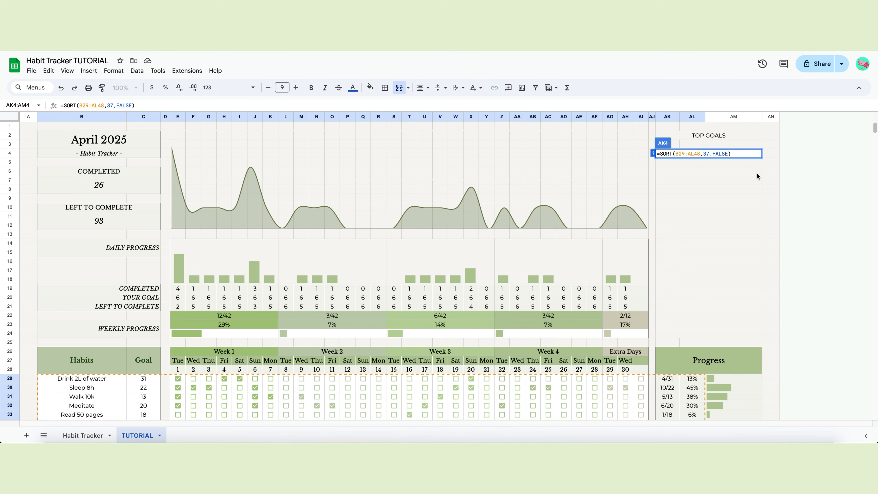
{"action": "key", "text": "Return"}
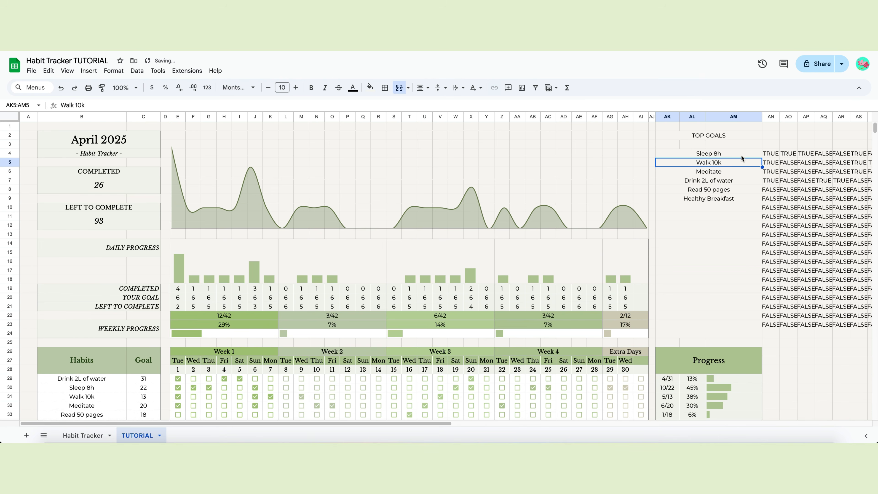
Wrap the AK4 formula as =CHOOSECOLS(SORT(B29:AL48,37,FALSE),1) to return only the habit names
{"action": "left_click_drag", "start_coordinate": [341, 423], "coordinate": [676, 428]}
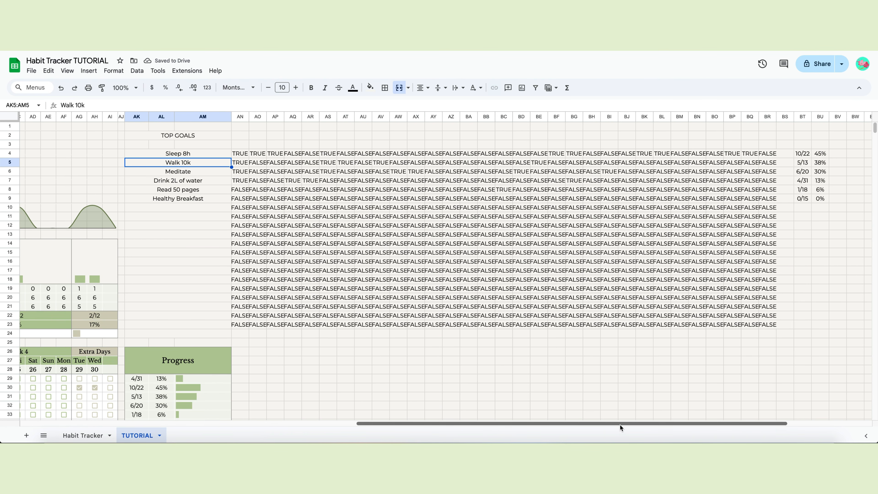
{"action": "left_click_drag", "start_coordinate": [615, 432], "coordinate": [550, 429]}
{"action": "left_click_drag", "start_coordinate": [298, 154], "coordinate": [302, 234]}
{"action": "left_click", "coordinate": [275, 154]}
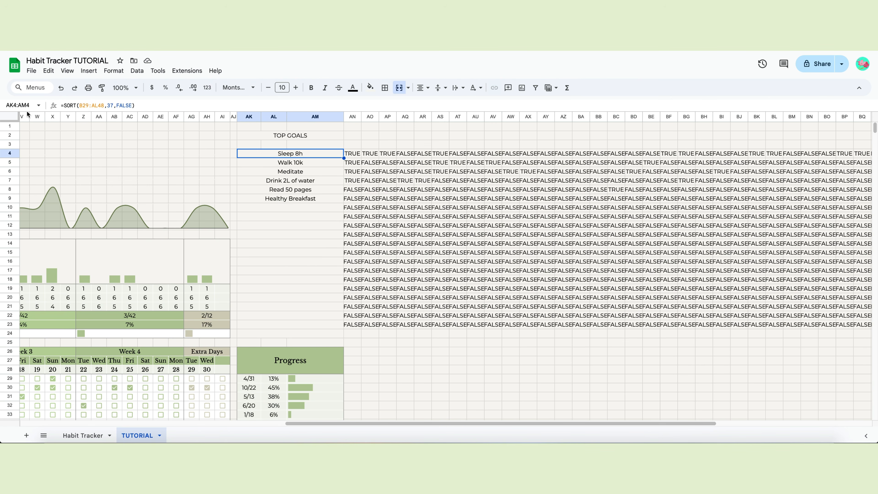
{"action": "left_click", "coordinate": [64, 105]}
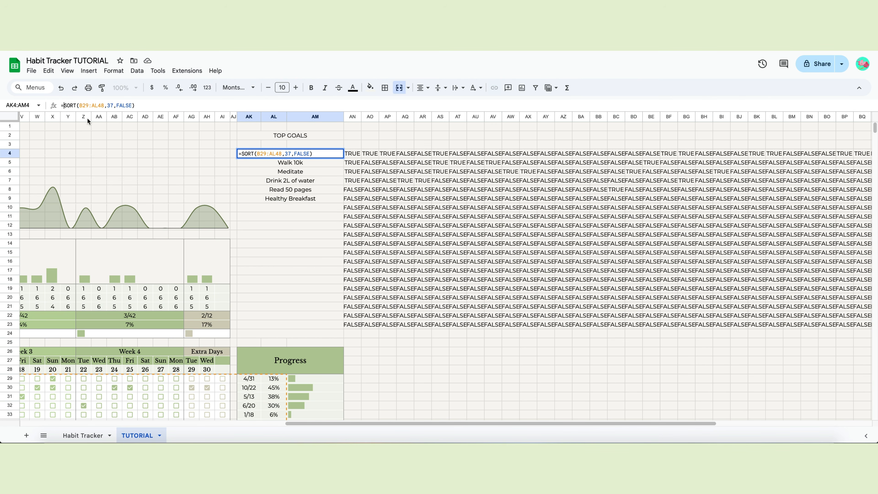
{"action": "type", "text": "CHOO"}
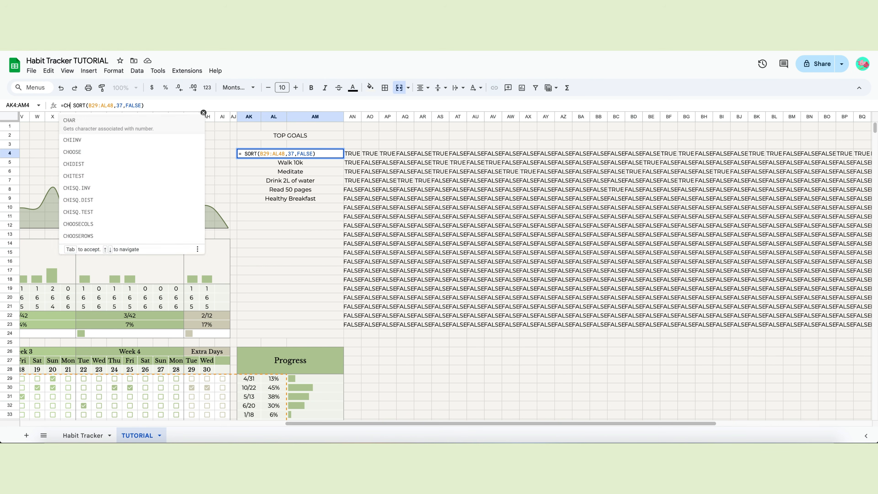
{"action": "key", "text": "Tab"}
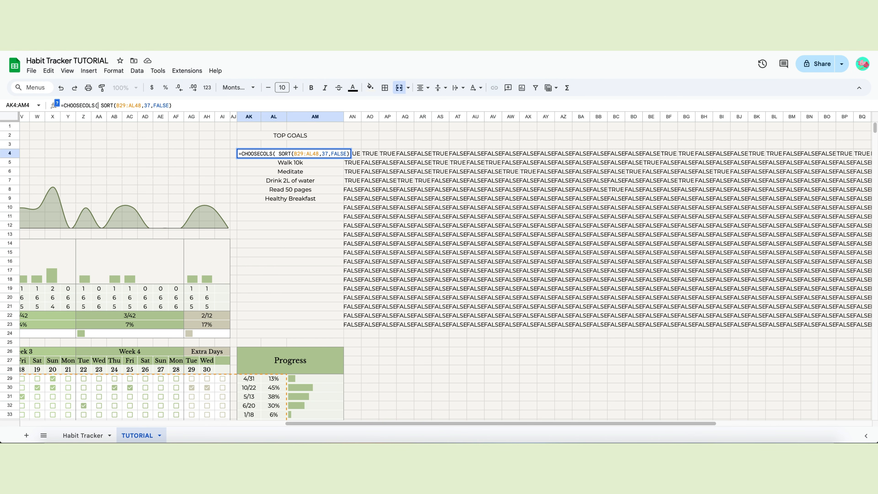
{"action": "key", "text": "Delete"}
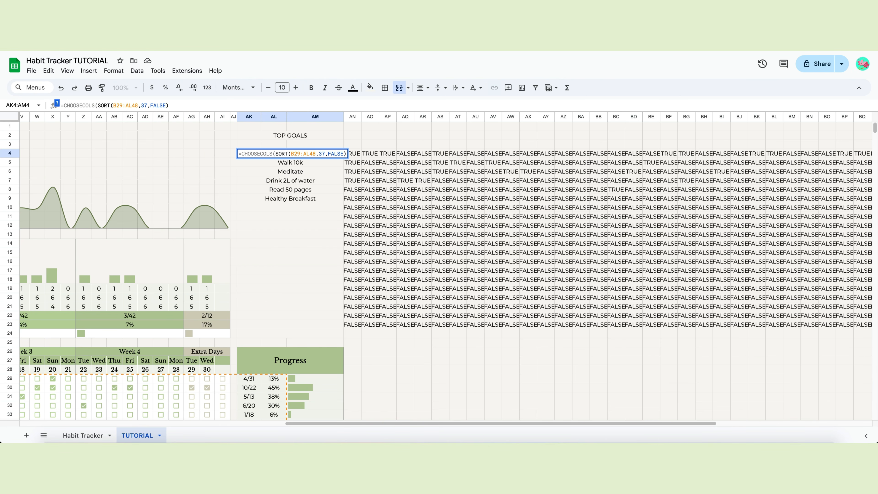
{"action": "left_click", "coordinate": [169, 106]}
{"action": "type", "text": ","}
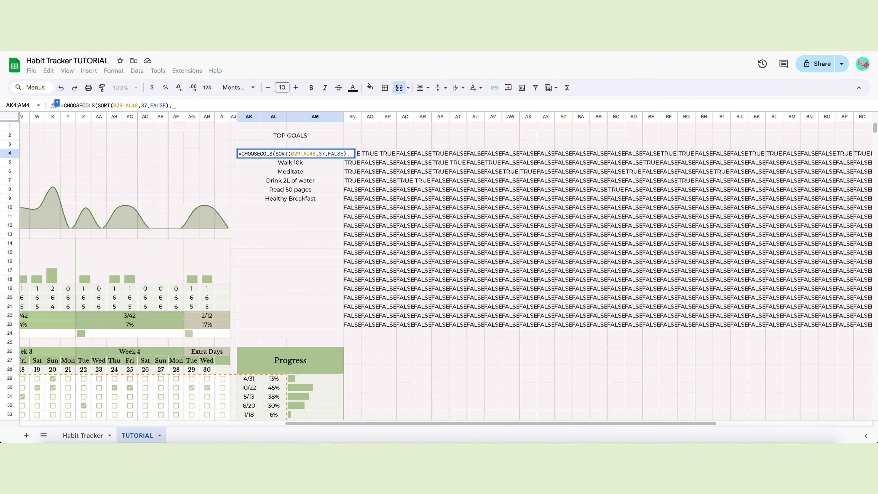
{"action": "type", "text": "1)"}
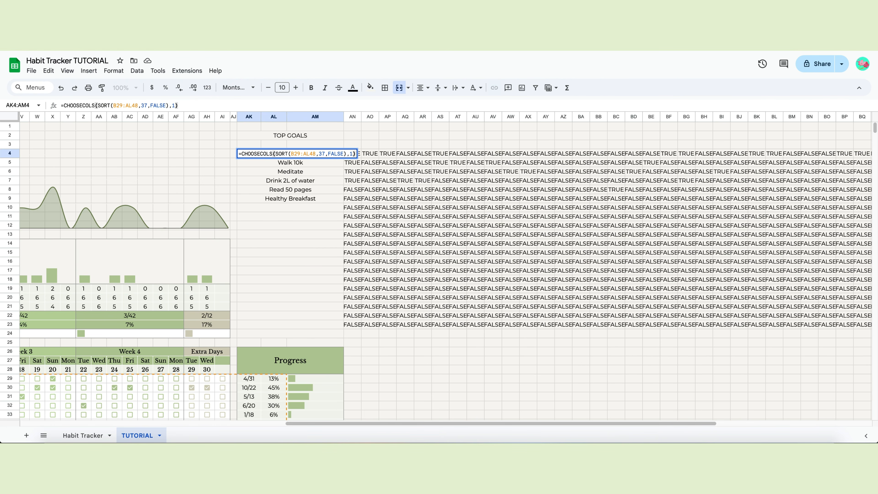
{"action": "key", "text": "Return"}
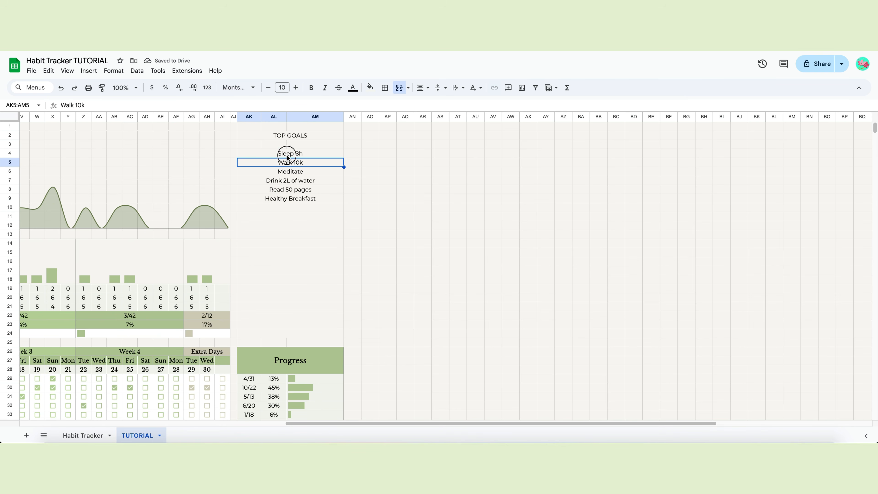
Delete all the extra columns beyond column AN, starting with AO to BR
{"action": "left_click_drag", "start_coordinate": [289, 154], "coordinate": [292, 231]}
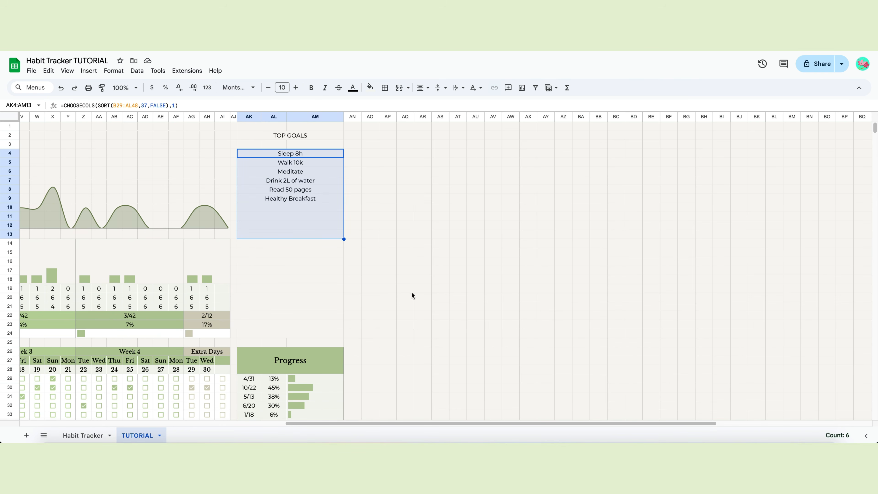
{"action": "left_click_drag", "start_coordinate": [370, 116], "coordinate": [747, 114]}
{"action": "right_click", "coordinate": [747, 115]}
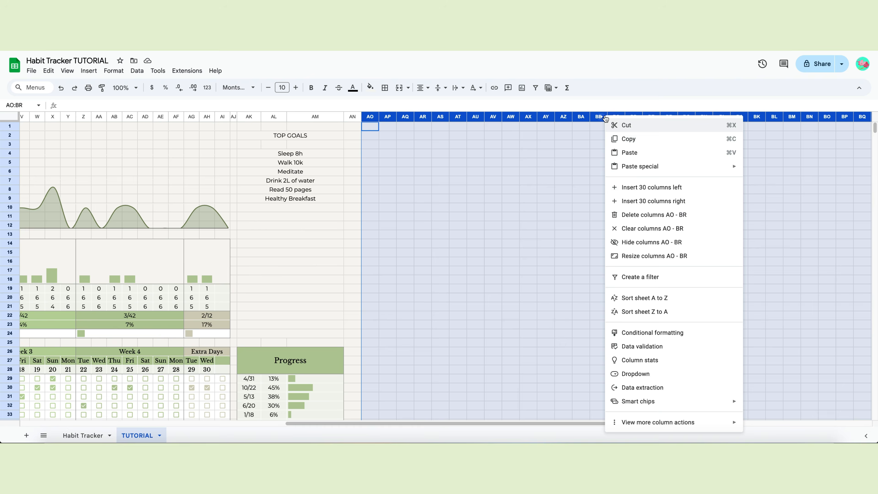
{"action": "left_click", "coordinate": [623, 215]}
{"action": "right_click", "coordinate": [698, 138]}
{"action": "left_click", "coordinate": [712, 215]}
{"action": "left_click", "coordinate": [712, 211]}
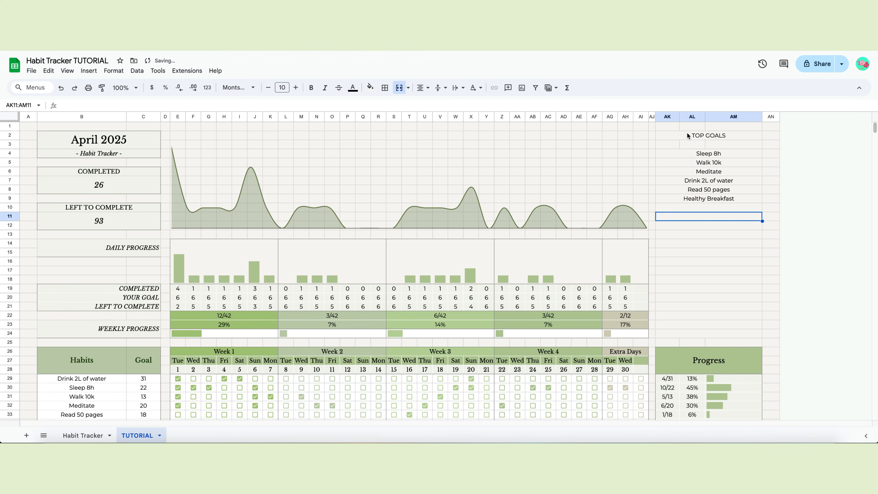
Add a gray bottom border under the TOP GOALS heading in AK2:AM2
{"action": "left_click", "coordinate": [688, 135]}
{"action": "left_click", "coordinate": [385, 87]}
{"action": "left_click", "coordinate": [701, 154]}
{"action": "left_click", "coordinate": [695, 137]}
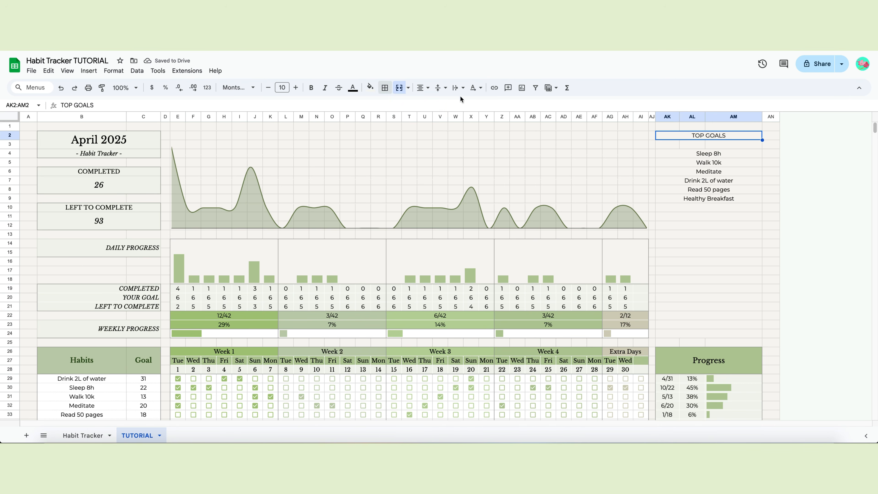
{"action": "left_click", "coordinate": [385, 89]}
{"action": "left_click", "coordinate": [466, 107]}
{"action": "left_click", "coordinate": [490, 136]}
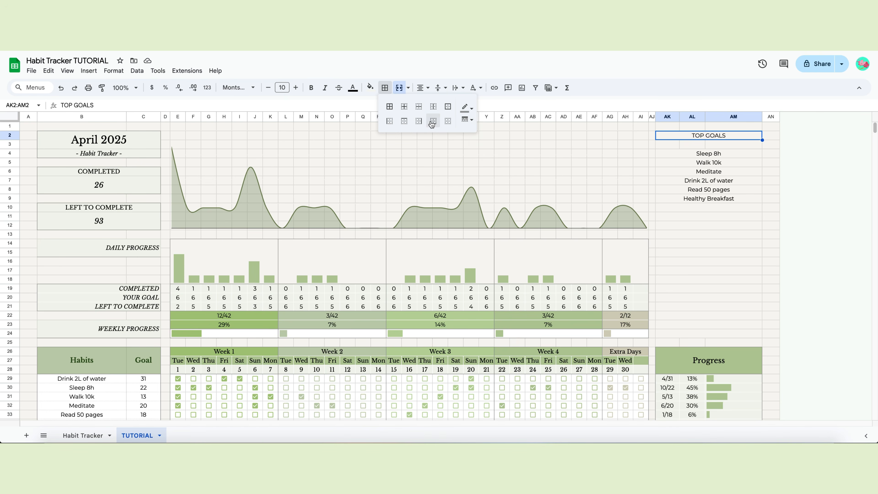
{"action": "left_click", "coordinate": [433, 122]}
Format the goals list AK4:AM24 with a pale fill, a gray outer border and the Libre serif font
{"action": "left_click_drag", "start_coordinate": [695, 154], "coordinate": [686, 332]}
{"action": "left_click", "coordinate": [370, 87]}
{"action": "left_click", "coordinate": [370, 88]}
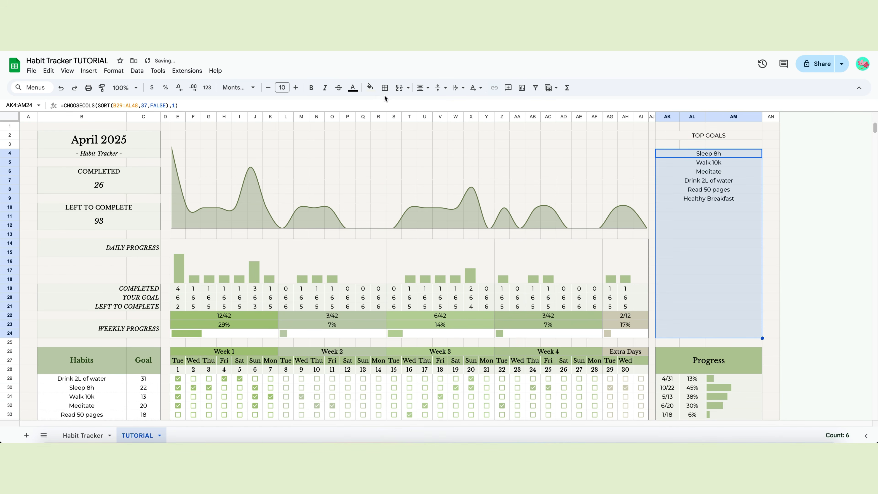
{"action": "left_click", "coordinate": [385, 88]}
{"action": "left_click", "coordinate": [241, 87]}
{"action": "left_click", "coordinate": [248, 174]}
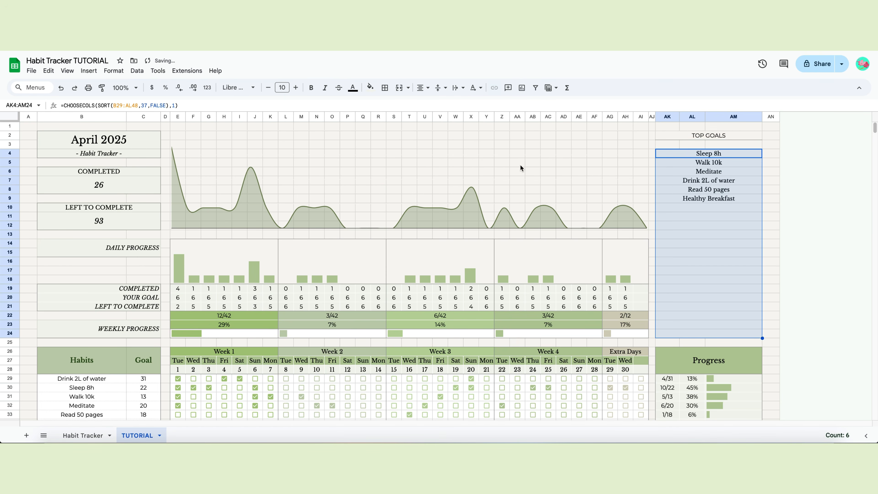
Add near-white horizontal inner borders between the rows of the goals list AK4:AM24
{"action": "left_click", "coordinate": [721, 157]}
{"action": "left_click_drag", "start_coordinate": [721, 157], "coordinate": [718, 335]}
{"action": "left_click", "coordinate": [385, 88]}
{"action": "left_click", "coordinate": [466, 107]}
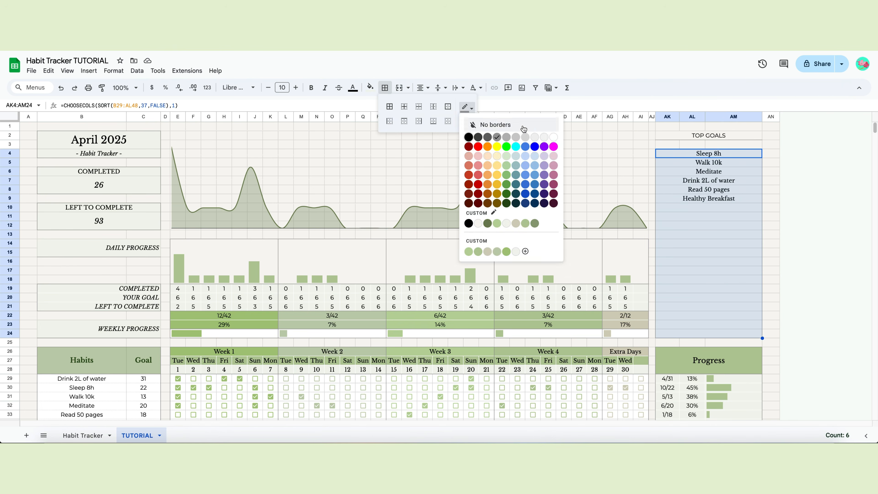
{"action": "left_click", "coordinate": [550, 137]}
{"action": "left_click", "coordinate": [420, 107]}
{"action": "left_click", "coordinate": [714, 245]}
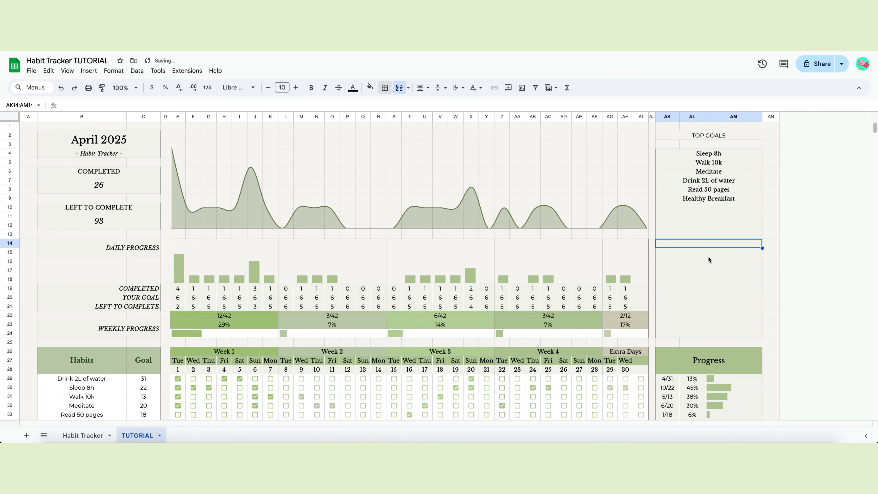
Delete all the unused rows below the tracker, rows 50 to 1000
{"action": "scroll", "coordinate": [703, 256], "scroll_direction": "down", "scroll_amount": 8}
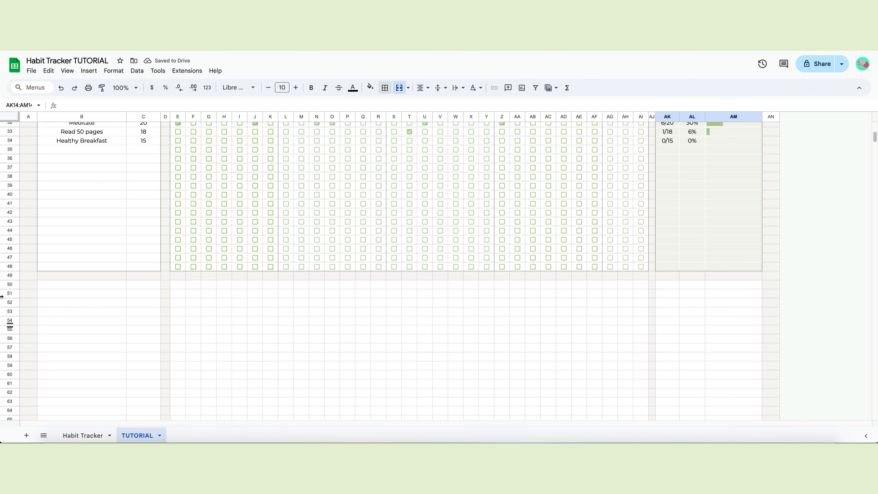
{"action": "left_click", "coordinate": [6, 284]}
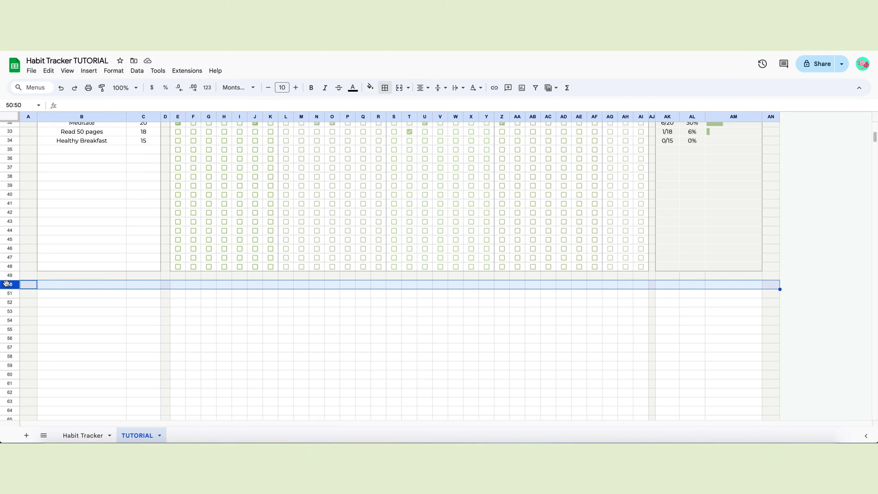
{"action": "key", "text": "ctrl+shift+Down"}
{"action": "scroll", "coordinate": [15, 239], "scroll_direction": "down", "scroll_amount": 2}
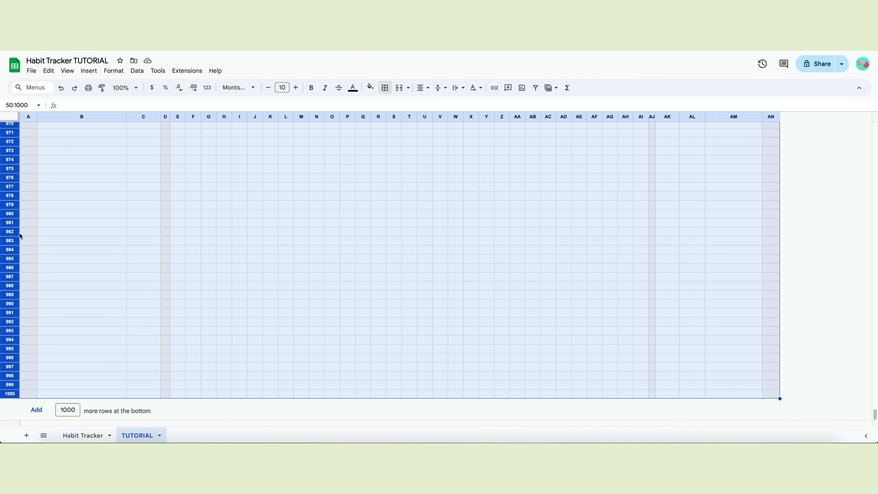
{"action": "right_click", "coordinate": [13, 228]}
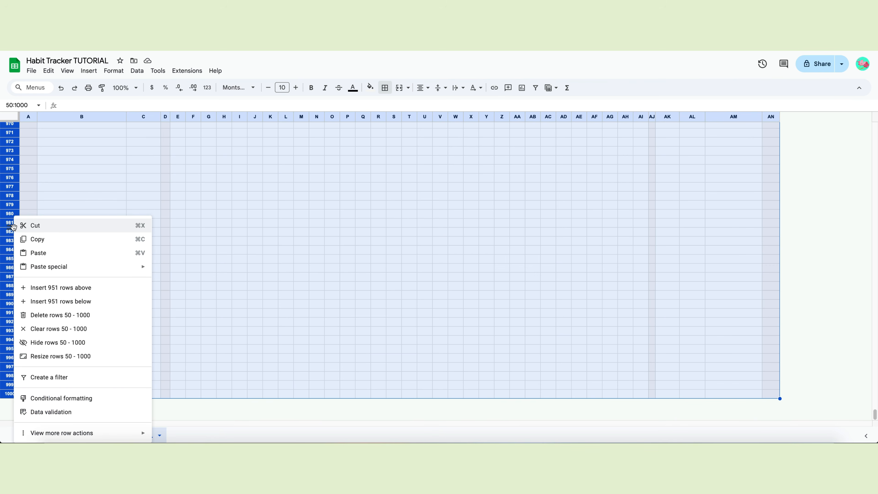
{"action": "left_click", "coordinate": [58, 315]}
{"action": "left_click", "coordinate": [56, 313]}
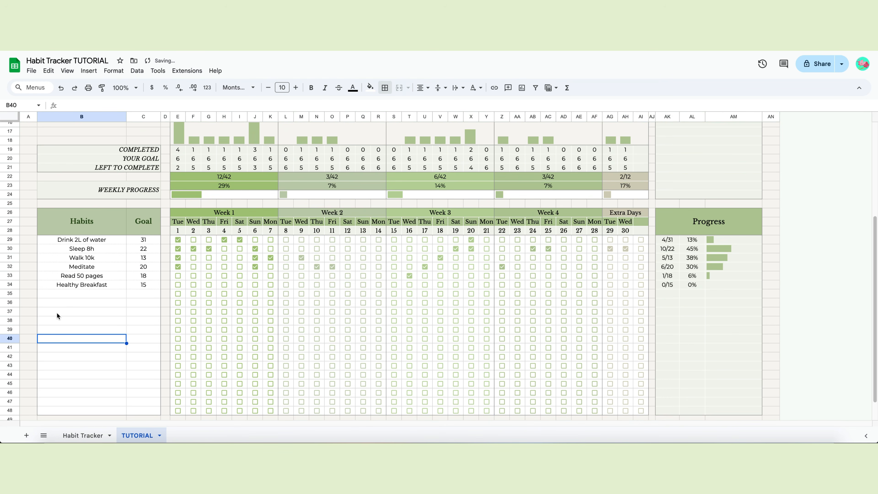
Hide the sheet's gridlines
{"action": "scroll", "coordinate": [56, 313], "scroll_direction": "up", "scroll_amount": 5}
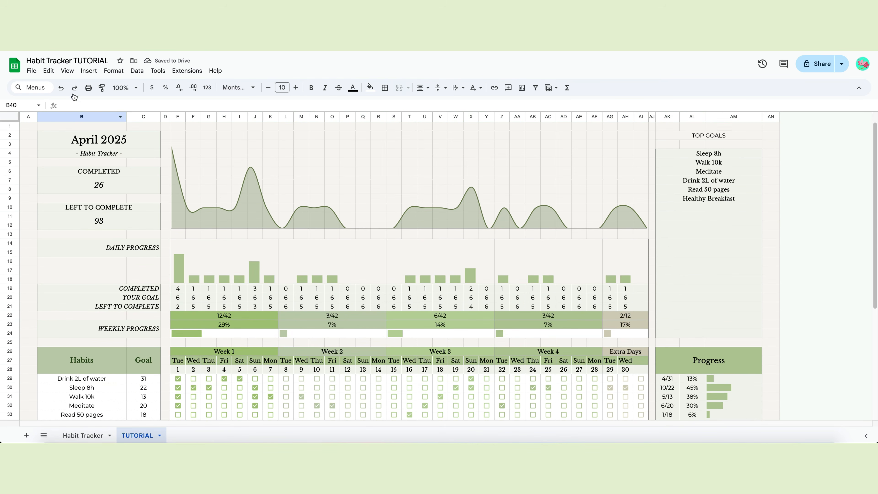
{"action": "left_click", "coordinate": [68, 71]}
{"action": "mouse_move", "coordinate": [83, 87]}
{"action": "left_click", "coordinate": [228, 101]}
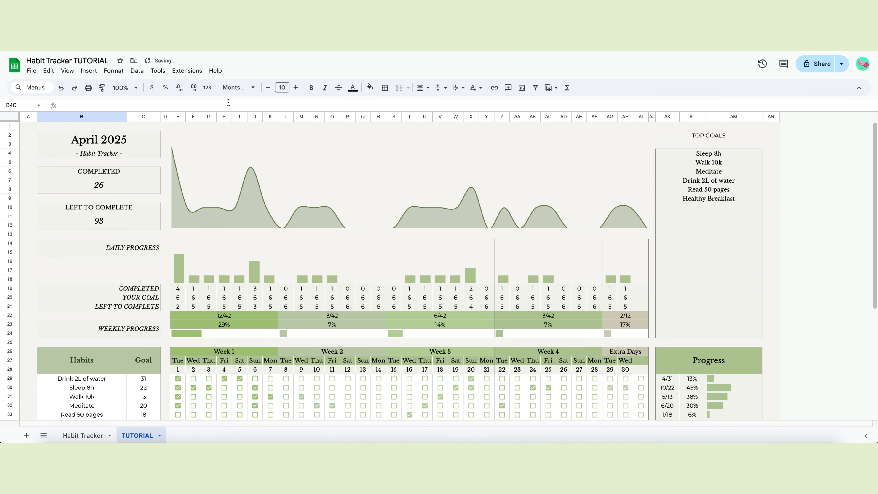
Add a light gray vertical inner border between the Habits and Goal columns in B29:C48
{"action": "scroll", "coordinate": [212, 131], "scroll_direction": "down", "scroll_amount": 5}
{"action": "left_click_drag", "start_coordinate": [82, 214], "coordinate": [152, 385]}
{"action": "left_click", "coordinate": [385, 88]}
{"action": "left_click", "coordinate": [433, 107]}
{"action": "left_click", "coordinate": [467, 108]}
{"action": "left_click", "coordinate": [535, 138]}
{"action": "left_click", "coordinate": [433, 108]}
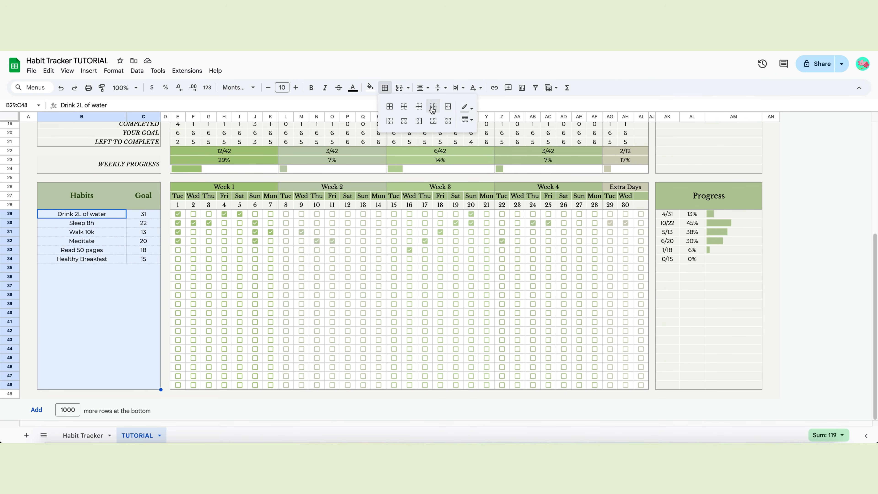
{"action": "left_click", "coordinate": [121, 276]}
{"action": "scroll", "coordinate": [129, 270], "scroll_direction": "up", "scroll_amount": 5}
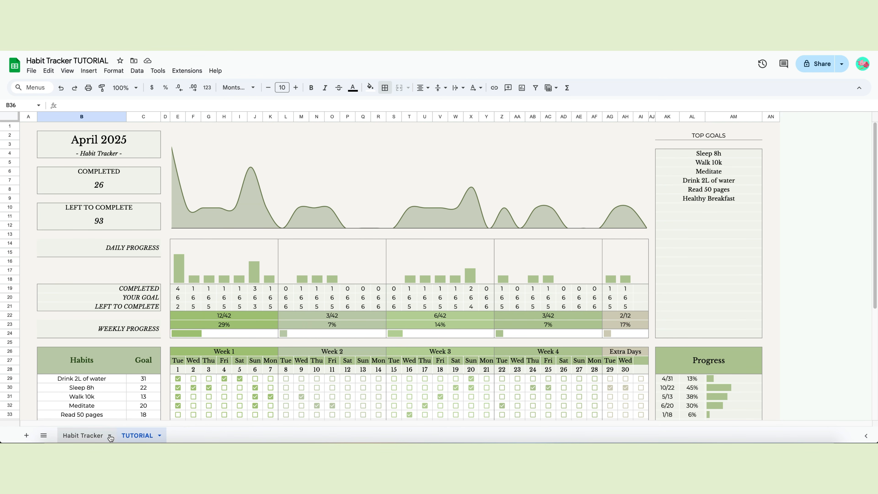
Duplicate the TUTORIAL sheet and uncheck the completed Week 1 boxes for days 3 to 7 on the copy
{"action": "left_click", "coordinate": [160, 437]}
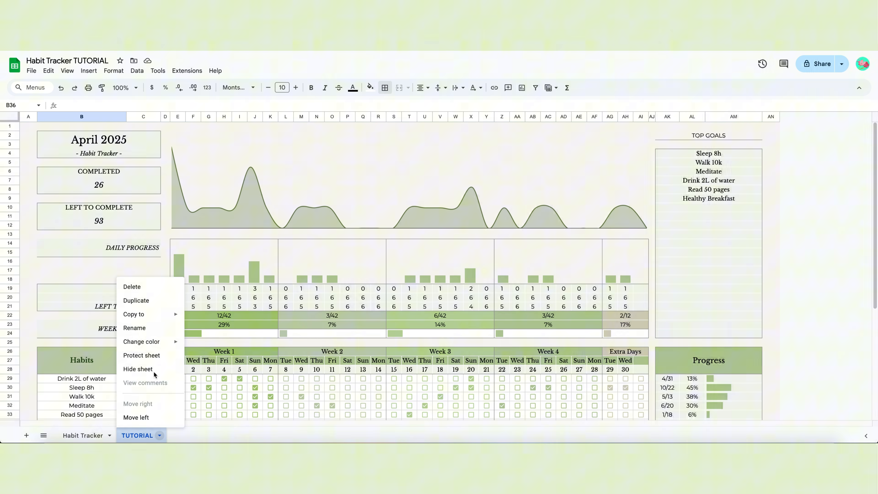
{"action": "left_click", "coordinate": [147, 301]}
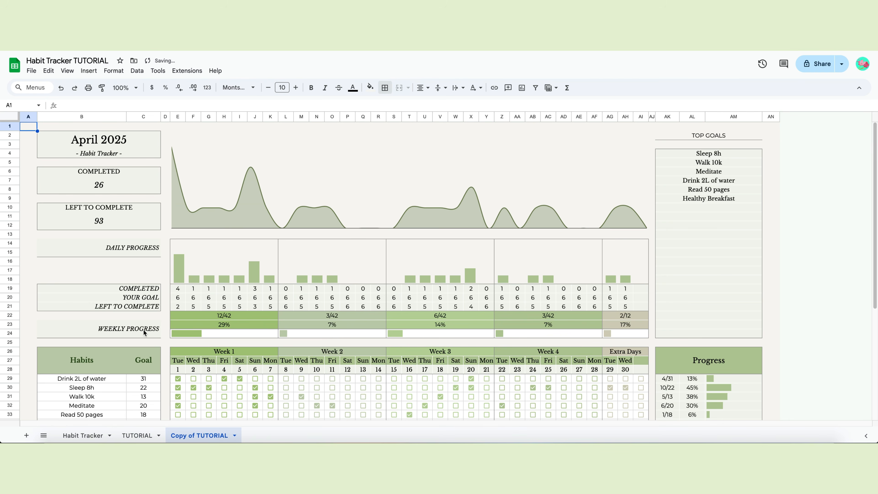
{"action": "scroll", "coordinate": [144, 332], "scroll_direction": "down", "scroll_amount": 2}
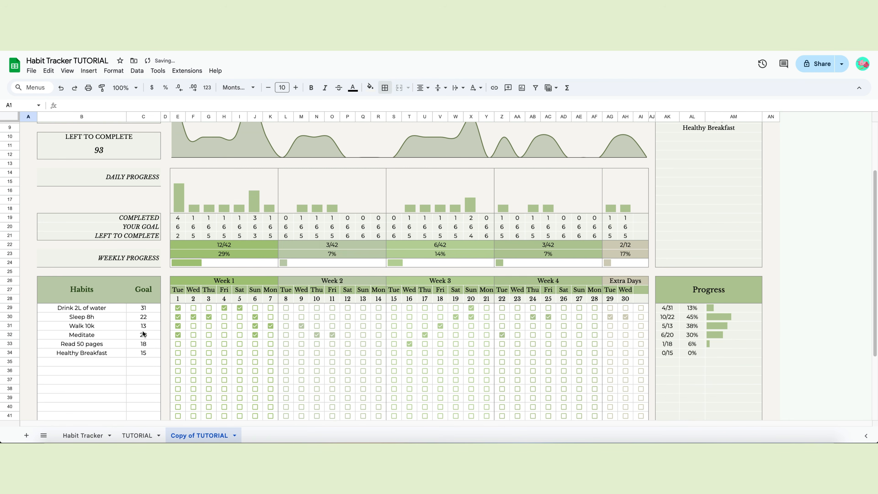
{"action": "left_click", "coordinate": [255, 335]}
{"action": "left_click", "coordinate": [270, 326]}
{"action": "left_click", "coordinate": [255, 326]}
{"action": "left_click", "coordinate": [255, 317]}
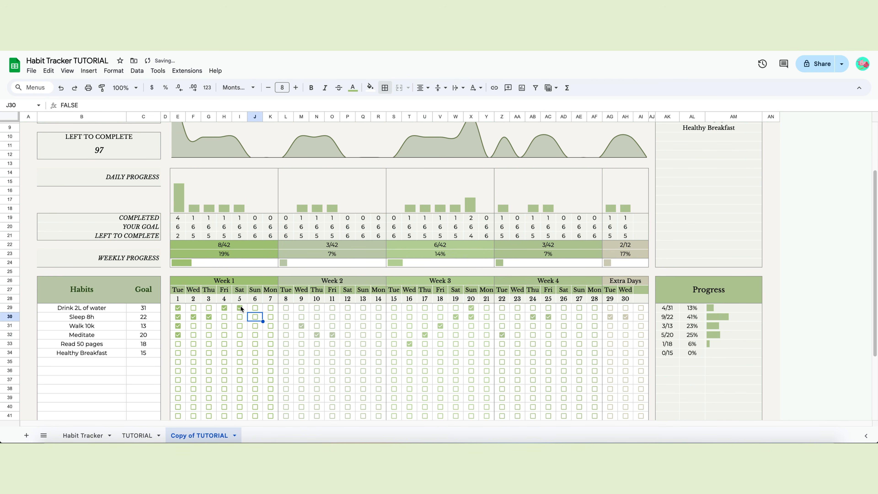
{"action": "left_click", "coordinate": [240, 307]}
{"action": "left_click", "coordinate": [225, 307]}
{"action": "left_click", "coordinate": [209, 316]}
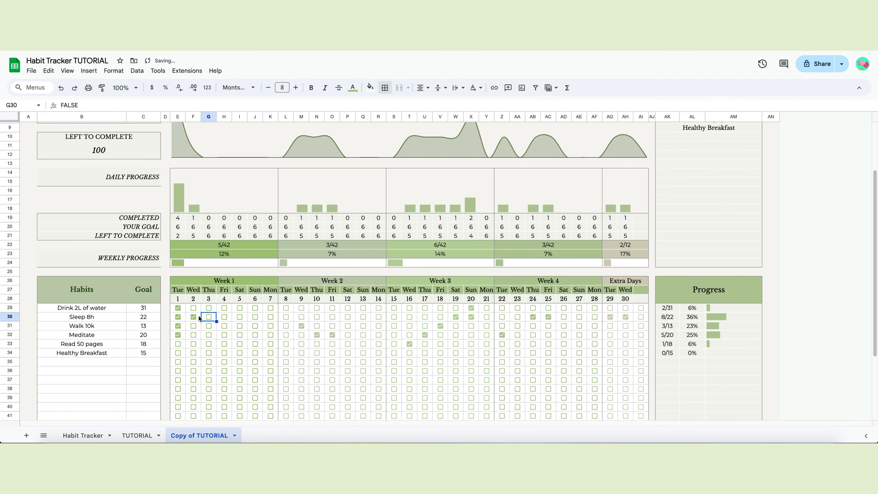
{"action": "left_click", "coordinate": [198, 316]}
Rename the duplicated sheet as original
{"action": "double_click", "coordinate": [204, 436]}
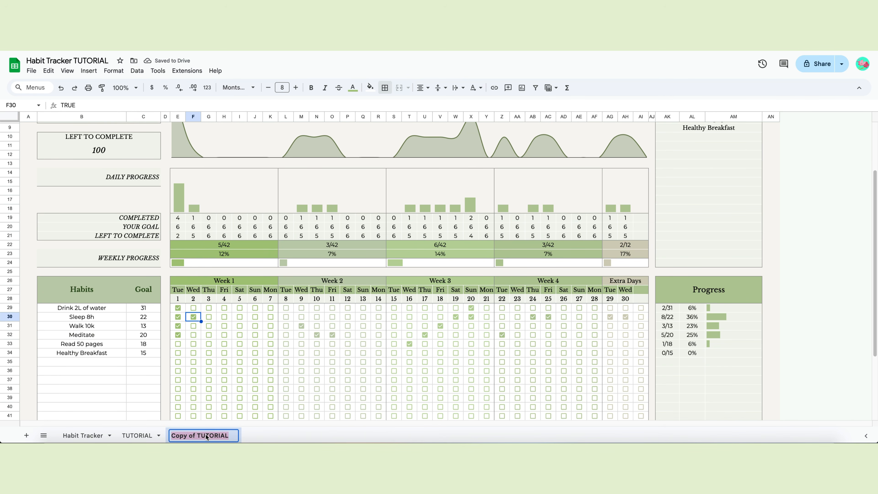
{"action": "type", "text": "original"}
{"action": "key", "text": "Return"}
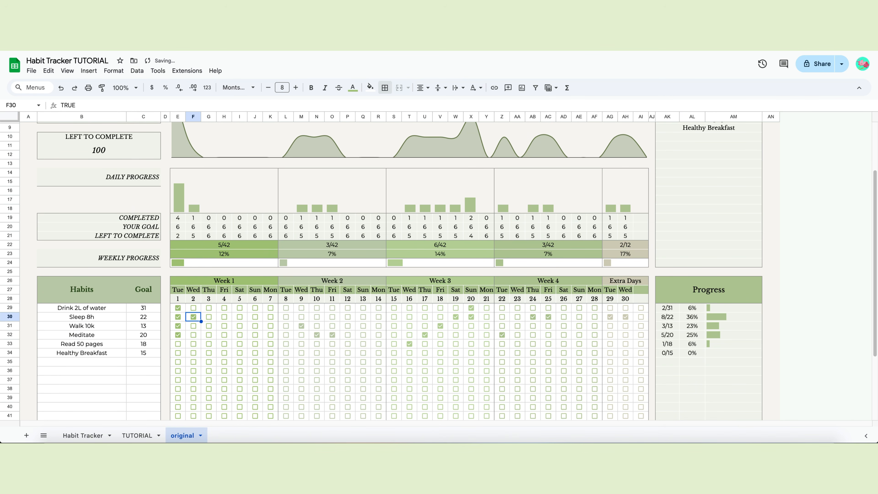
Set the month date in B2:C3 of the original sheet to 5/14/2025
{"action": "scroll", "coordinate": [111, 224], "scroll_direction": "up", "scroll_amount": 3}
{"action": "double_click", "coordinate": [108, 143]}
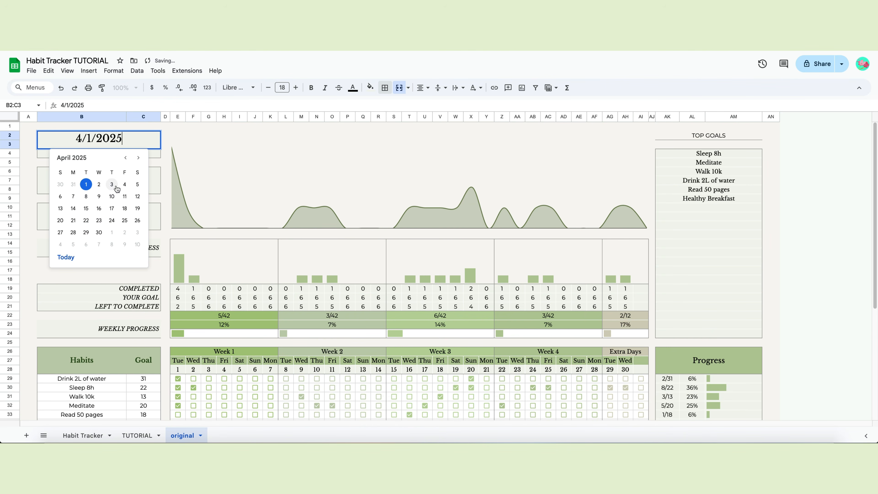
{"action": "left_click", "coordinate": [139, 156]}
{"action": "left_click", "coordinate": [98, 207]}
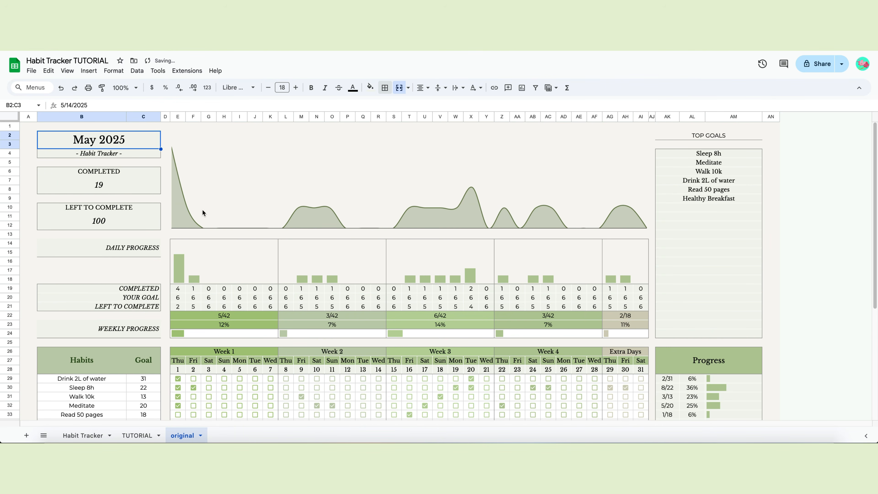
{"action": "scroll", "coordinate": [301, 304], "scroll_direction": "down", "scroll_amount": 3}
{"action": "scroll", "coordinate": [300, 303], "scroll_direction": "up", "scroll_amount": 3}
Return to the TUTORIAL sheet and review the April tracker's summary, habit checkboxes, progress bars and TOP GOALS list
{"action": "left_click", "coordinate": [129, 435]}
{"action": "scroll", "coordinate": [210, 364], "scroll_direction": "down", "scroll_amount": 5}
{"action": "scroll", "coordinate": [210, 365], "scroll_direction": "up", "scroll_amount": 5}
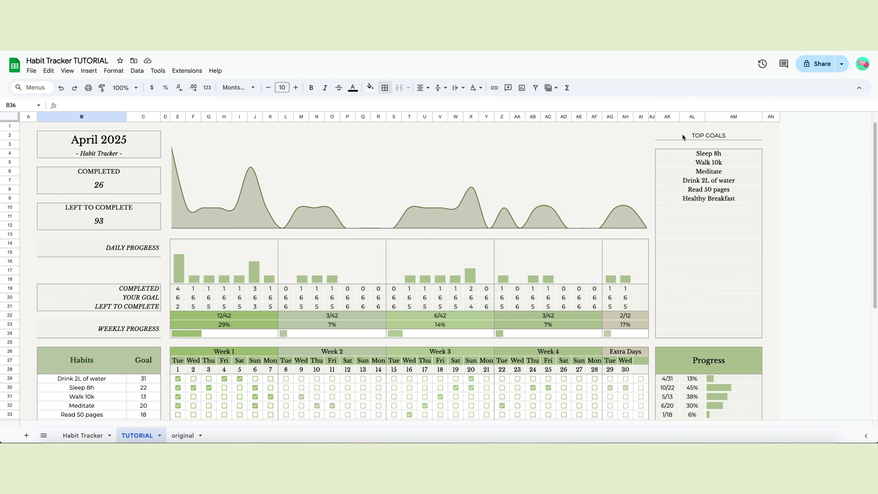
{"action": "scroll", "coordinate": [729, 230], "scroll_direction": "down", "scroll_amount": 6}
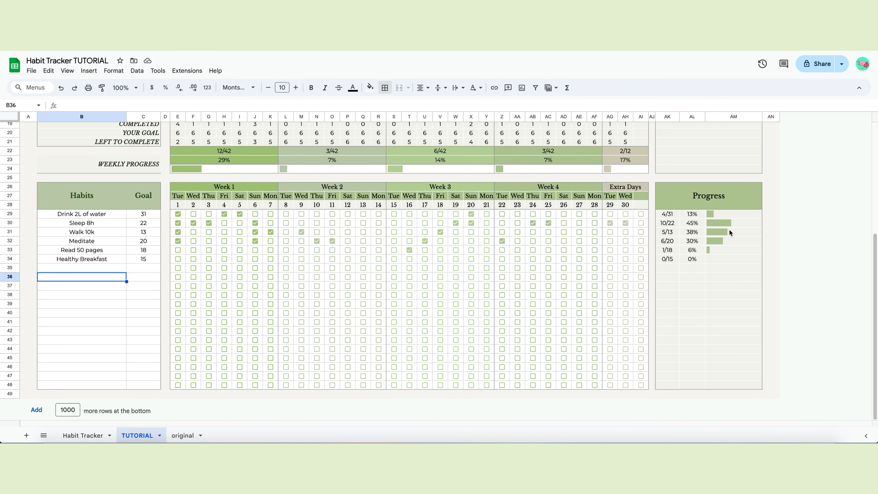
{"action": "scroll", "coordinate": [729, 231], "scroll_direction": "up", "scroll_amount": 5}
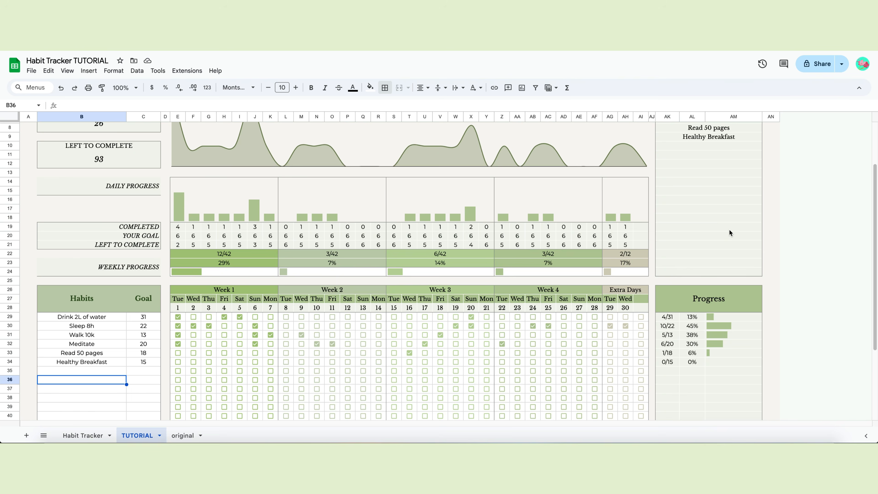
{"action": "scroll", "coordinate": [730, 233], "scroll_direction": "up", "scroll_amount": 2}
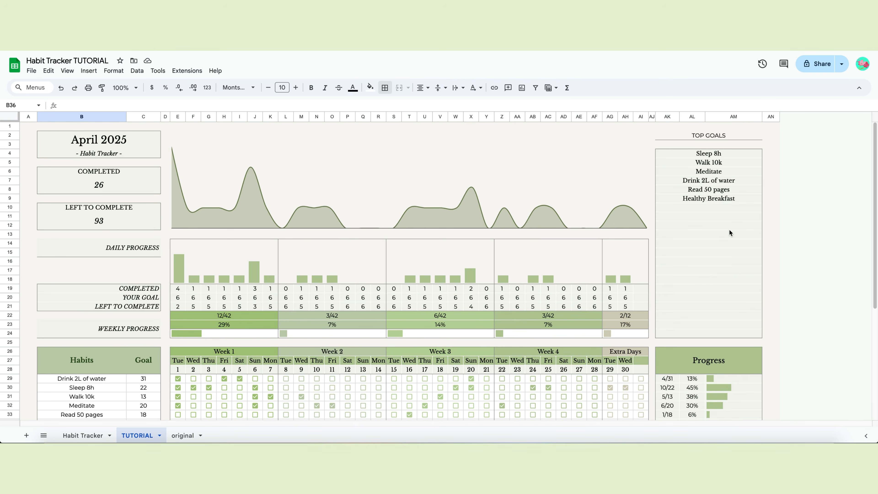